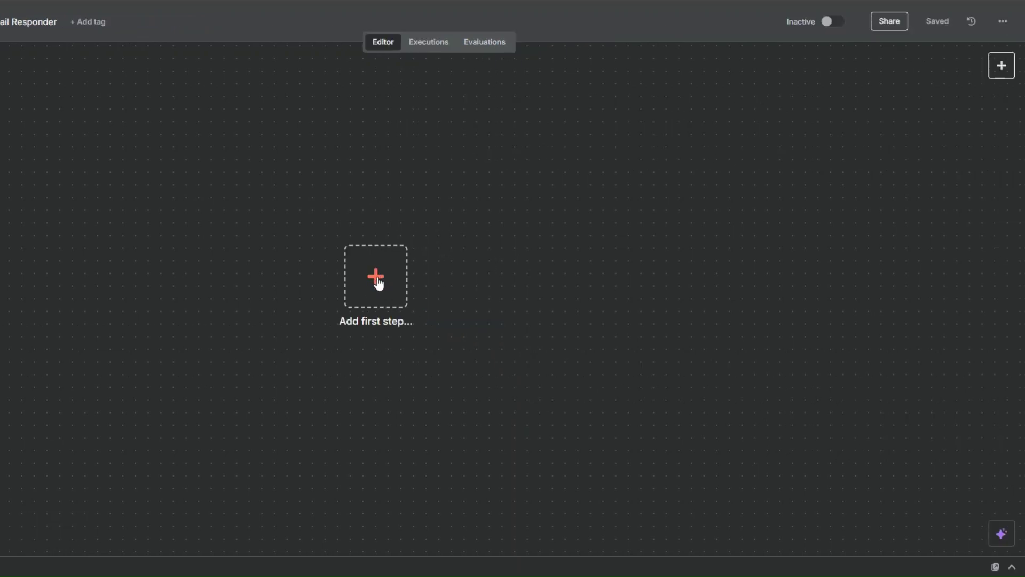
Add a Gmail trigger for "On message received" as the first step of the workflow.
click(495, 289)
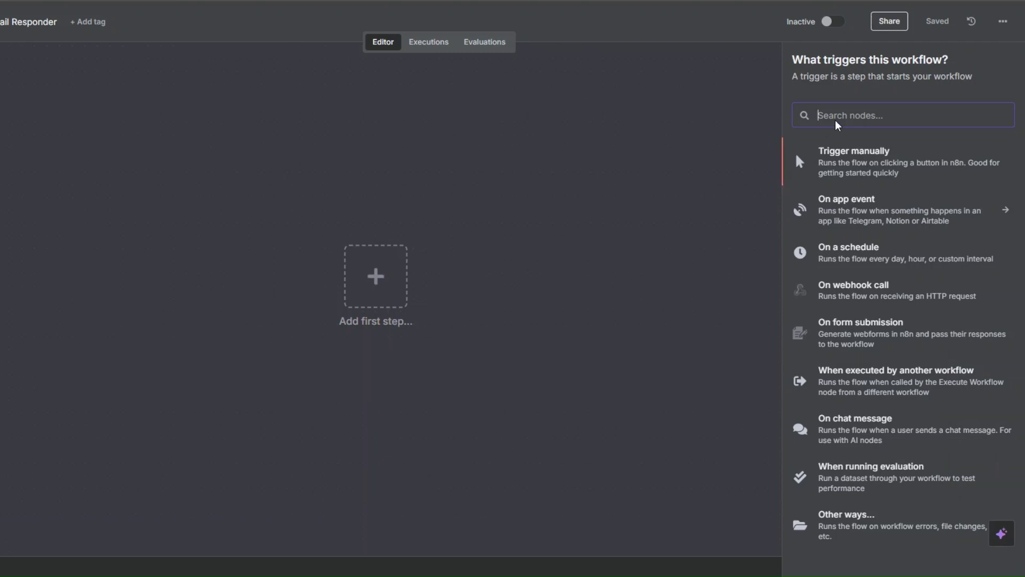
text(gmail)
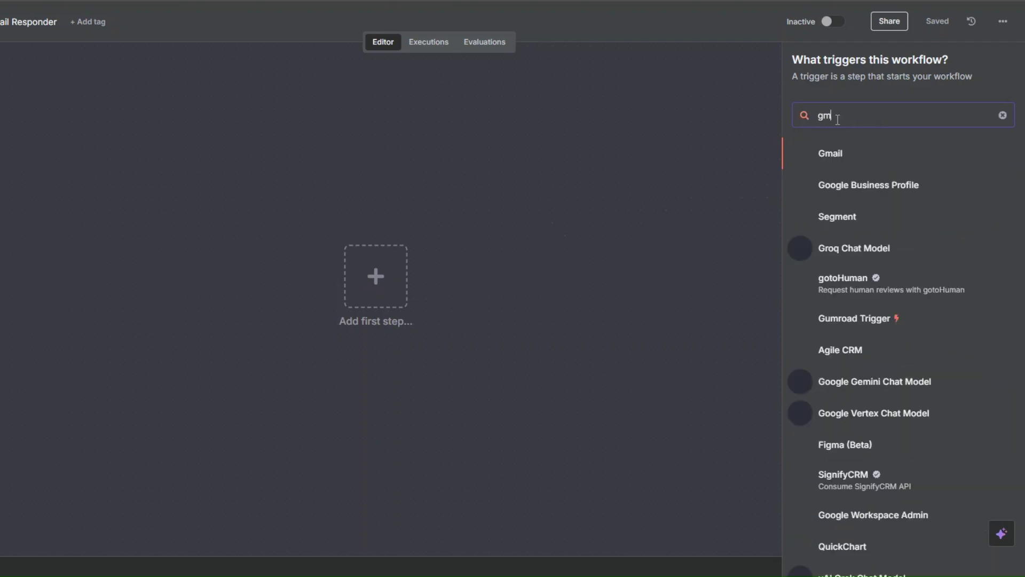
click(831, 153)
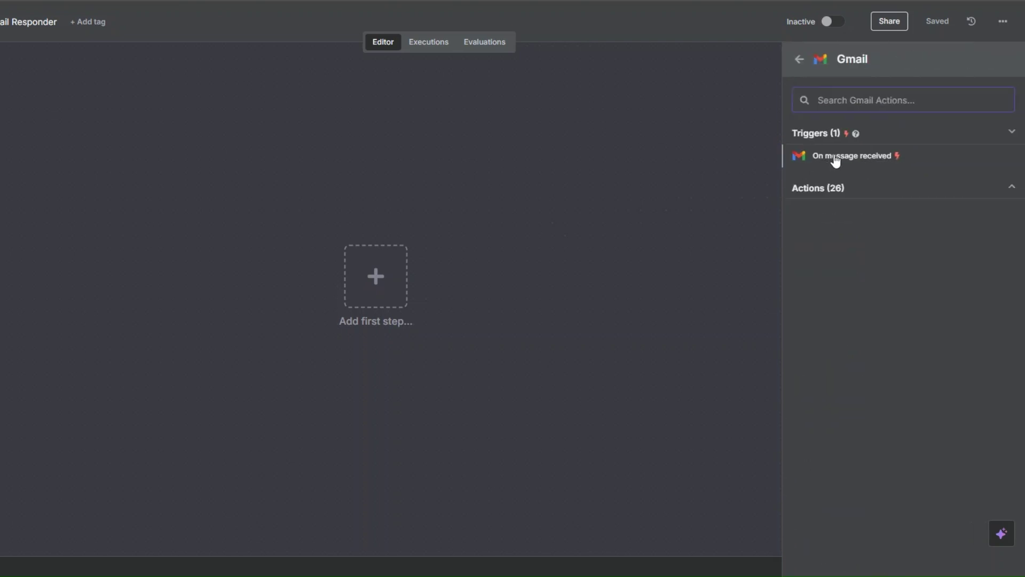
click(836, 159)
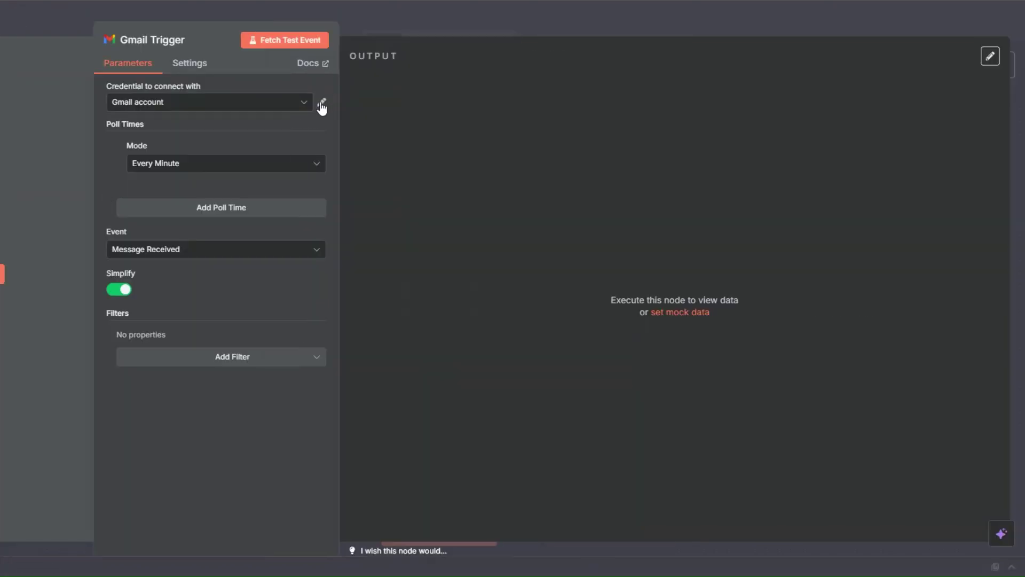
click(306, 104)
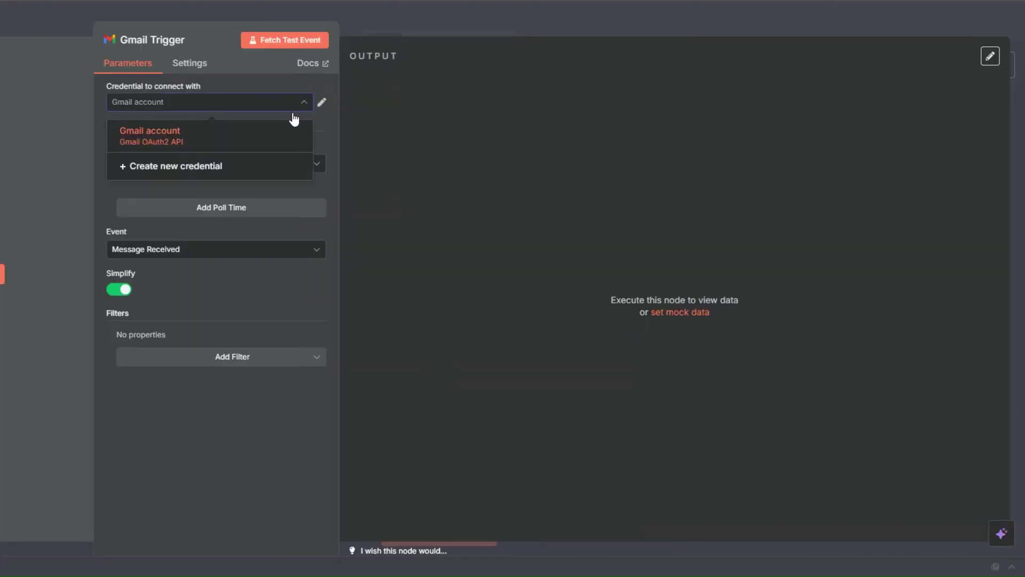
click(255, 169)
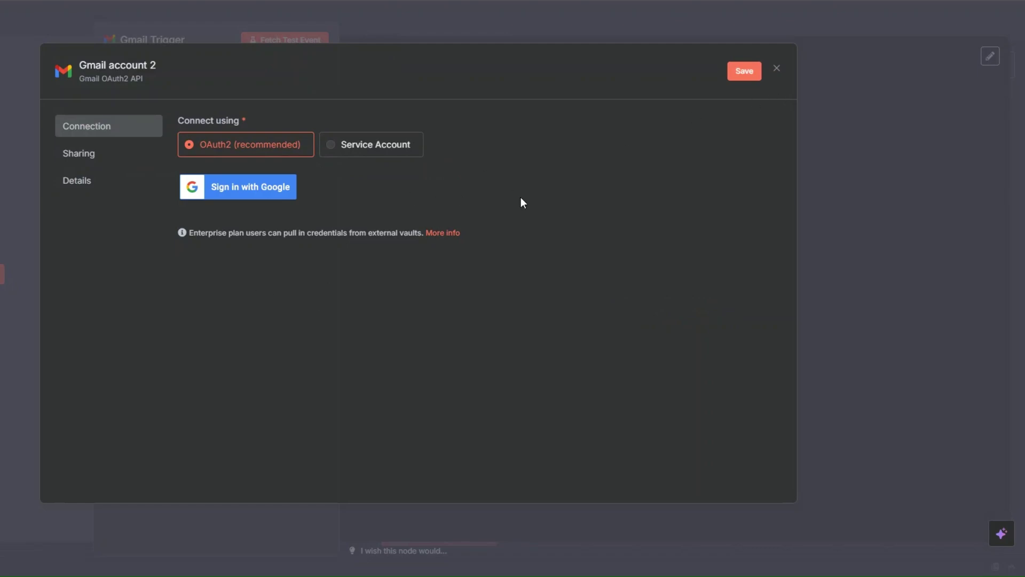
click(777, 69)
click(458, 315)
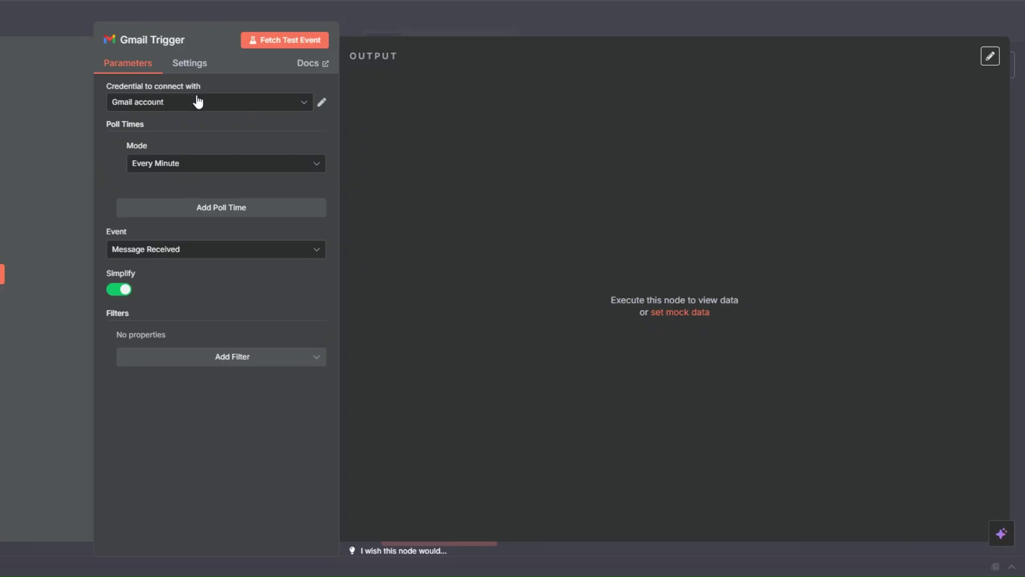
Set the Gmail trigger's poll mode to Every Minute and fetch a test event.
click(189, 165)
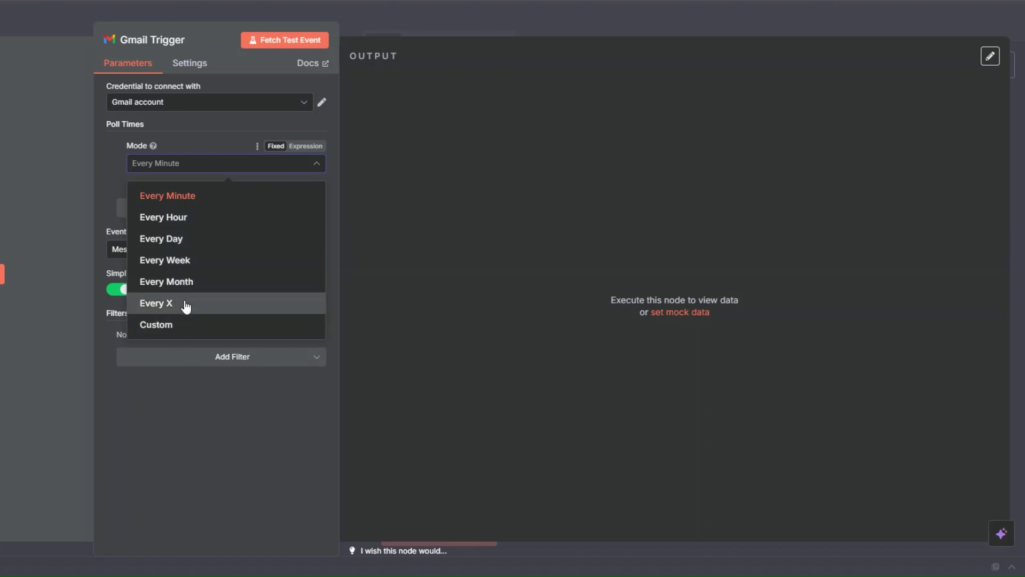
click(160, 197)
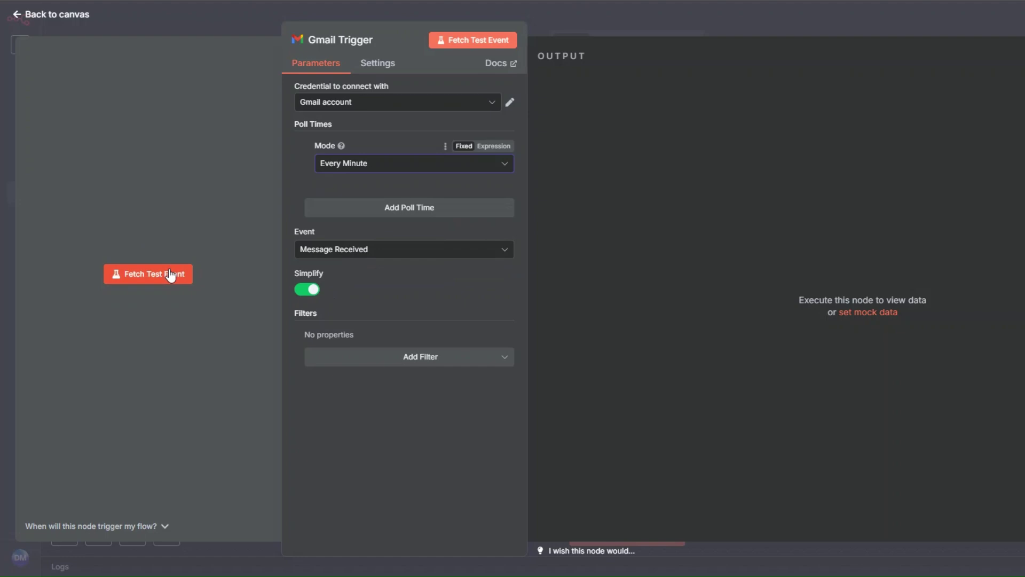
click(171, 274)
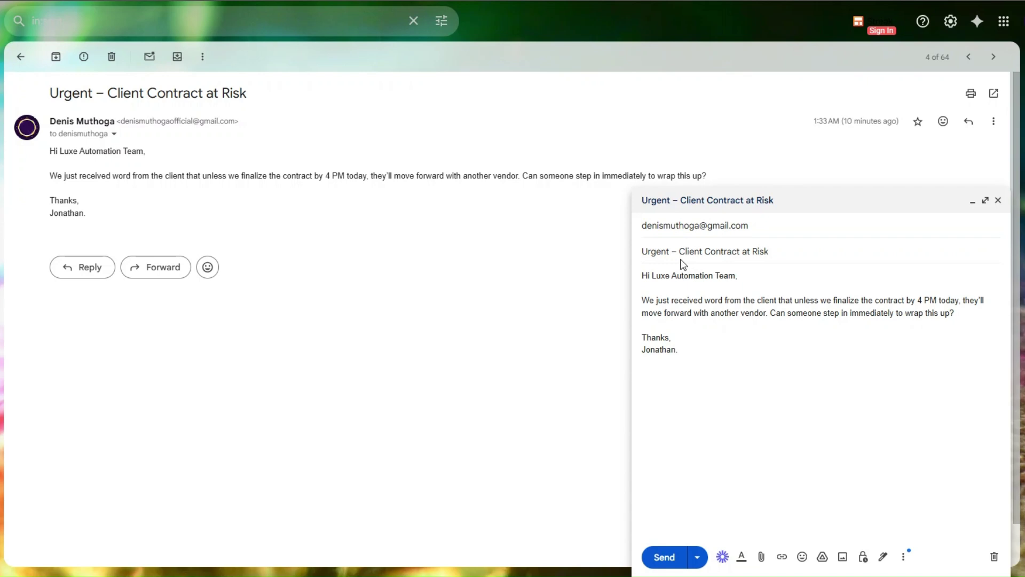
Send the drafted test email "Urgent – Client Contract at Risk" from Gmail.
click(793, 251)
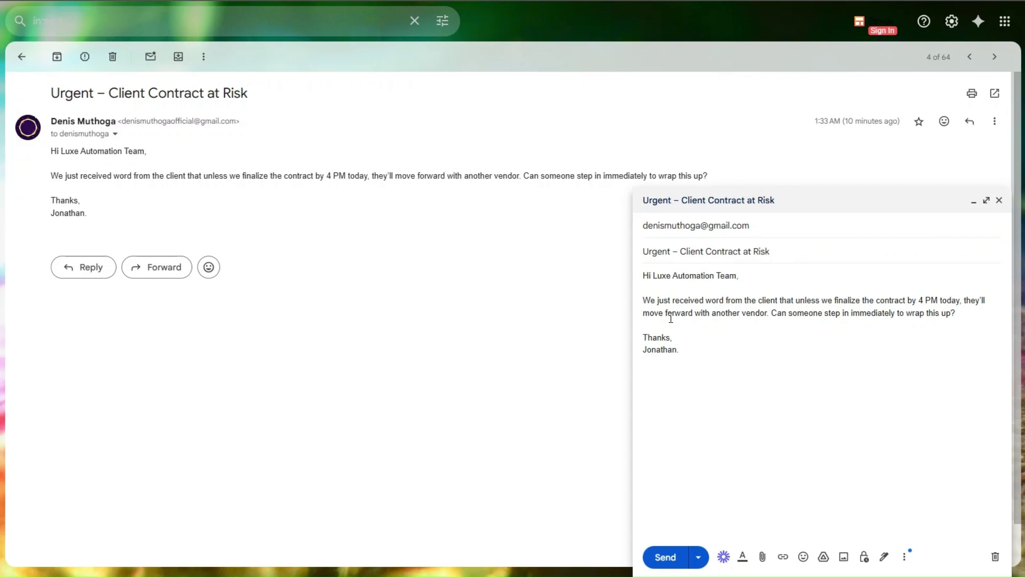
click(666, 557)
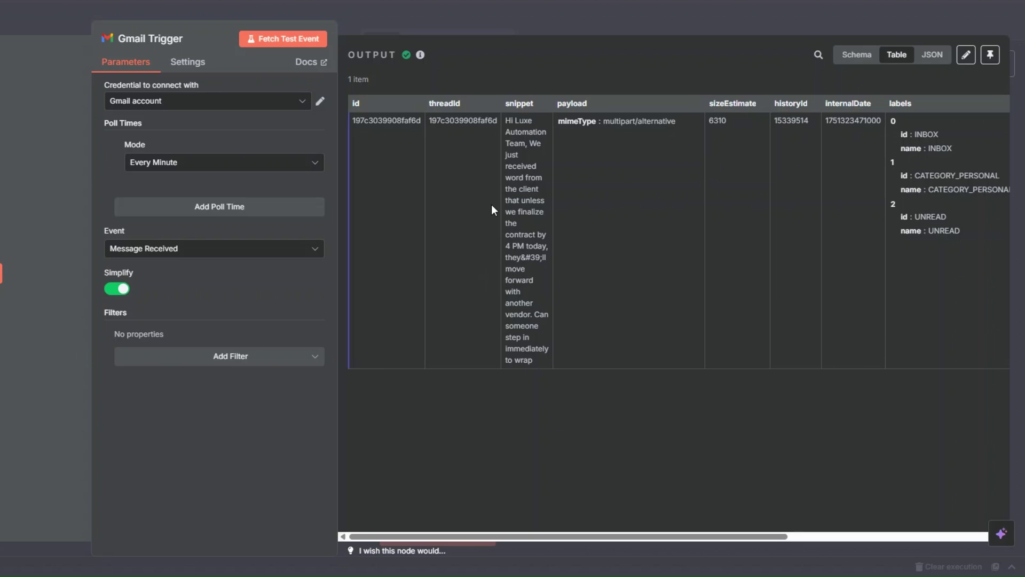
Turn off Simplify on the Gmail trigger and review the message text, subject, recipient and sender fields in its output.
click(117, 291)
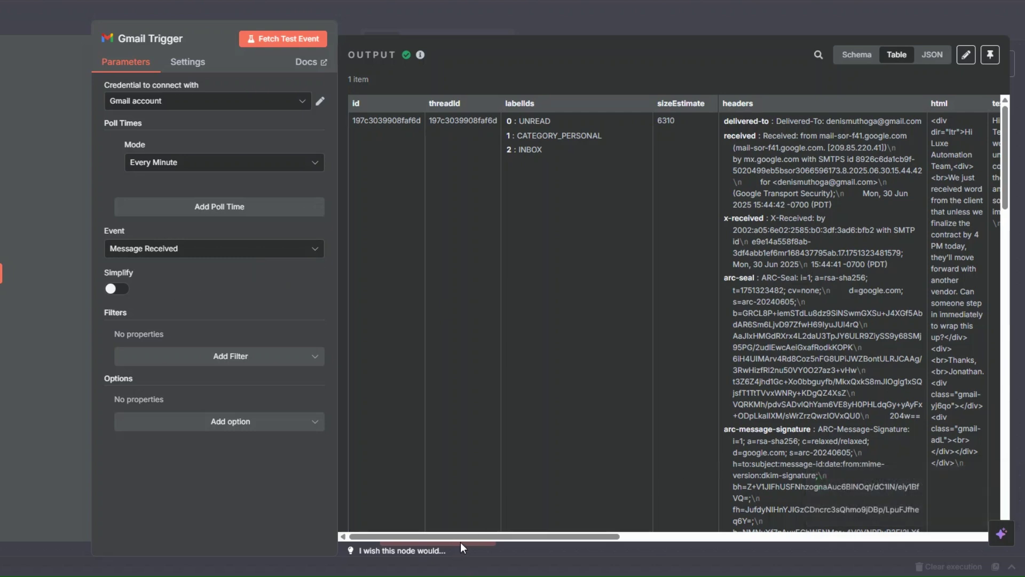
drag(461, 537, 614, 533)
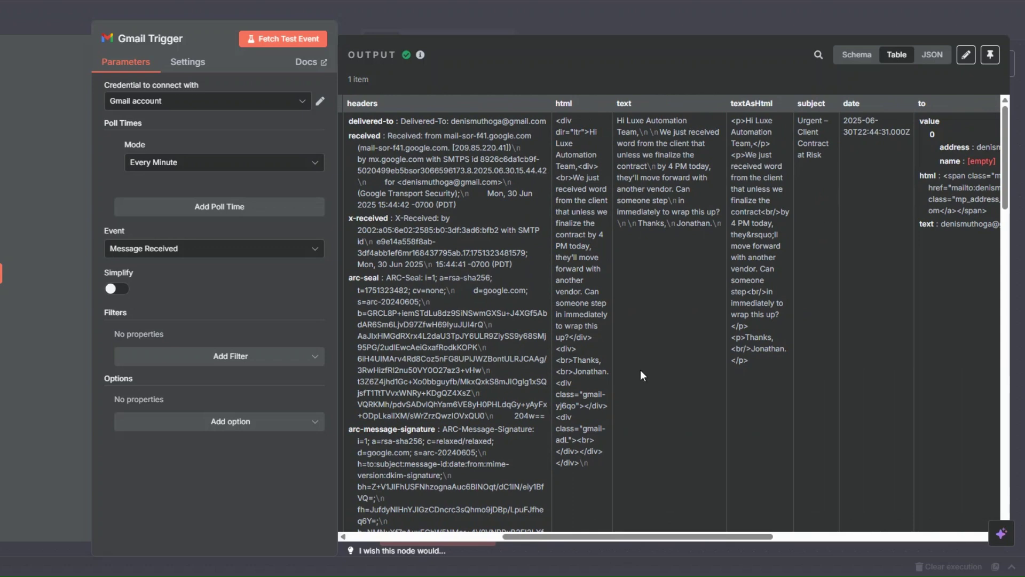
drag(505, 536, 655, 536)
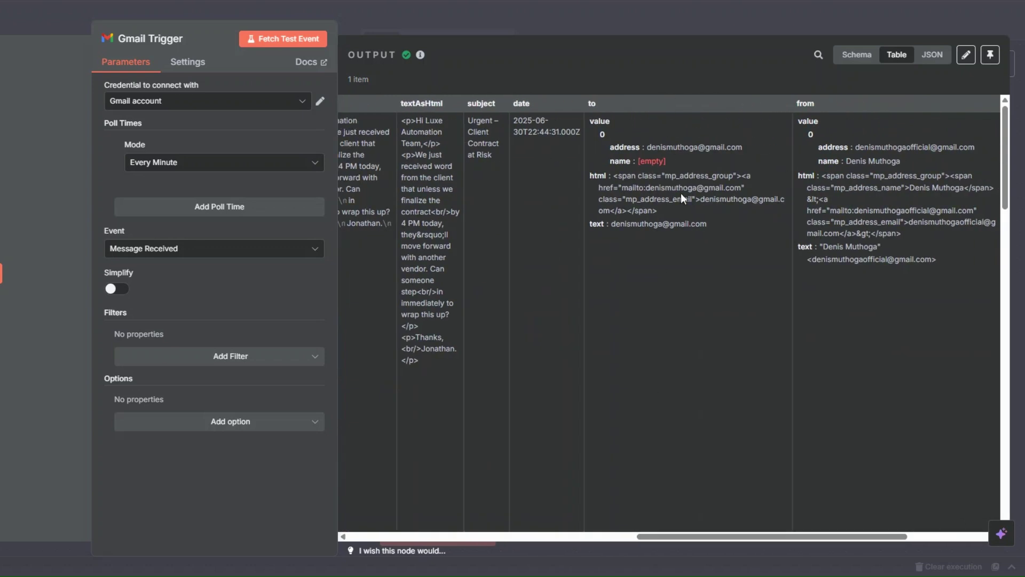
drag(659, 538, 324, 474)
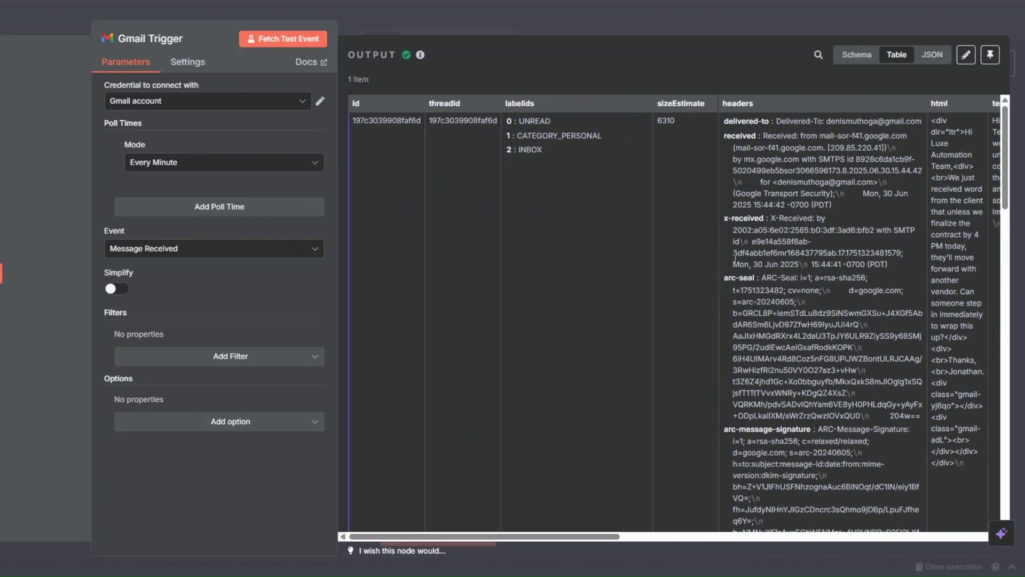
key(Escape)
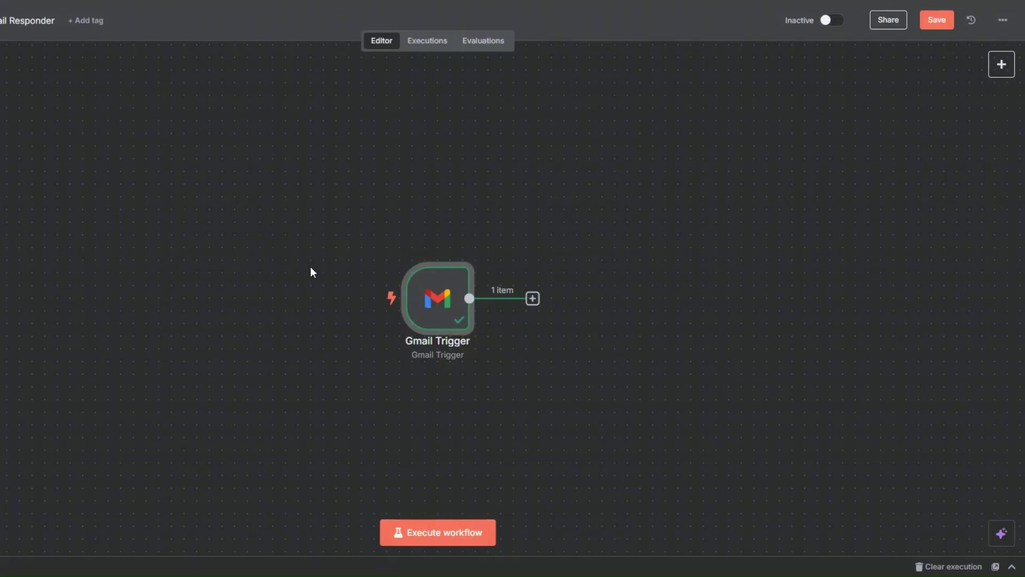
Pin the Gmail trigger's output data and save the workflow.
drag(321, 287, 118, 261)
right_click(161, 291)
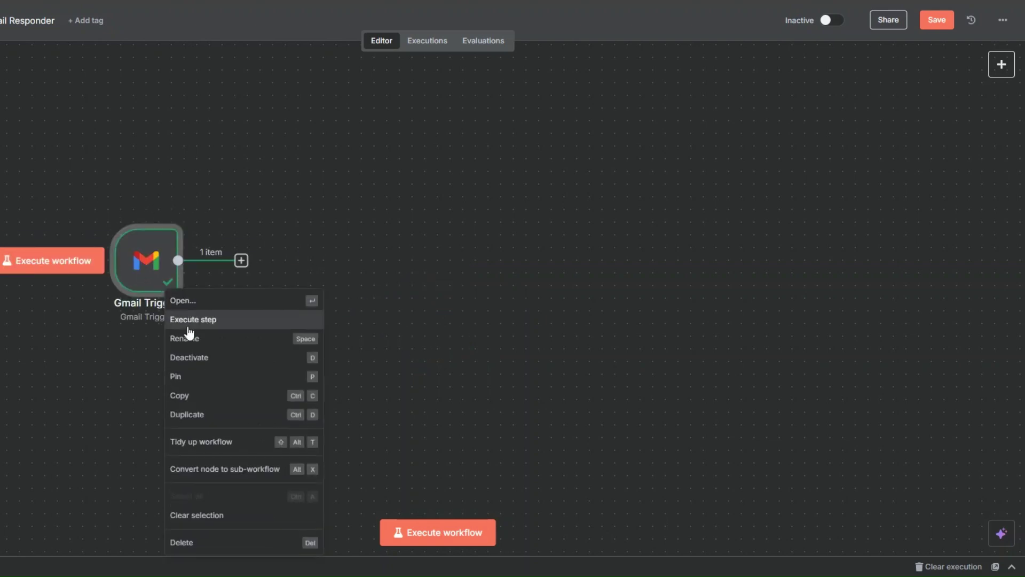
click(176, 374)
scroll(172, 345, right, 2)
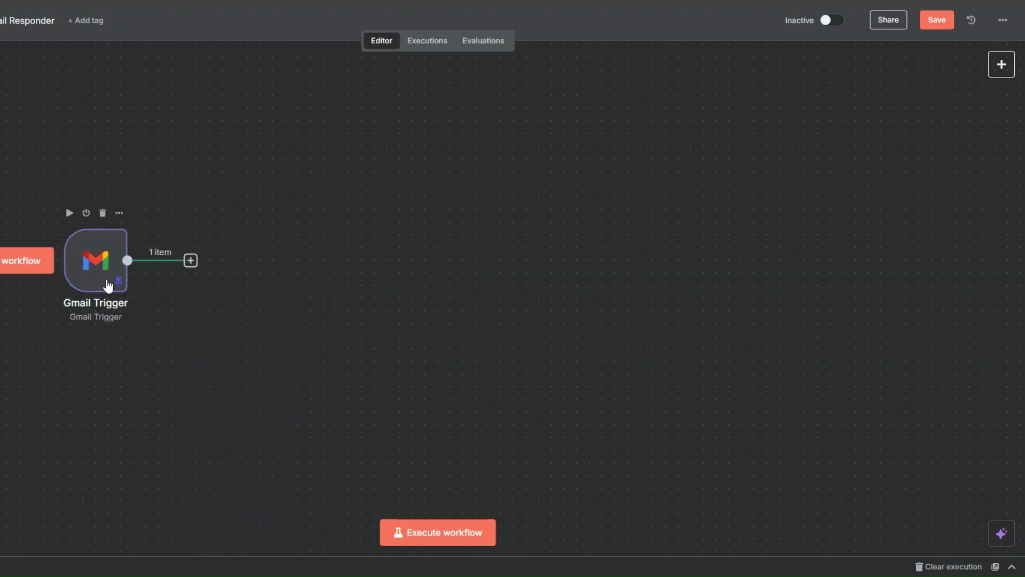
click(936, 24)
Add a Wait node after the Gmail trigger, keeping the default time interval of 5 seconds.
click(192, 266)
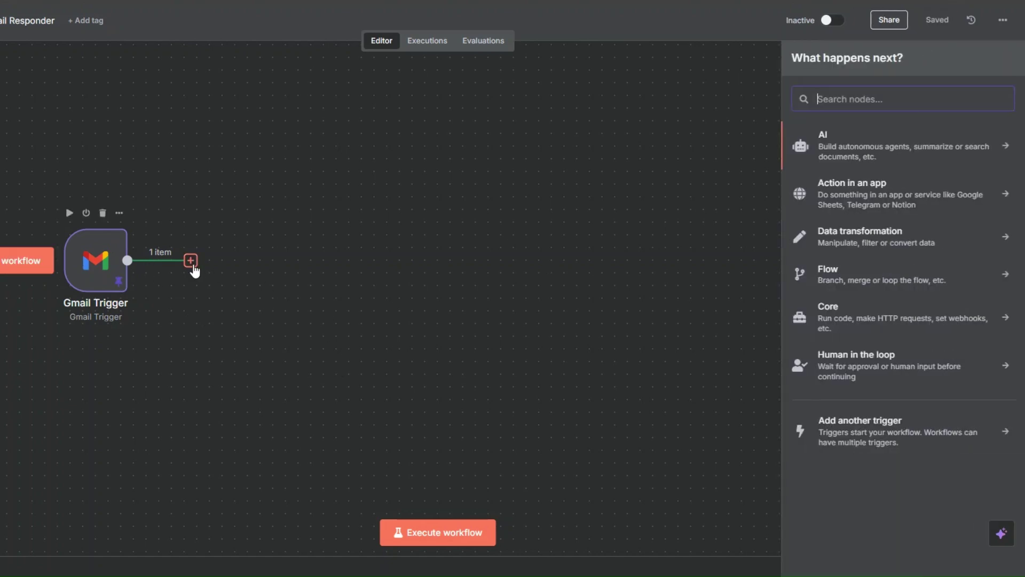
text(wa)
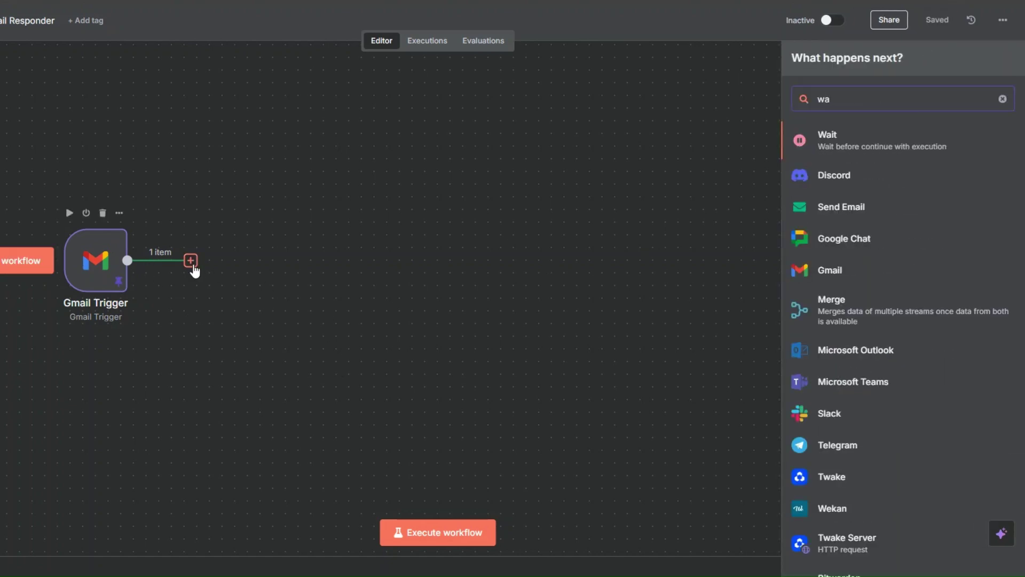
key(Return)
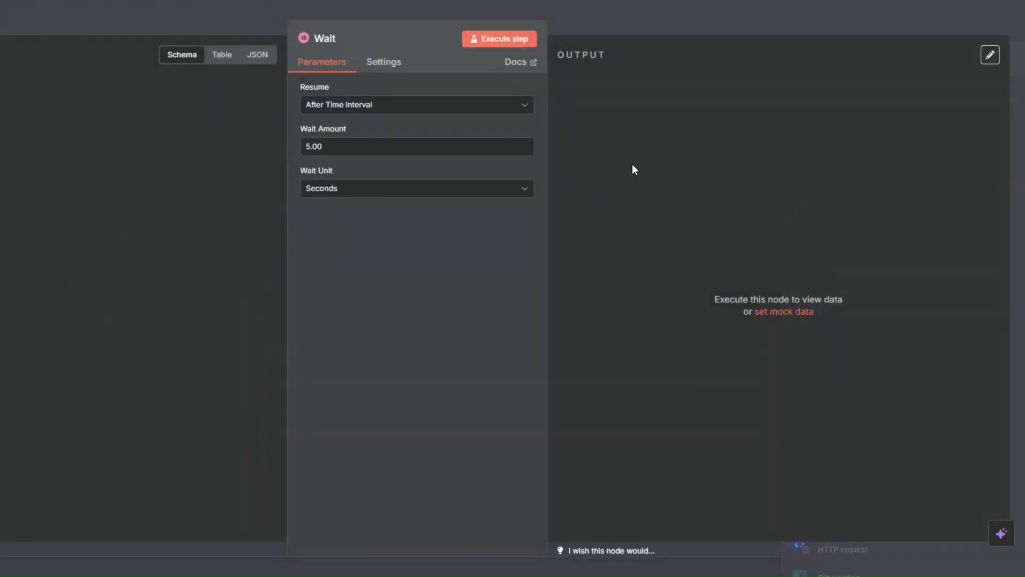
key(Escape)
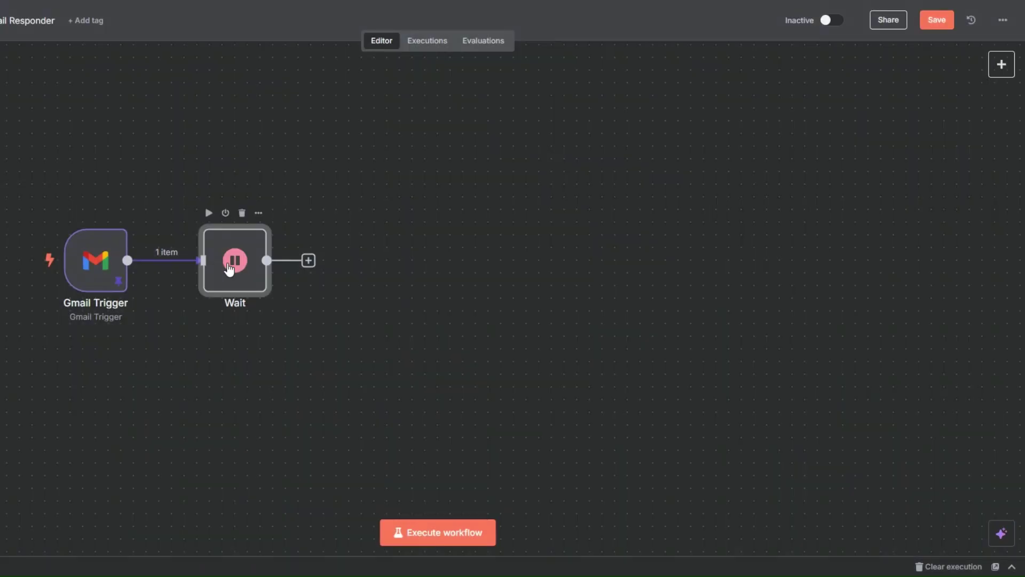
Rename the Wait node to "Wait 5 Seconds" and save the workflow.
right_click(251, 307)
click(261, 323)
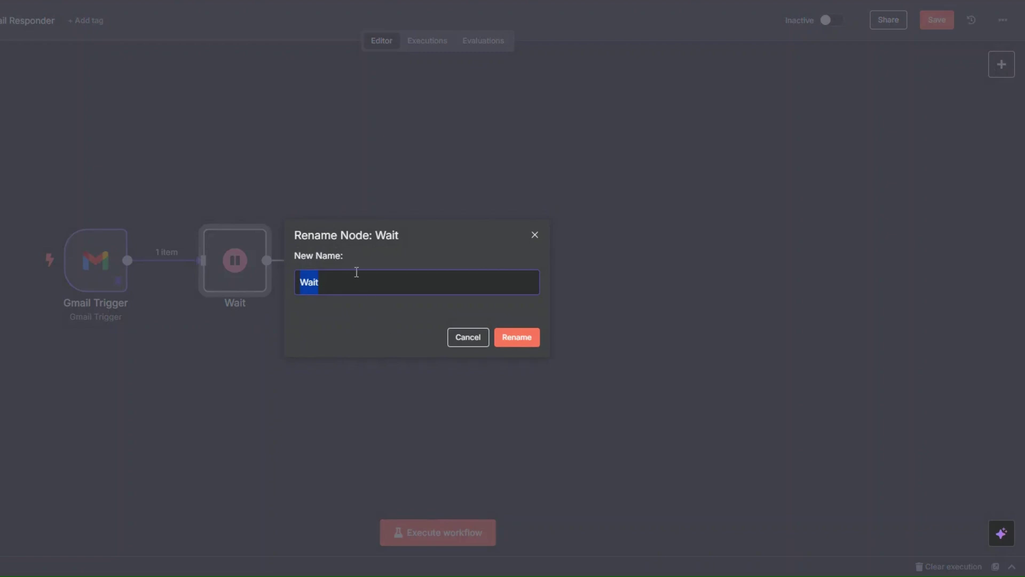
click(357, 271)
text(5 Seconds)
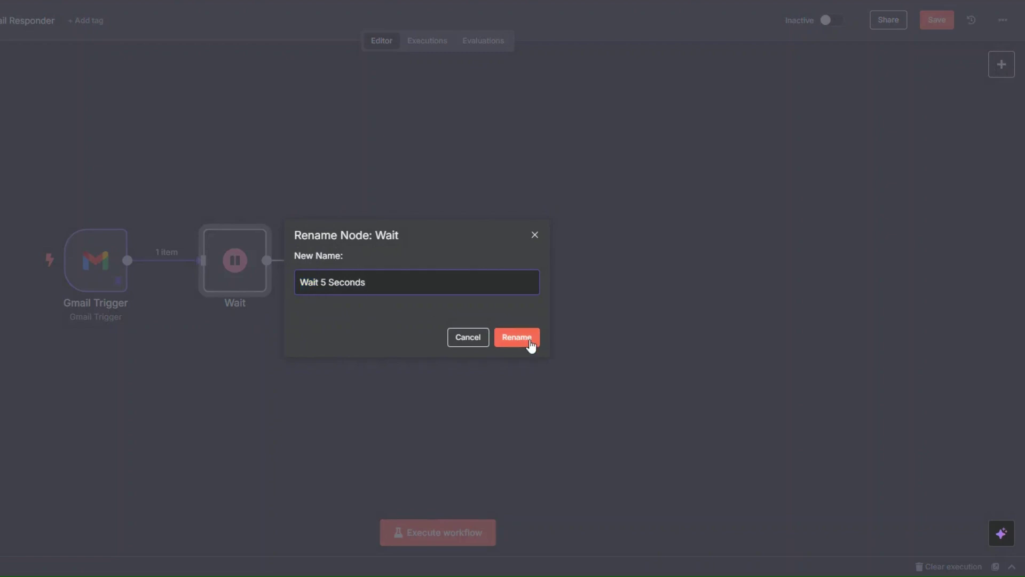
click(528, 340)
key(ctrl+s)
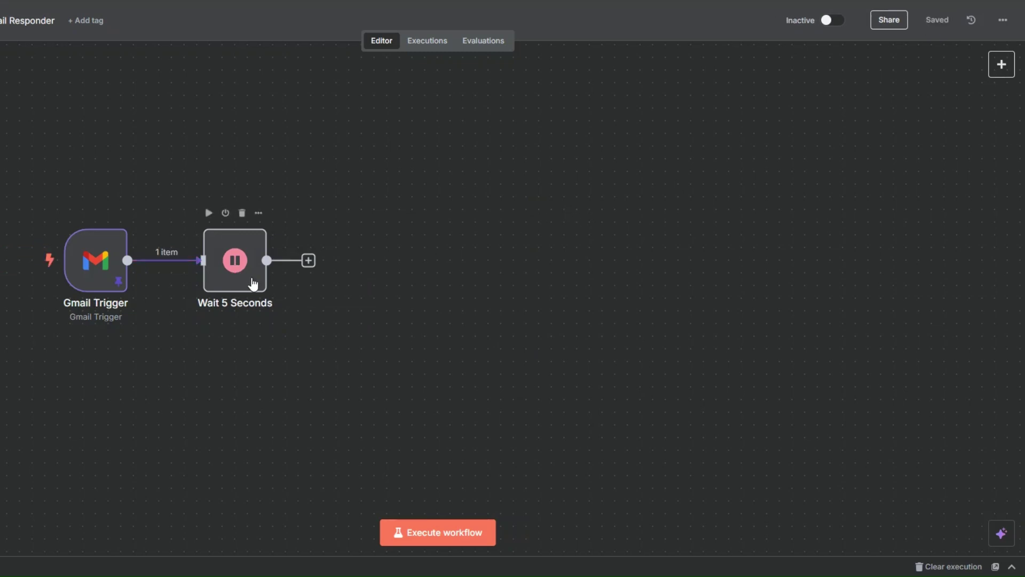
Execute the "Wait 5 Seconds" node on its own and check its output table.
right_click(253, 286)
click(272, 302)
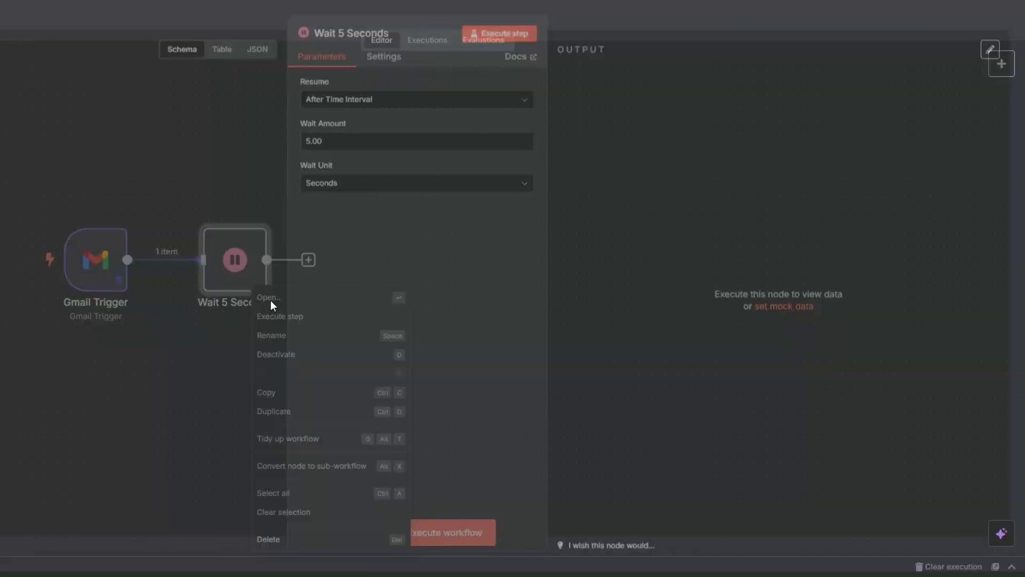
click(514, 40)
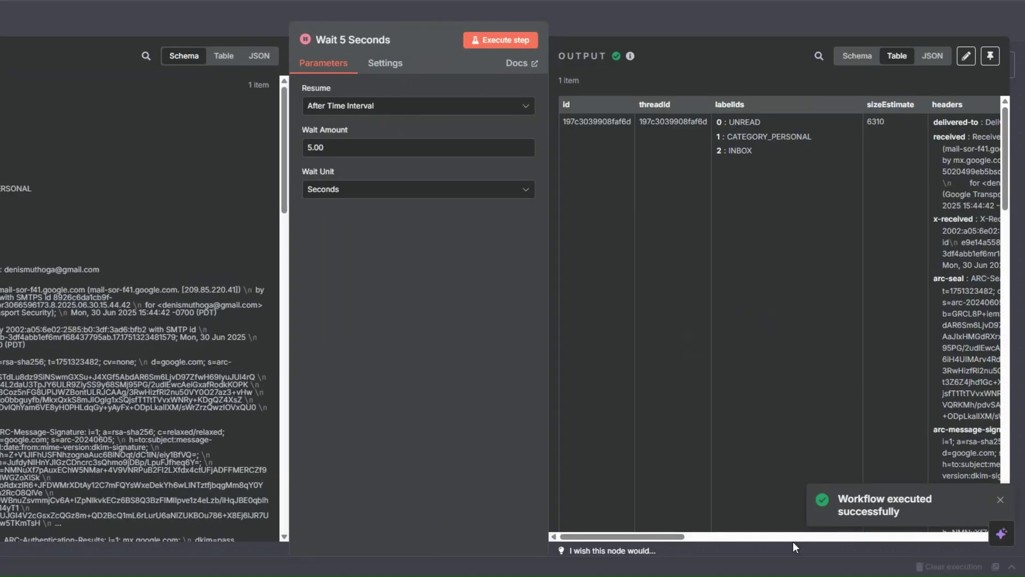
mouse_move(679, 536)
mouse_down()
mouse_move(896, 537)
mouse_move(697, 540)
mouse_up()
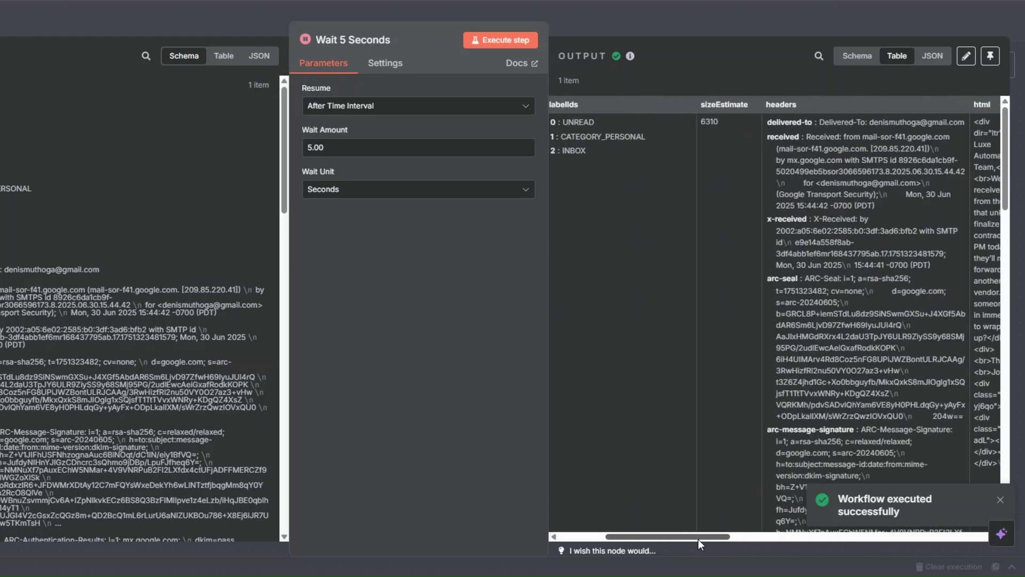
key(Escape)
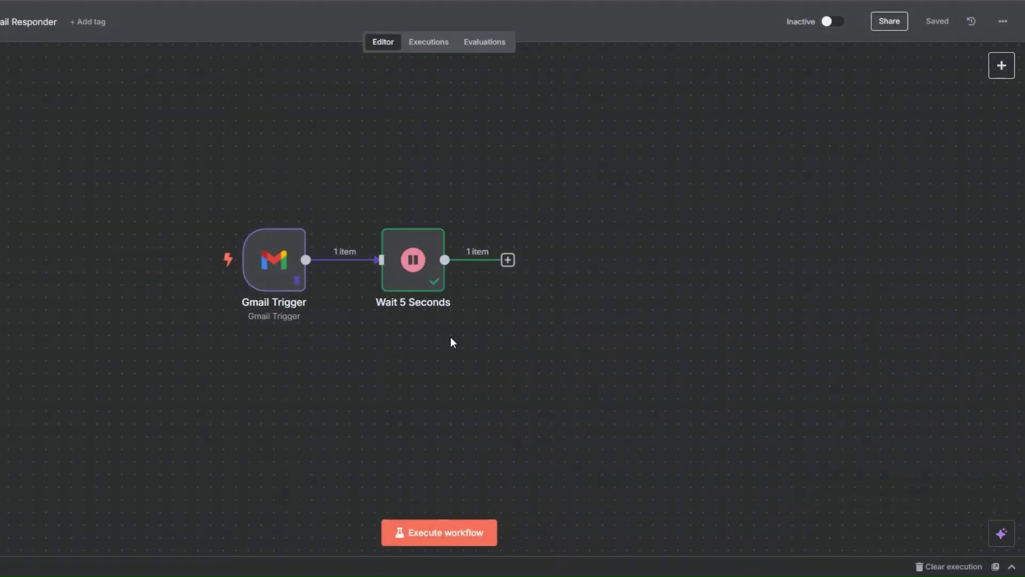
Reopen the "Wait 5 Seconds" node and review the email text and subject passed through in its output.
scroll(451, 341, right, 5)
right_click(289, 297)
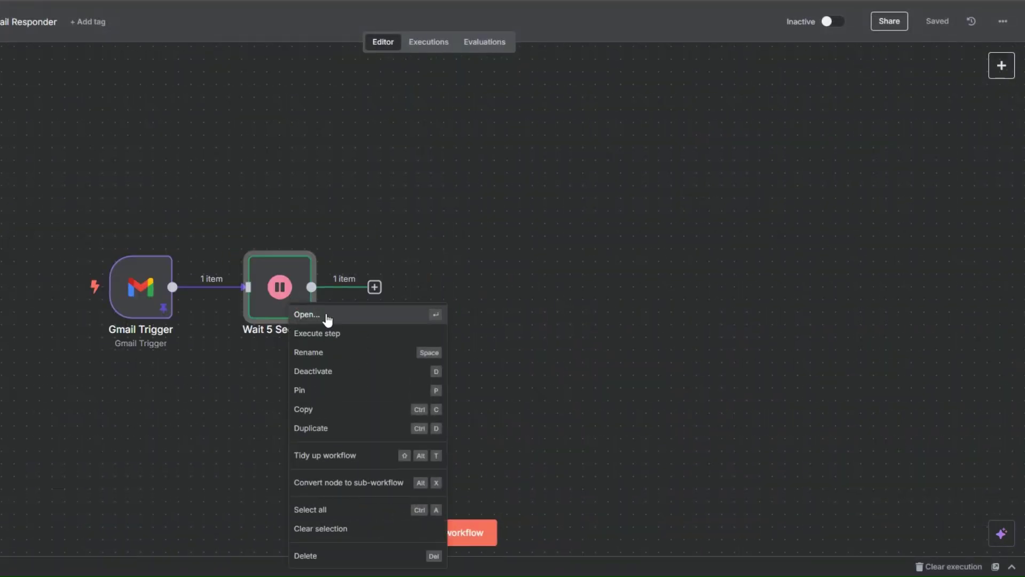
click(326, 314)
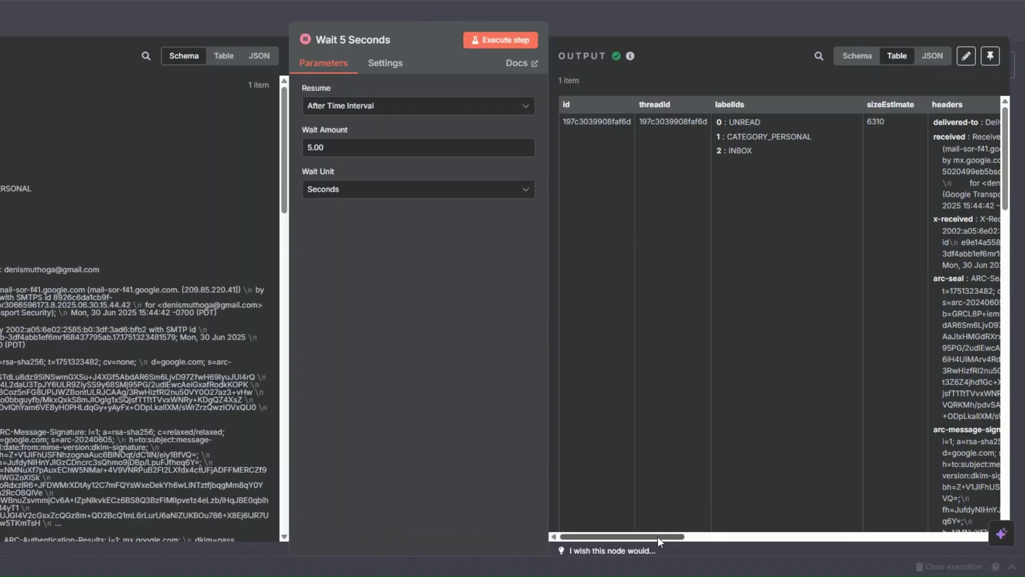
drag(658, 536, 791, 537)
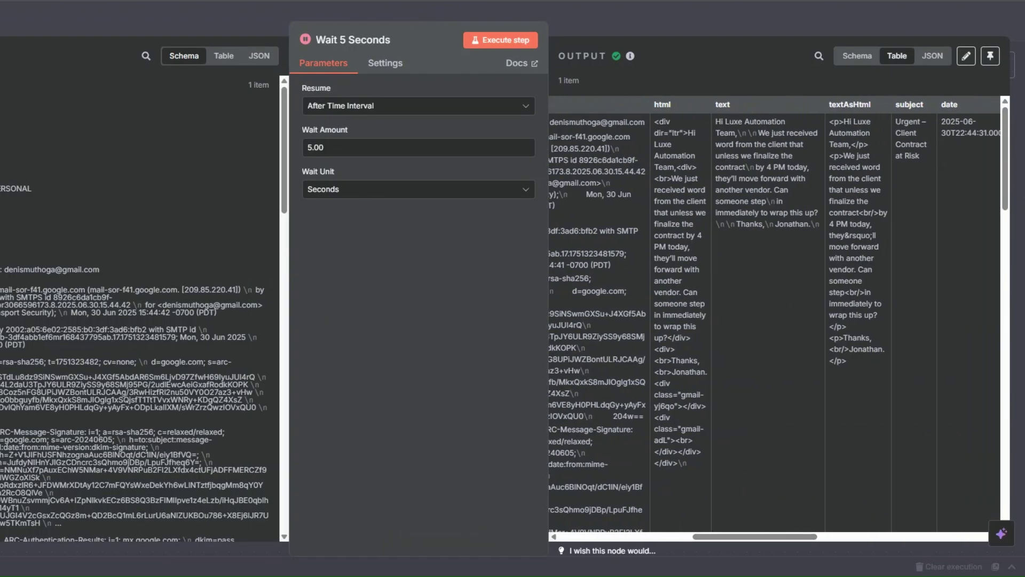
key(Escape)
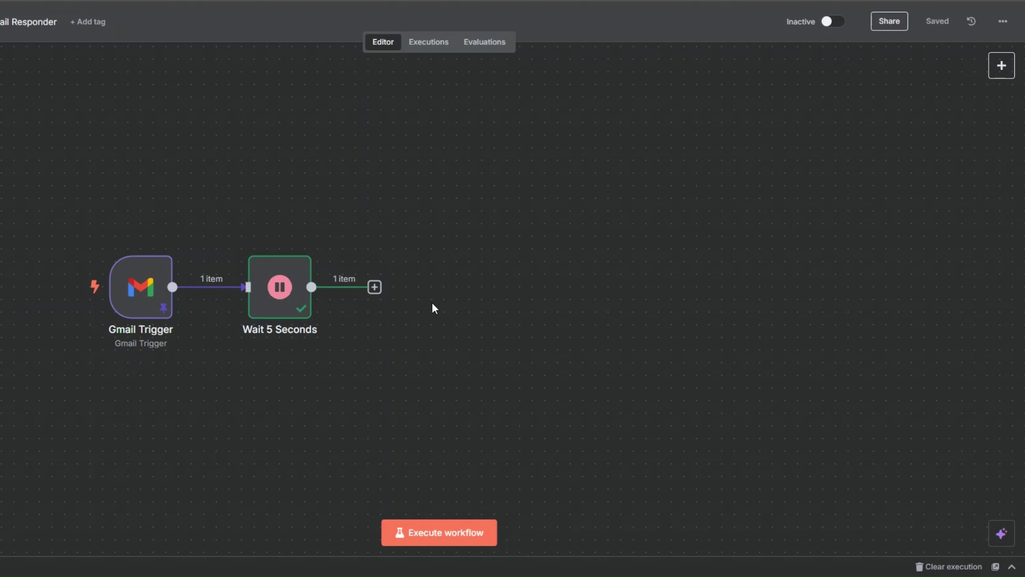
Add a Text Classifier node after the "Wait 5 Seconds" node.
click(375, 289)
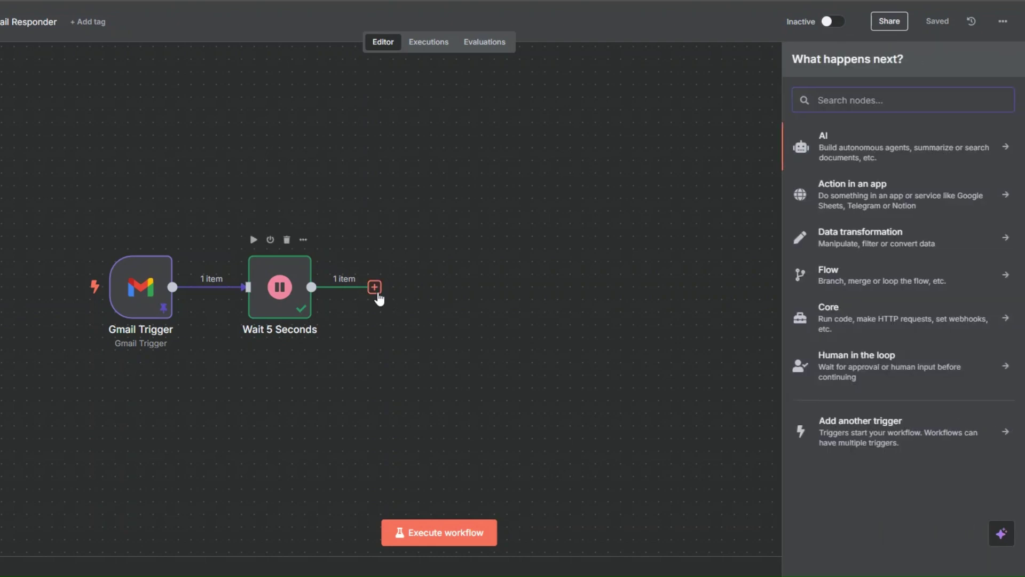
text(cl)
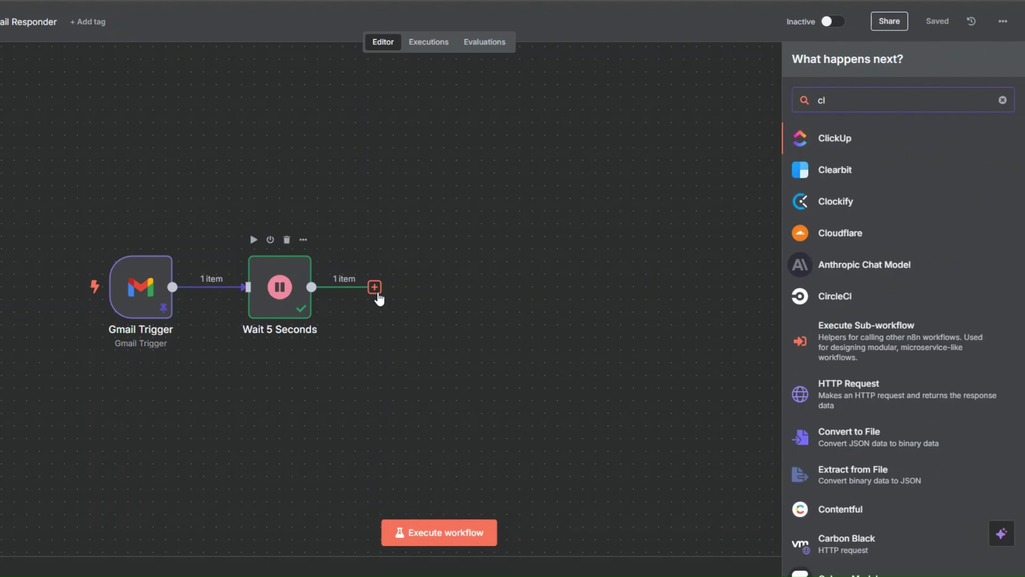
text(ass)
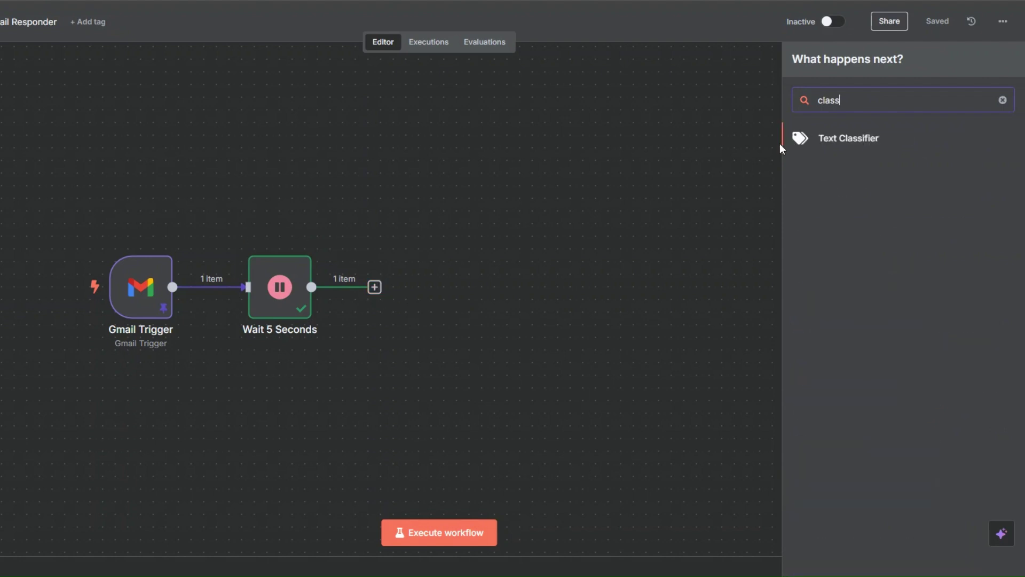
key(Return)
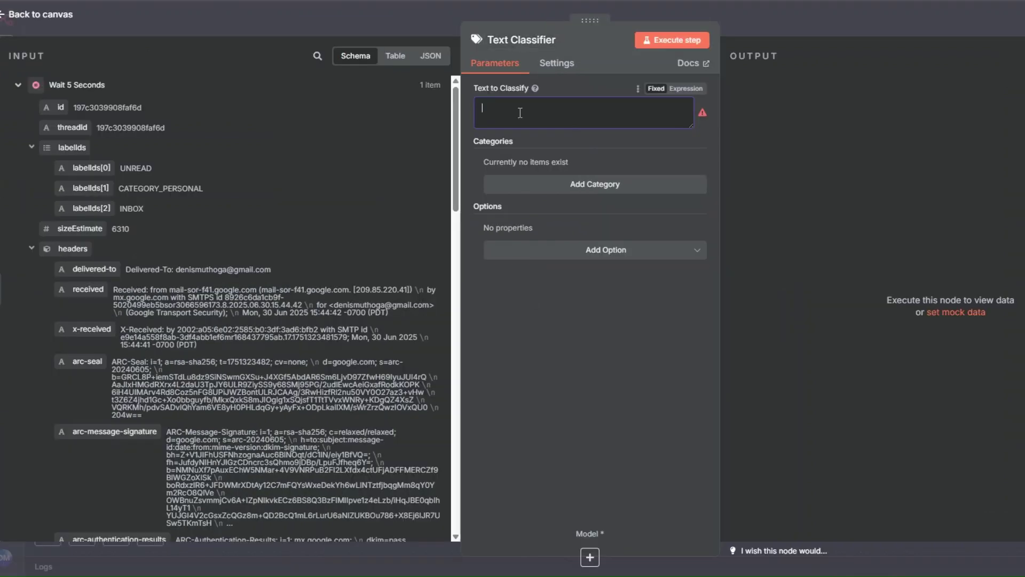
Rename the Text Classifier node to "Email Classifier".
click(508, 43)
drag(508, 43, 490, 41)
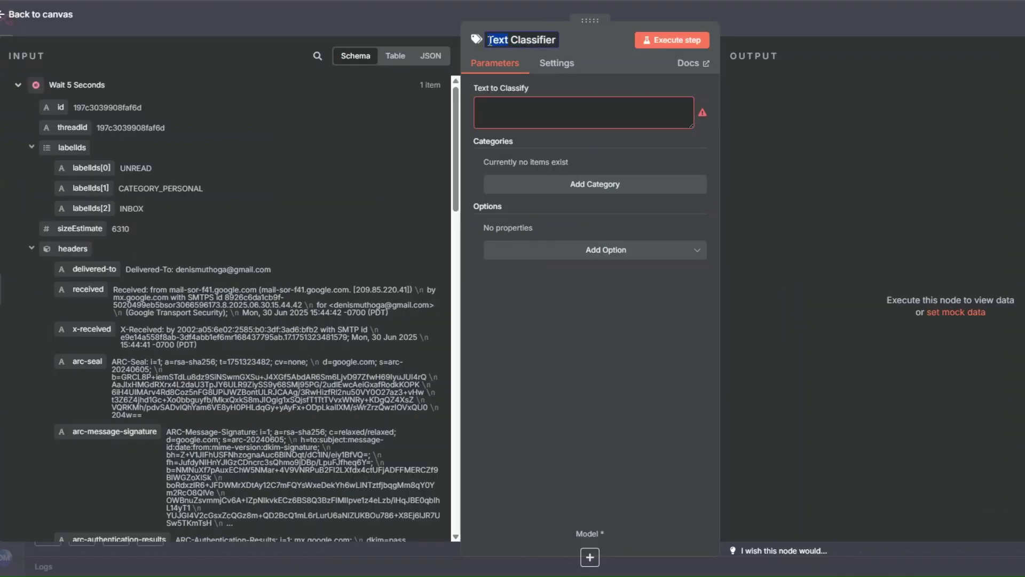
text(Email)
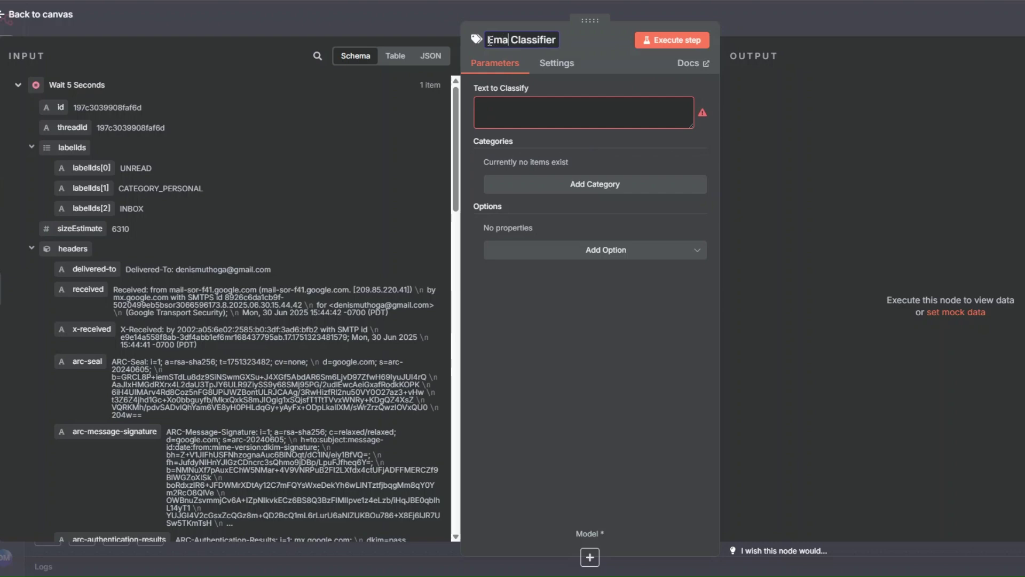
key(Return)
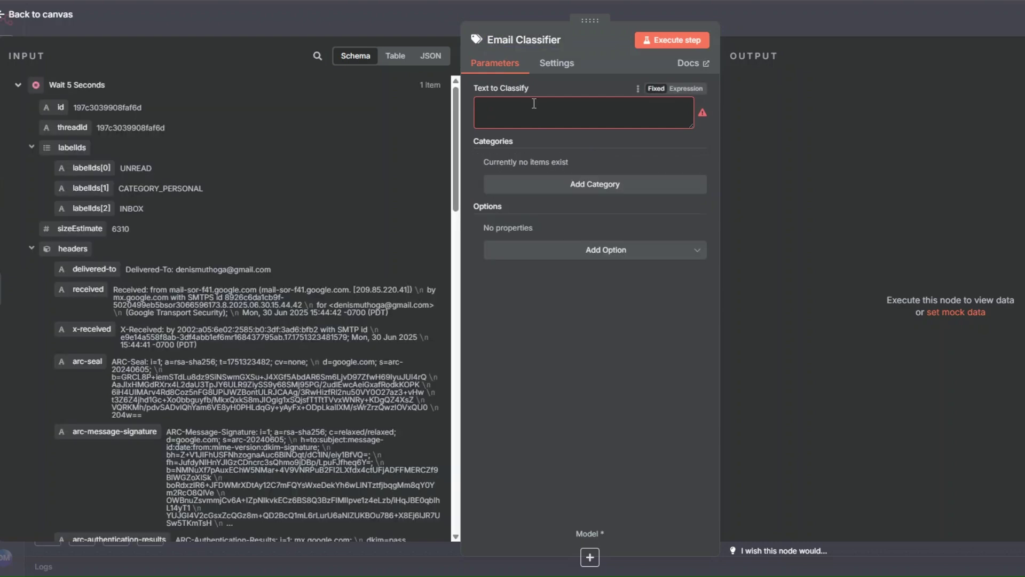
Map the email's text field from the input data, {{ $json.text }}, as the text to classify.
click(526, 109)
scroll(300, 234, down, 10)
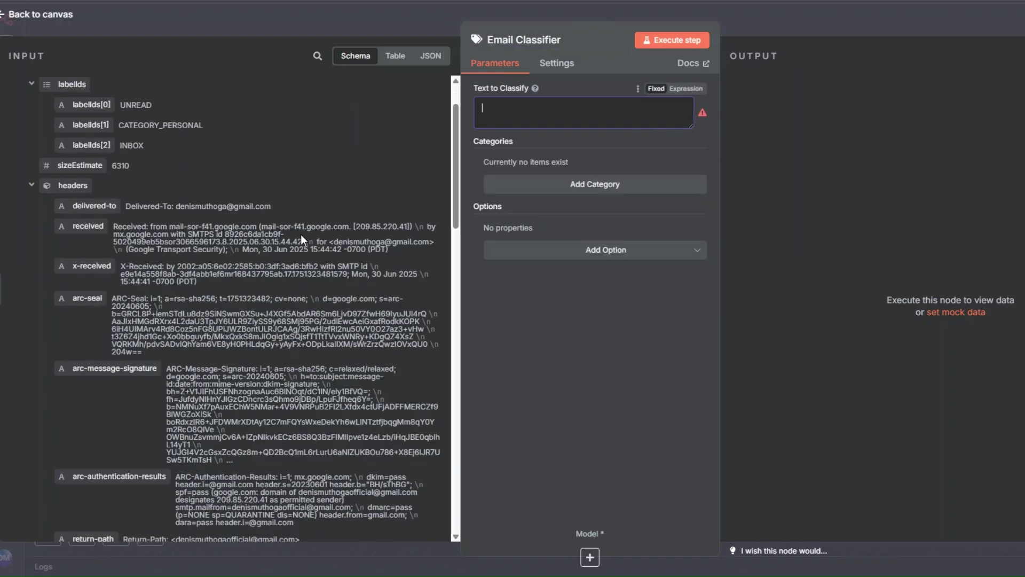
scroll(301, 236, down, 10)
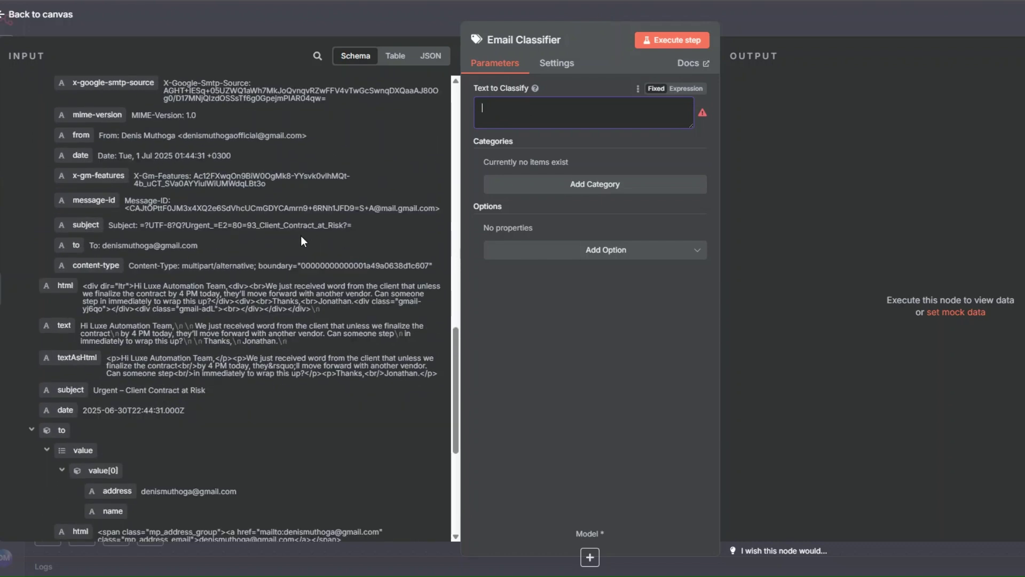
drag(56, 327, 494, 113)
click(565, 360)
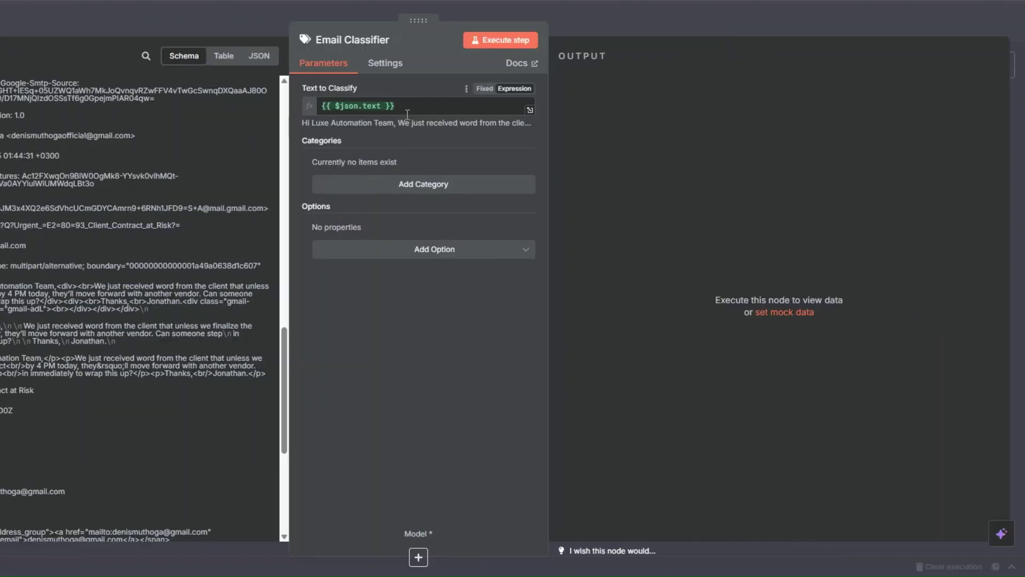
Add the categories High Priority, Customer Support, Promotions, and Billing or Finance with criteria descriptions, and check the High Priority description in full.
click(411, 187)
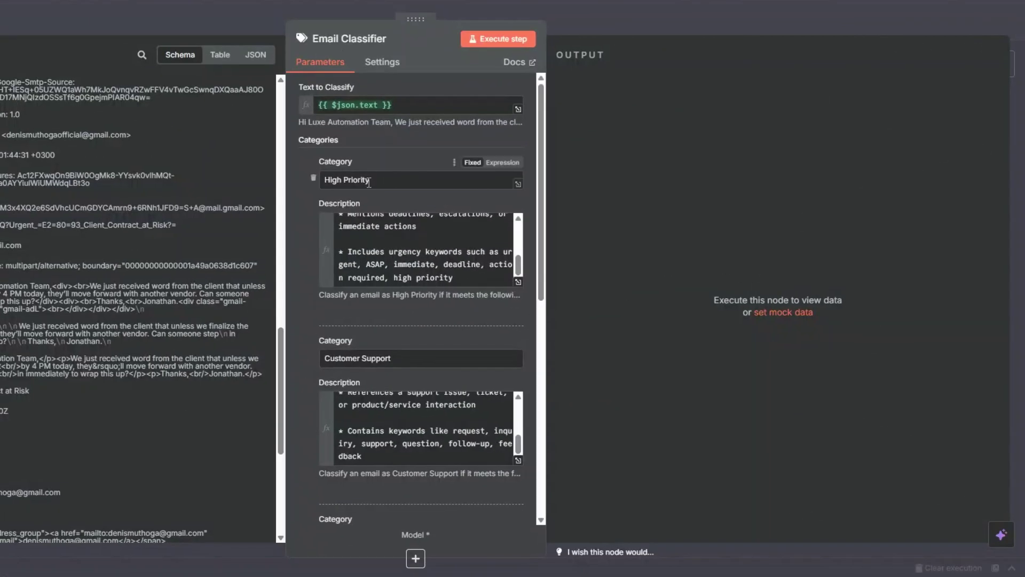
click(387, 179)
click(518, 282)
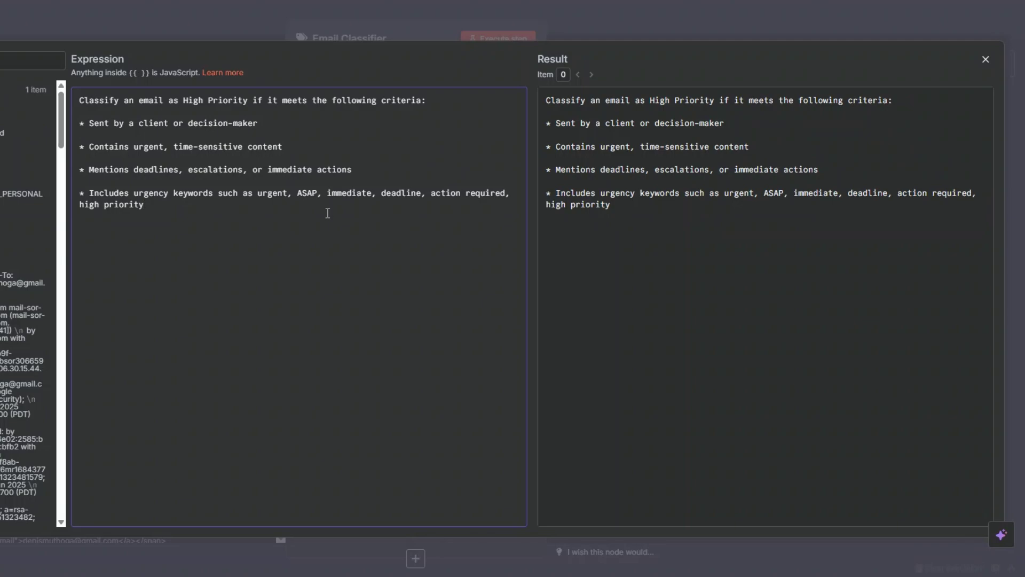
key(Escape)
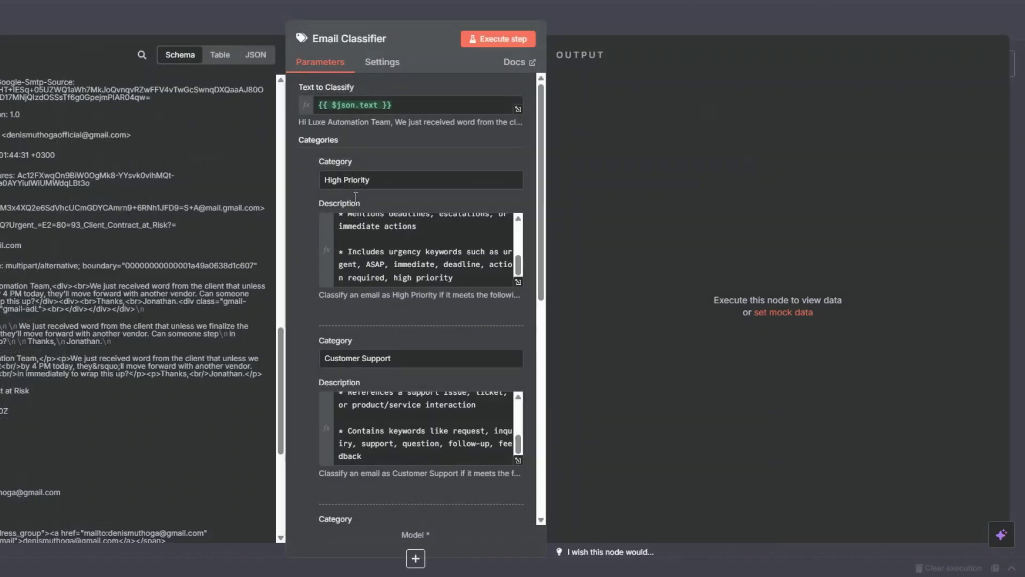
Review the full criteria descriptions of the Customer Support, Promotions, and Billing or Finance categories.
scroll(383, 197, down, 5)
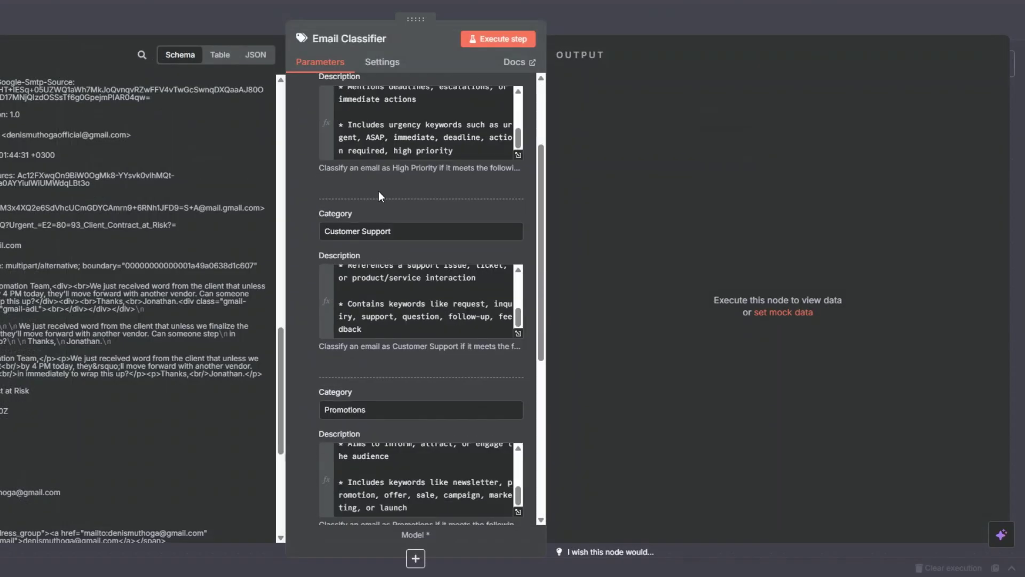
click(495, 233)
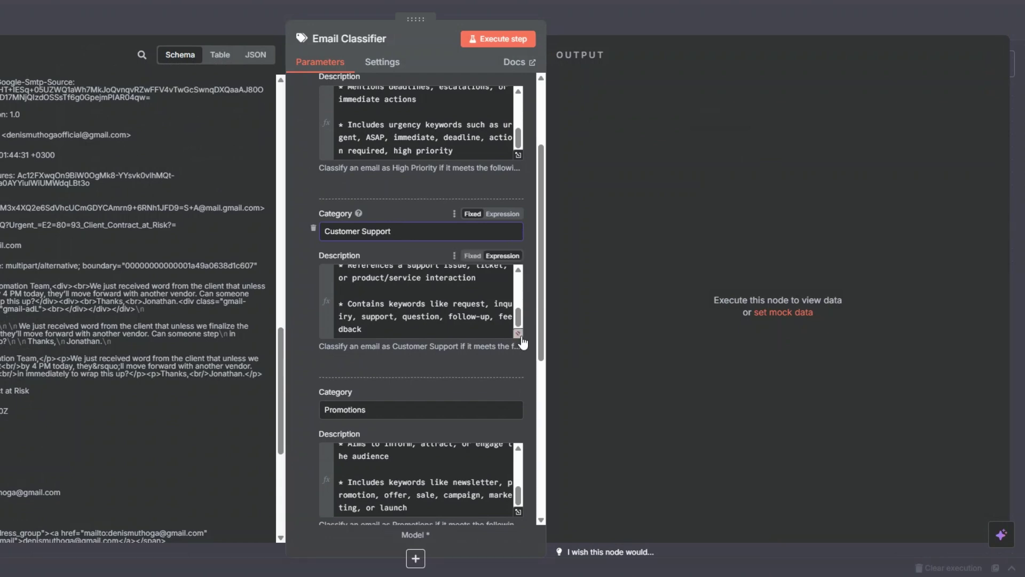
click(469, 303)
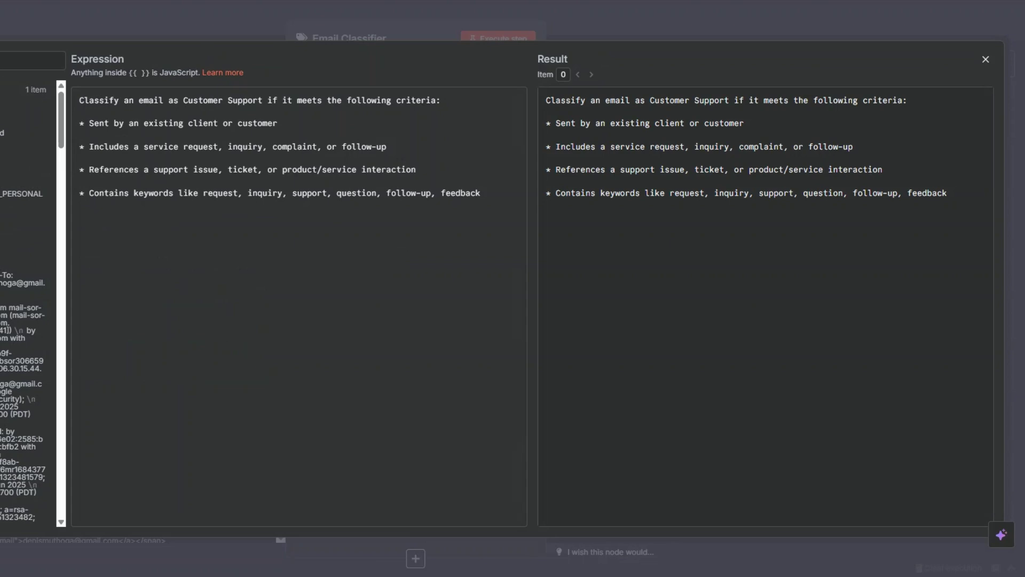
key(Escape)
scroll(372, 170, down, 5)
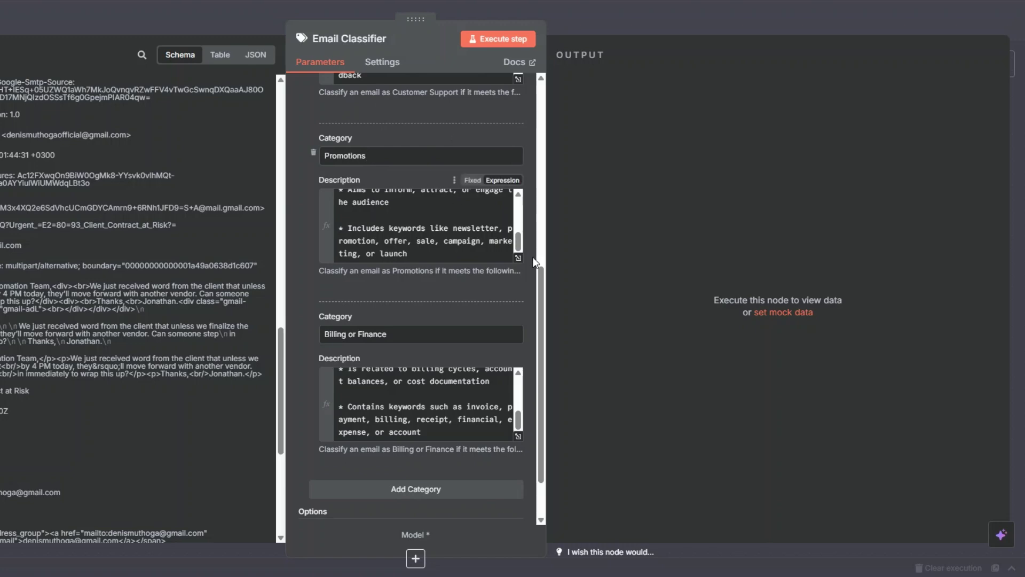
click(376, 222)
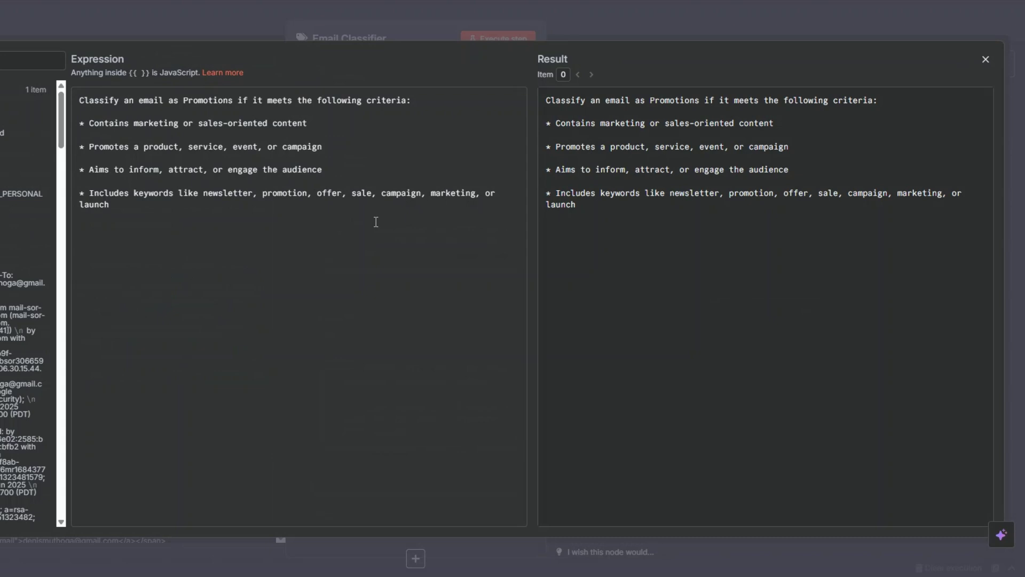
key(Escape)
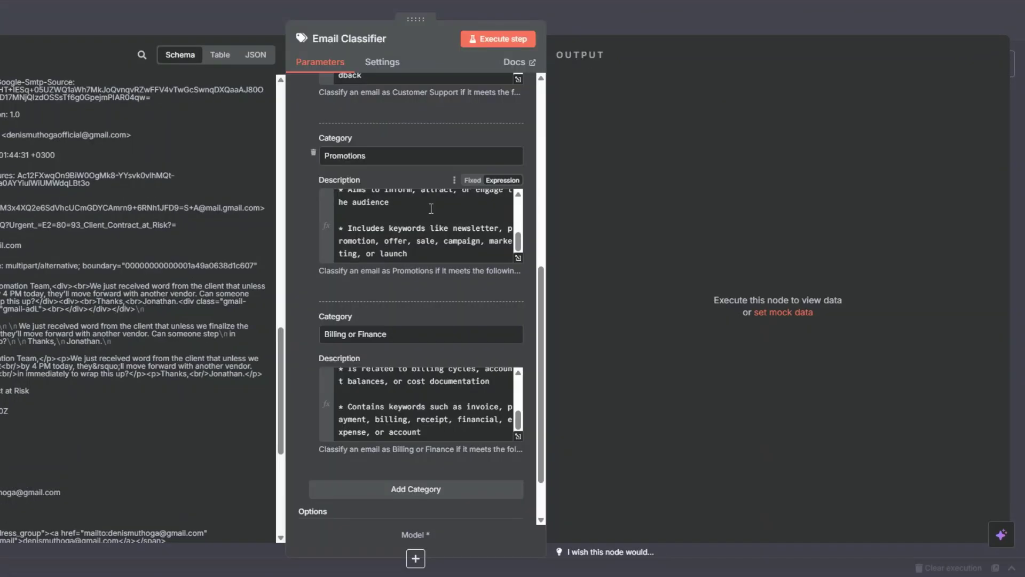
scroll(473, 290, down, 3)
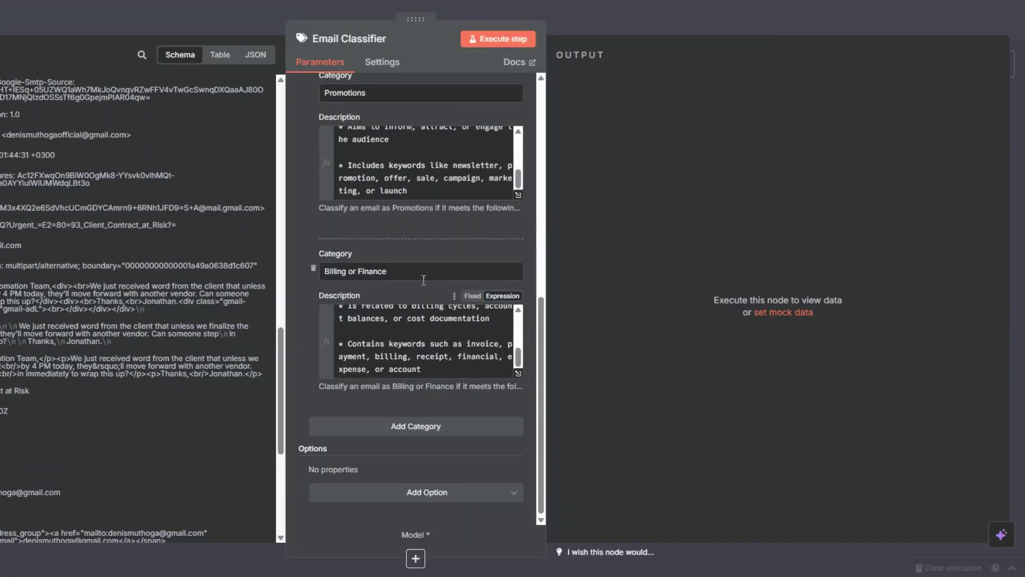
click(518, 374)
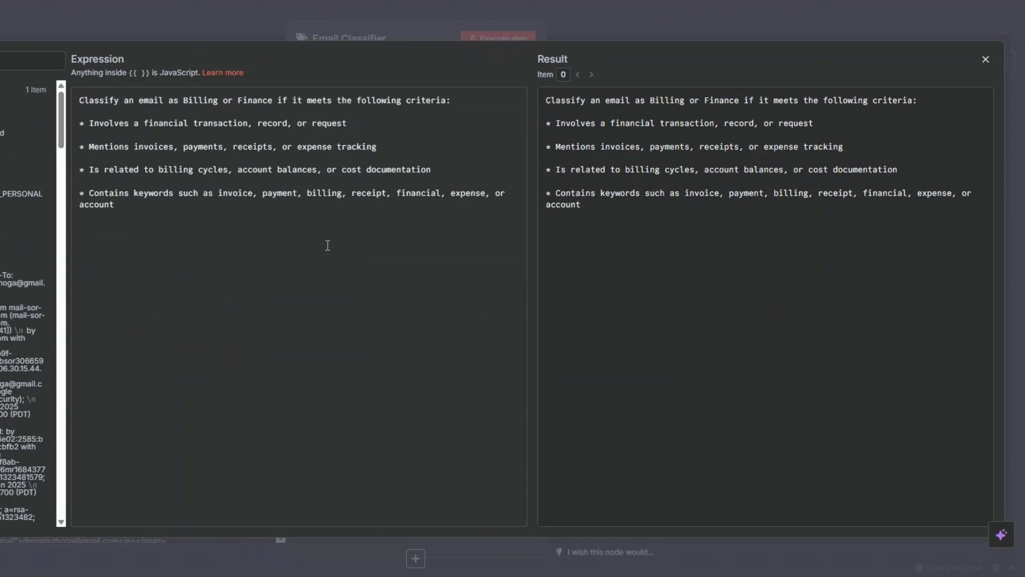
key(Escape)
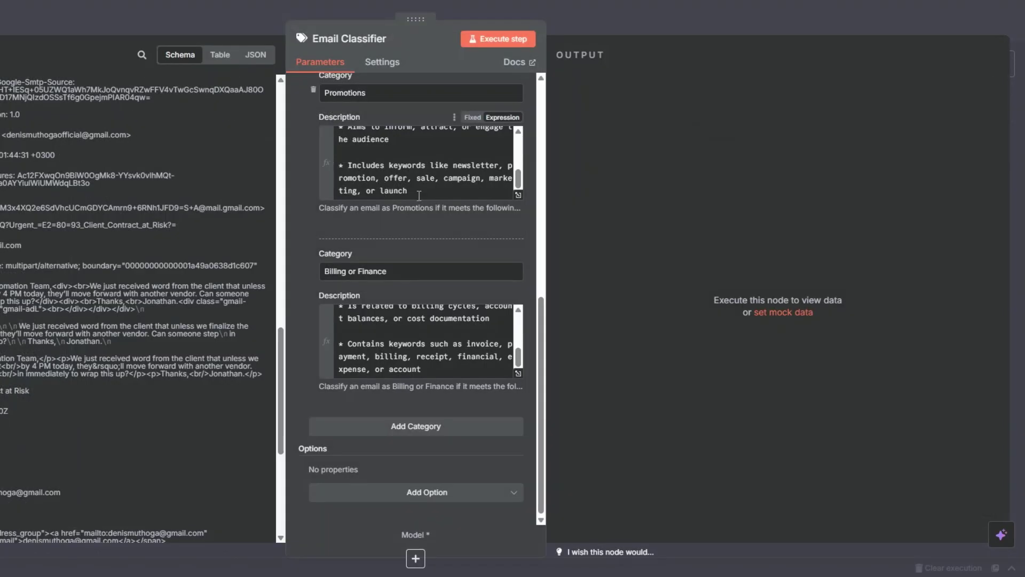
Add the System Prompt Template option to the Email Classifier with its default prompt and return to the canvas.
click(420, 492)
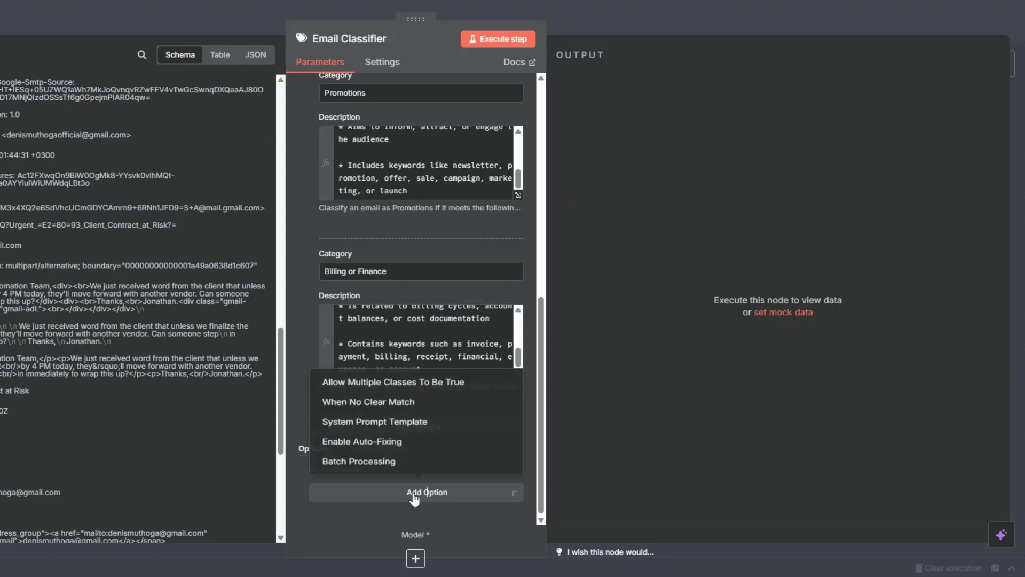
click(368, 419)
scroll(406, 448, down, 2)
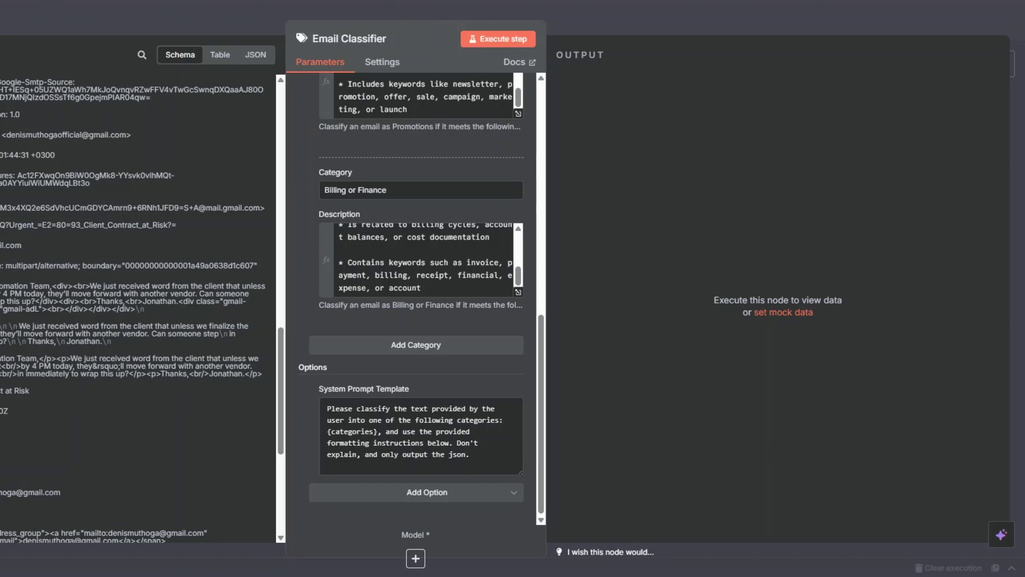
key(Escape)
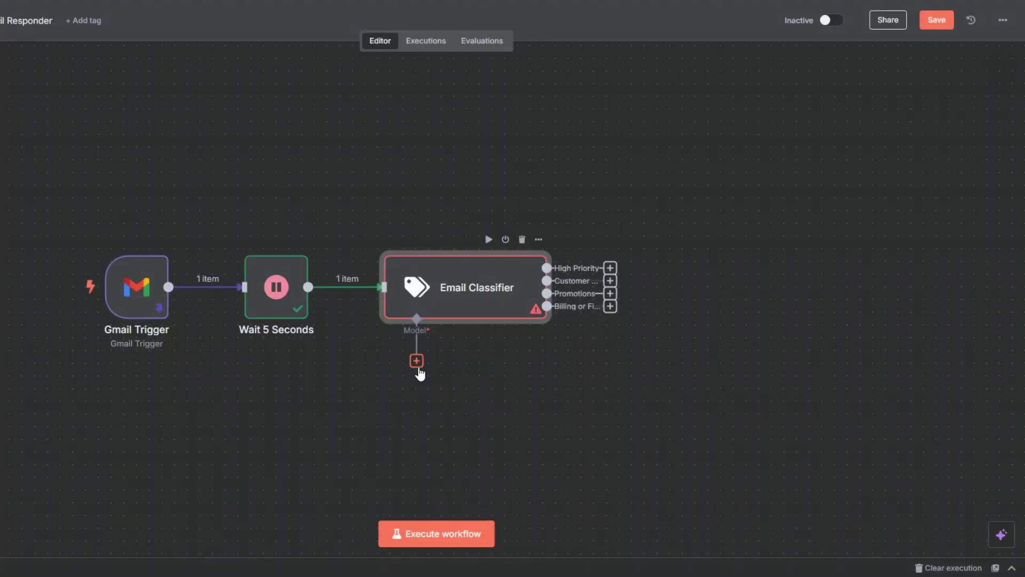
Attach an OpenAI Chat Model to the Email Classifier, using the existing OpenAi account credential and the gpt-4.1-mini model.
click(416, 361)
scroll(908, 383, down, 4)
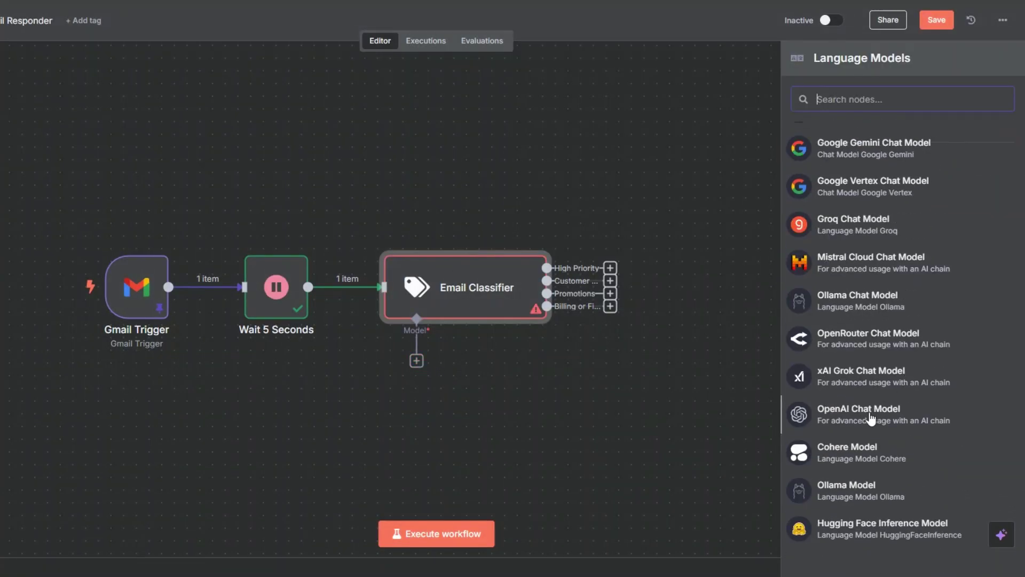
click(869, 414)
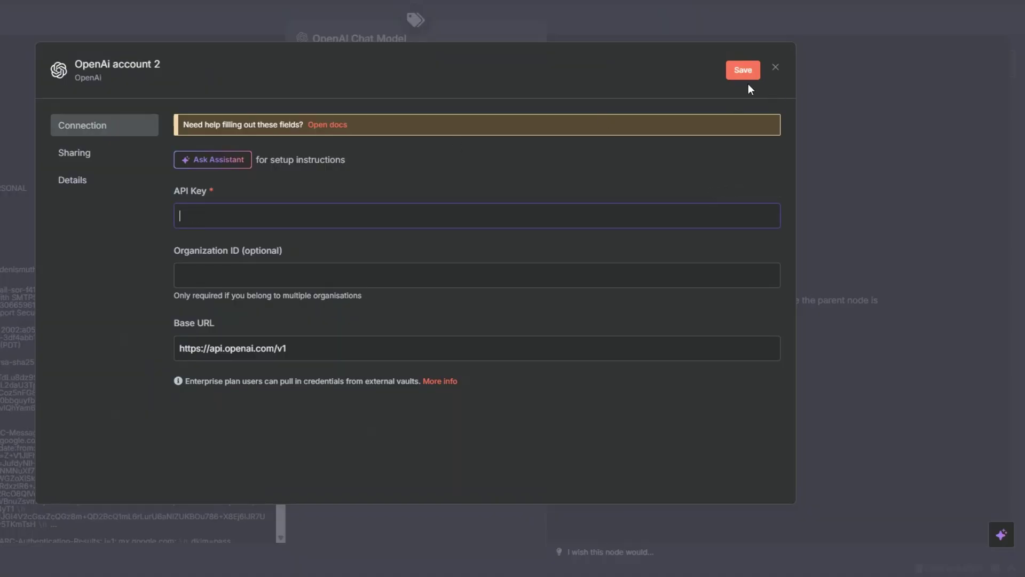
click(776, 68)
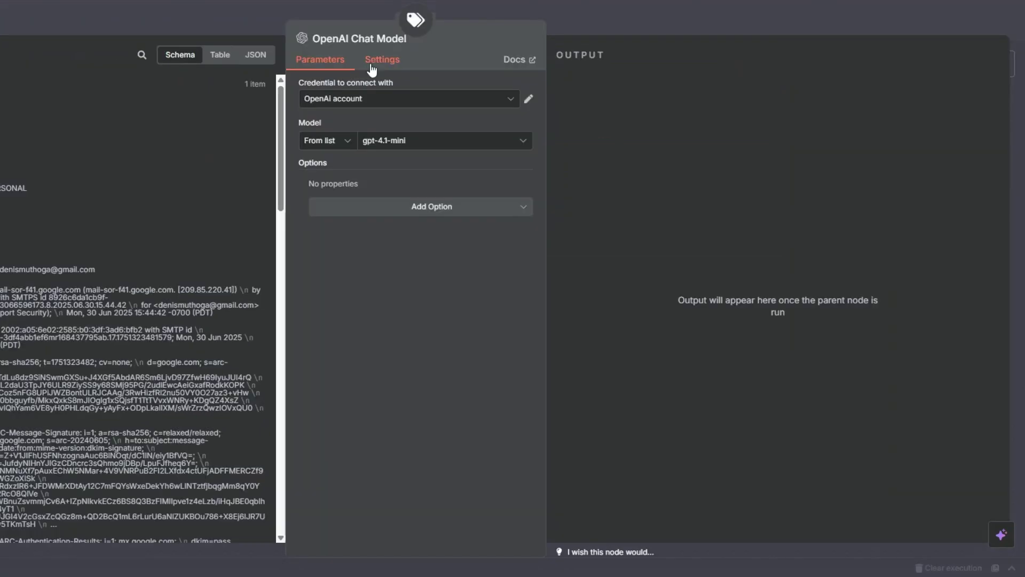
click(400, 143)
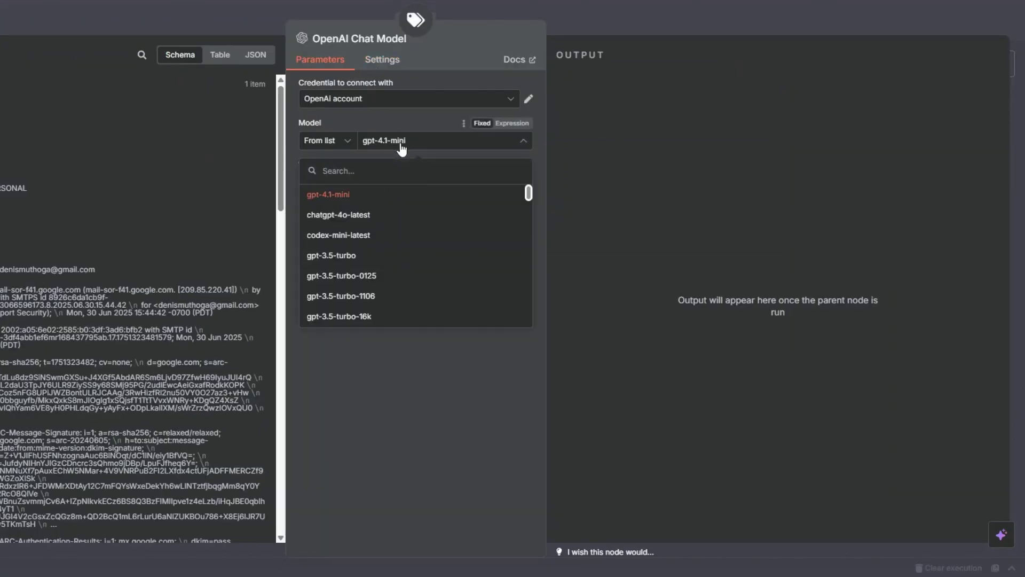
click(403, 396)
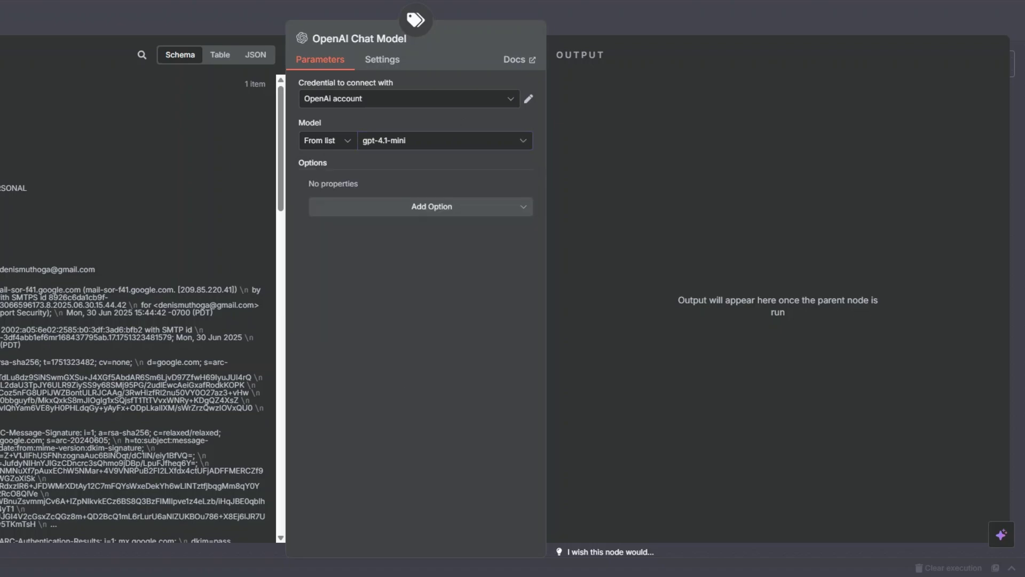
key(Escape)
Move the OpenAI Chat Model node to just below and left of the Email Classifier and save the workflow.
drag(463, 441, 363, 425)
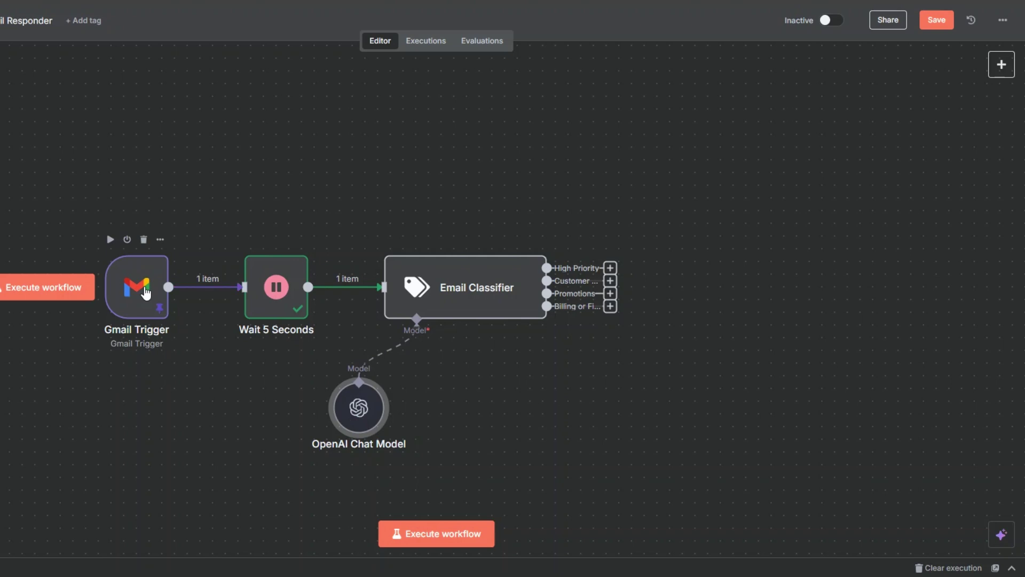
drag(224, 378, 155, 355)
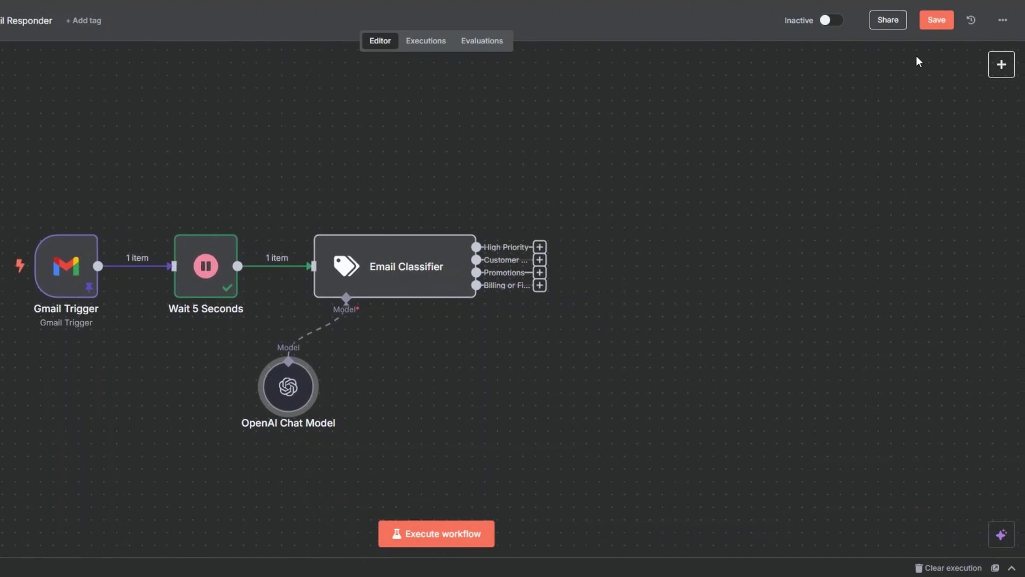
click(937, 20)
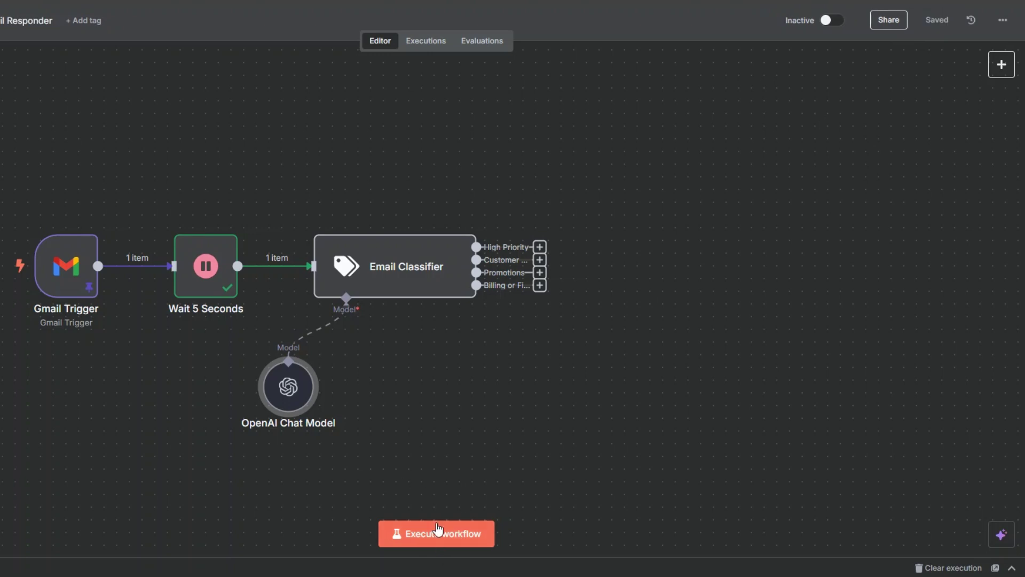
Execute the whole workflow and open the Email Classifier to check its High Priority branch output.
click(437, 531)
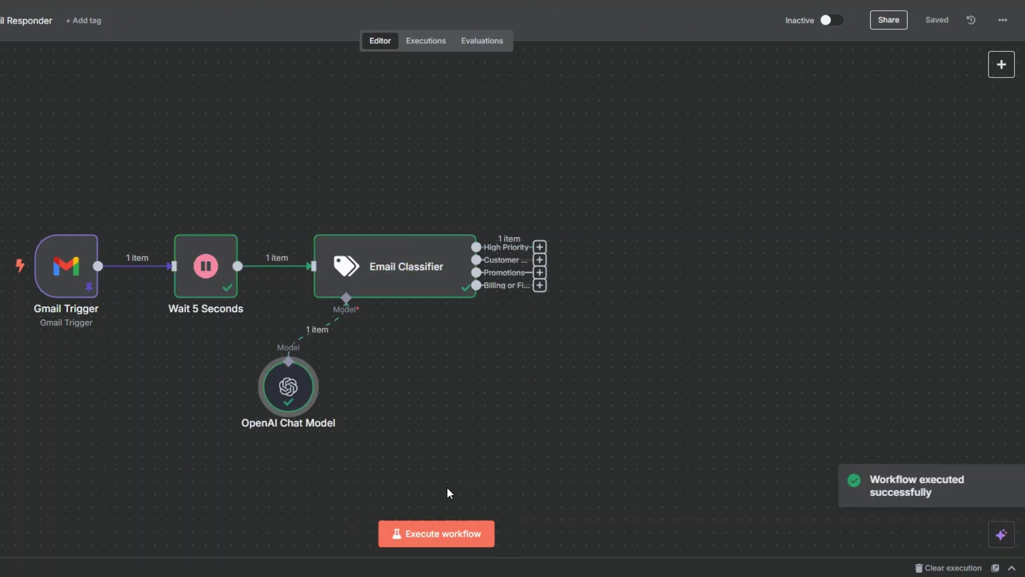
right_click(411, 268)
click(427, 280)
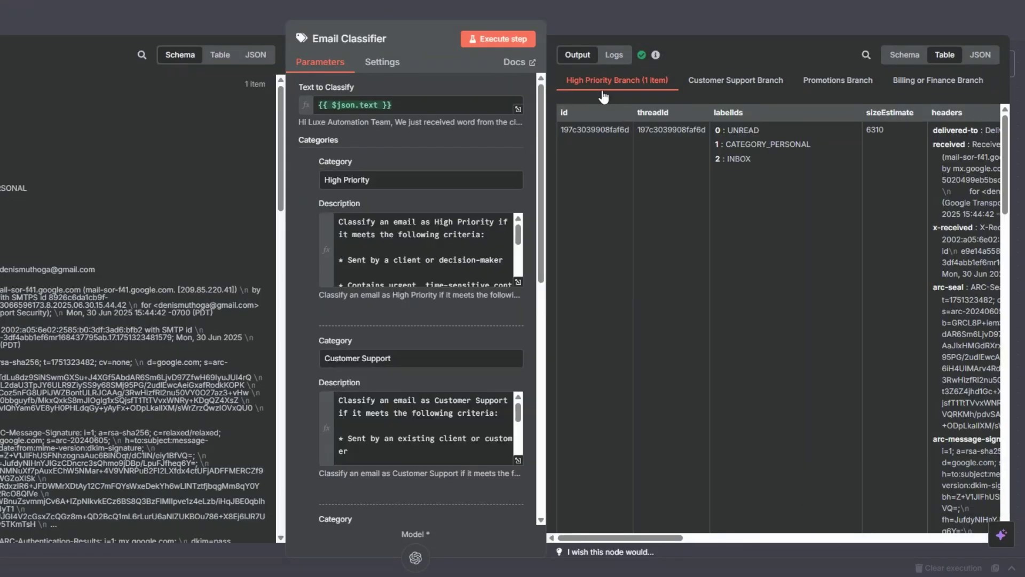
Return to the canvas and add a Gmail node with the message Add Label operation to the Email Classifier's High Priority output.
scroll(151, 341, down, 15)
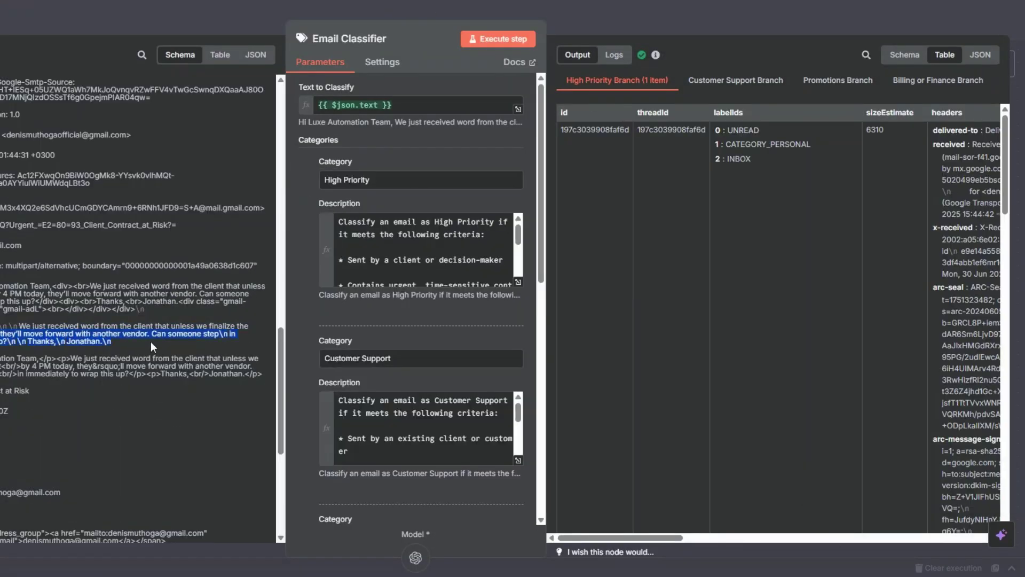
key(Escape)
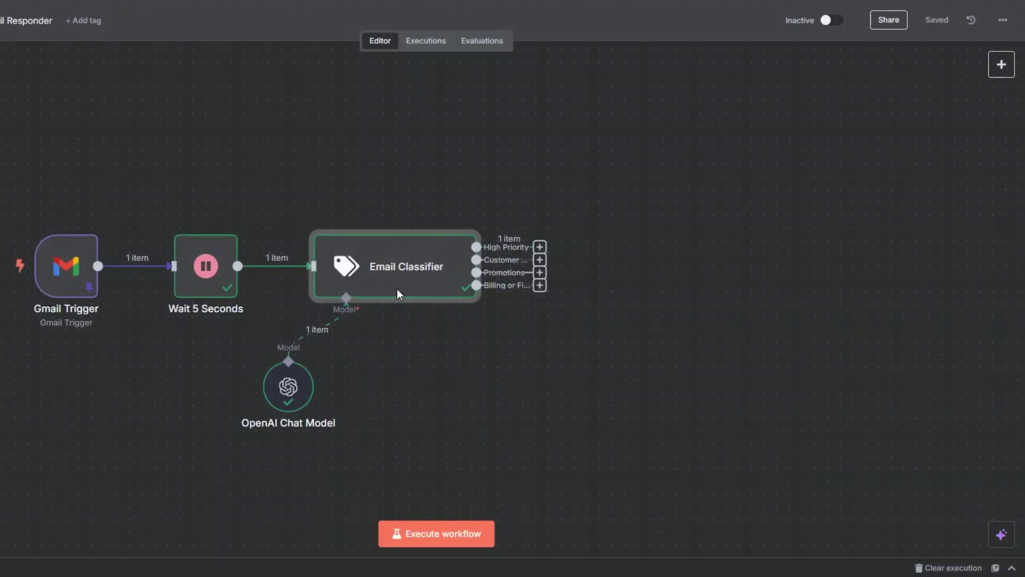
scroll(396, 336, down, 2)
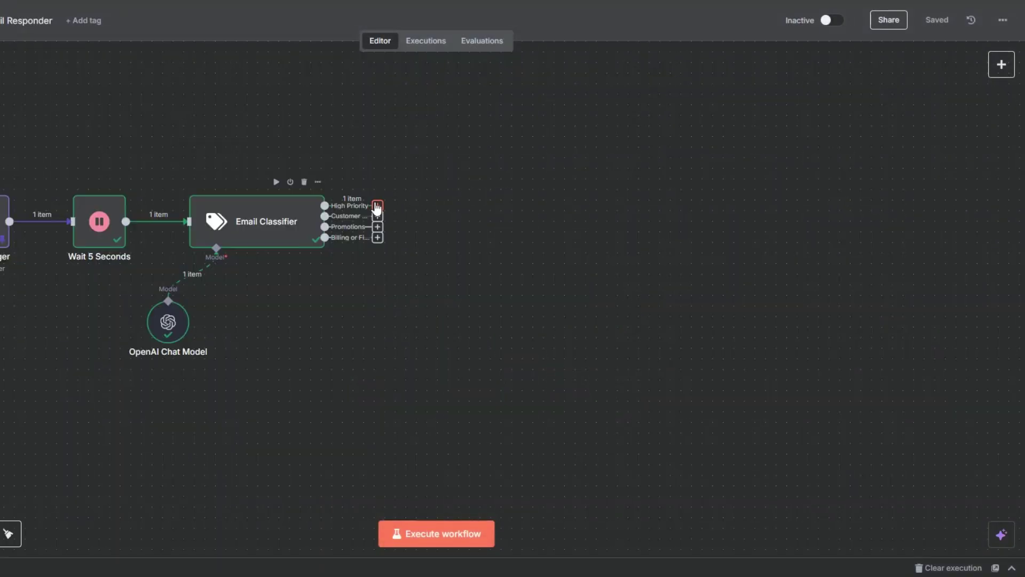
click(378, 206)
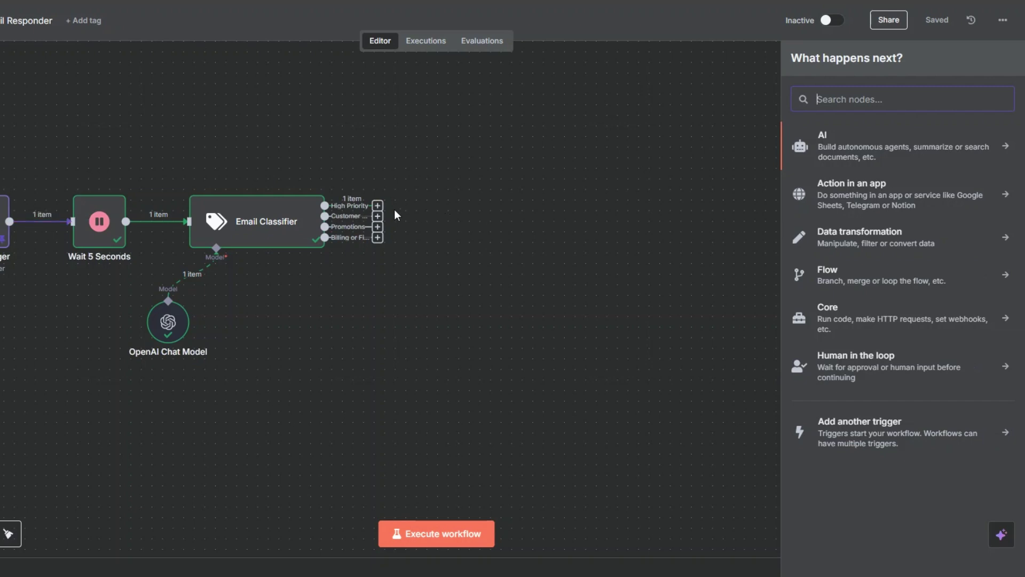
text(gma)
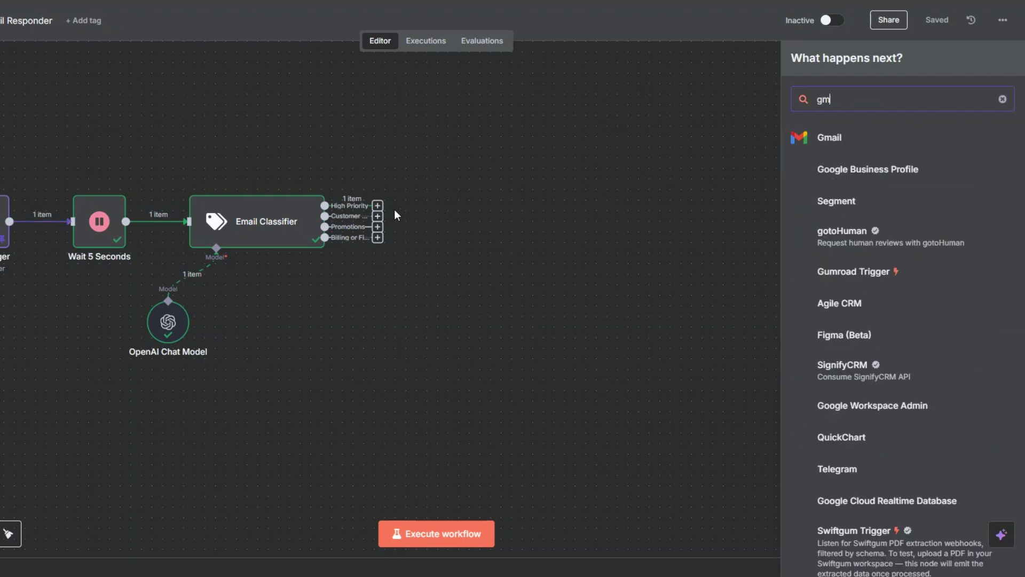
click(833, 142)
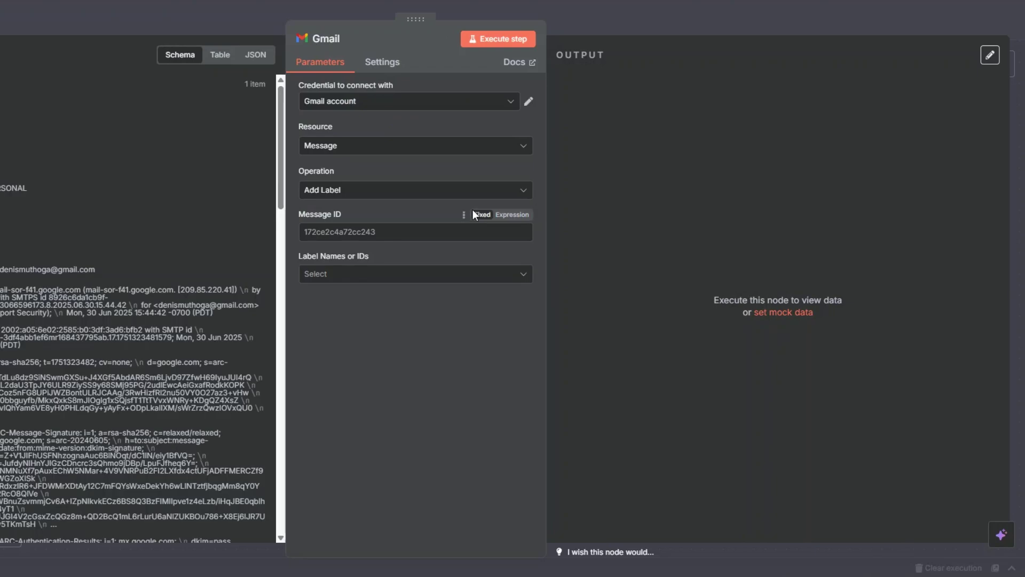
click(365, 195)
click(342, 223)
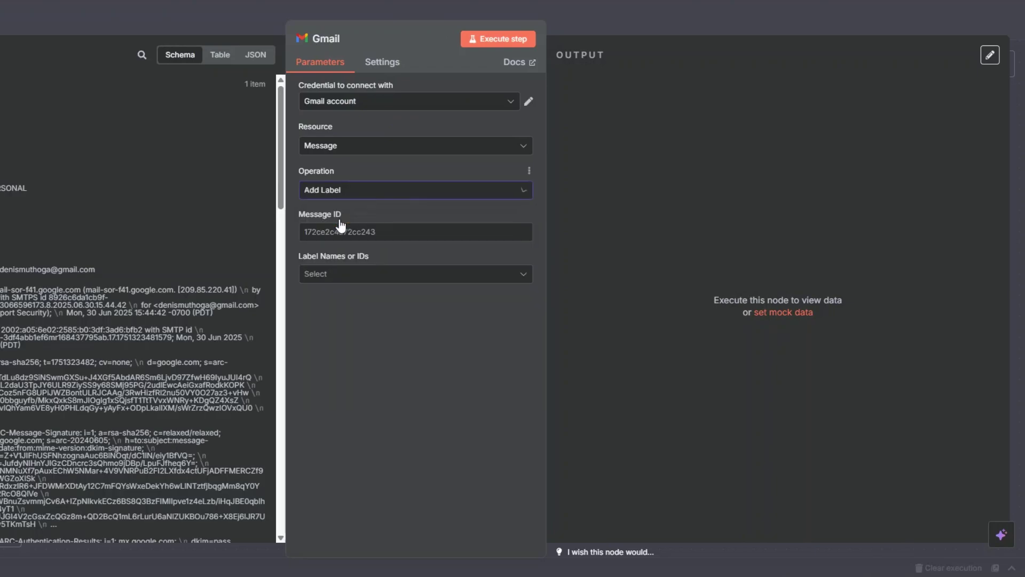
Map the Gmail node's Message ID to {{ $json.id }}, choose the High Priority label, and return to the canvas.
click(350, 238)
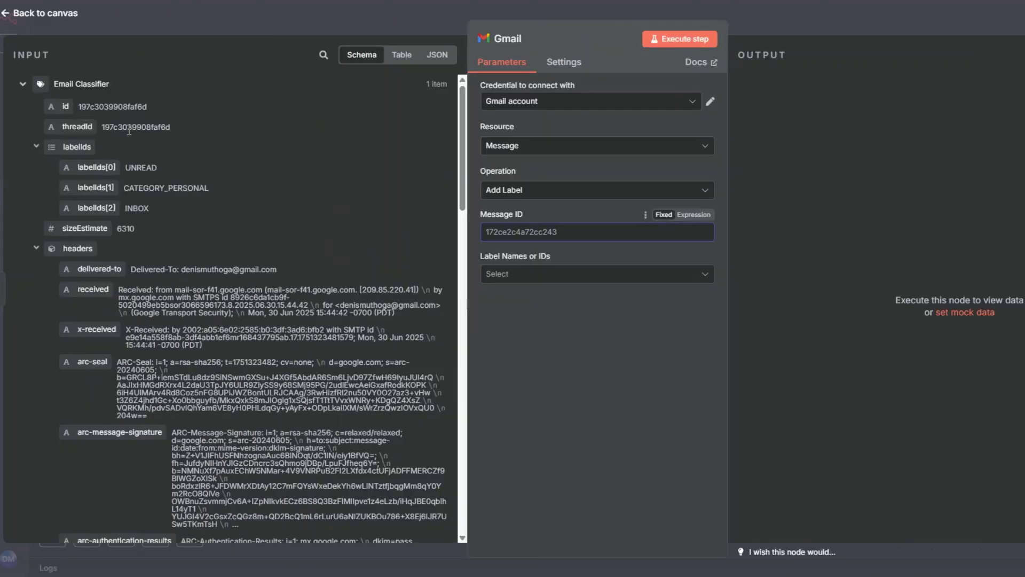
drag(58, 106, 510, 233)
click(500, 350)
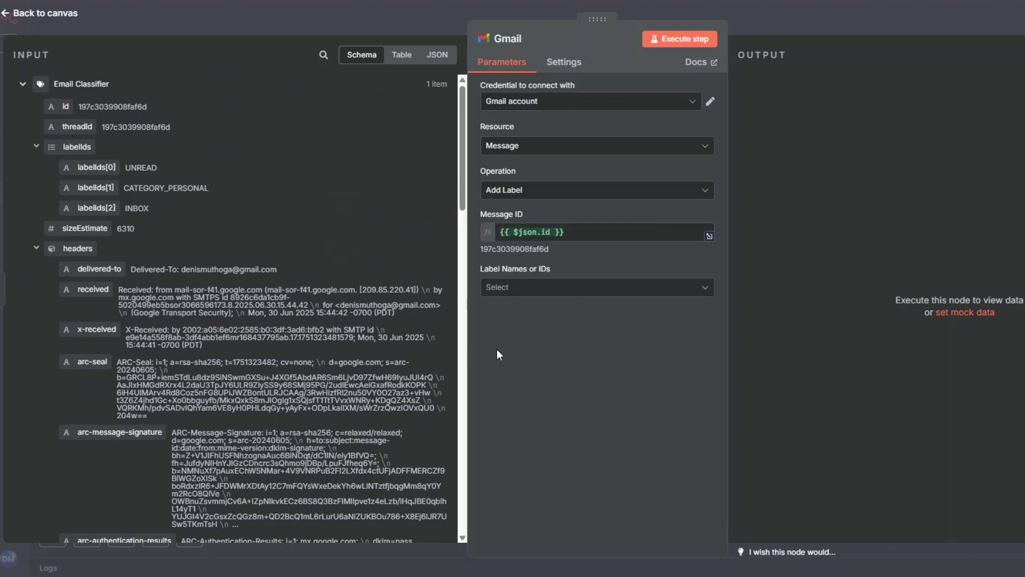
click(323, 286)
scroll(374, 433, down, 5)
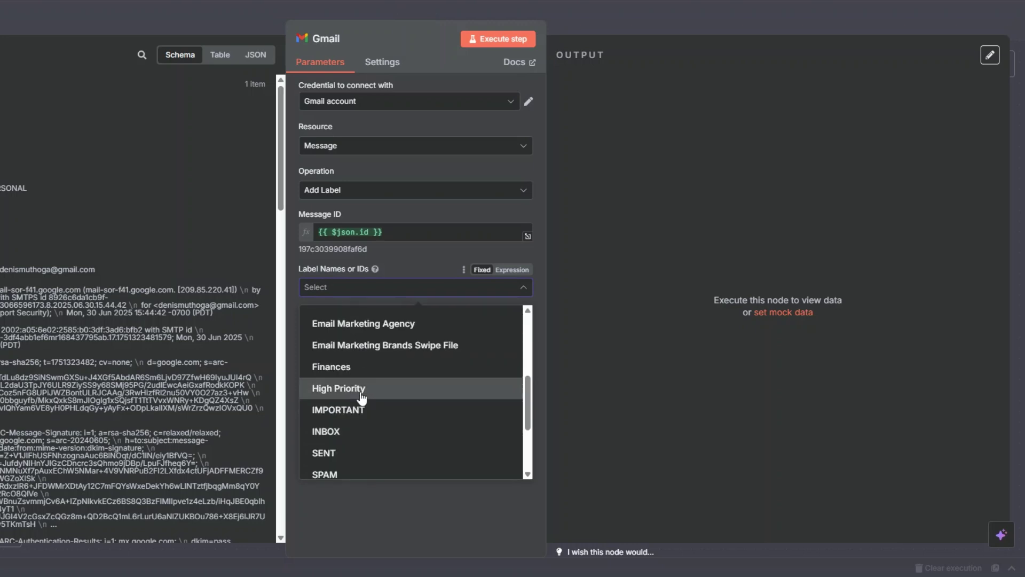
click(362, 395)
click(354, 494)
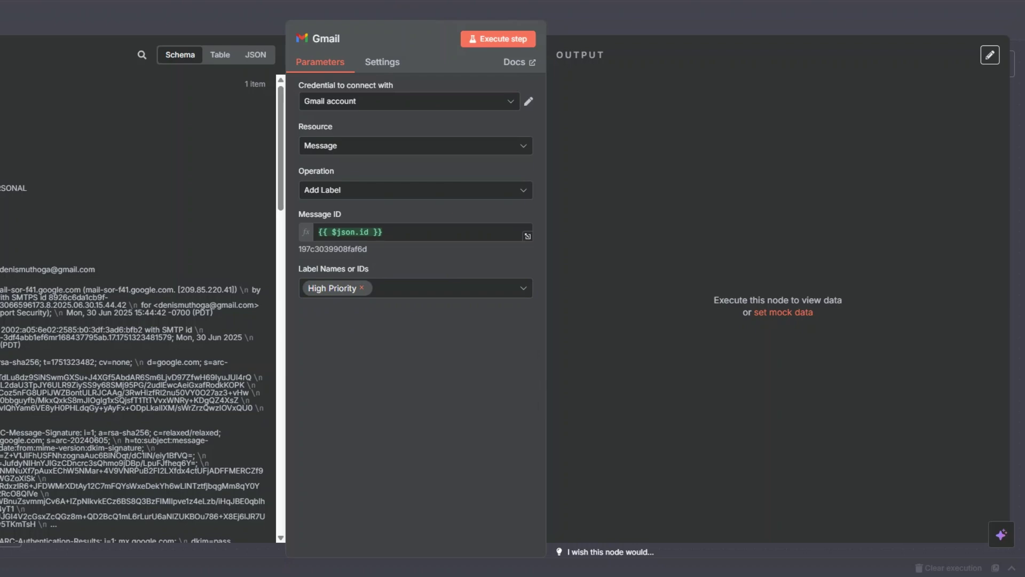
key(Escape)
Rename the Gmail node to High Priority Label and move it slightly farther from the Email Classifier.
right_click(413, 122)
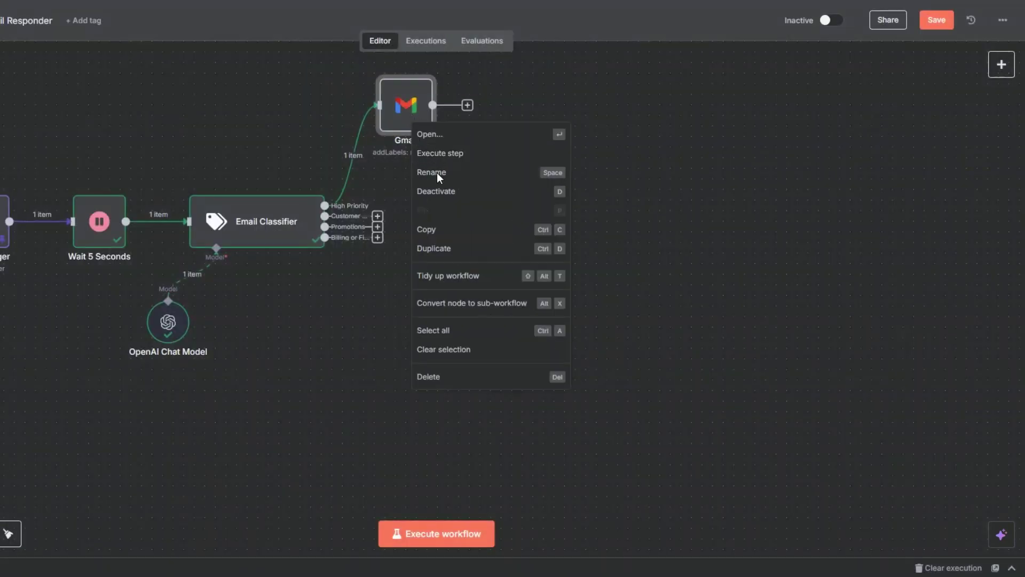
click(436, 172)
text(Hig)
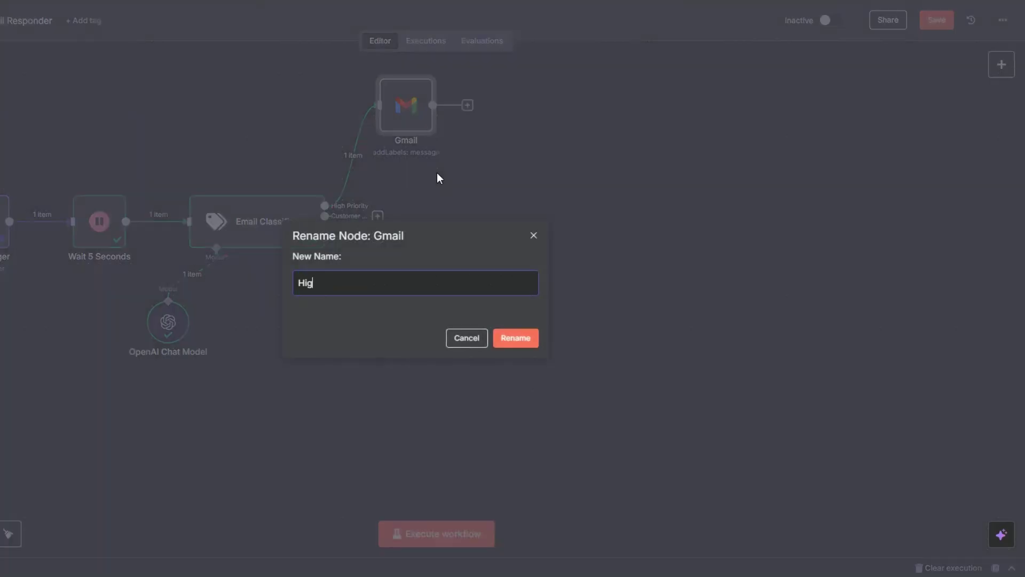
text(h Priority L)
text(el)
click(517, 342)
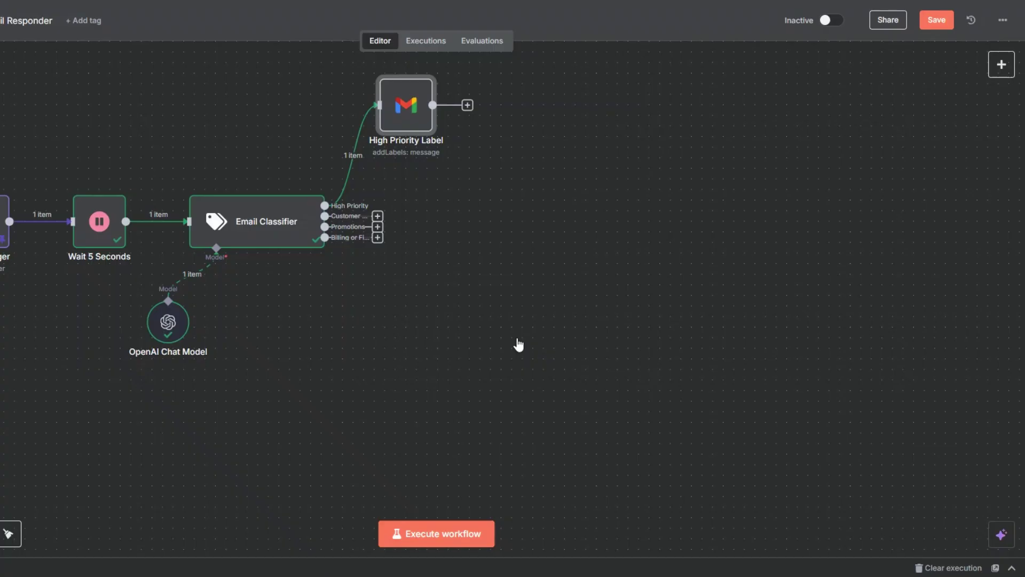
drag(414, 108, 457, 129)
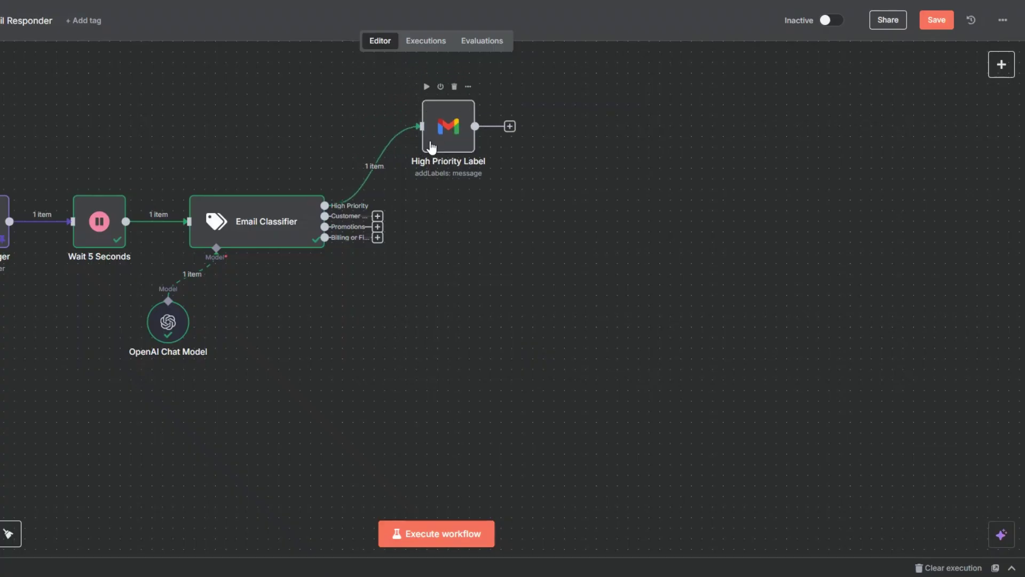
Add an AI Agent after the High Priority Label node and execute the previous nodes to load its input data.
click(510, 126)
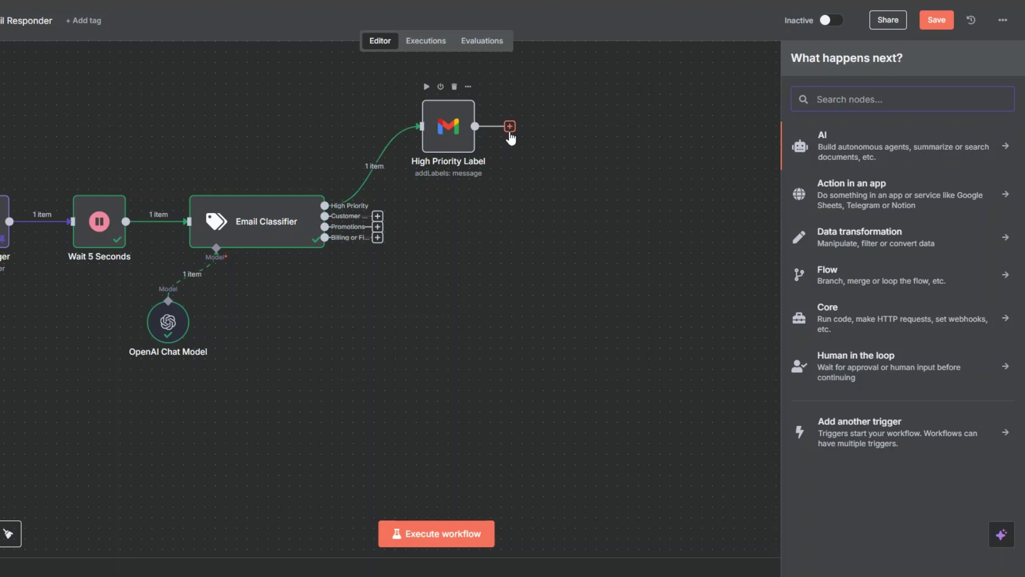
click(828, 140)
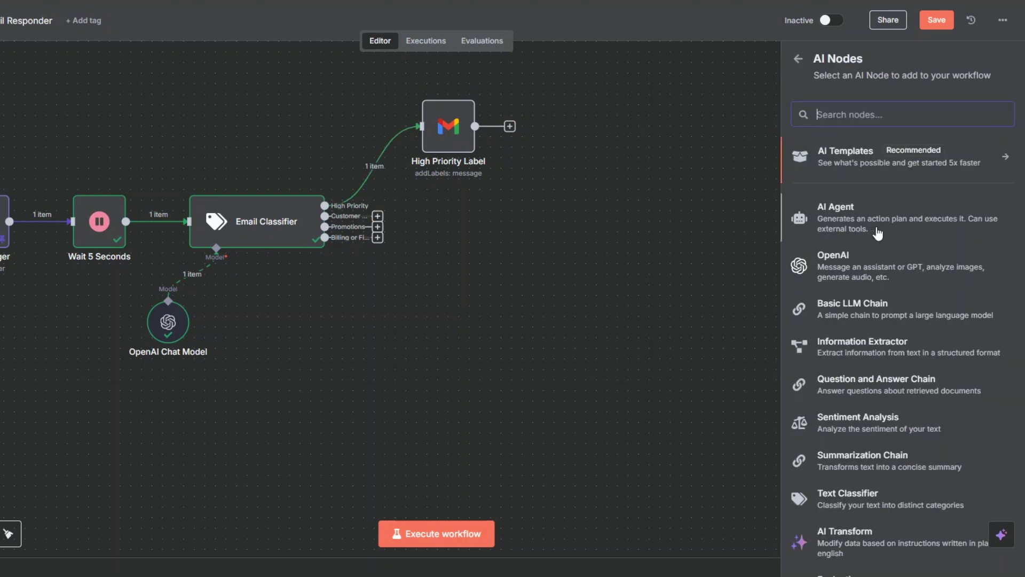
click(846, 208)
click(415, 149)
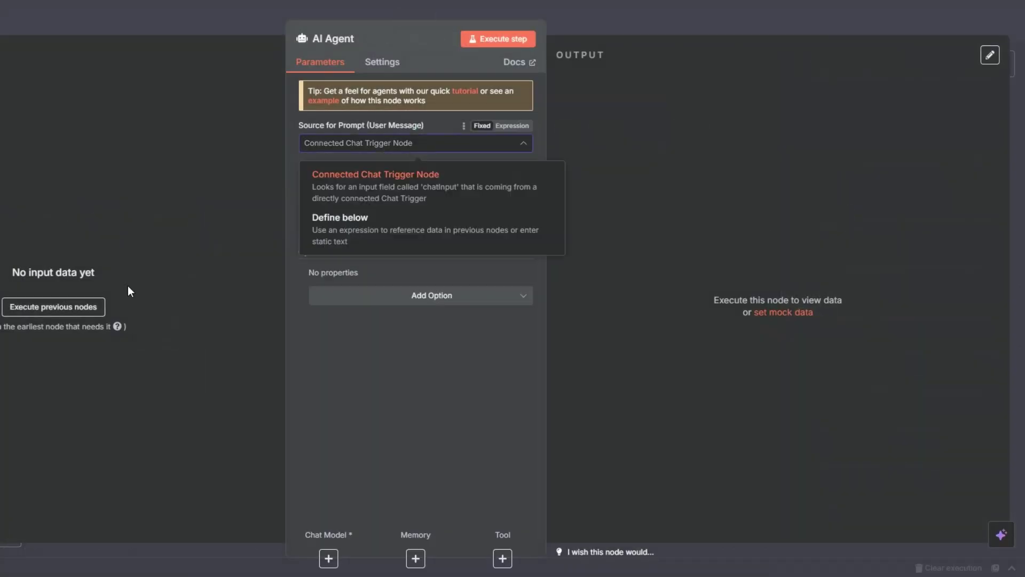
click(92, 306)
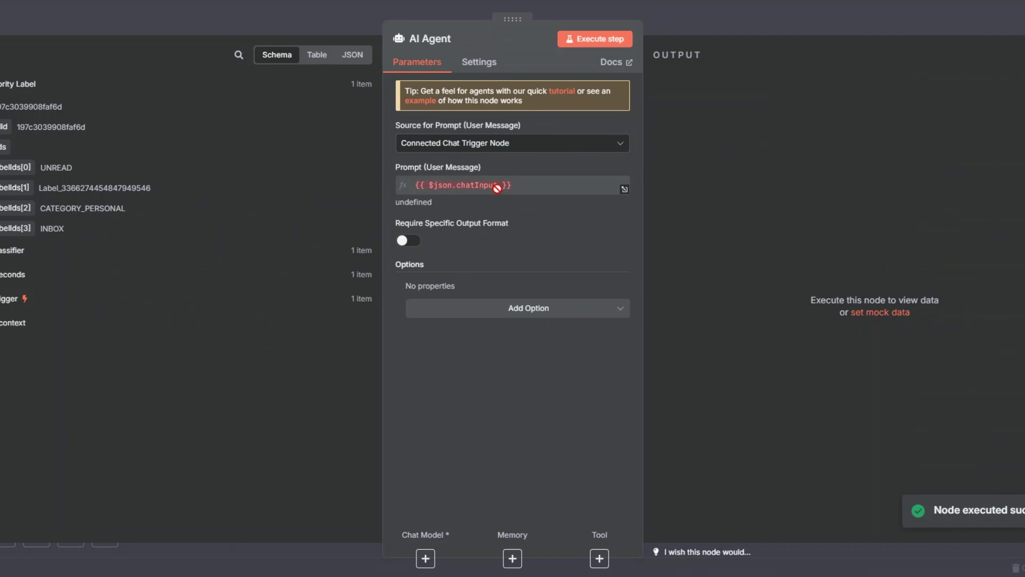
Set the agent's prompt source to Define below with the prompt "You are an agent in charge of high priority emails.".
click(499, 150)
click(505, 233)
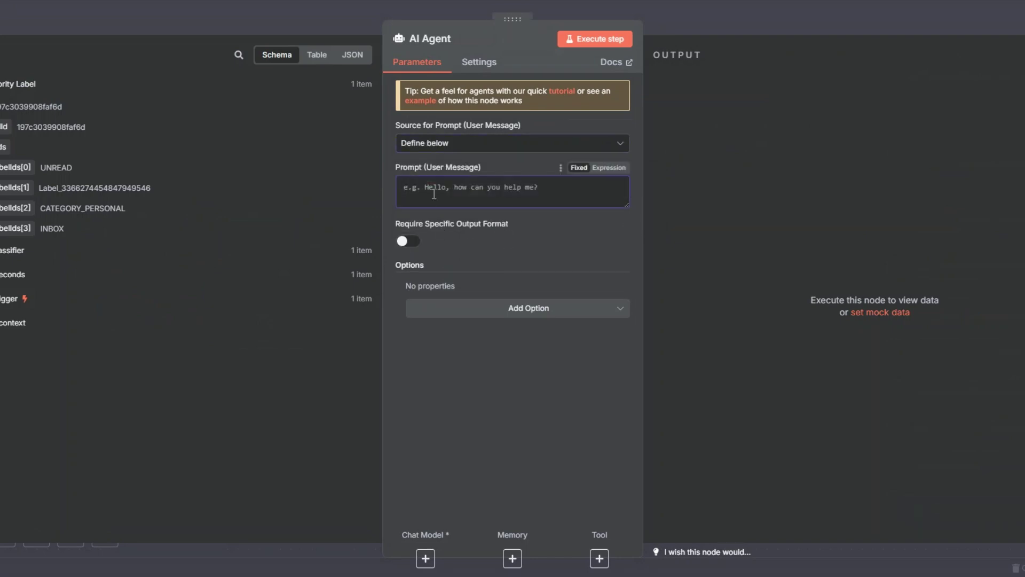
text(You are an agent in charge of high priority emails.)
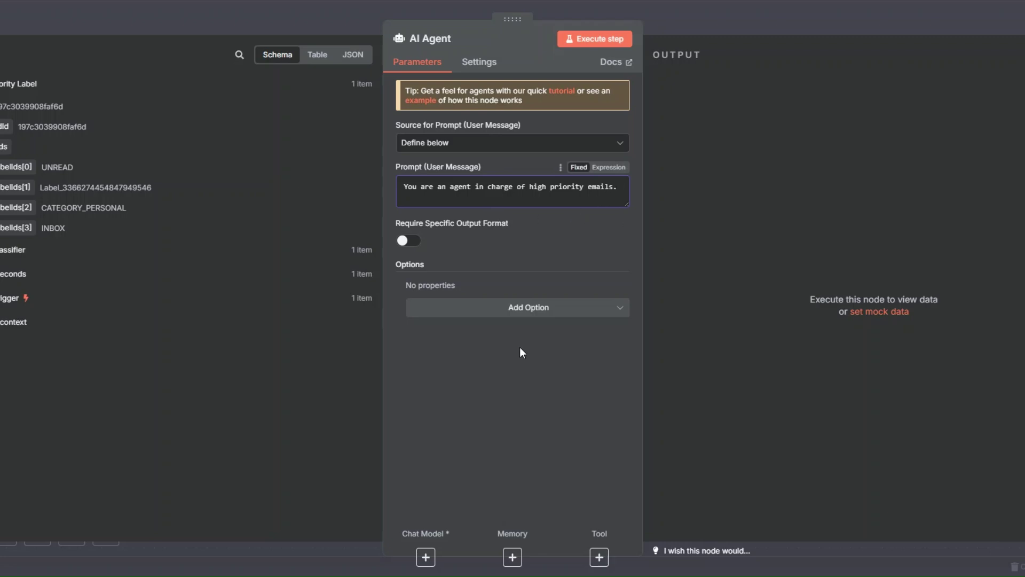
Add a System Message expression asking the agent for a concise high-priority email summary, output only as JSON with an "email response" field.
click(521, 308)
click(499, 340)
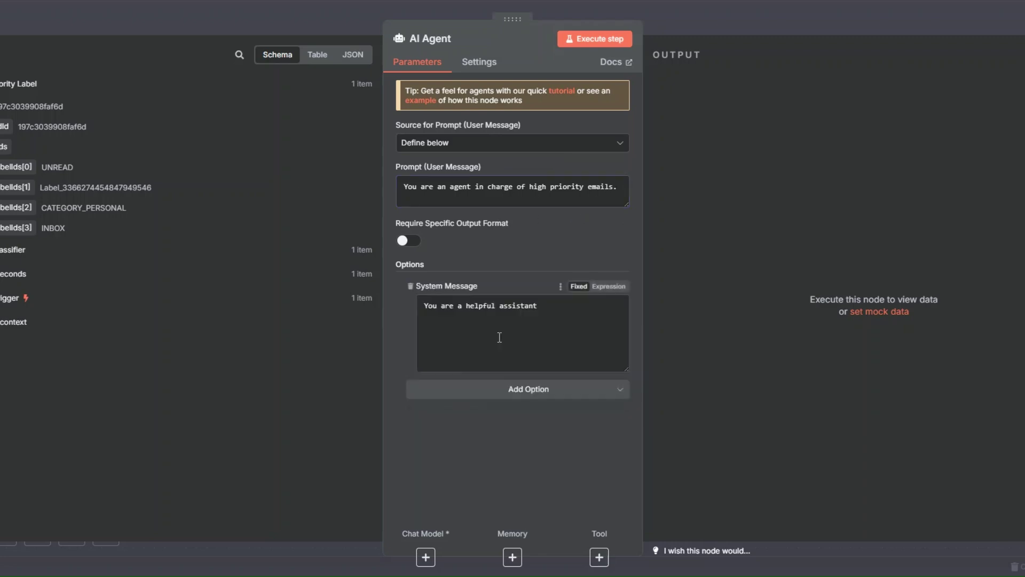
click(609, 287)
click(623, 306)
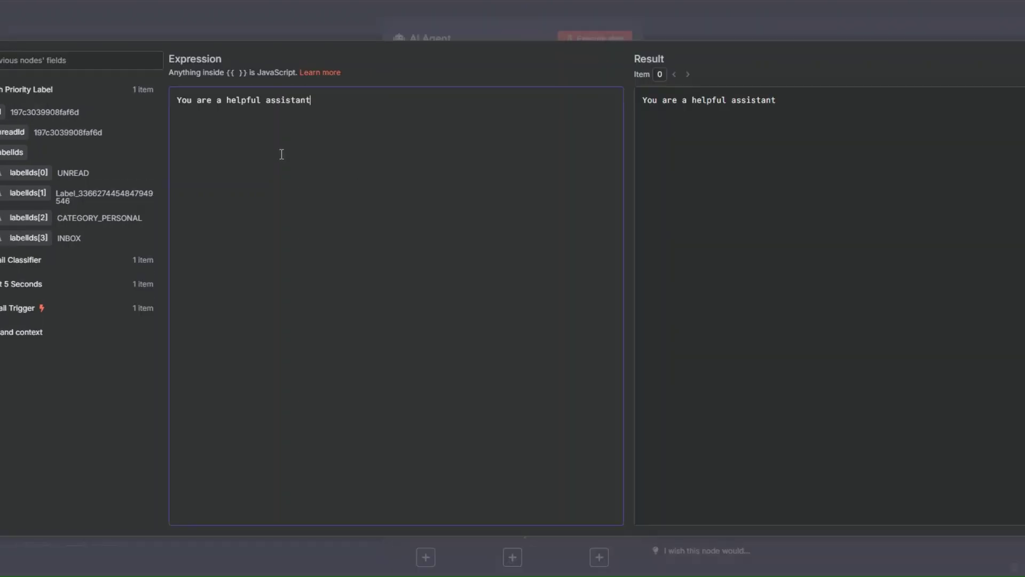
key(ctrl+a)
text(Your task is to read the following incoming email and generate a concise, high-priority summary that can be forwarded to the appropriate recipient for immediate attention. Focus only on **urgent matters**, **deadlines**, or **escalated issues**.  Email from:   Email content:   ---  Instructions: Write a short, professional summary addressed to the recipient, emphasizing the urgency. Output only the result in the following JSON format:  {   "email response": "This email requires immediate attention. [Summarized high-priority content here.]" }  Do not include any explanations or additional formatting—only output the JSON.)
Insert the Email Classifier's headers.from field after "Email from:" in the system message, separated by a space.
click(325, 197)
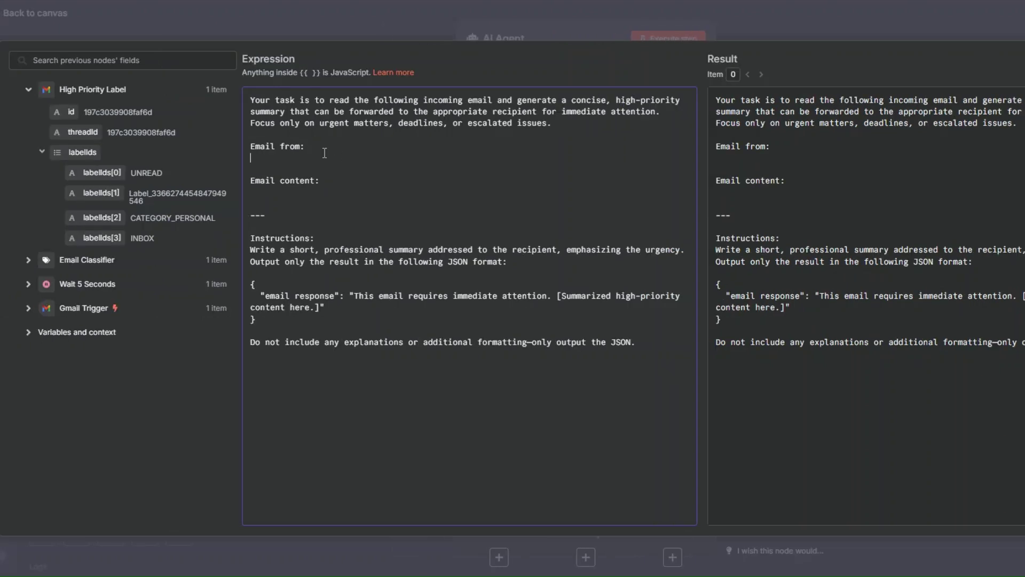
click(35, 261)
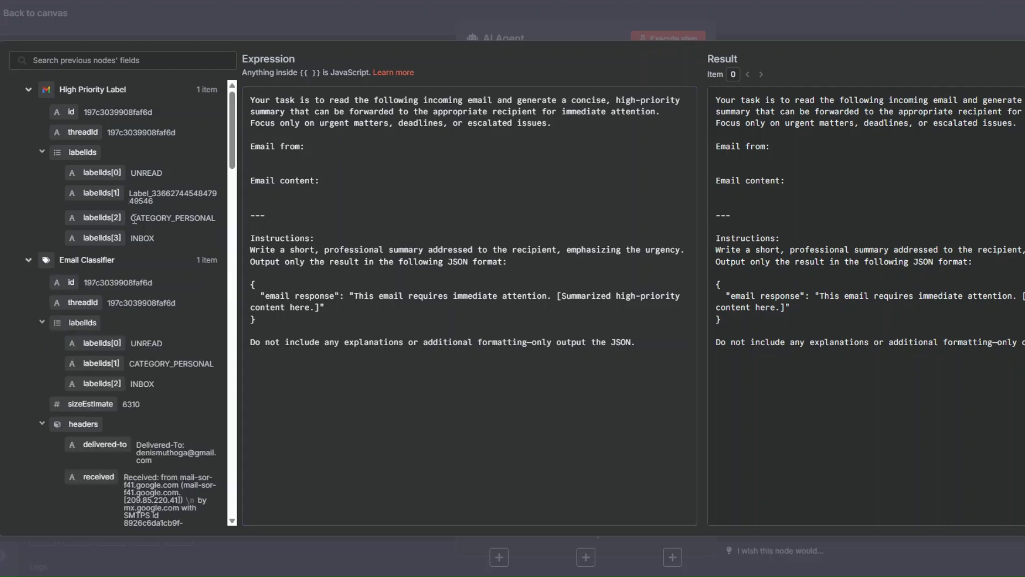
scroll(133, 220, down, 4)
scroll(133, 219, down, 10)
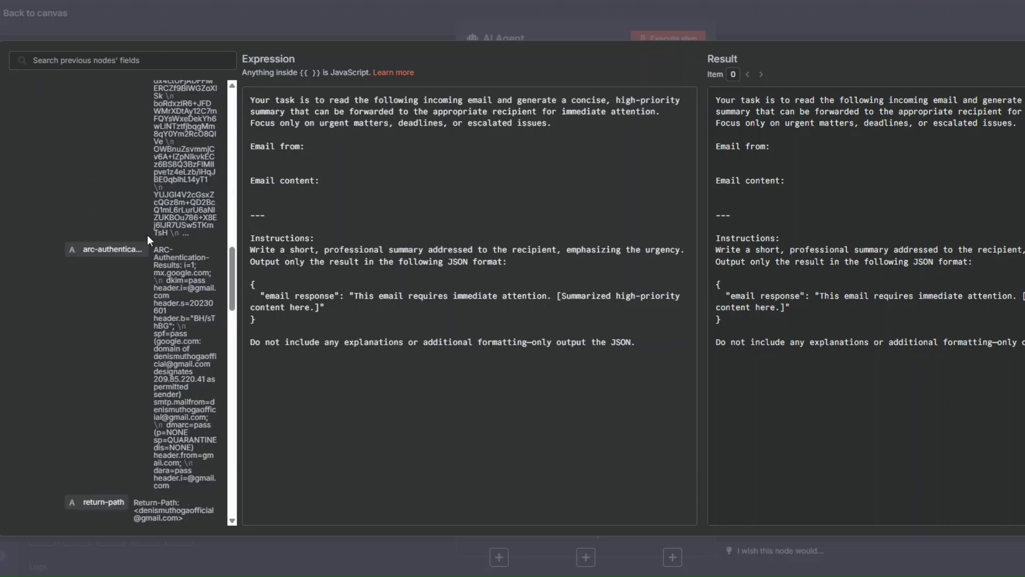
scroll(147, 235, down, 15)
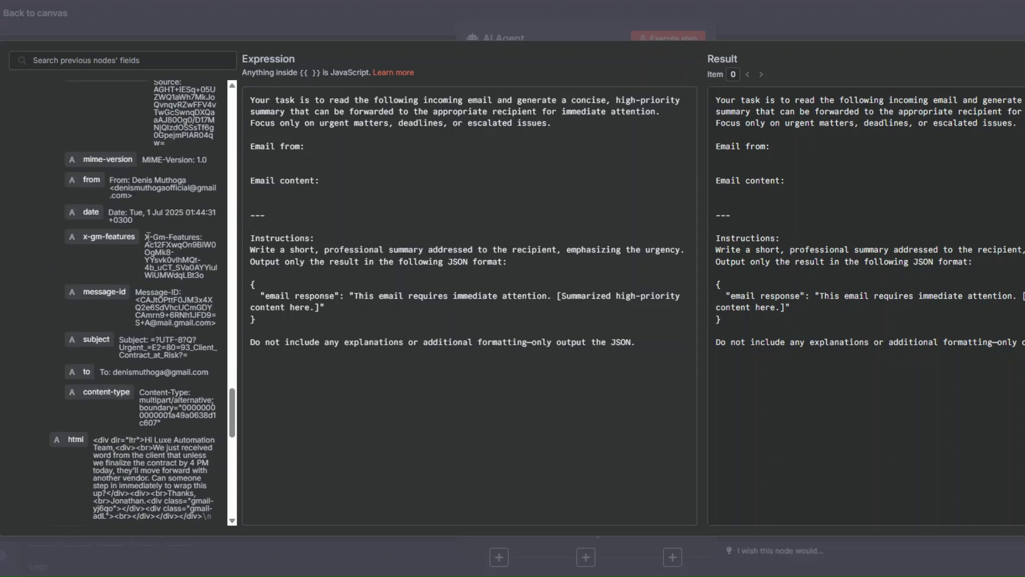
drag(91, 180, 337, 146)
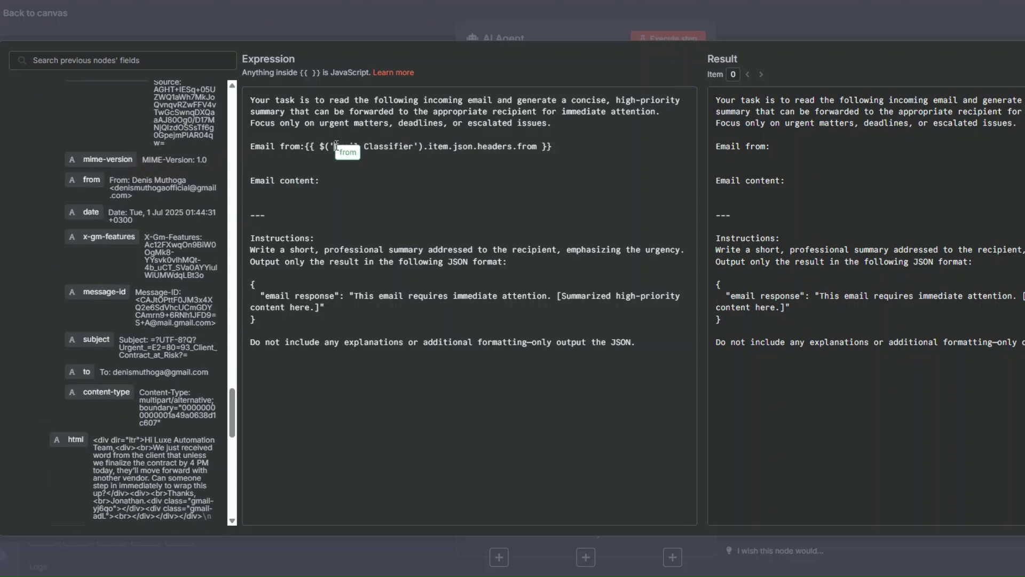
click(306, 146)
Insert the Email Classifier's text field after "Email content:", remove the extra blank line below it, and return to the canvas.
scroll(107, 274, down, 6)
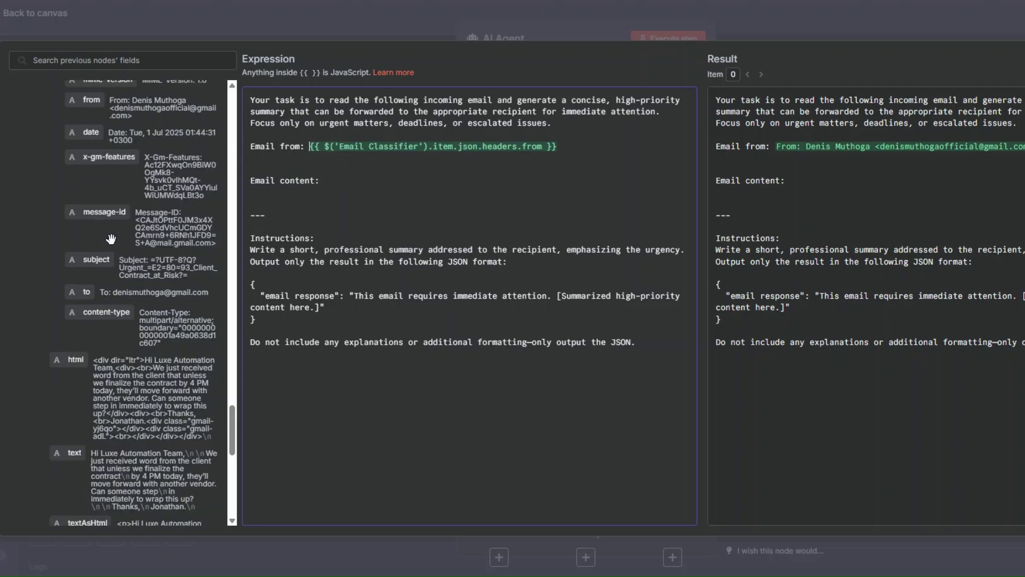
drag(74, 215, 348, 182)
click(319, 180)
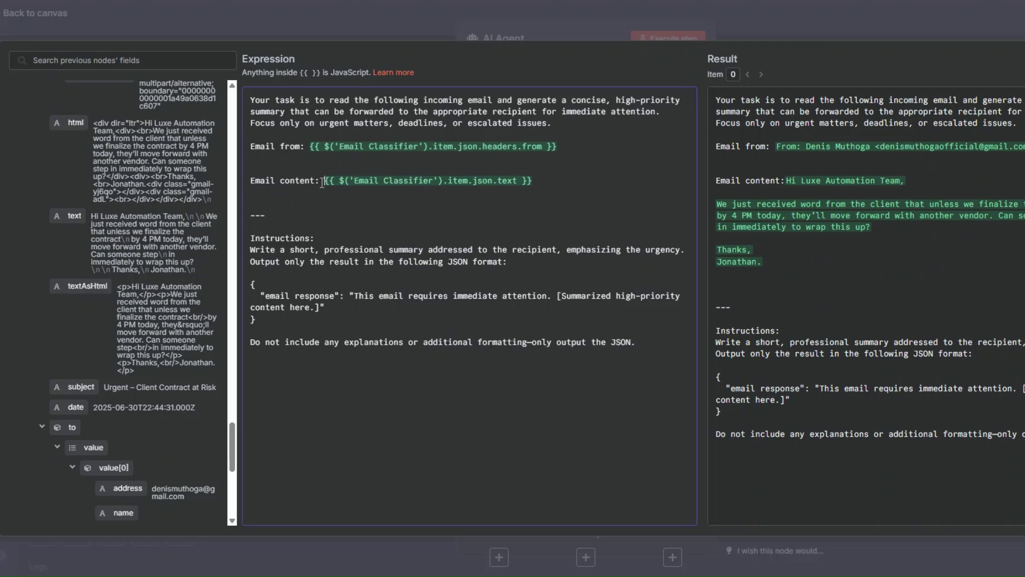
click(308, 200)
key(BackSpace)
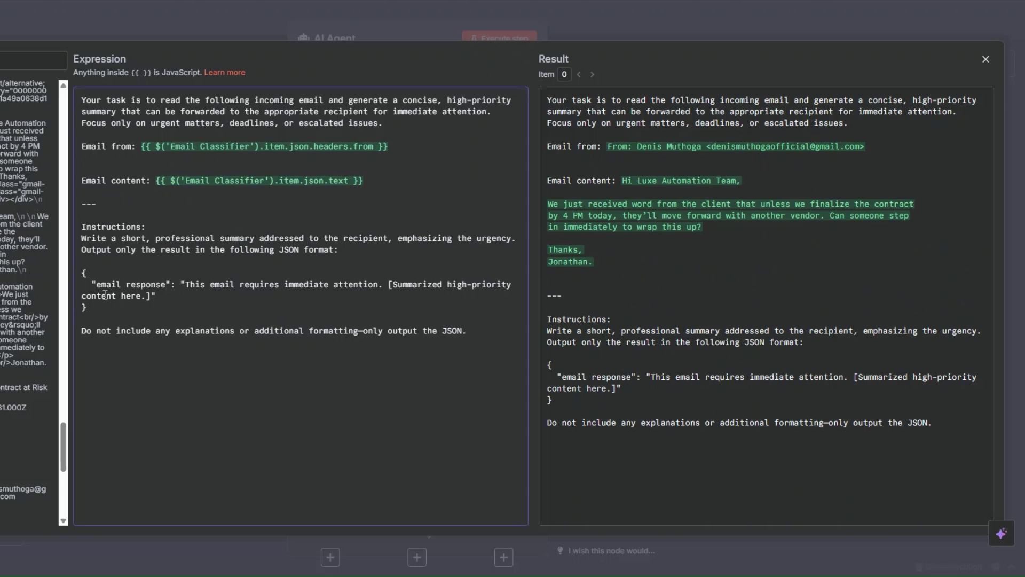
drag(97, 285, 218, 295)
key(Escape)
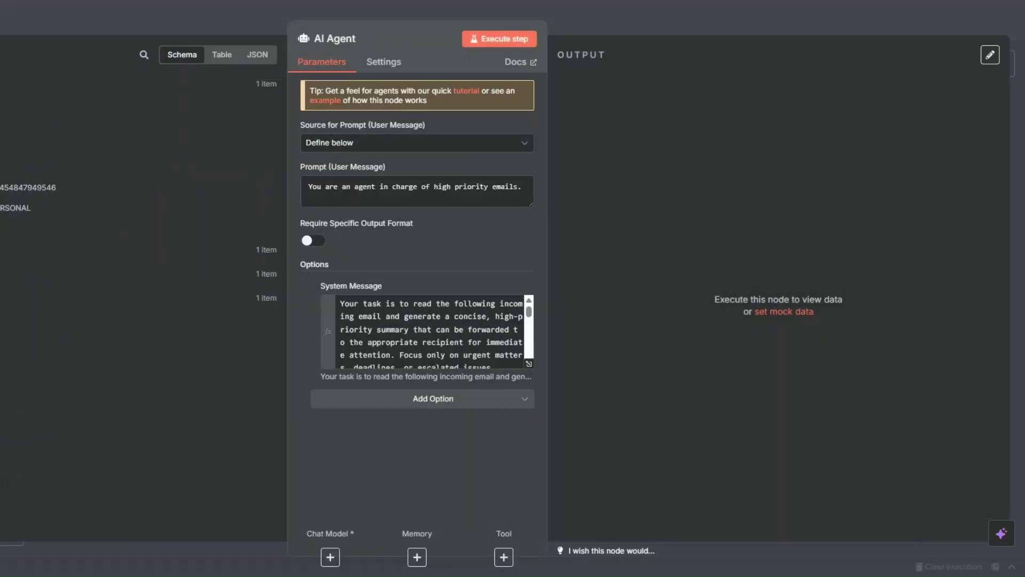
key(Escape)
Connect the AI Agent's Chat Model input to the existing OpenAI Chat Model node used by the Email Classifier.
click(567, 187)
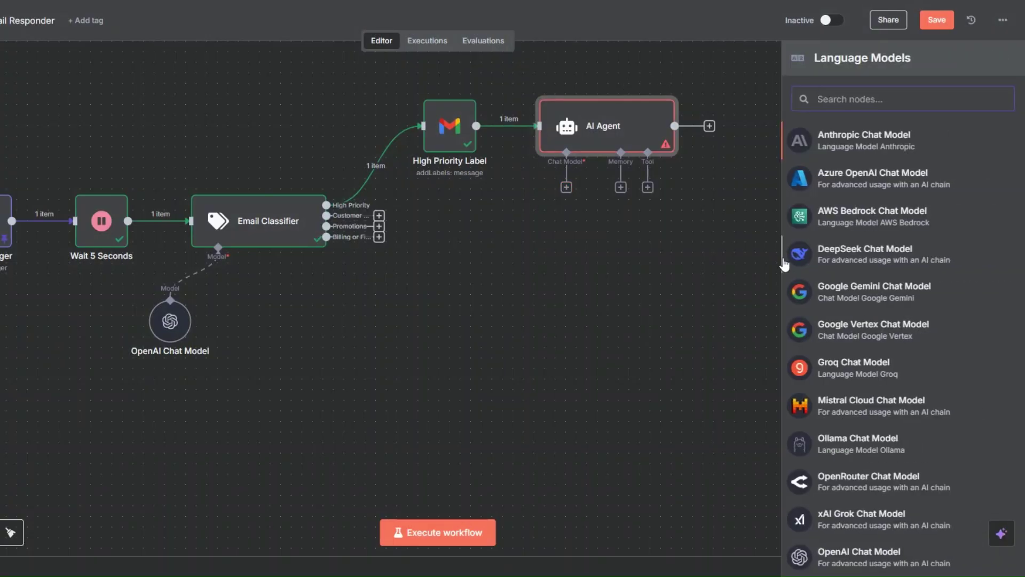
click(569, 207)
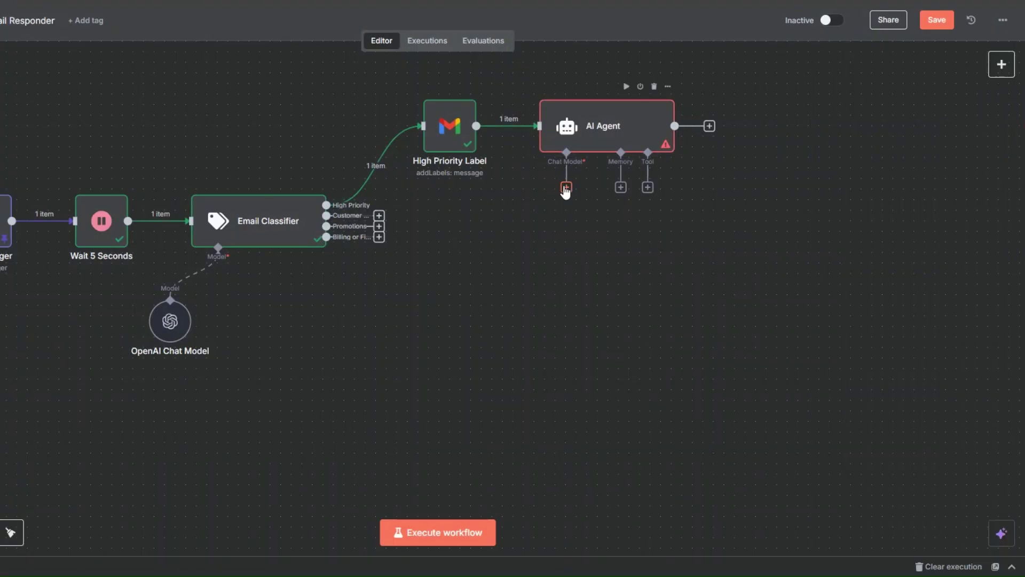
drag(567, 188, 169, 327)
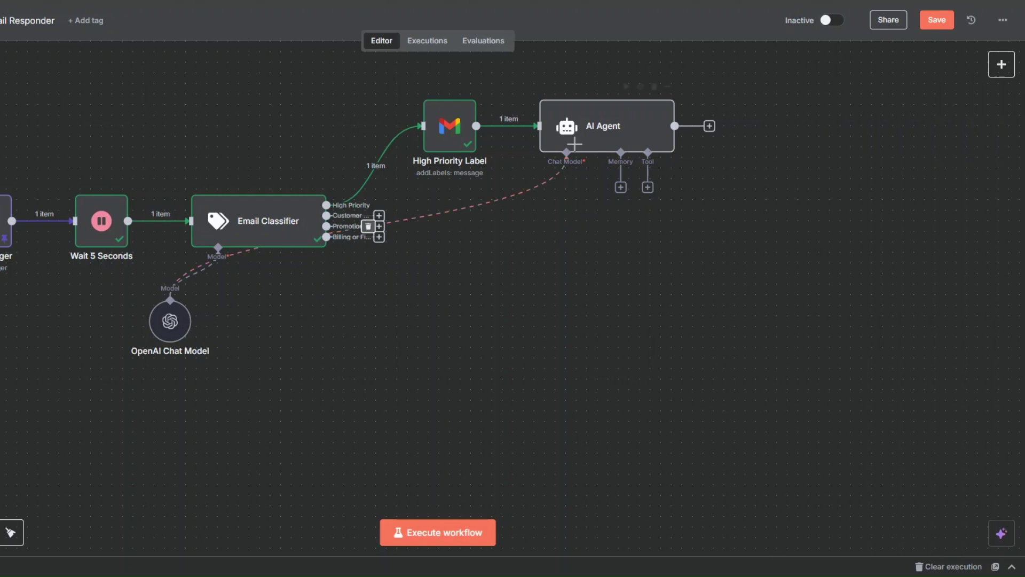
Shift the AI Agent and OpenAI Chat Model nodes slightly on the canvas and rename AI Agent to "High Priority AI Agent".
drag(586, 131, 609, 139)
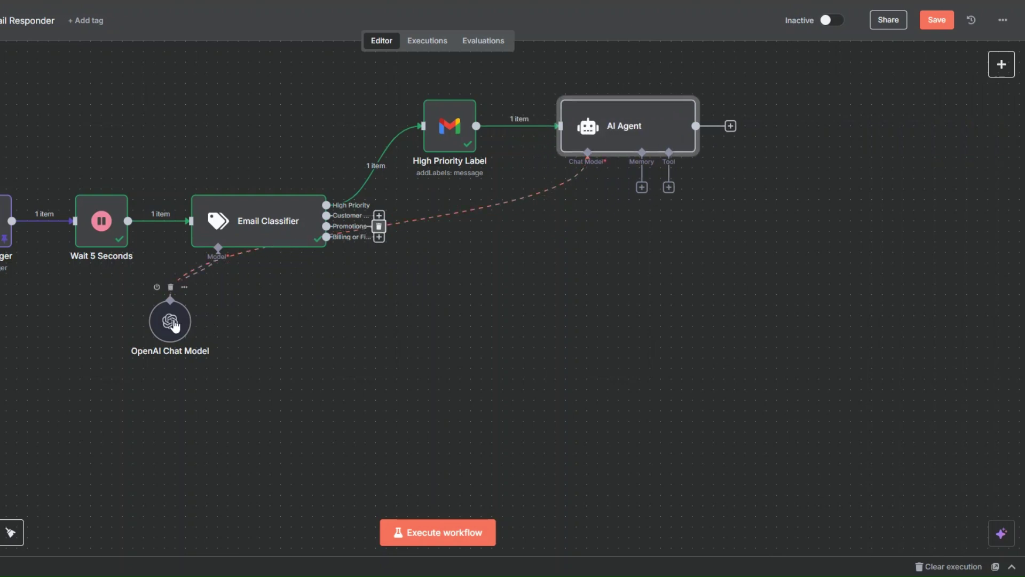
drag(171, 322, 199, 328)
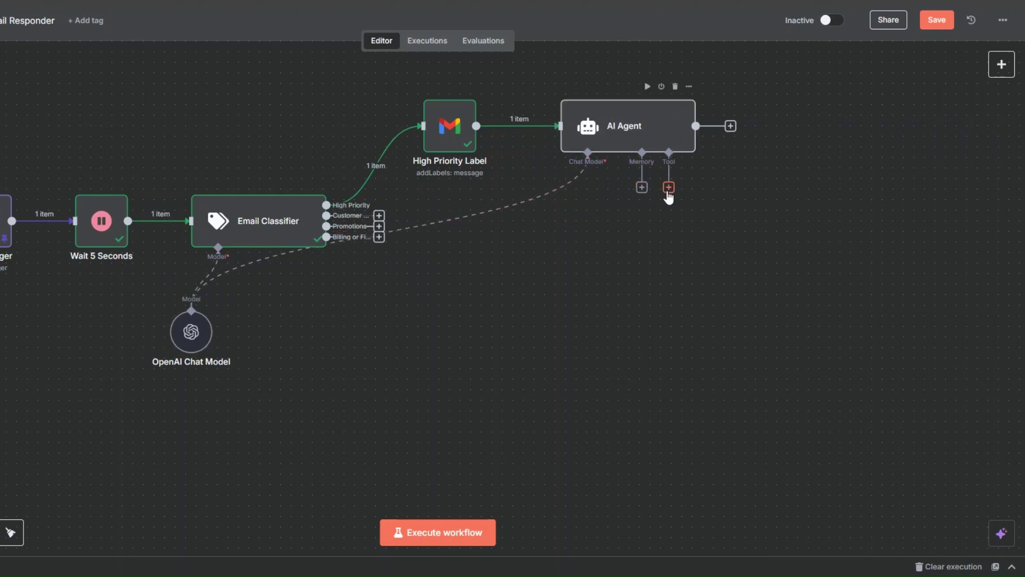
right_click(613, 143)
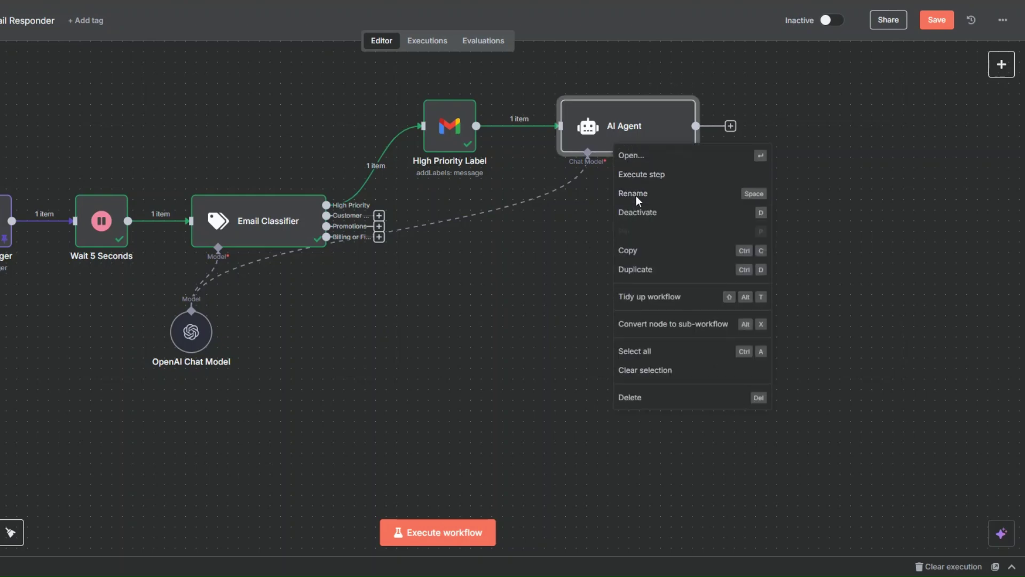
click(638, 200)
click(304, 284)
text(High P)
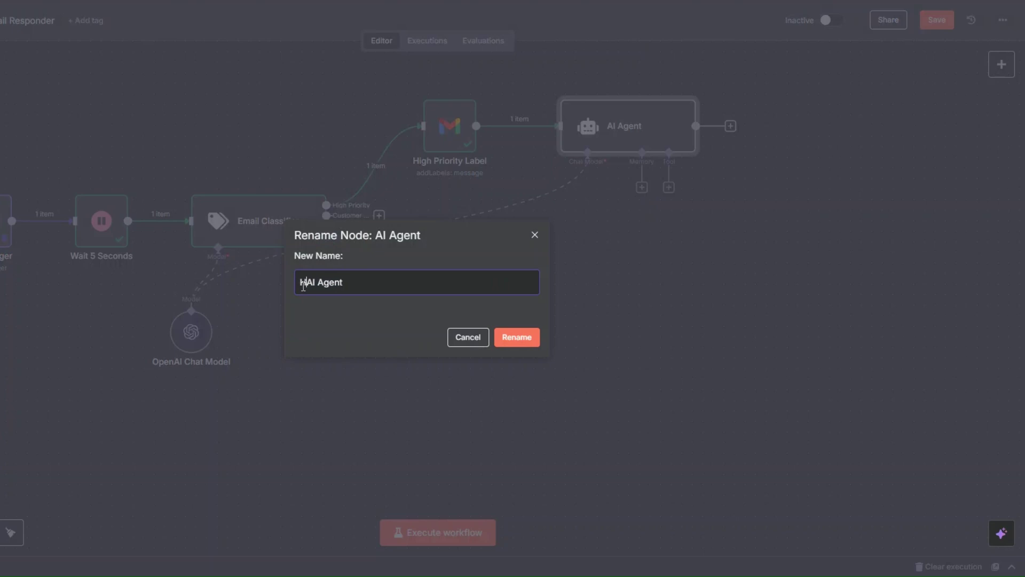
text(riority)
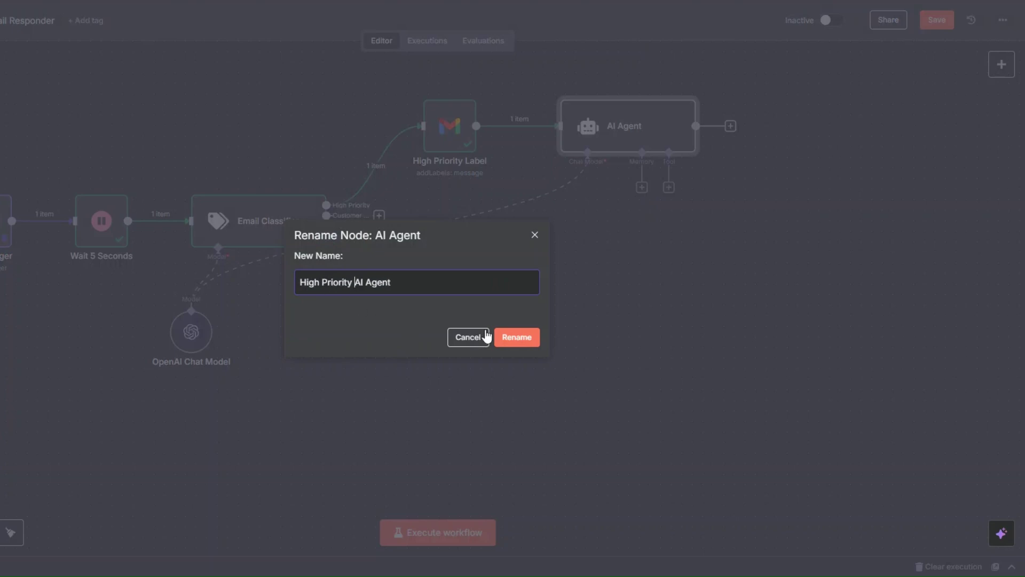
click(522, 338)
Execute the High Priority AI Agent node on its own and display its output in Schema view.
right_click(620, 141)
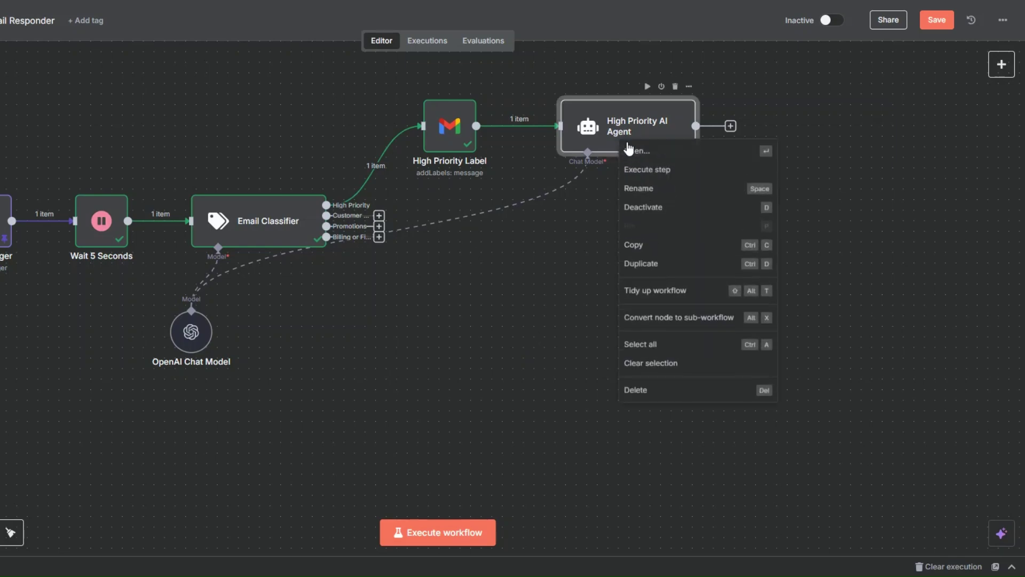
click(632, 152)
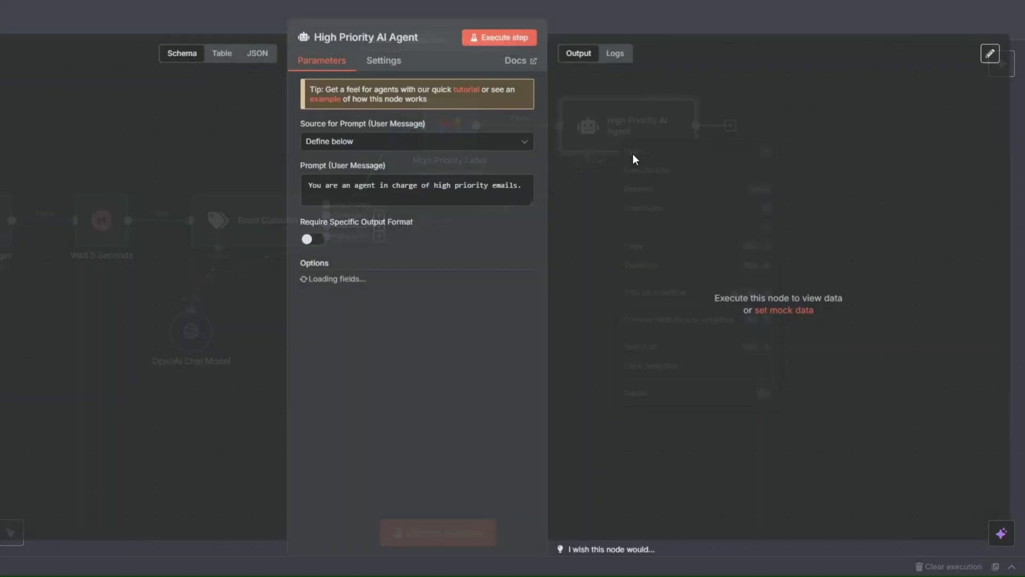
click(508, 41)
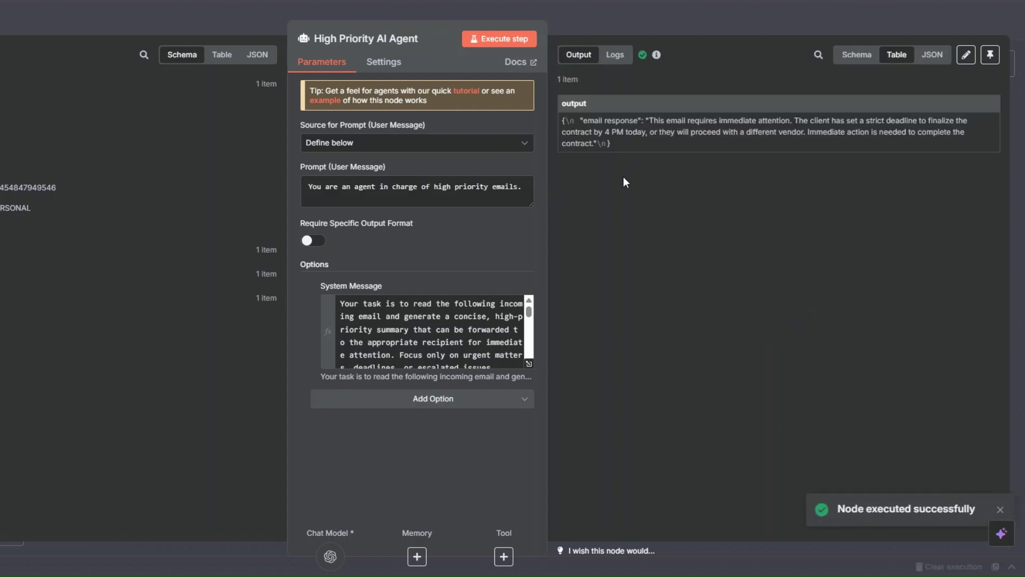
click(856, 53)
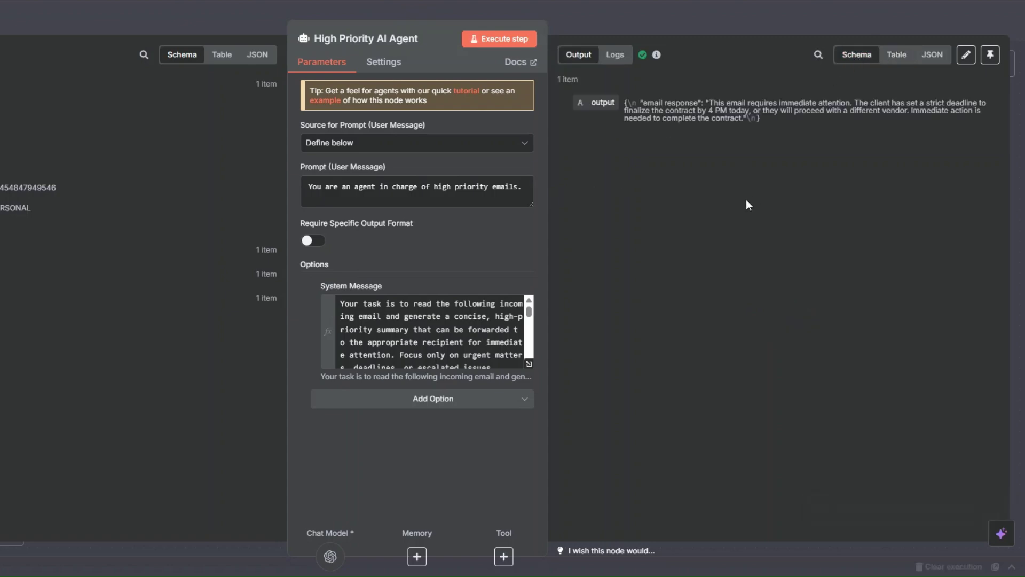
Delete the JSON example block with the "email response" field from the agent's System Message expression.
click(529, 363)
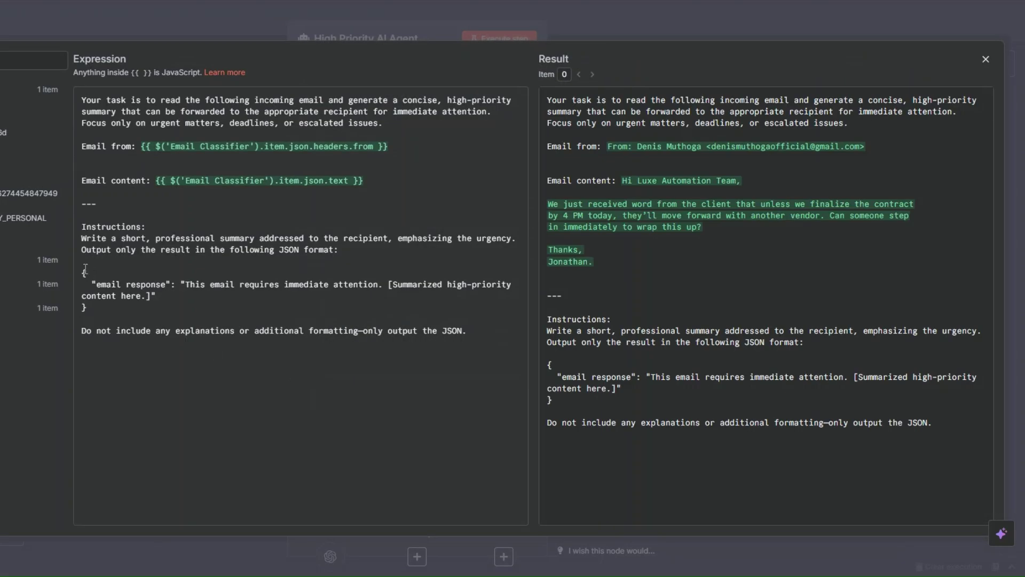
drag(83, 270, 99, 313)
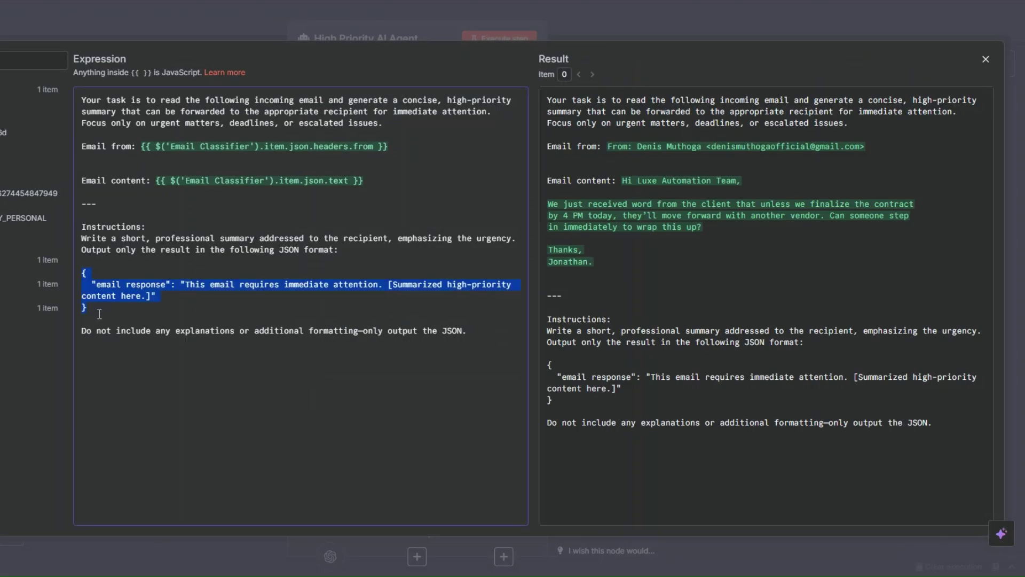
key(BackSpace)
key(BackSpace)
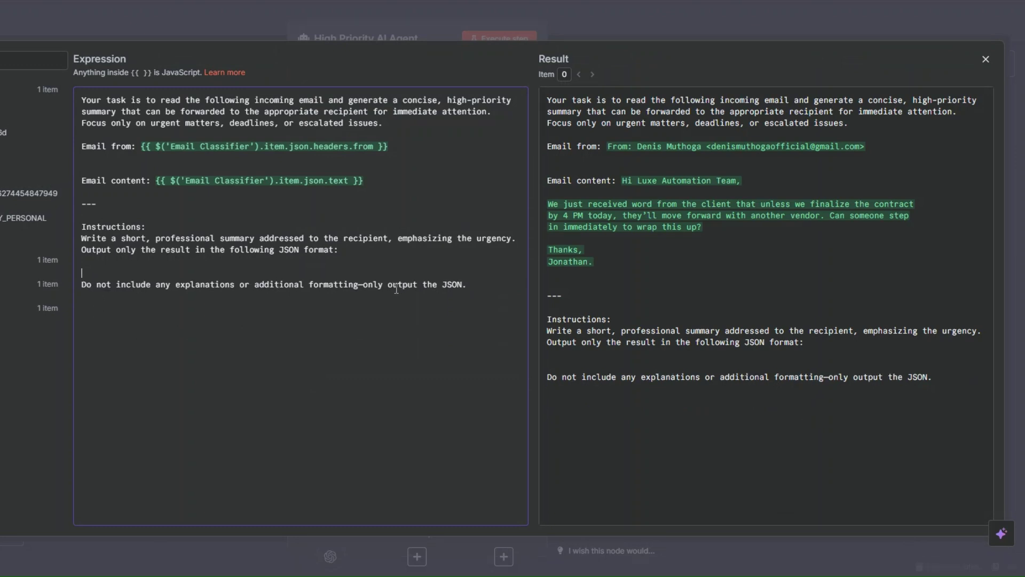
Reword the System Message instructions to "only output the summary." and "Output only the summary.", and close the expression editor.
drag(442, 287, 461, 288)
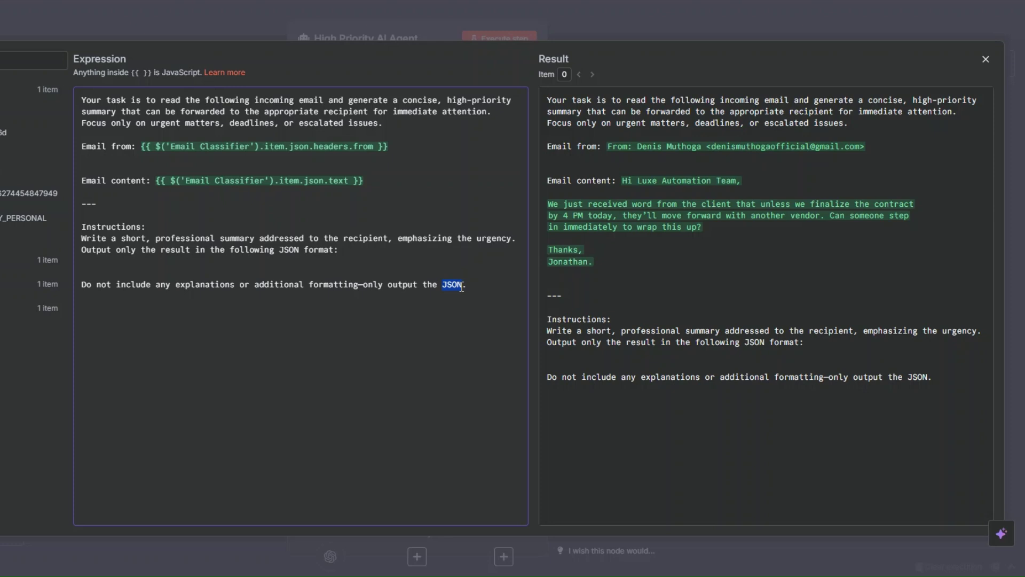
text(summary)
click(492, 302)
key(BackSpace)
drag(161, 249, 349, 250)
text(summary)
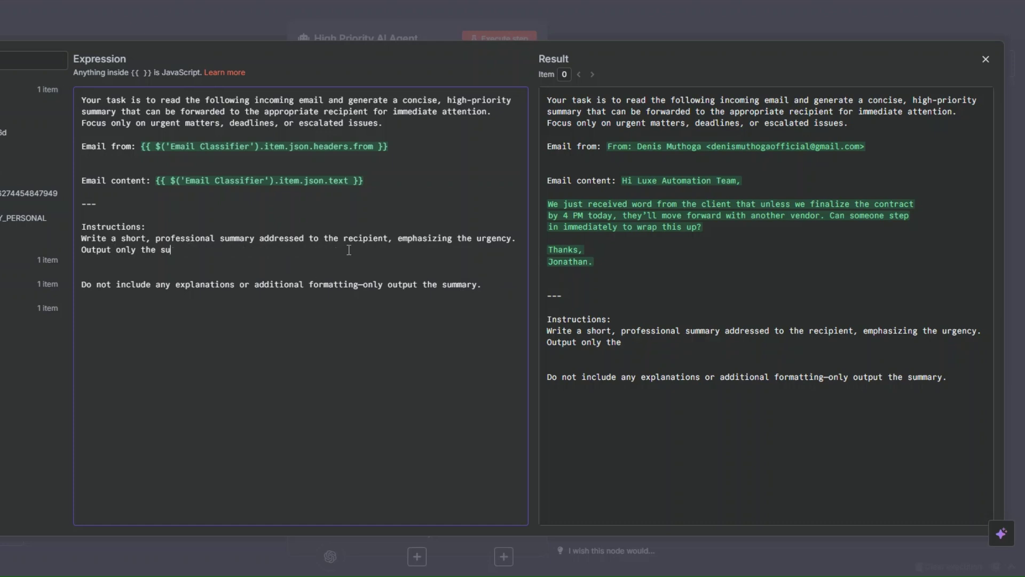
text(.)
key(Escape)
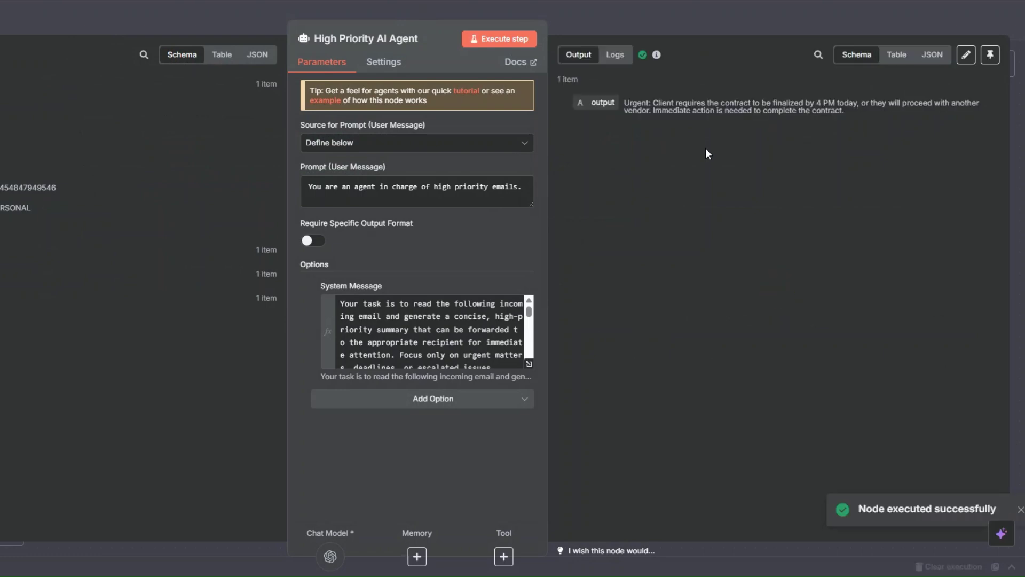
Execute the agent again, examine its plain-text summary output, and return to the canvas.
drag(627, 101, 820, 104)
click(620, 88)
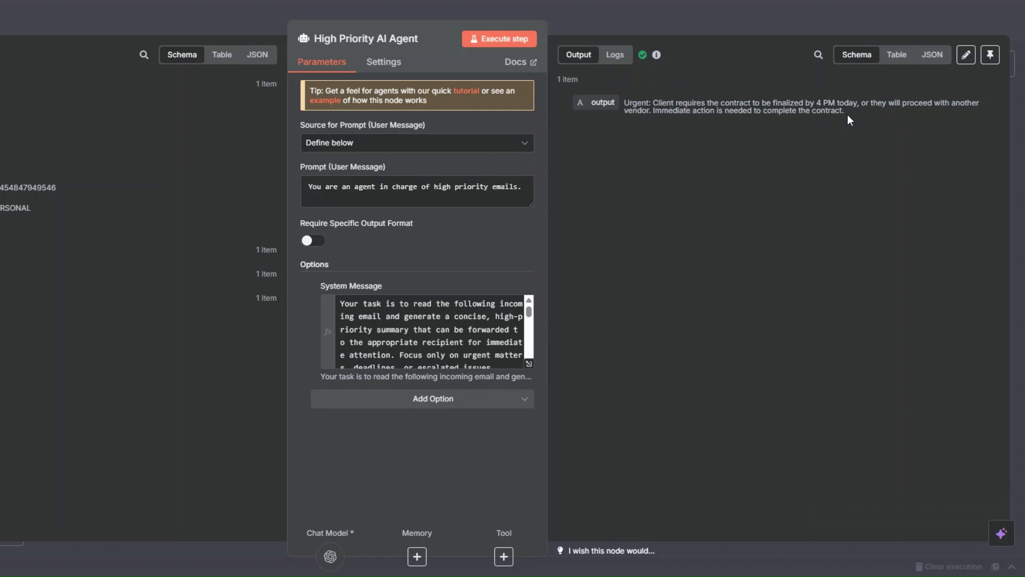
key(Escape)
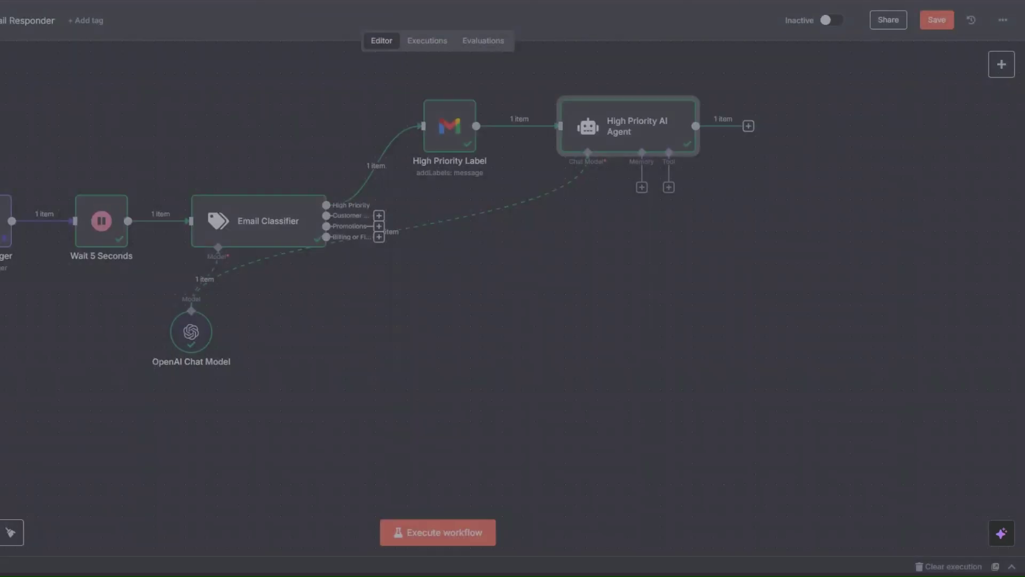
Add a Gmail "Send a message" node after the High Priority AI Agent's output.
click(596, 171)
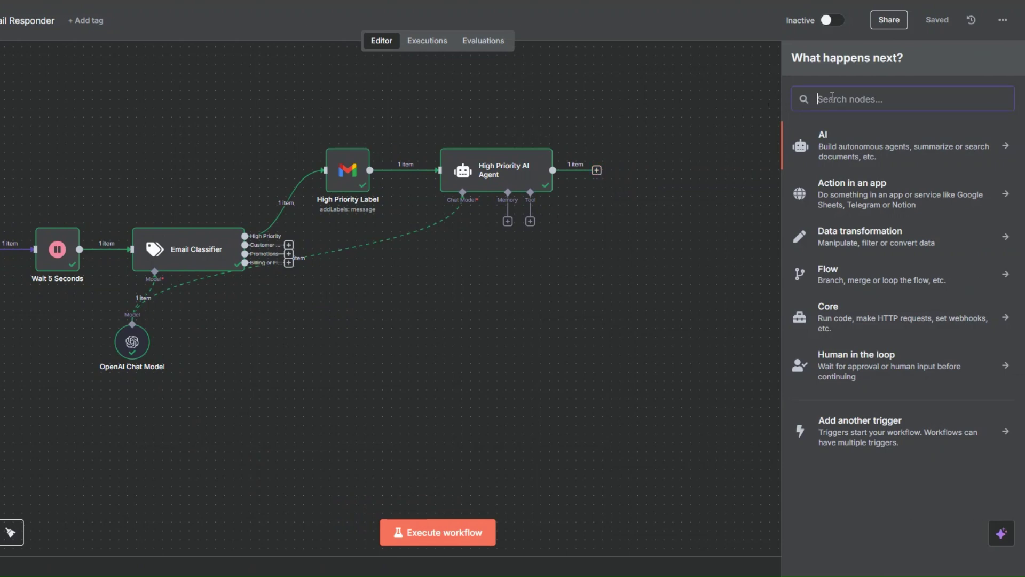
text(gmail)
click(835, 140)
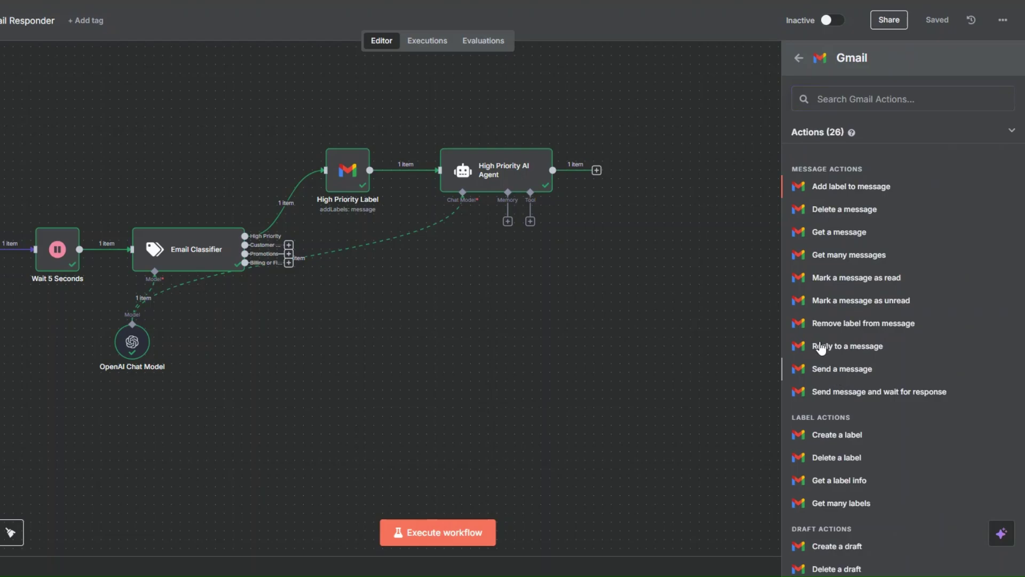
click(843, 368)
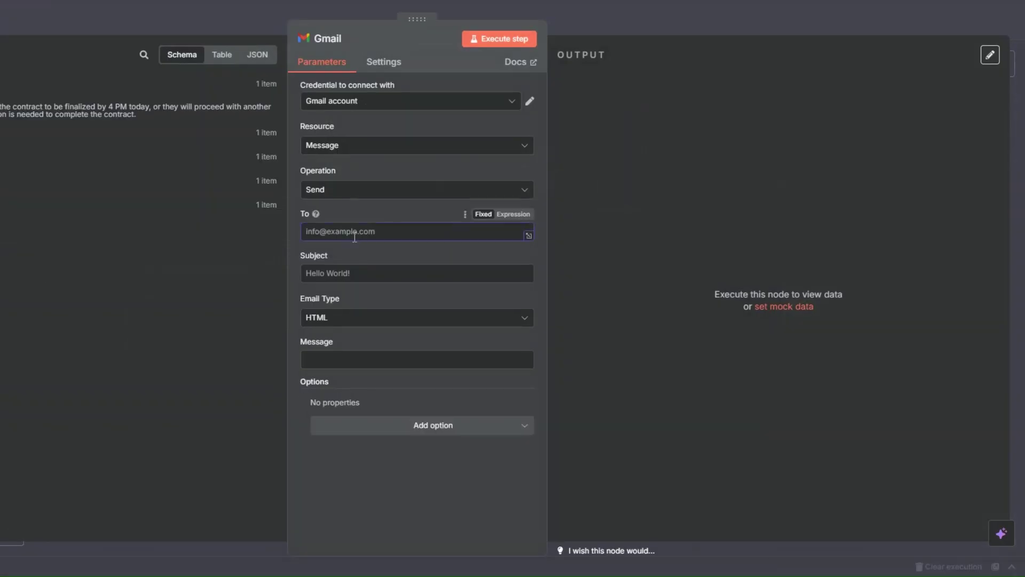
Fill in the recipient's email address, set the subject to "High Priority!", and choose Text as the email type.
click(357, 269)
click(354, 274)
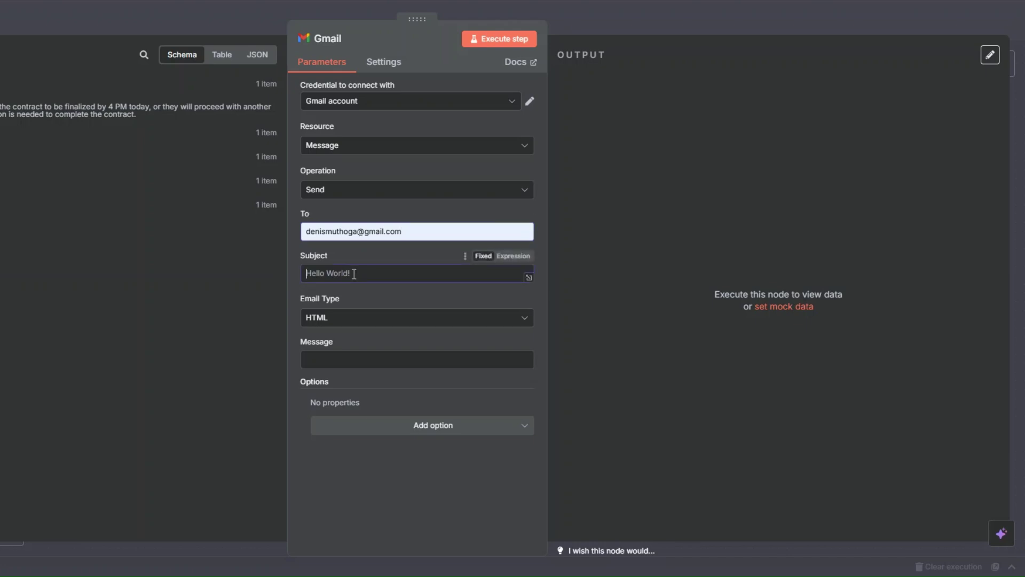
text(High Priority!)
click(344, 321)
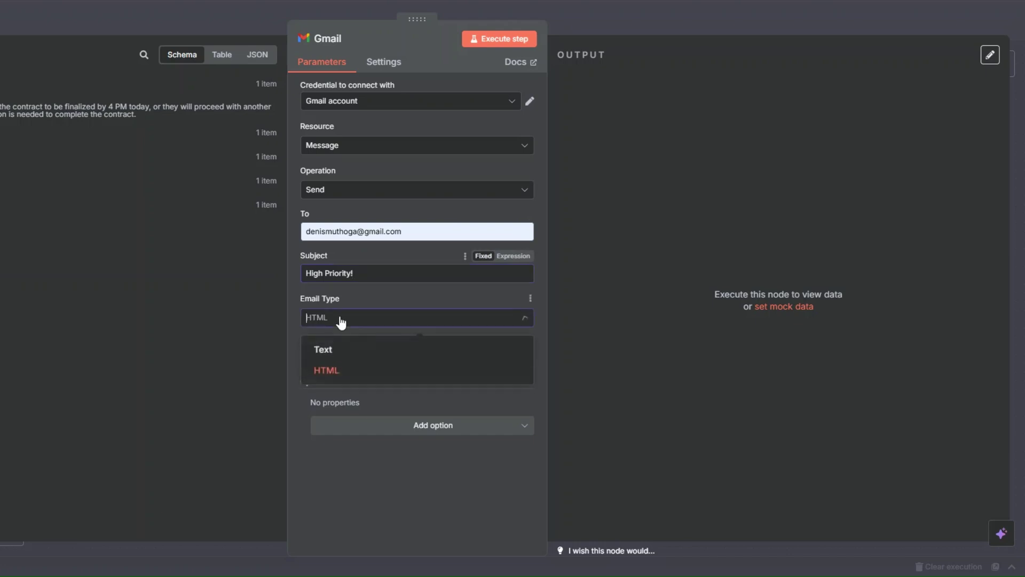
click(343, 349)
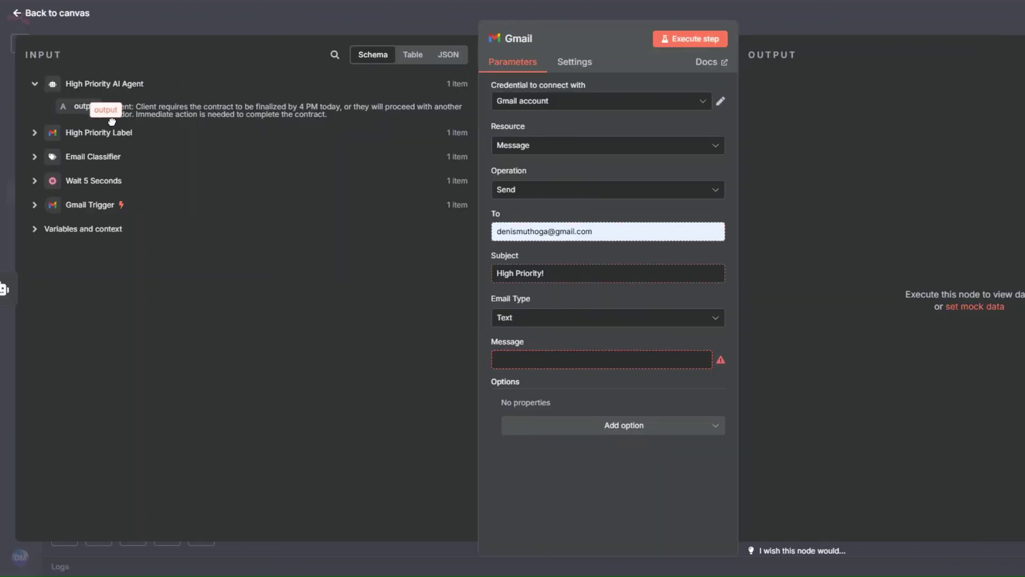
Map the High Priority AI Agent's output field into the Message, execute the Gmail node, and return to the canvas.
drag(86, 106, 523, 370)
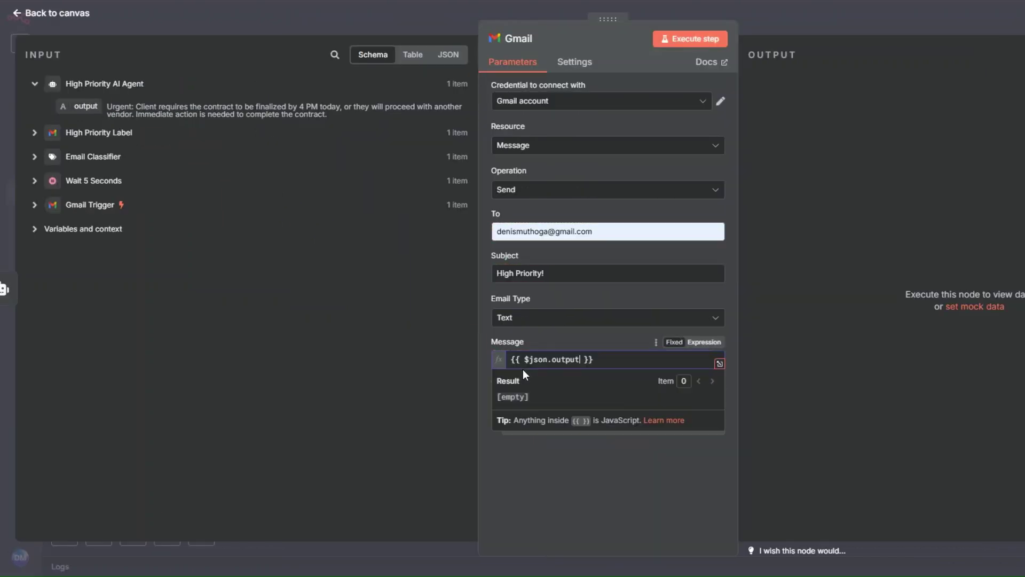
click(538, 497)
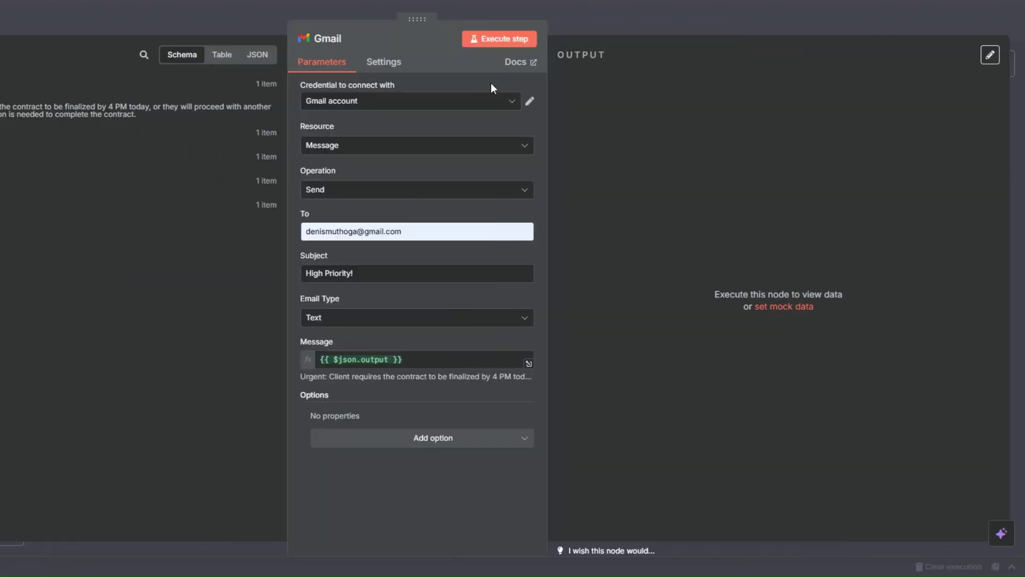
click(500, 38)
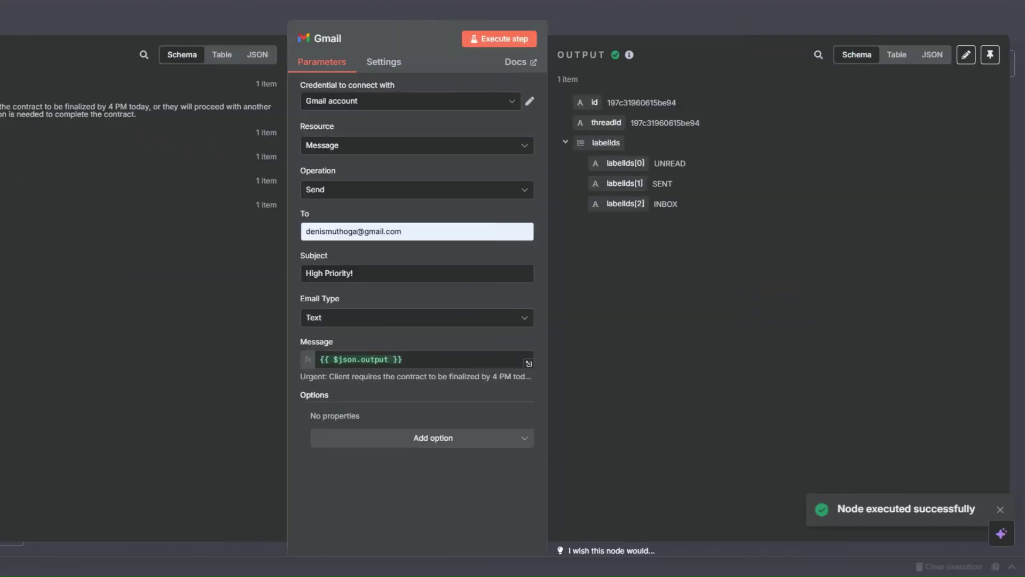
click(40, 11)
Rename the new Gmail send node to "High Priority Summary" and save the workflow.
drag(619, 179, 628, 179)
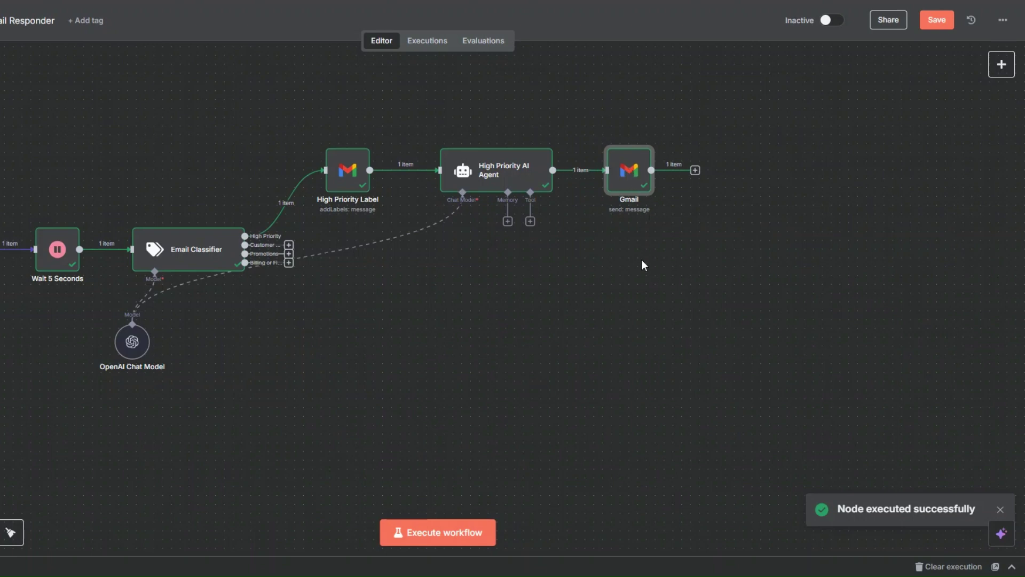
right_click(626, 185)
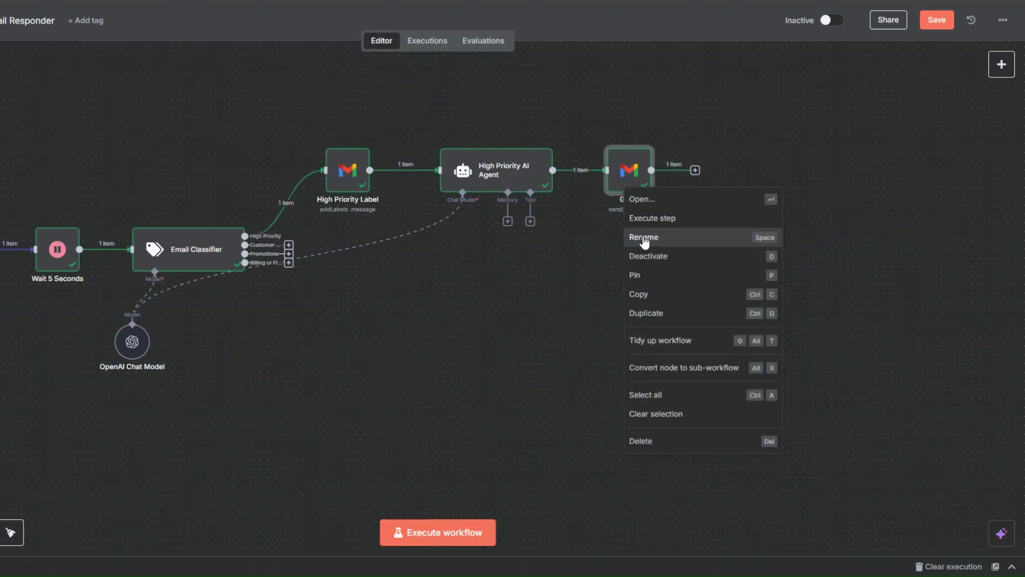
click(643, 235)
text(H)
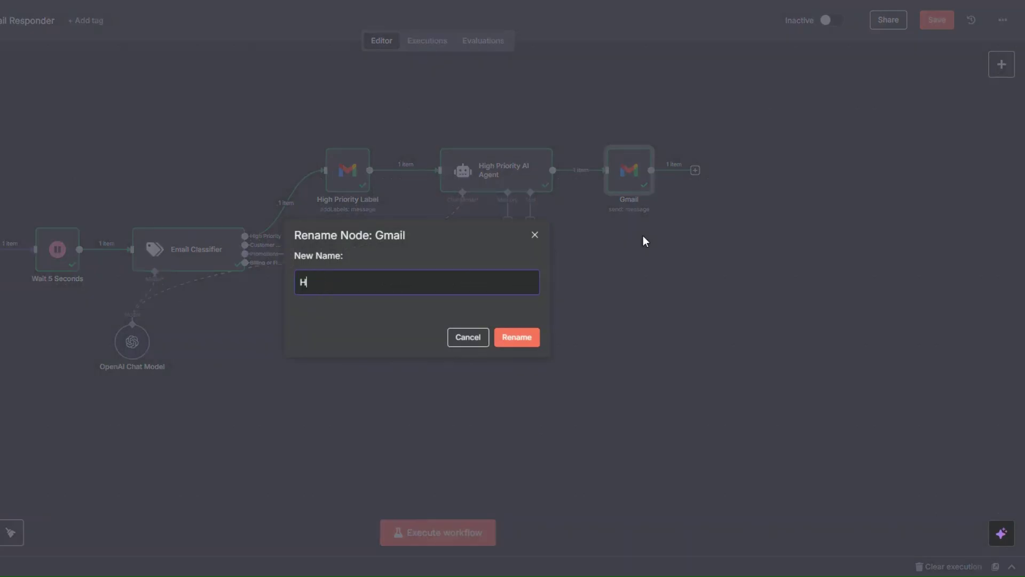
text(igh Priority Summary)
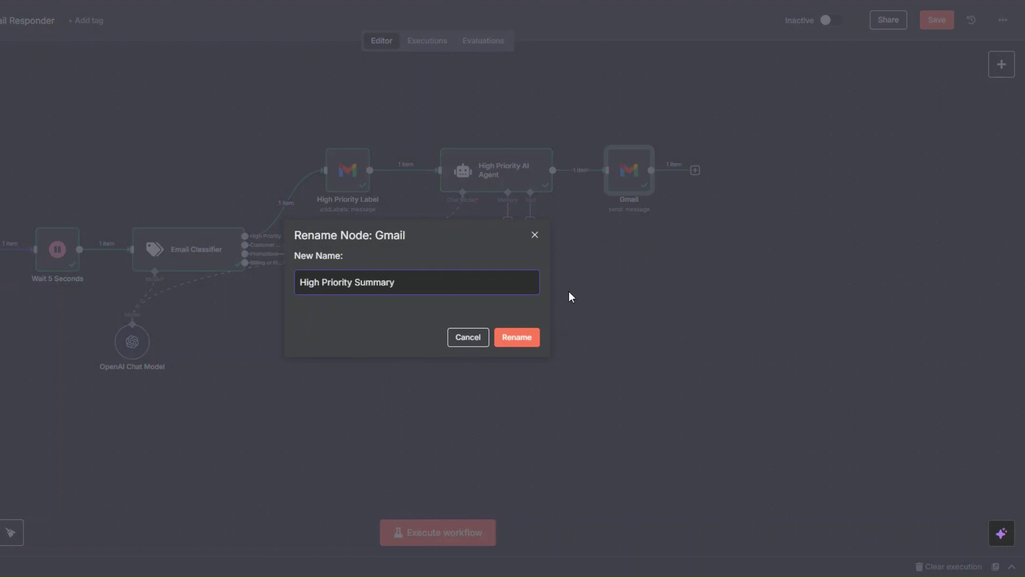
click(513, 343)
click(941, 22)
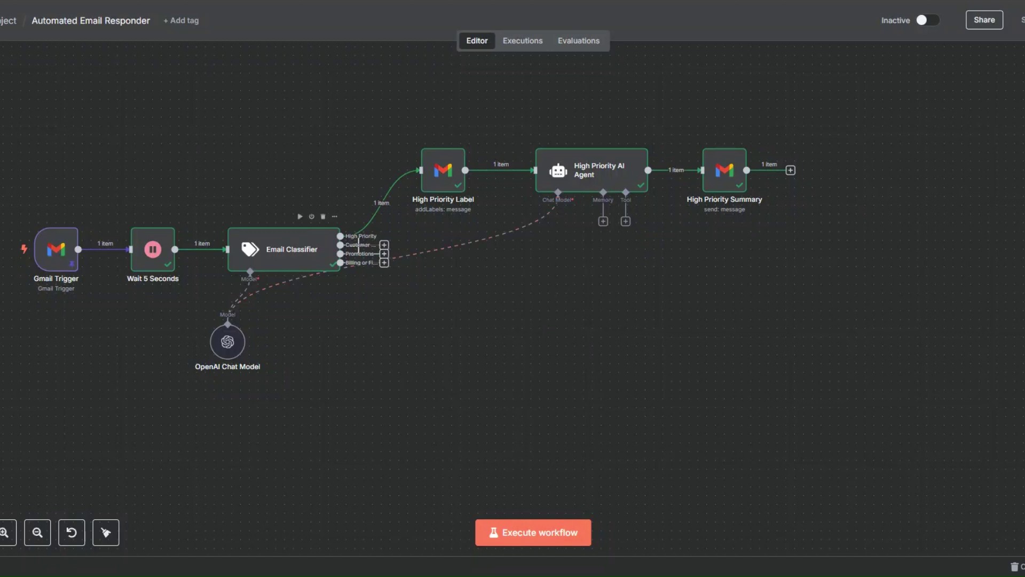
Unpin the Gmail Trigger's stored test data and open the trigger node.
right_click(62, 265)
click(82, 350)
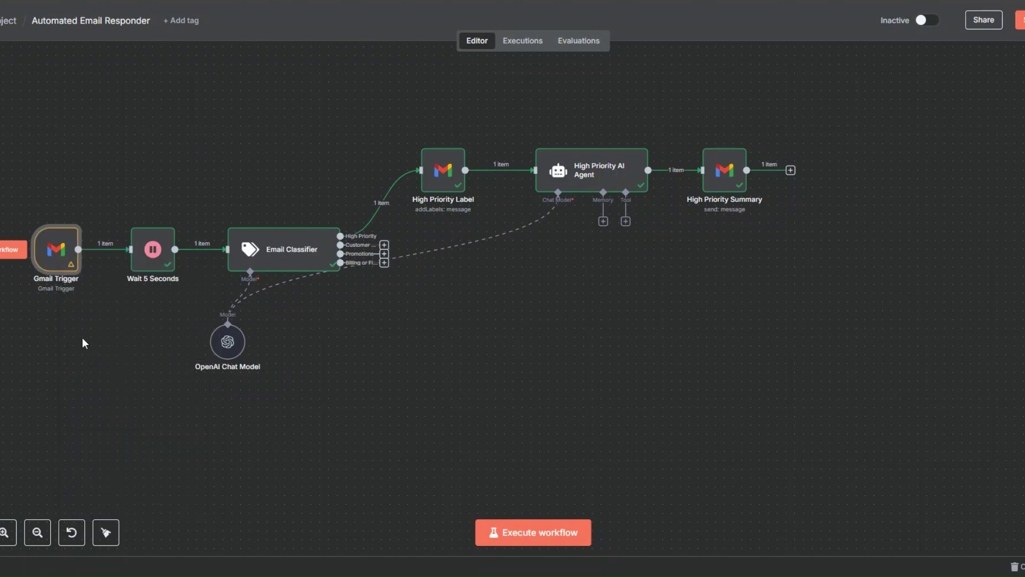
right_click(59, 267)
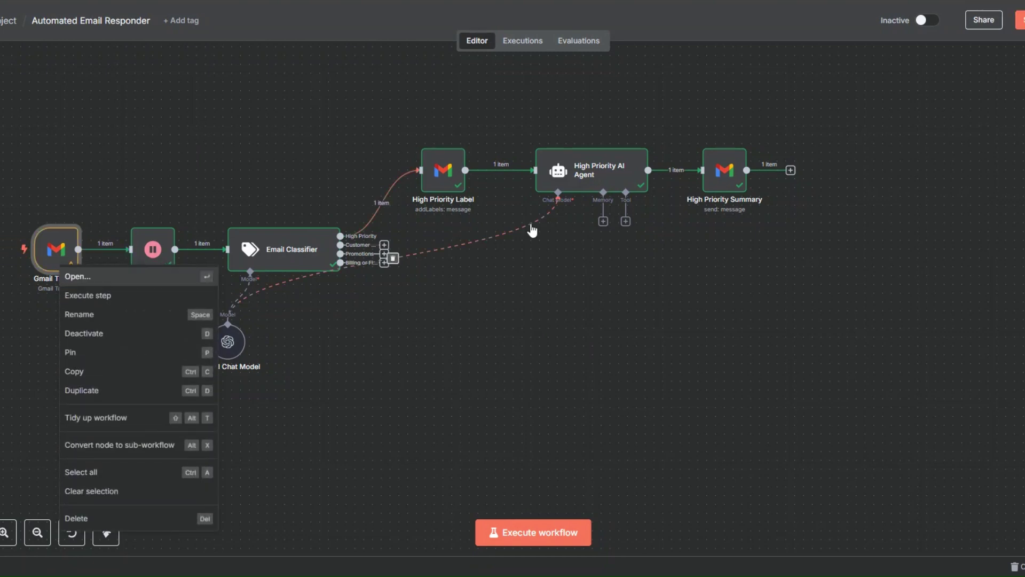
click(140, 283)
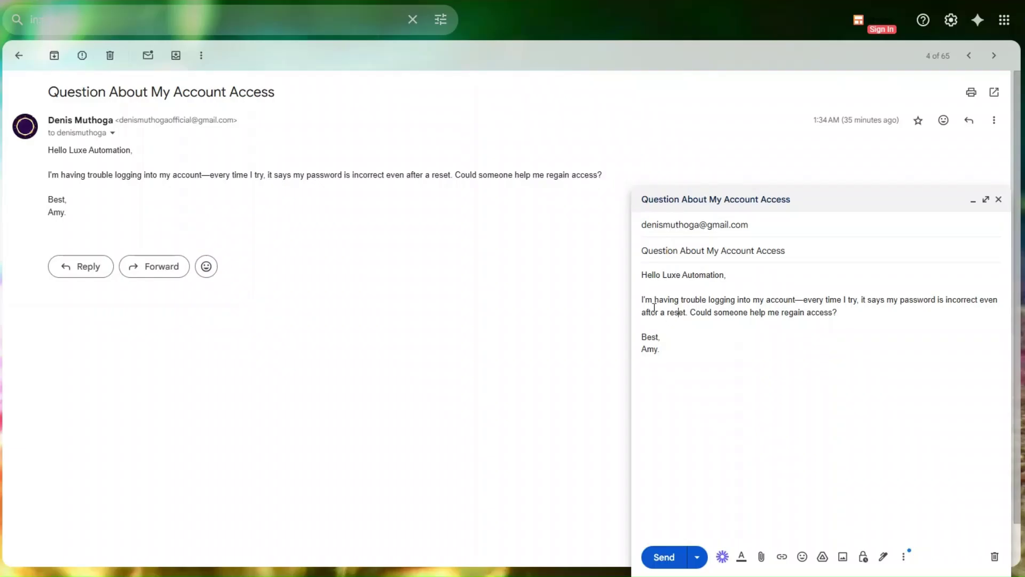
Switch to Gmail and send the drafted "Question About My Account Access" message as a customer support test email.
click(801, 251)
click(745, 274)
click(668, 557)
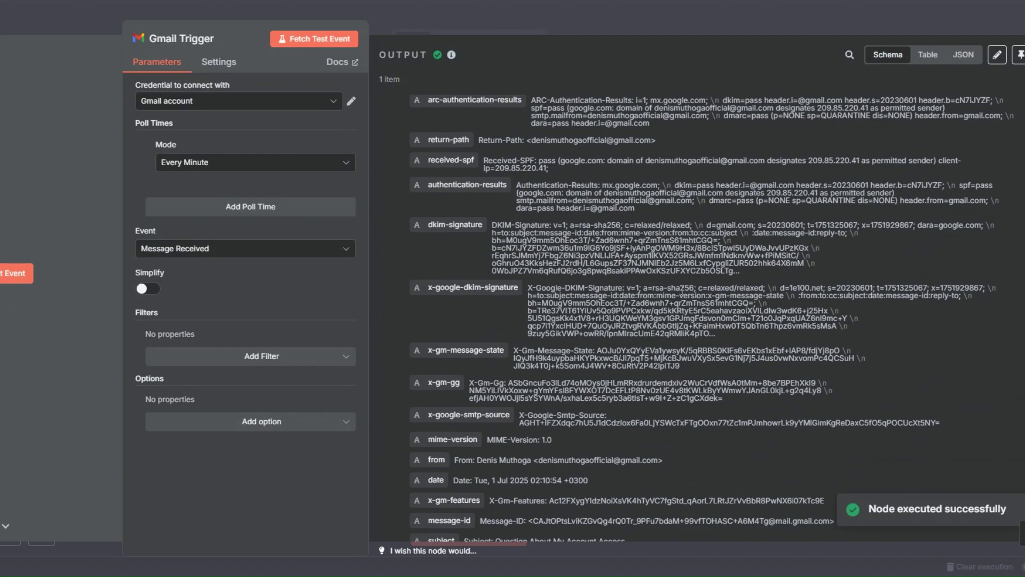
Review the subject and body text of the test email in the Gmail Trigger output, and return to the canvas.
scroll(867, 422, down, 5)
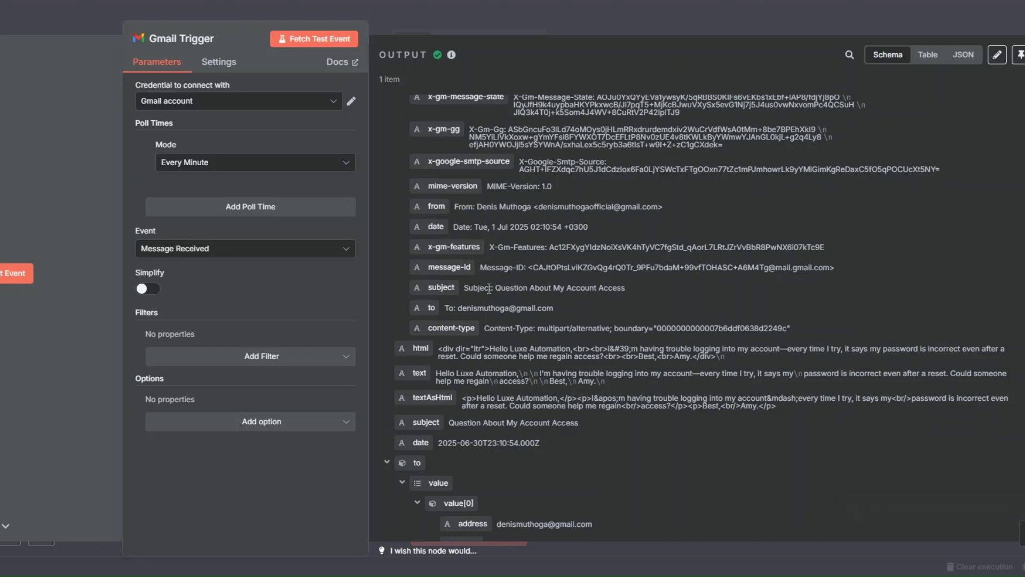
drag(490, 288, 634, 295)
drag(435, 372, 595, 381)
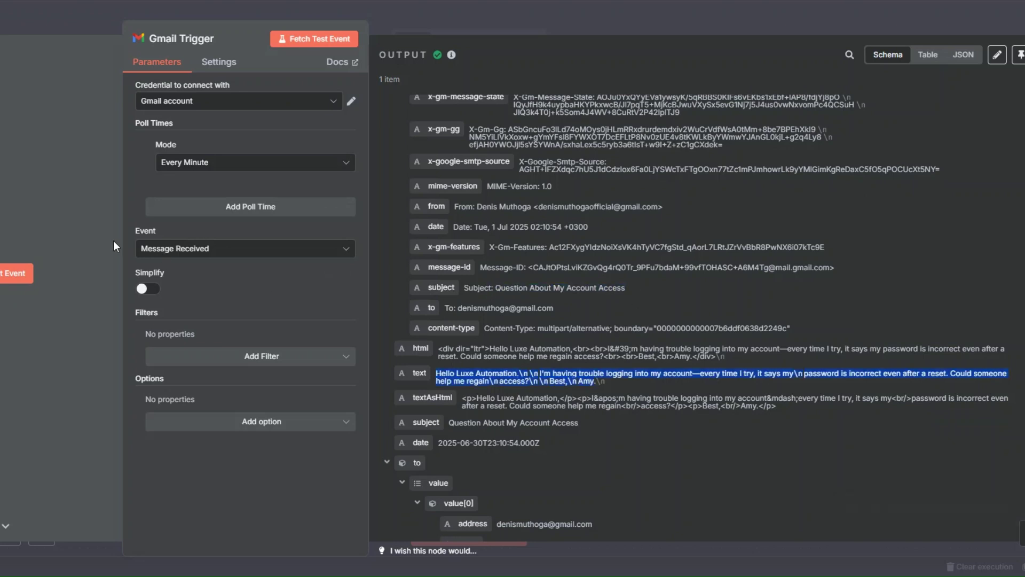
click(113, 240)
Pin the Gmail Trigger's fetched test data and save the workflow.
right_click(132, 265)
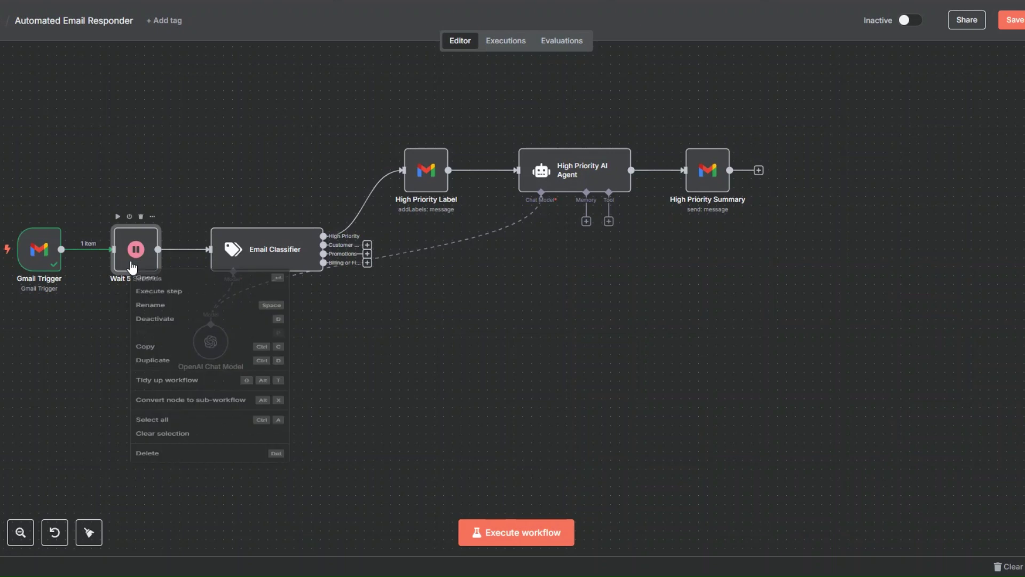
right_click(29, 268)
click(69, 353)
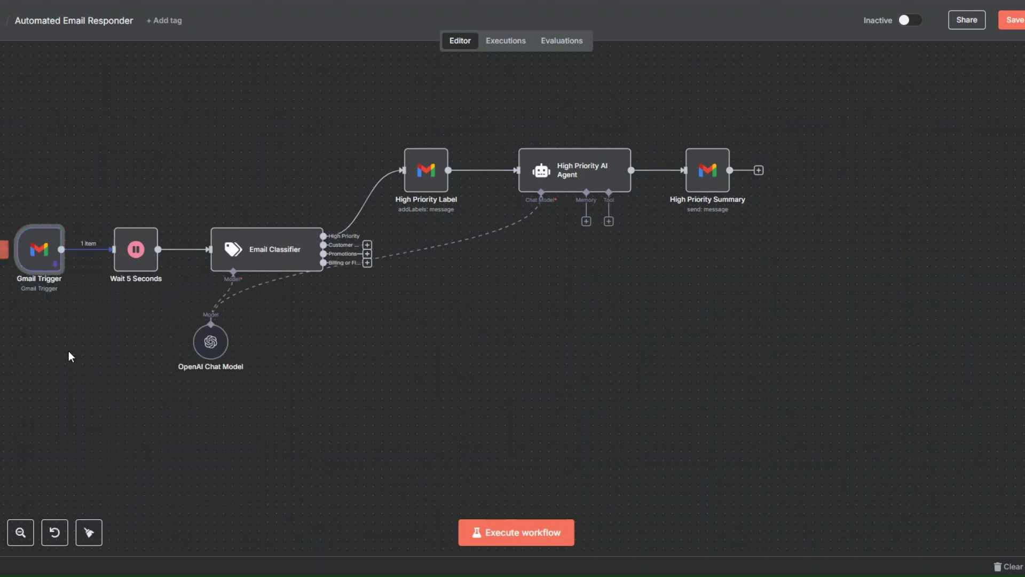
key(ctrl+s)
Execute the whole workflow with the pinned customer support test email.
click(137, 266)
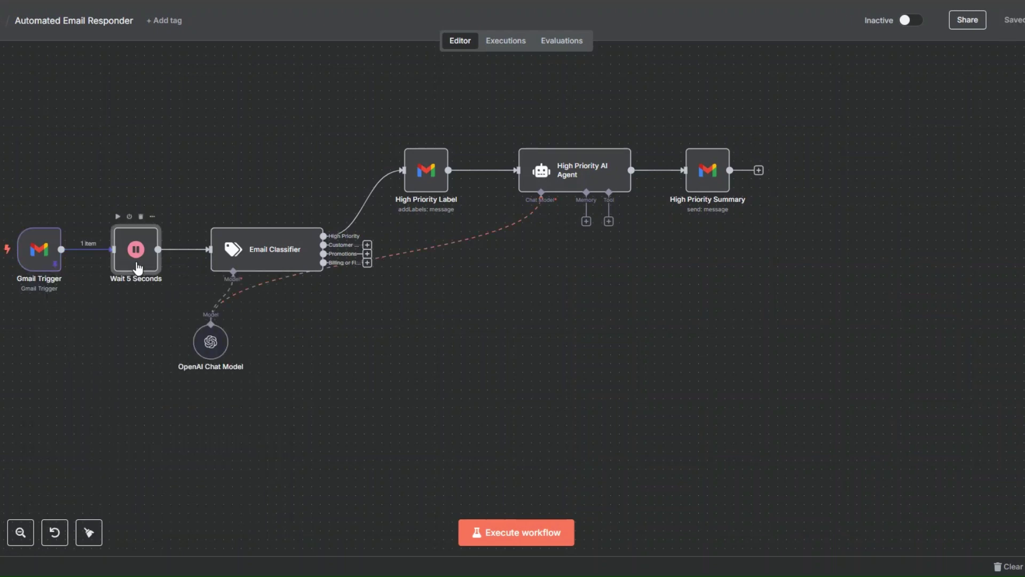
right_click(137, 270)
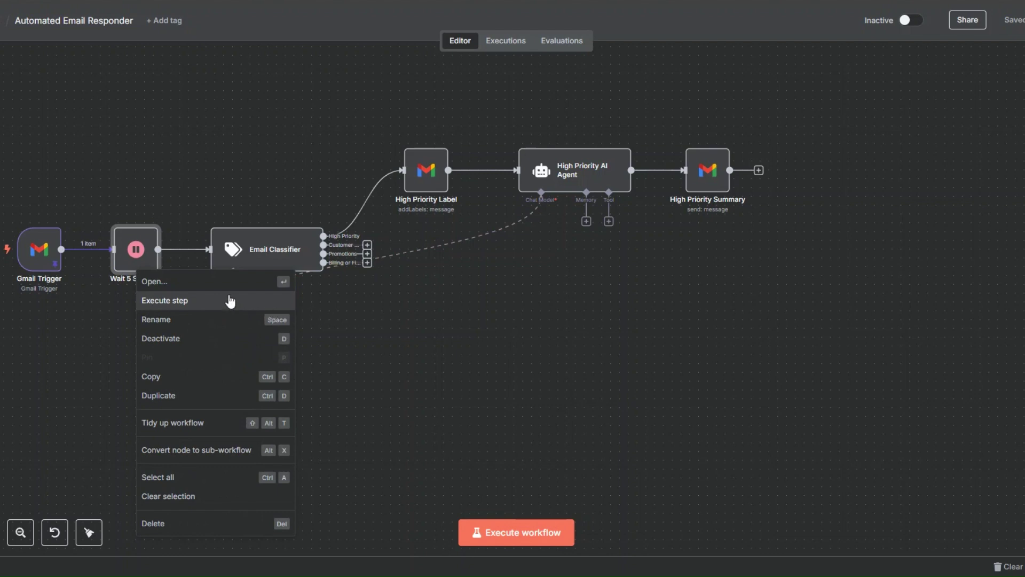
click(448, 382)
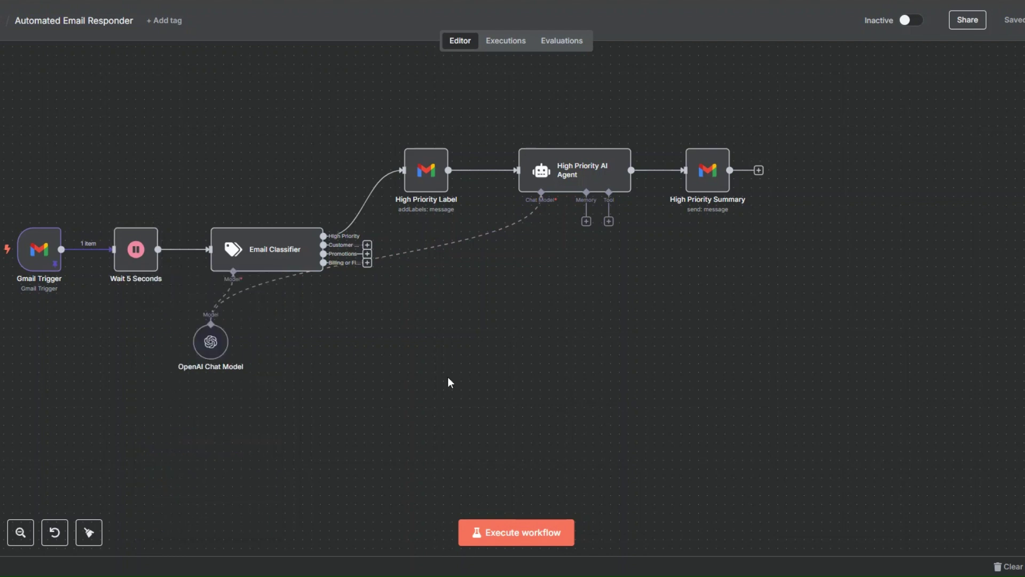
click(516, 533)
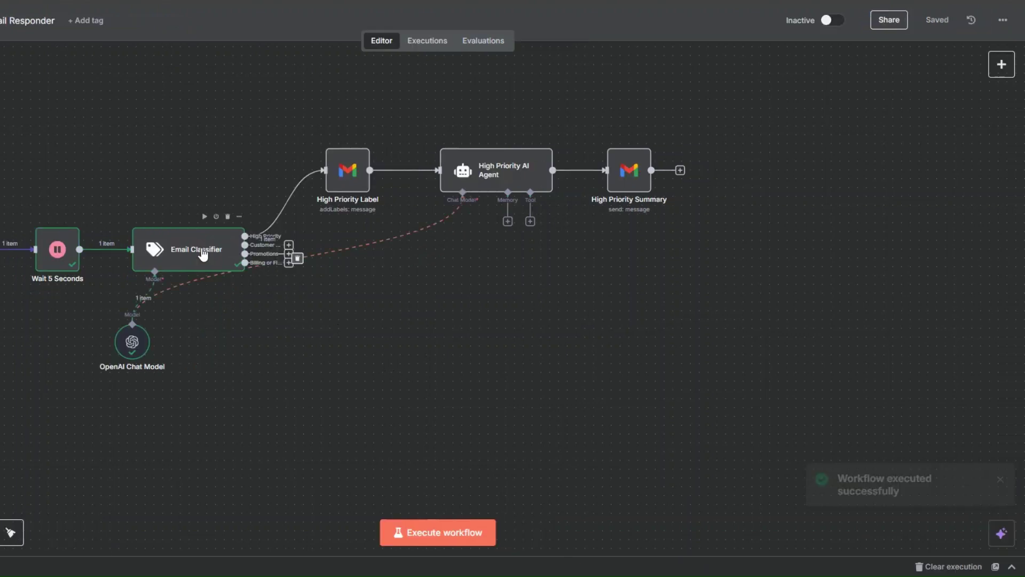
Examine which branch of the Email Classifier's output received the test email, and return to the canvas.
right_click(203, 257)
click(236, 269)
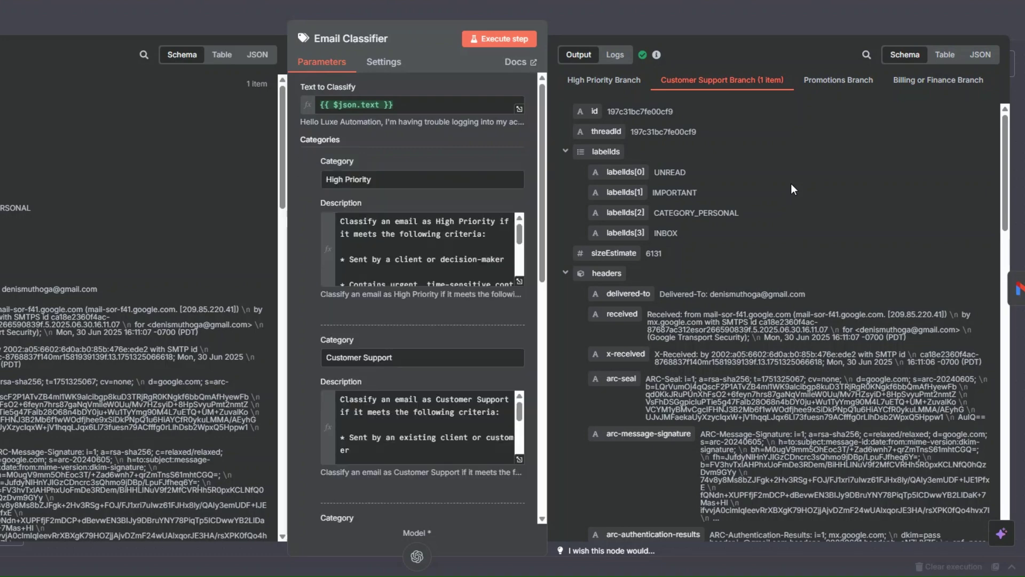
scroll(732, 107, down, 5)
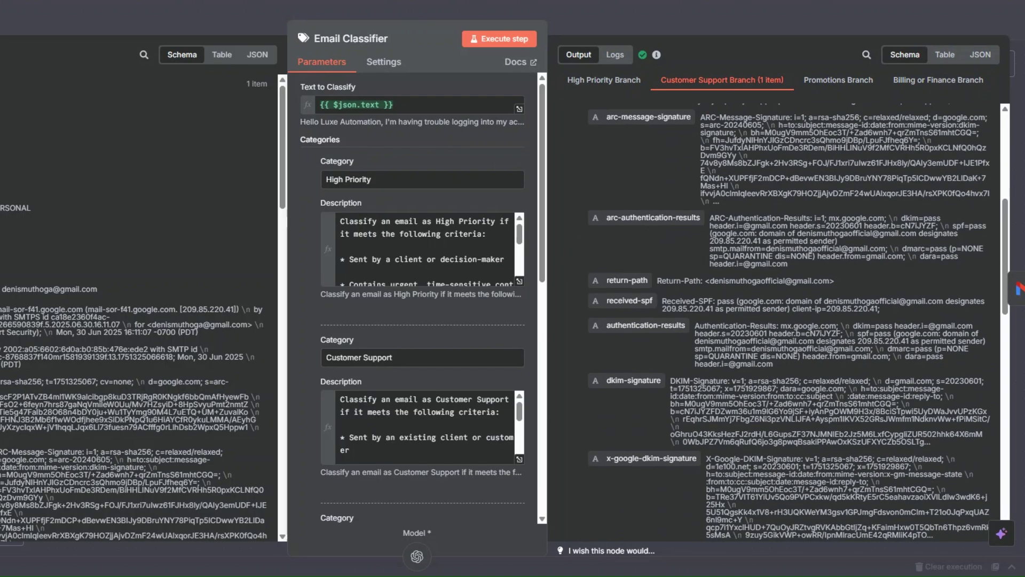
key(Escape)
Add a Gmail "Add label to message" node to the Email Classifier's Customer Support output.
scroll(265, 304, down, 1)
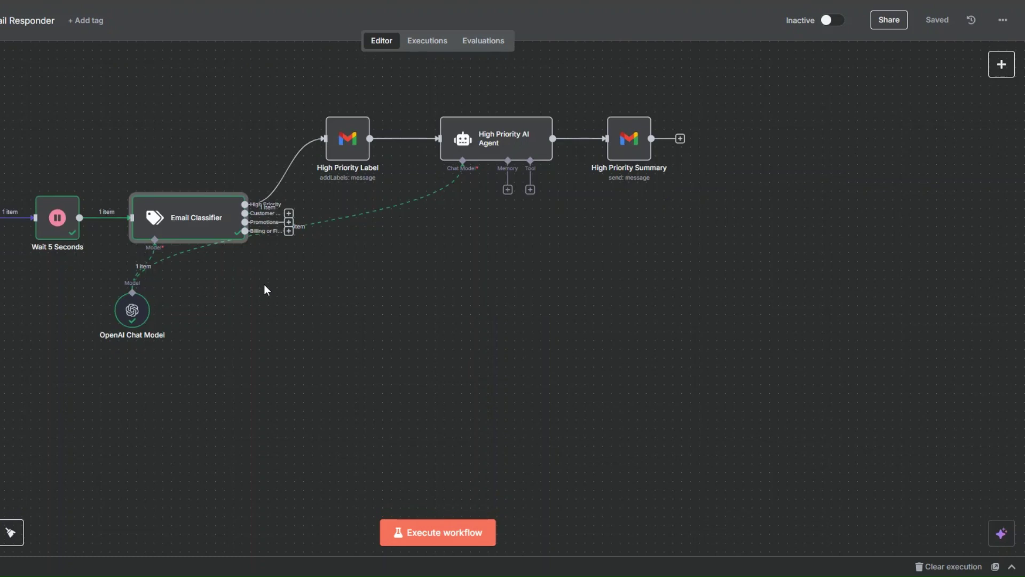
click(288, 213)
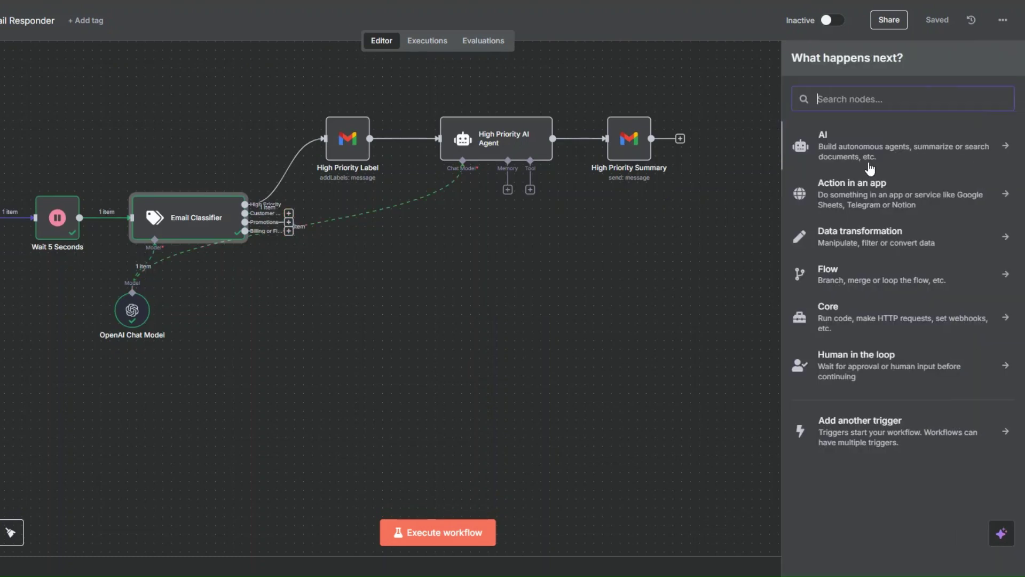
text(a)
key(BackSpace)
text(gm)
click(840, 138)
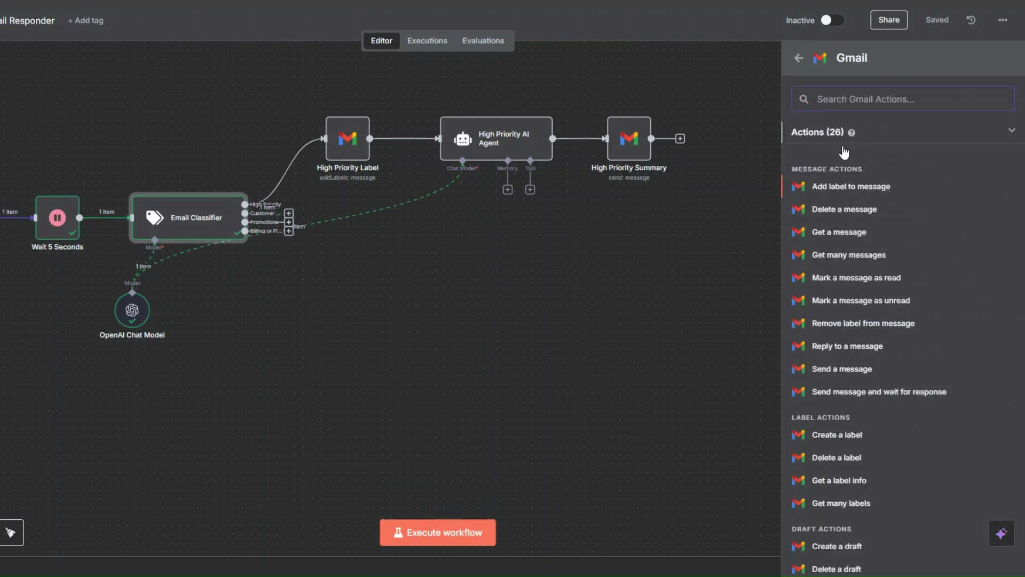
click(854, 187)
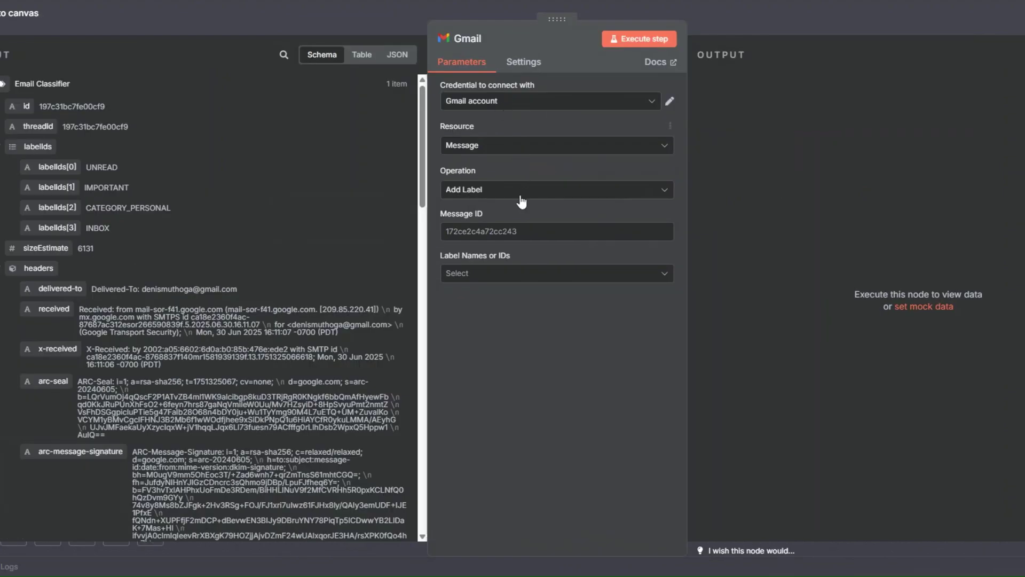
Map the Email Classifier's id field into the Message ID, choose the Customer Support label, and return to the canvas.
click(518, 197)
click(504, 222)
click(504, 226)
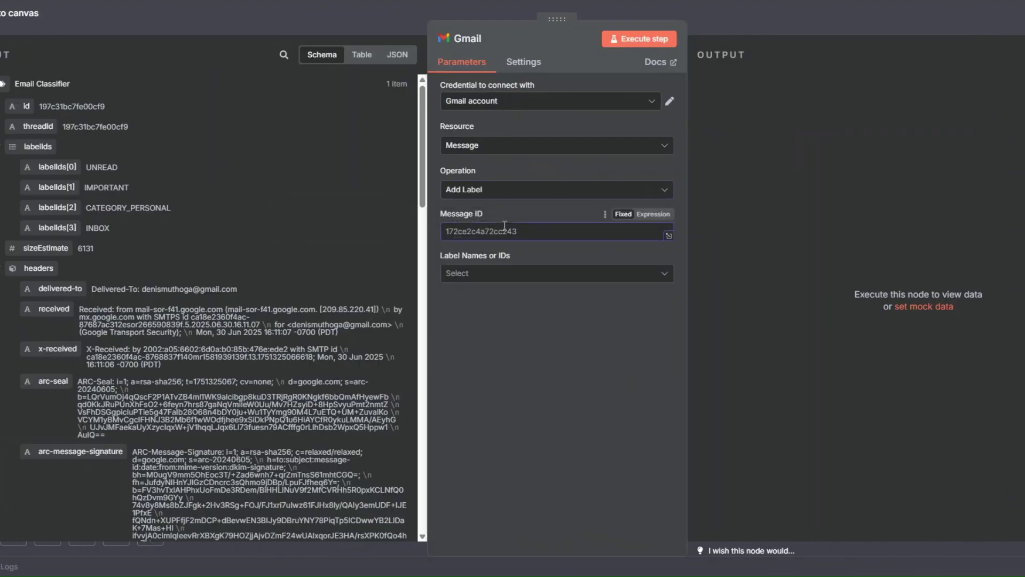
drag(26, 106, 470, 231)
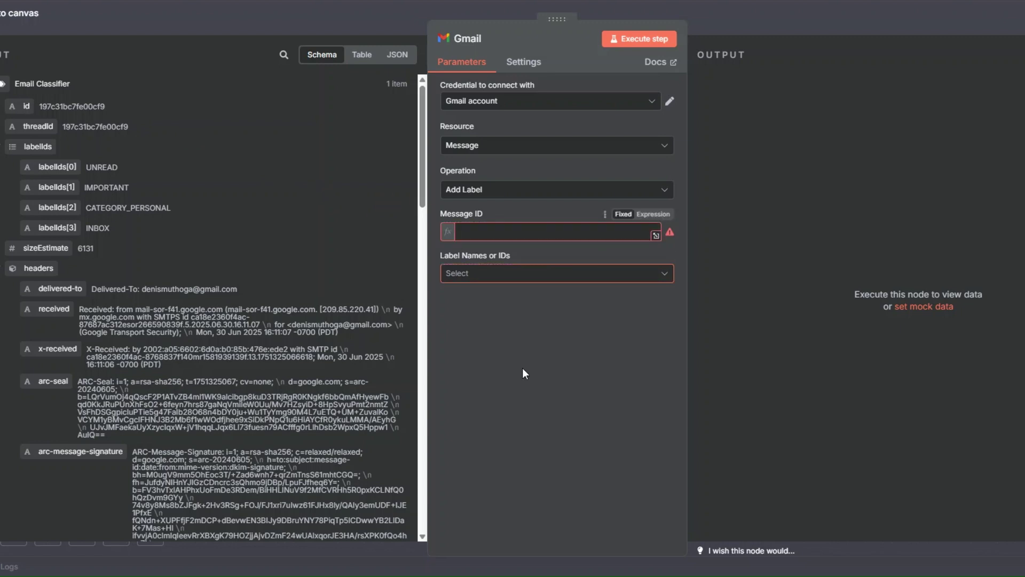
click(521, 372)
click(502, 286)
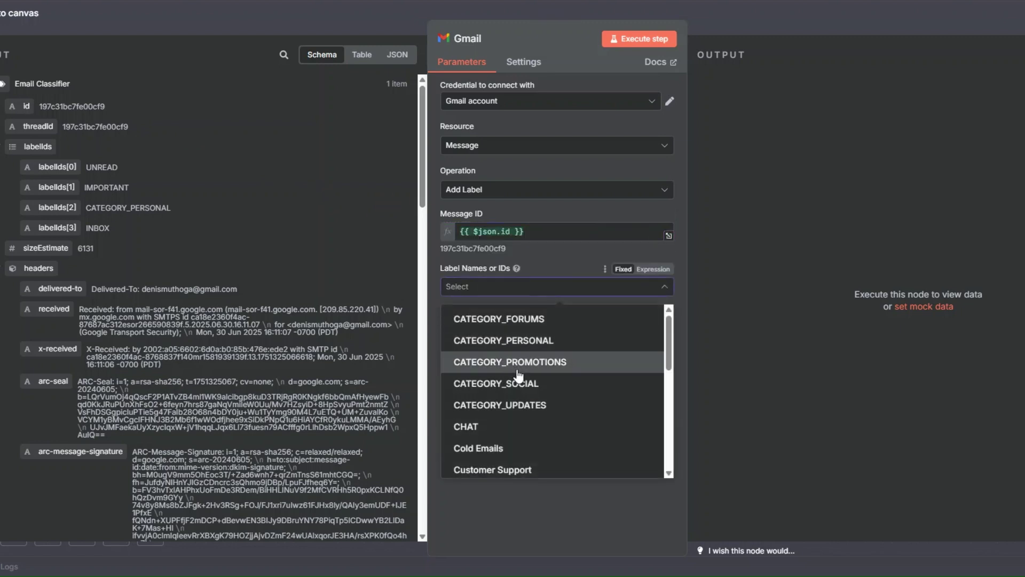
click(513, 469)
click(19, 13)
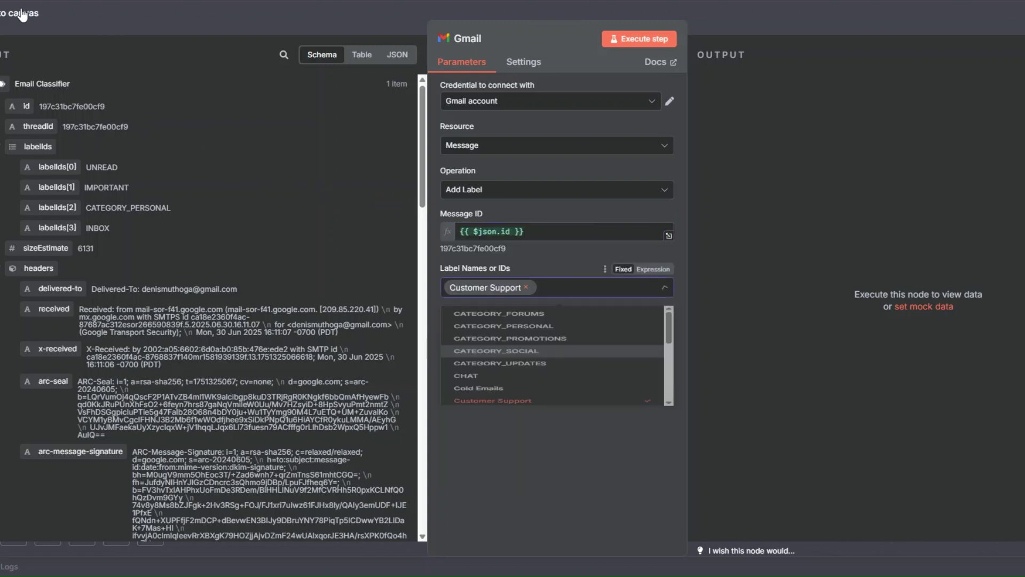
Rename the new Gmail node to "Customer Support Label" and position it below the High Priority Label node.
drag(540, 187, 490, 228)
right_click(429, 228)
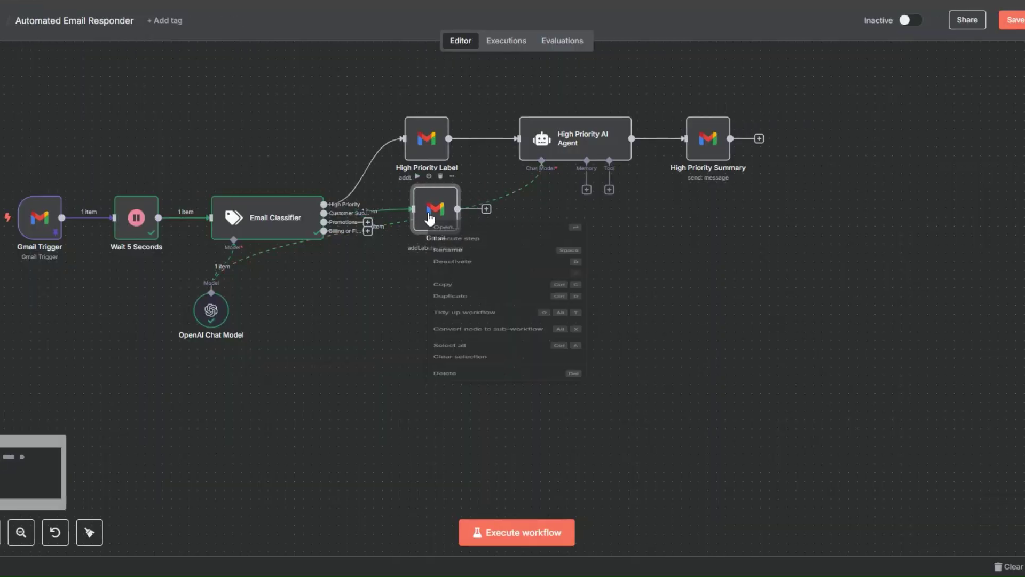
click(462, 270)
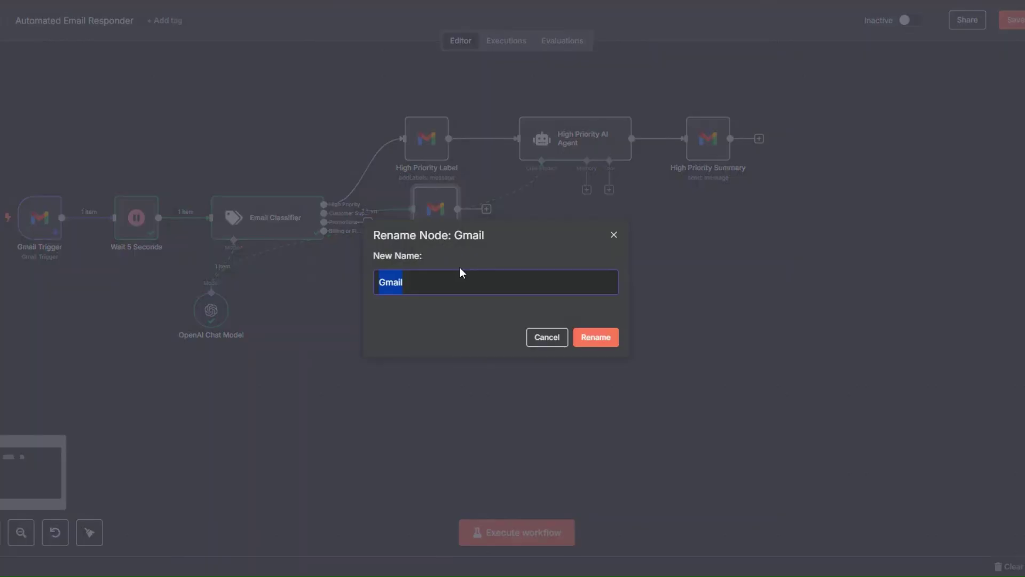
text(Customer Support Labe)
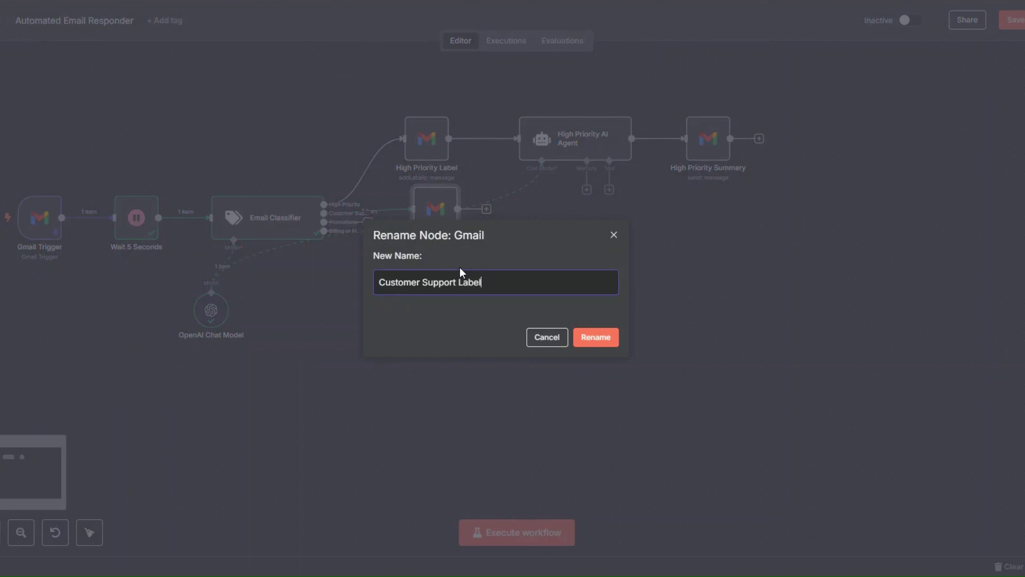
click(598, 341)
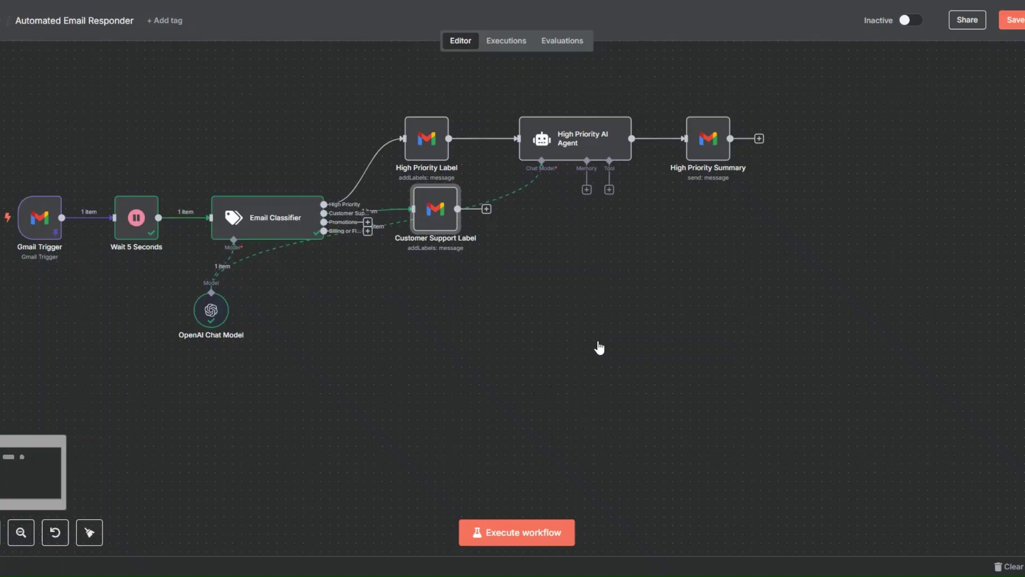
drag(440, 224, 432, 259)
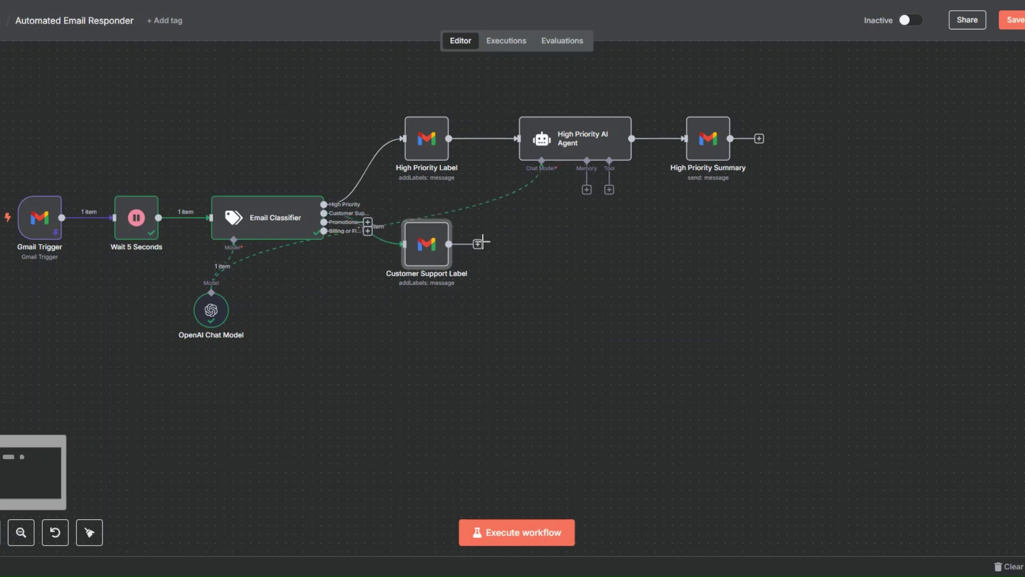
Duplicate the High Priority AI Agent, place the copy below the original, and connect the Customer Support Label node to it.
right_click(556, 156)
click(533, 220)
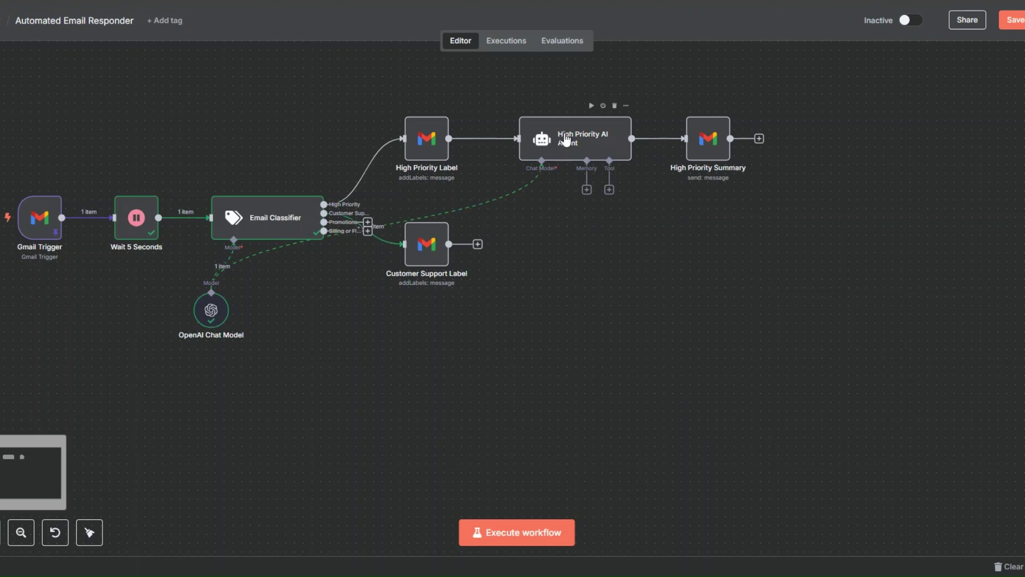
right_click(559, 153)
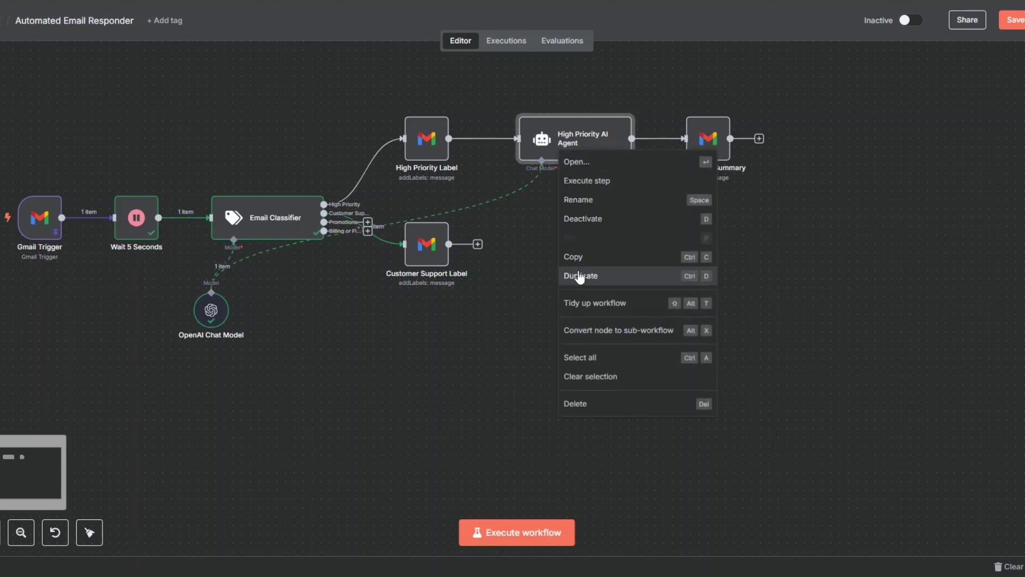
click(580, 276)
mouse_move(543, 237)
mouse_down()
mouse_move(525, 237)
mouse_move(562, 235)
mouse_up()
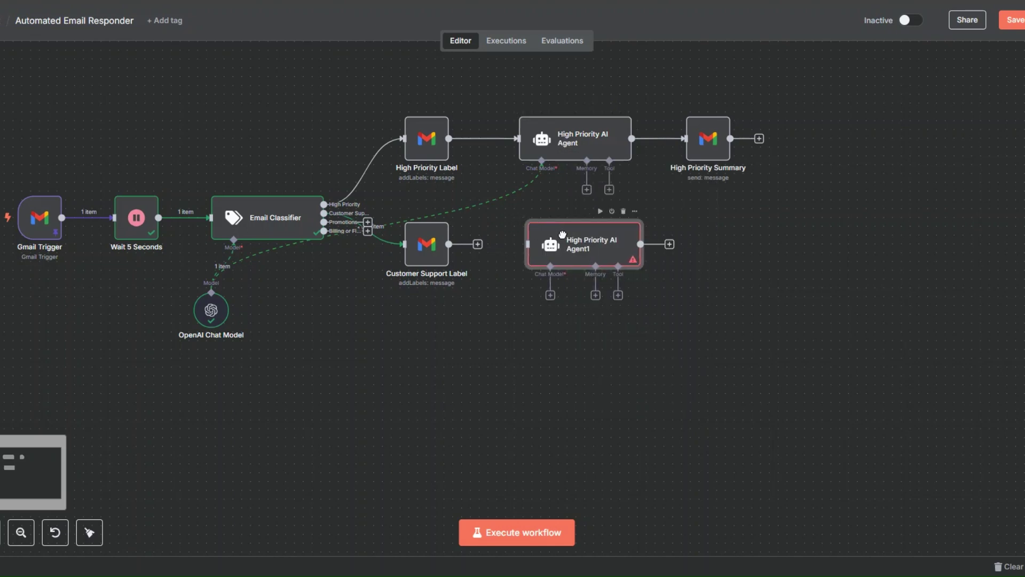
drag(449, 244, 527, 244)
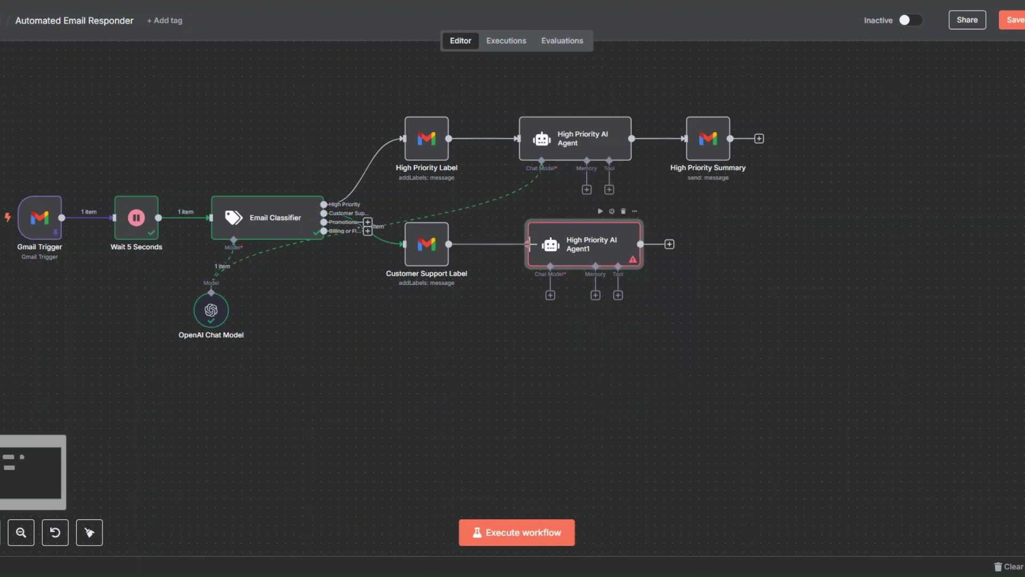
Rename the duplicated agent node to "Customer Support AI Agent".
right_click(584, 245)
click(614, 293)
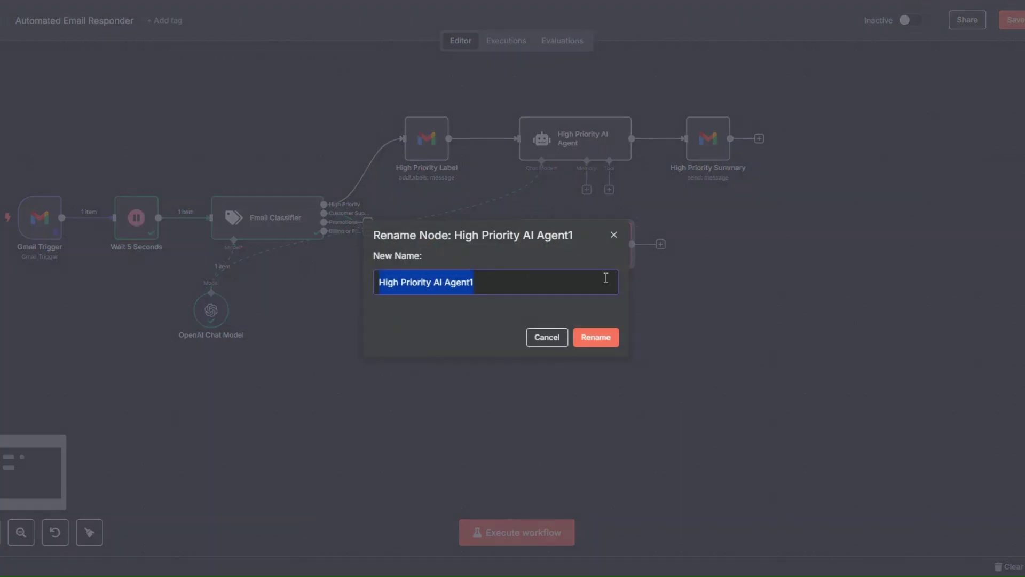
click(480, 280)
key(BackSpace)
drag(438, 282, 381, 284)
text(Customer Support)
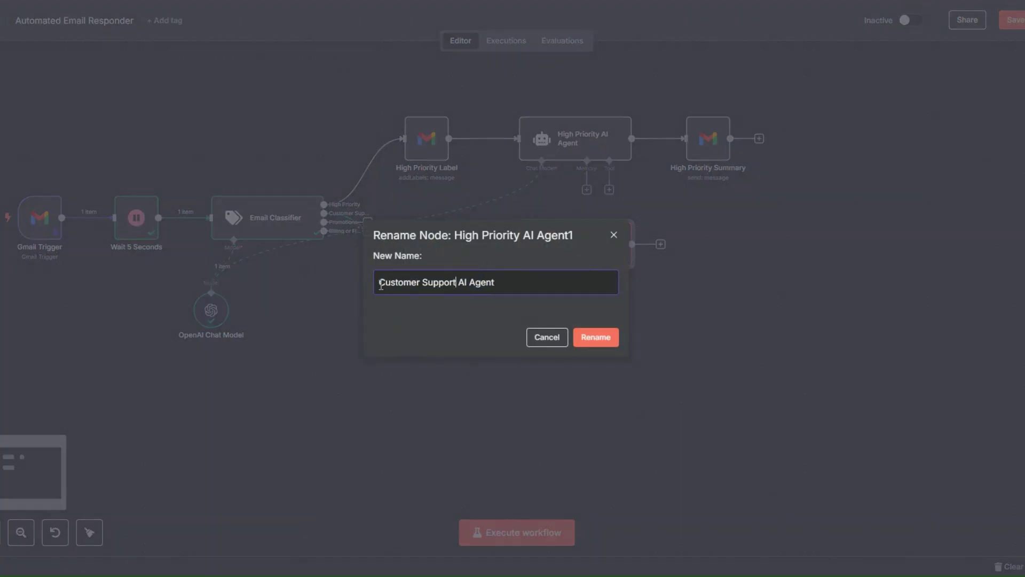
click(609, 341)
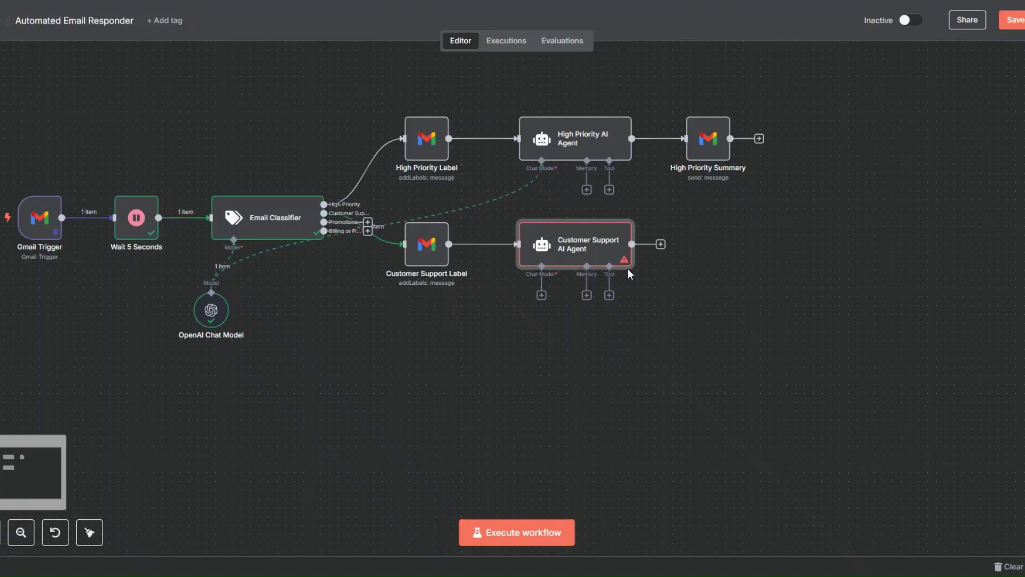
Set the Customer Support AI Agent's user prompt to a named customer support representative role and execute the previous nodes for input data.
right_click(586, 255)
click(601, 270)
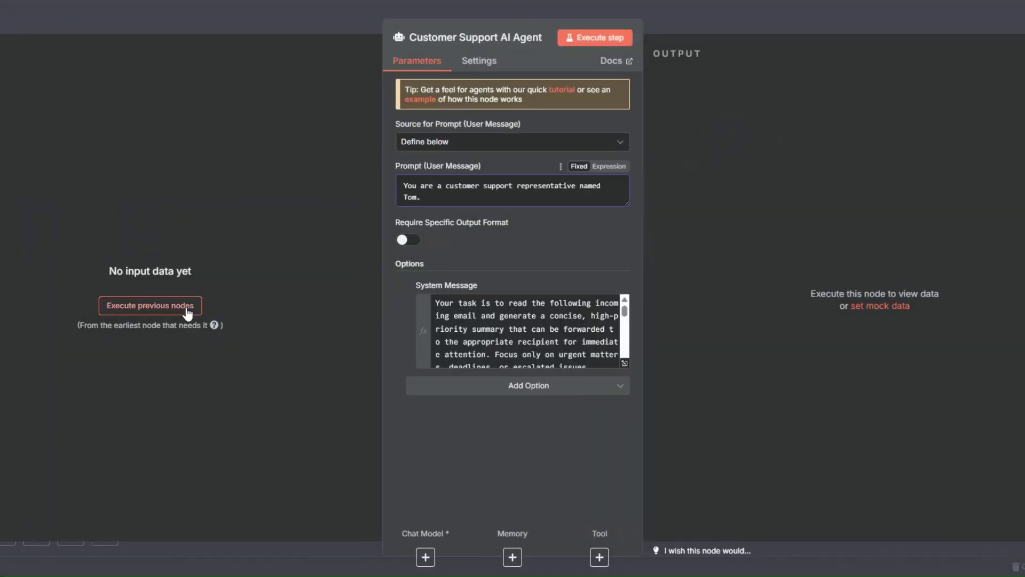
click(172, 312)
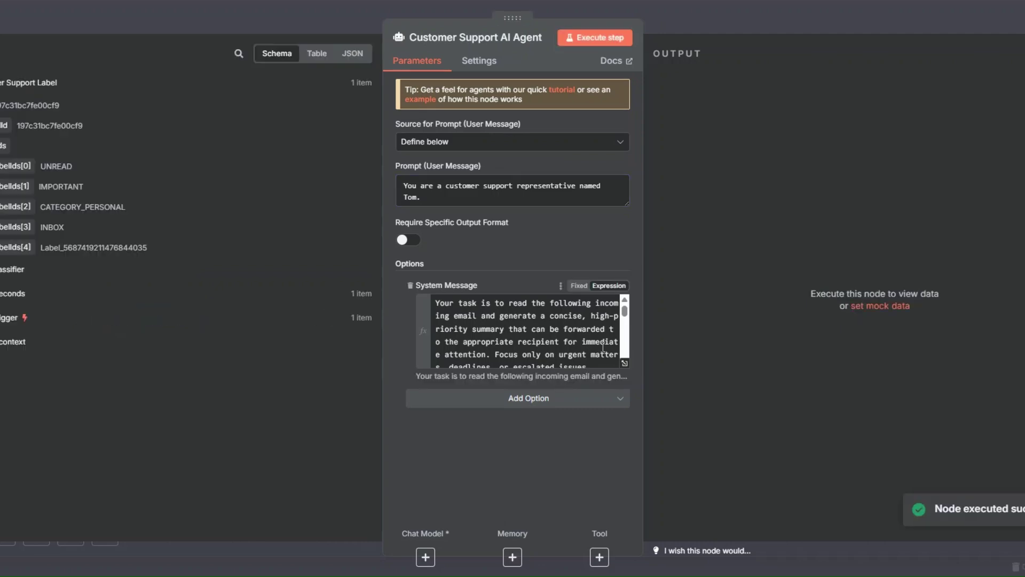
Replace the system message with a friendly Luxe Automation support-agent prompt containing "Email from:" and "Email content:" sections plus reply-only and sign-off instructions.
click(560, 302)
key(ctrl+a)
key(BackSpace)
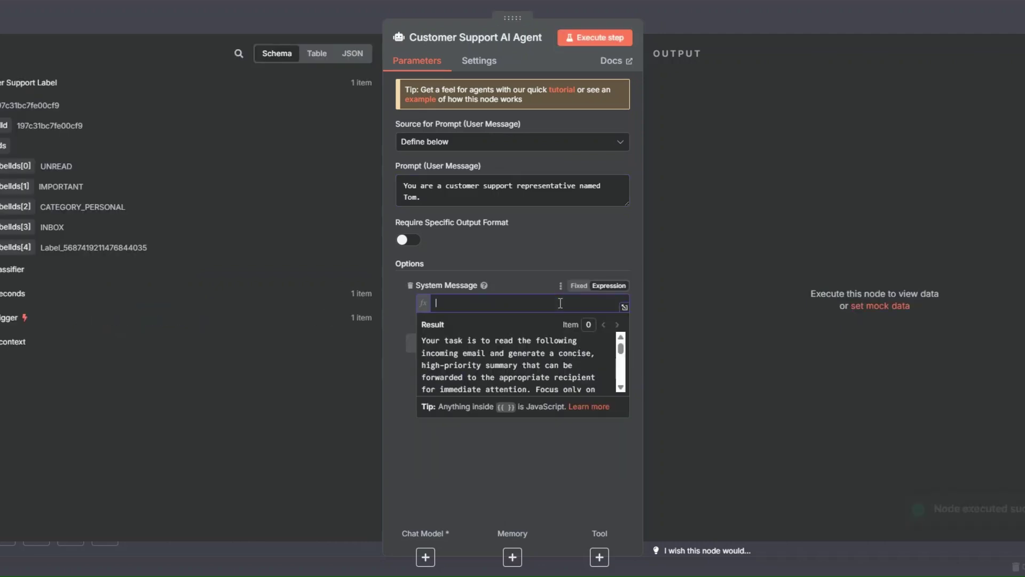
click(449, 194)
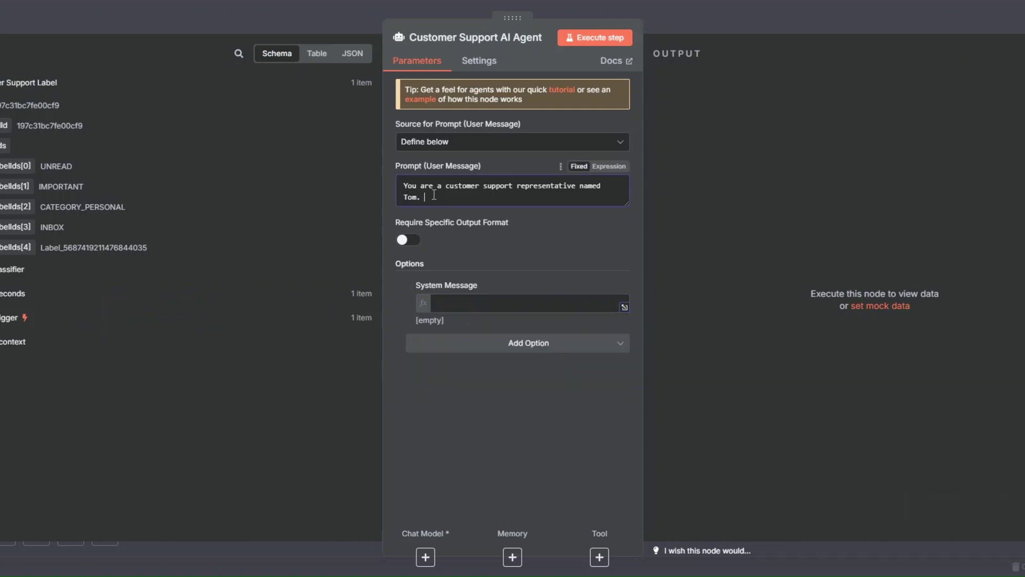
click(540, 303)
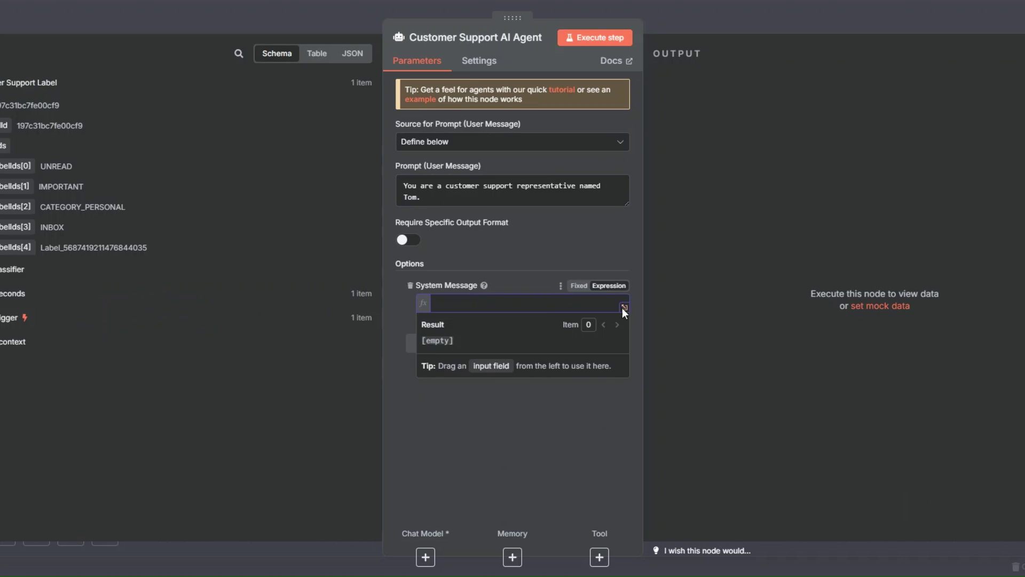
click(623, 307)
text(You are a customer support agent for Luxe Automation. Your job is to respond to customer inquiries in a friendly, helpful, and professional manner. Always aim to provide clear answers, address concerns, and maintain a warm, empathetic tone.  Email from:   Email content:   ---  Important: Output only the reply no additional text or infomation and always sign off as Tom from Luxe Automation.)
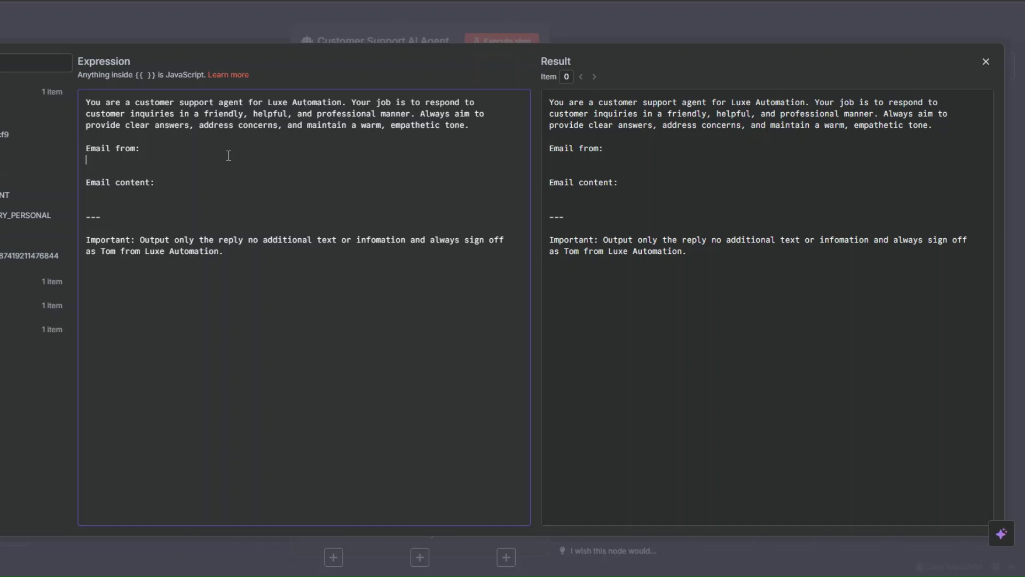
Insert the Email Classifier's headers "from" field after "Email from:" in the system message expression.
click(162, 149)
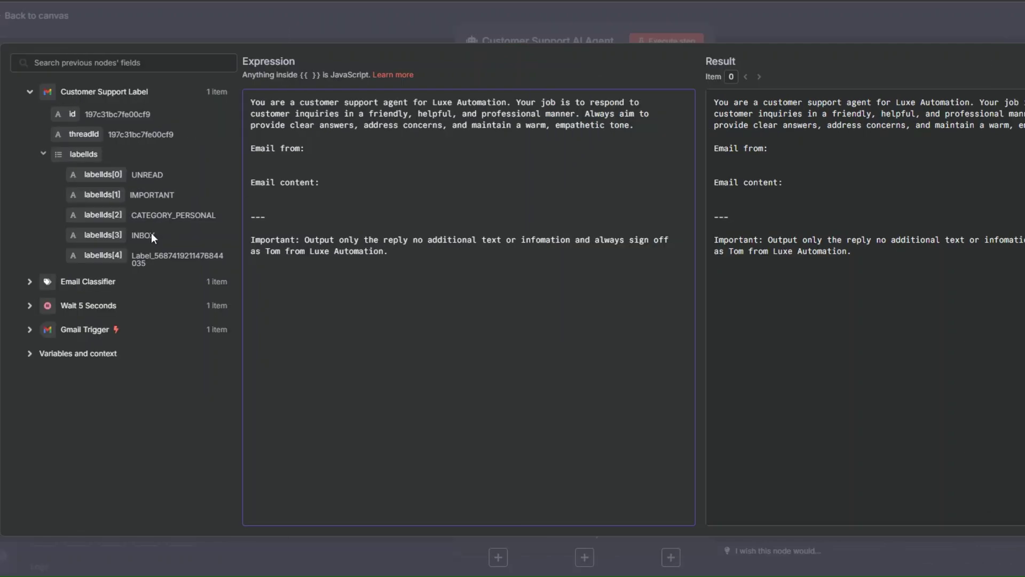
click(90, 282)
scroll(64, 256, down, 5)
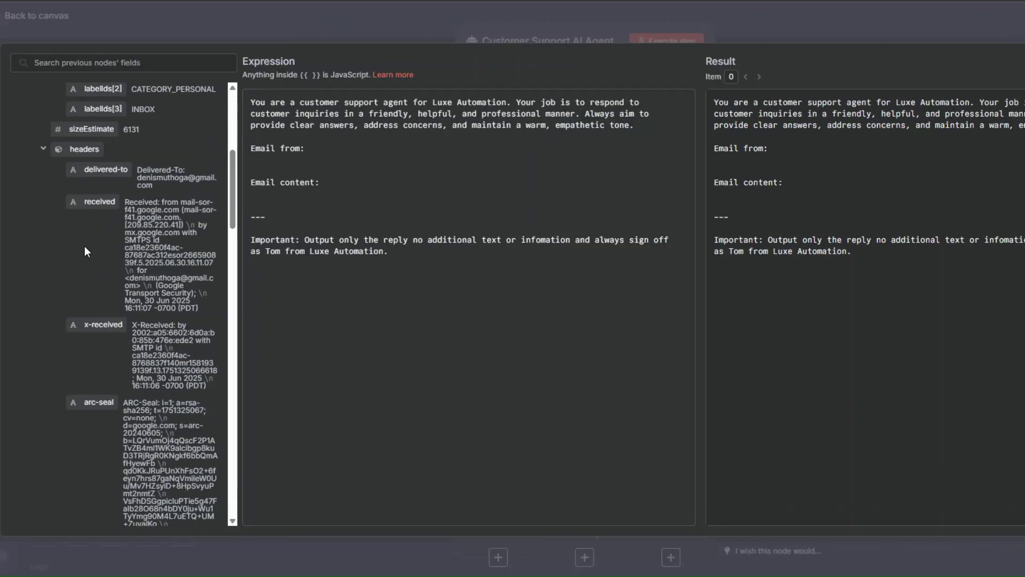
scroll(85, 251, down, 10)
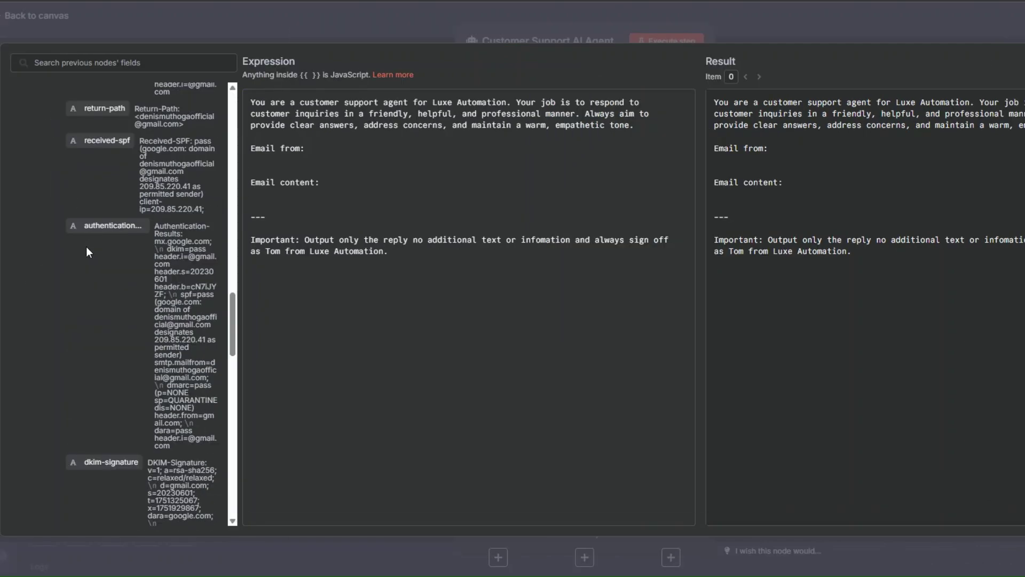
scroll(132, 184, down, 1)
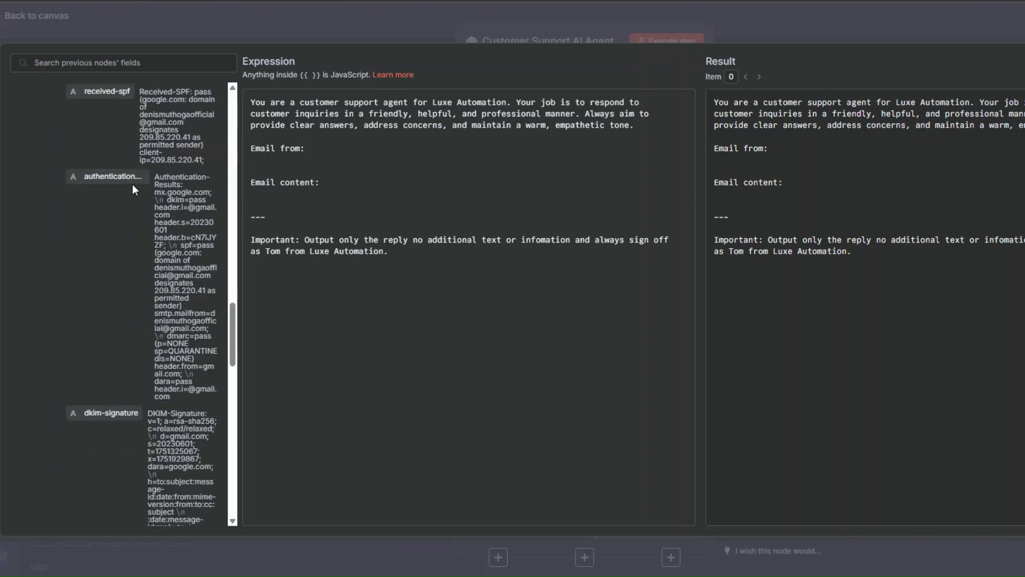
scroll(132, 184, down, 15)
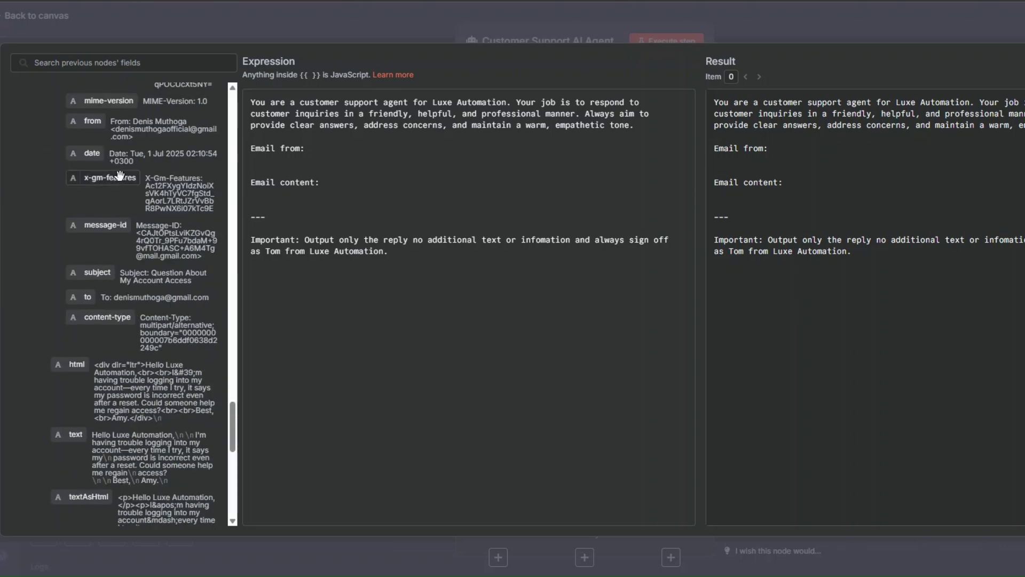
scroll(119, 176, up, 1)
drag(94, 184, 309, 151)
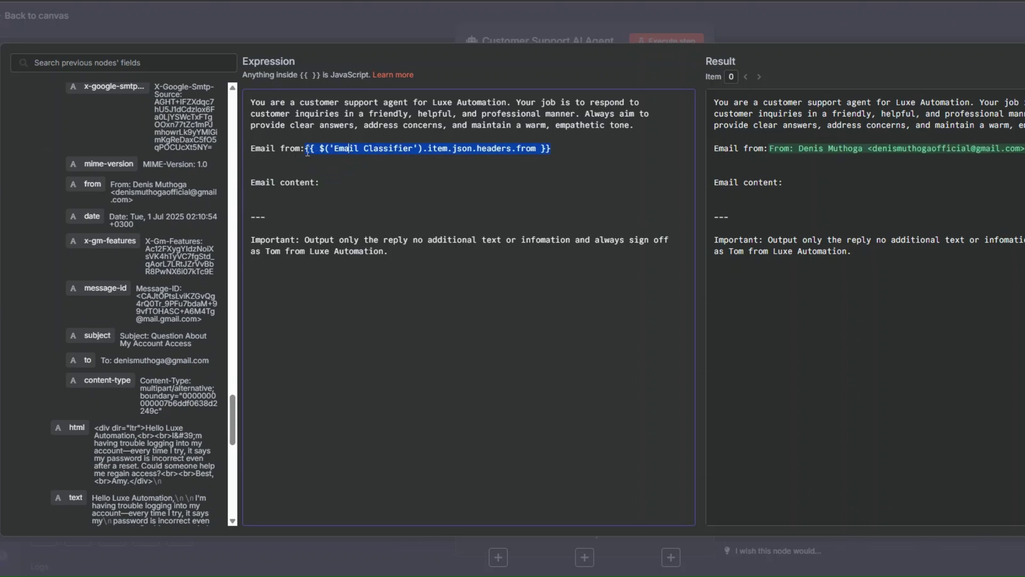
Insert the Email Classifier's text field after "Email content:" in the system message and close the expression editor.
scroll(100, 225, down, 3)
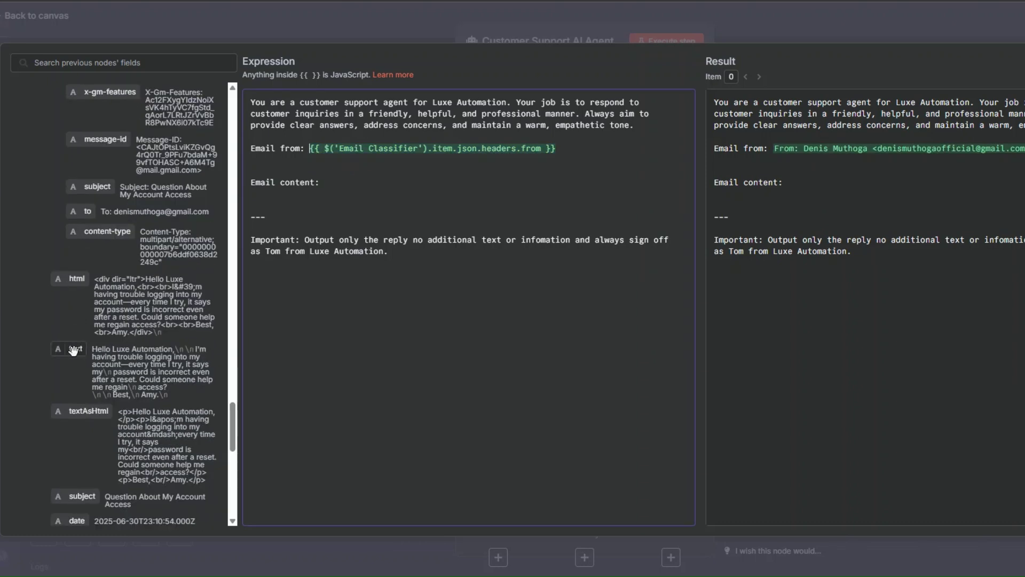
drag(74, 350, 322, 183)
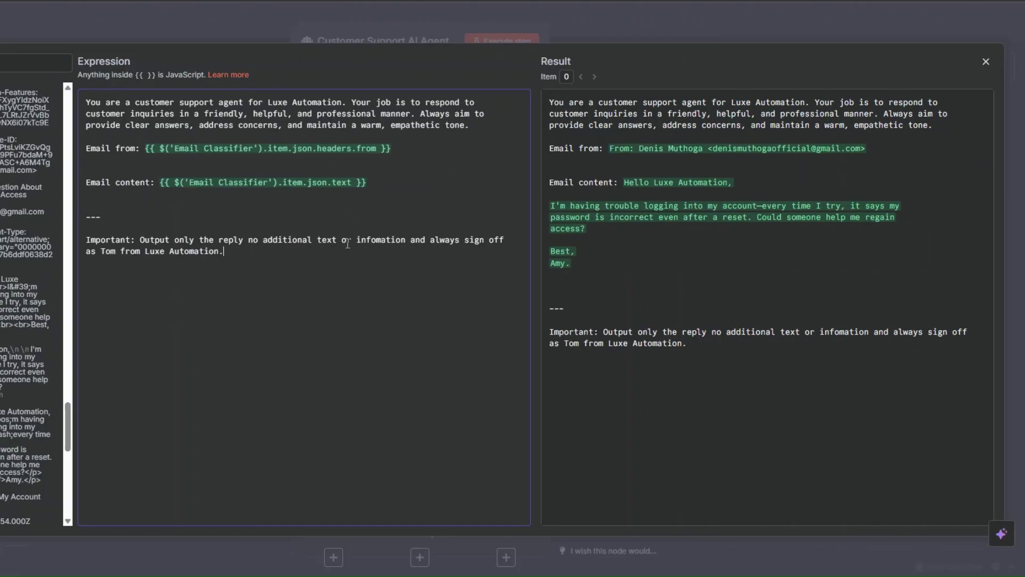
click(230, 254)
key(Escape)
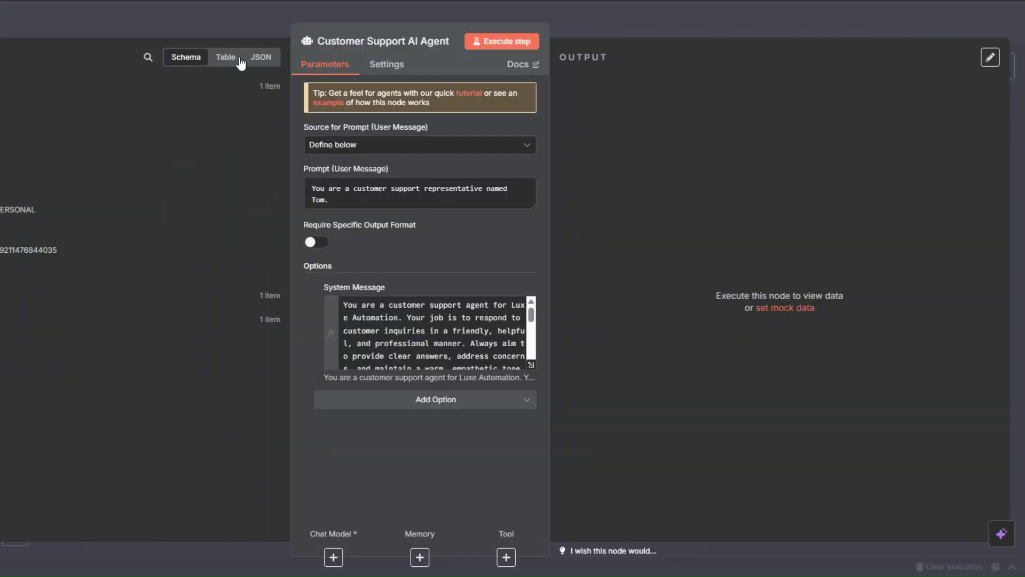
Try executing the Customer Support AI Agent, and reposition the agent and OpenAI Chat Model nodes to make room for a separate chat model.
click(500, 41)
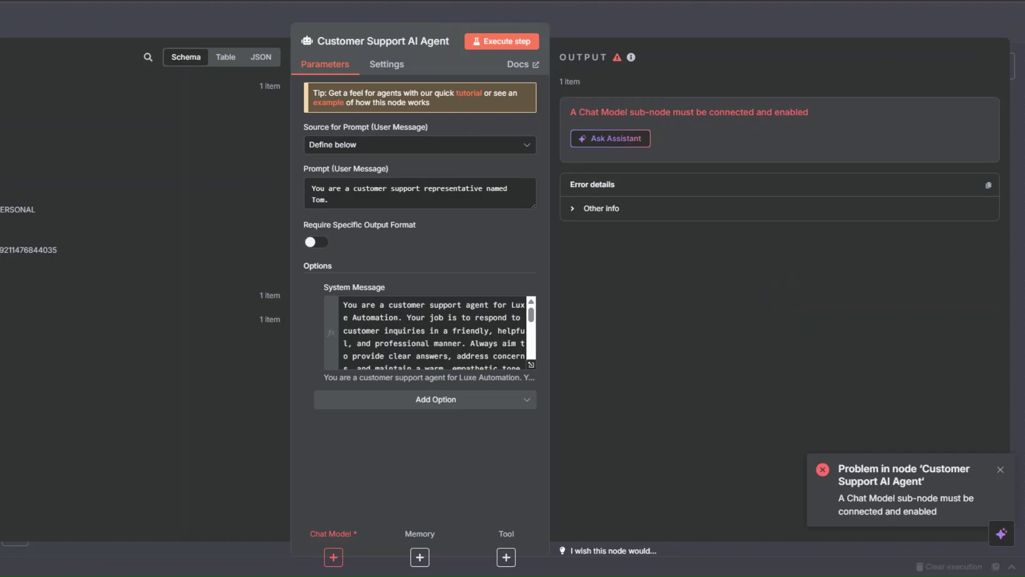
key(Escape)
click(465, 297)
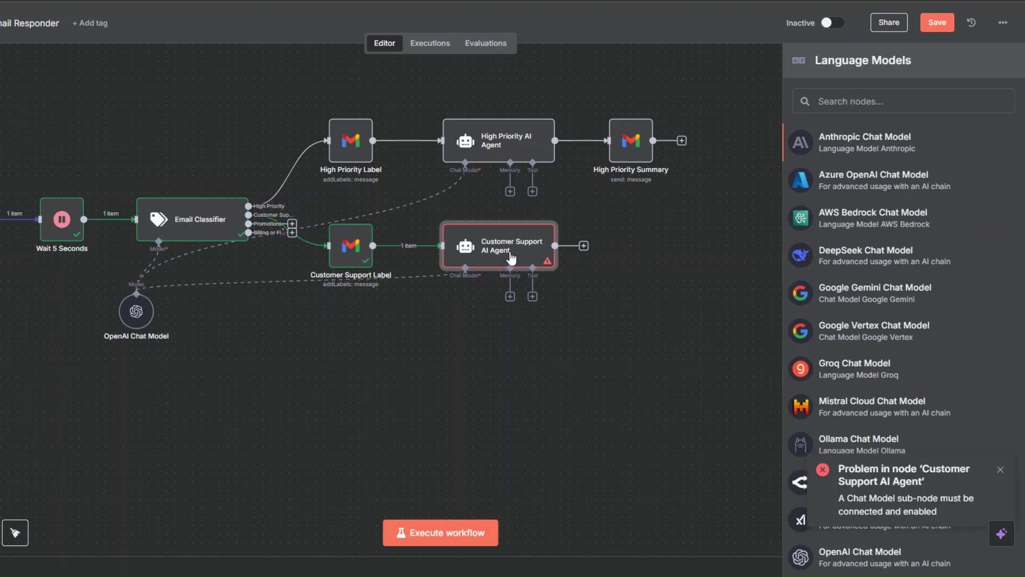
mouse_move(516, 242)
mouse_down()
mouse_move(517, 268)
mouse_move(498, 251)
mouse_move(507, 250)
mouse_up()
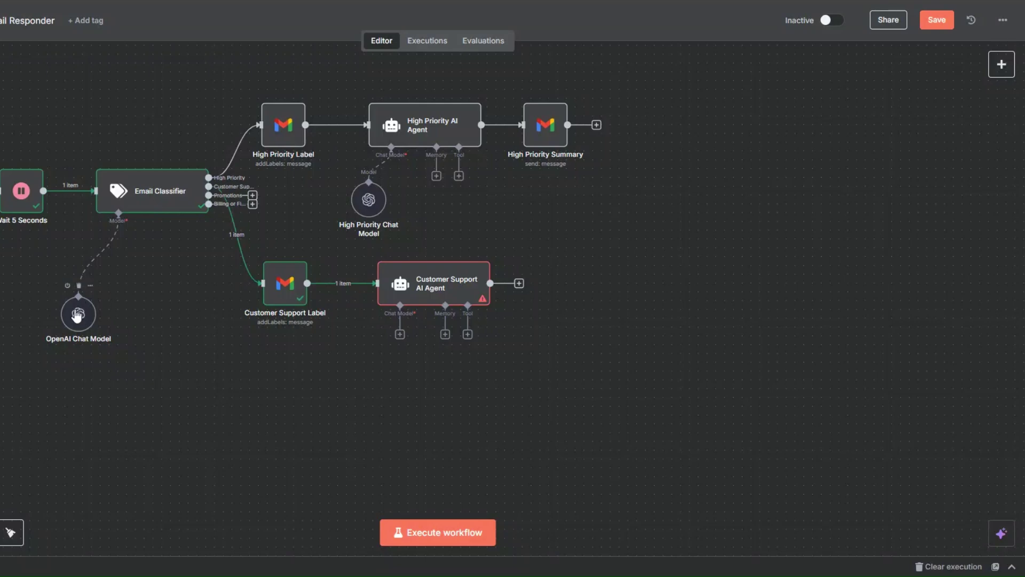
drag(77, 316, 70, 288)
Attach a new OpenAI Chat Model to the Customer Support AI Agent, using the OpenAi account credential and the gpt-4.1-mini model.
click(399, 334)
scroll(825, 260, down, 1)
click(833, 528)
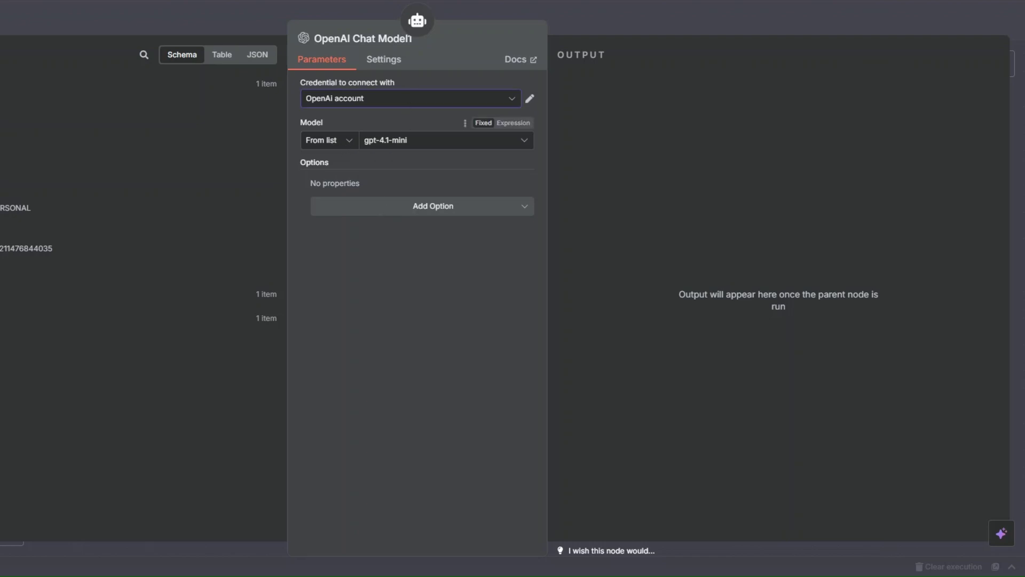
key(Escape)
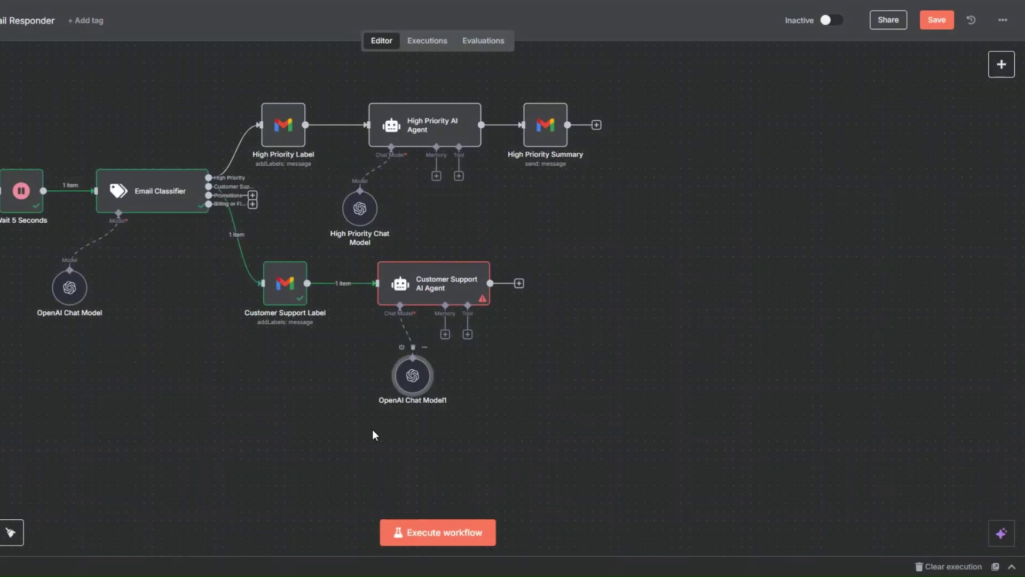
Rename the new chat model node to "Customer Support Chat Model".
right_click(411, 377)
click(336, 156)
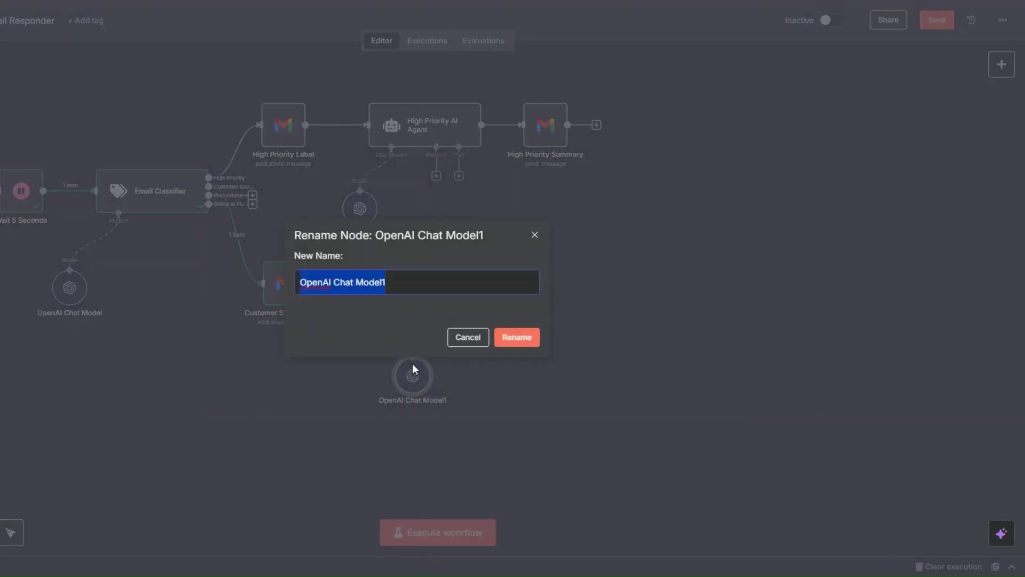
text(Customer Support)
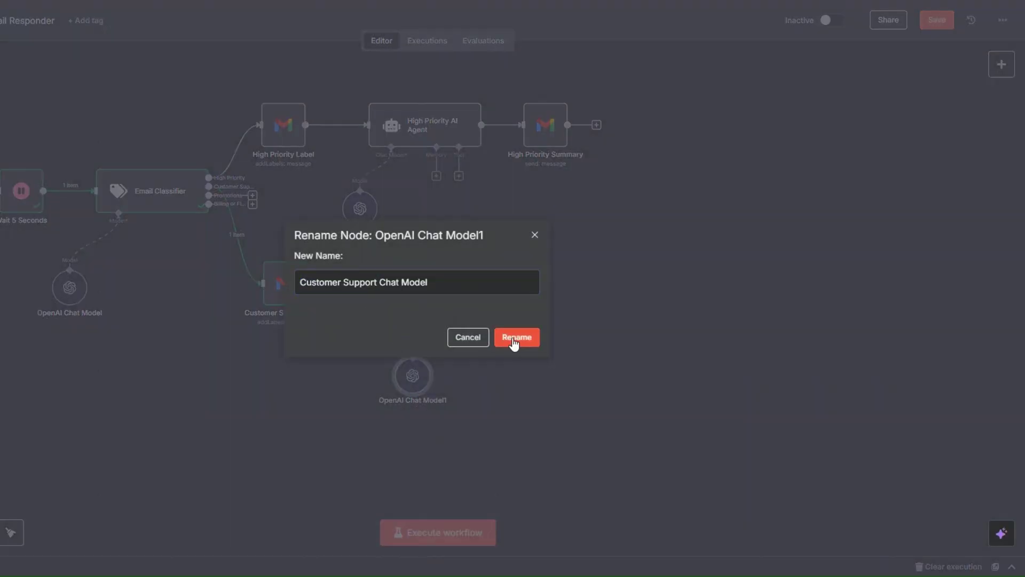
click(515, 338)
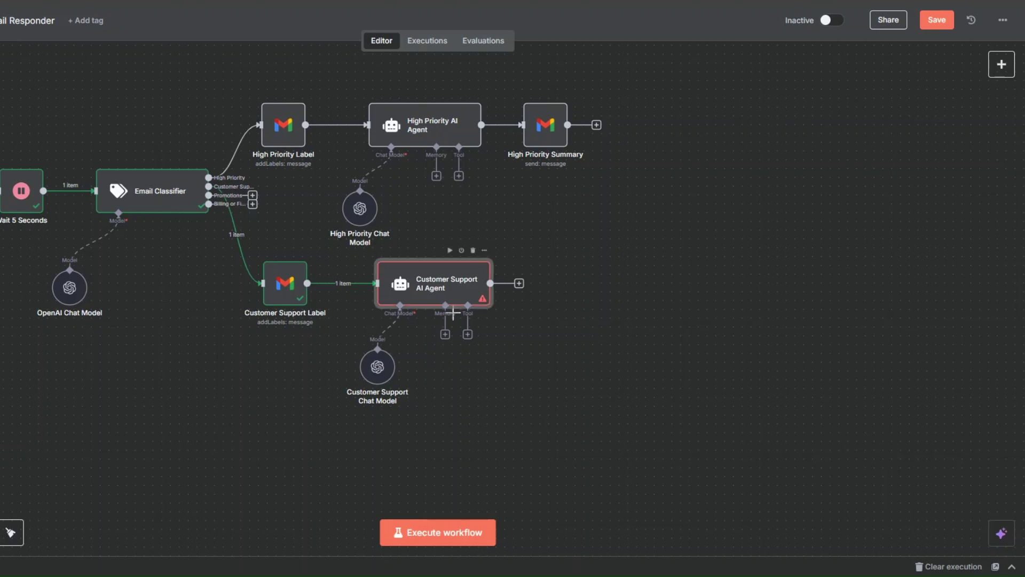
Execute the Customer Support AI Agent step and review its generated reply in table view.
right_click(428, 297)
click(460, 315)
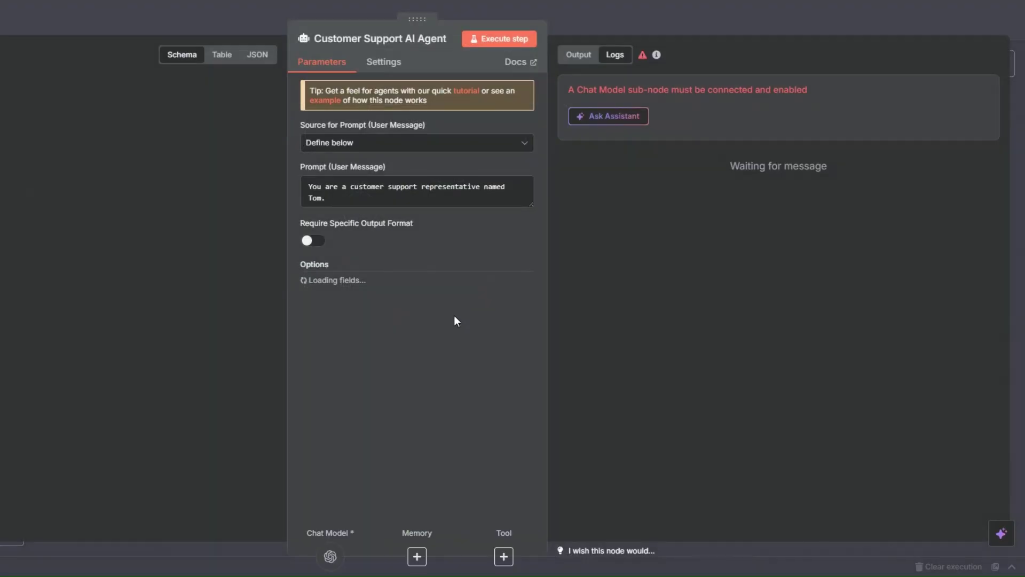
click(484, 40)
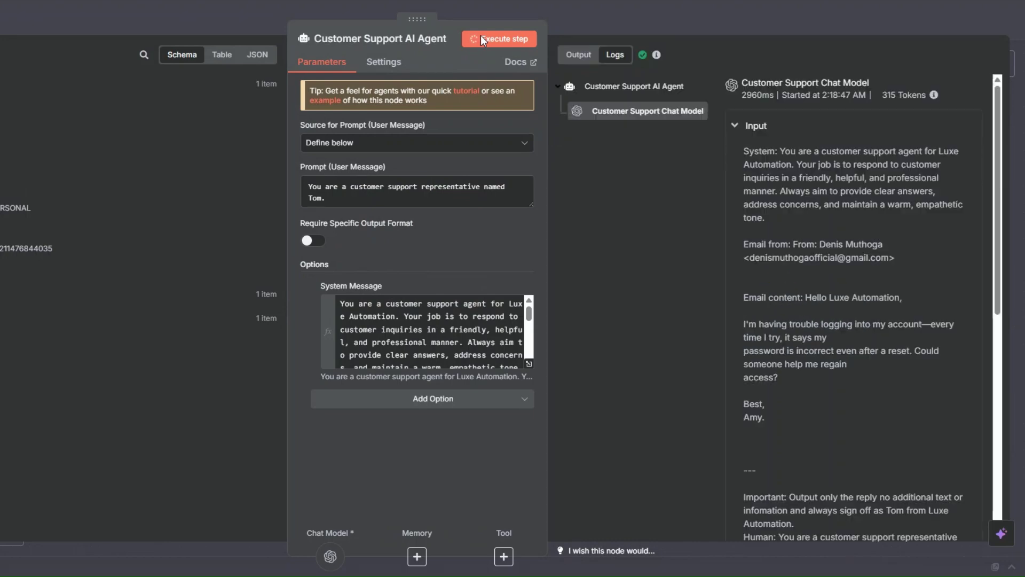
click(580, 55)
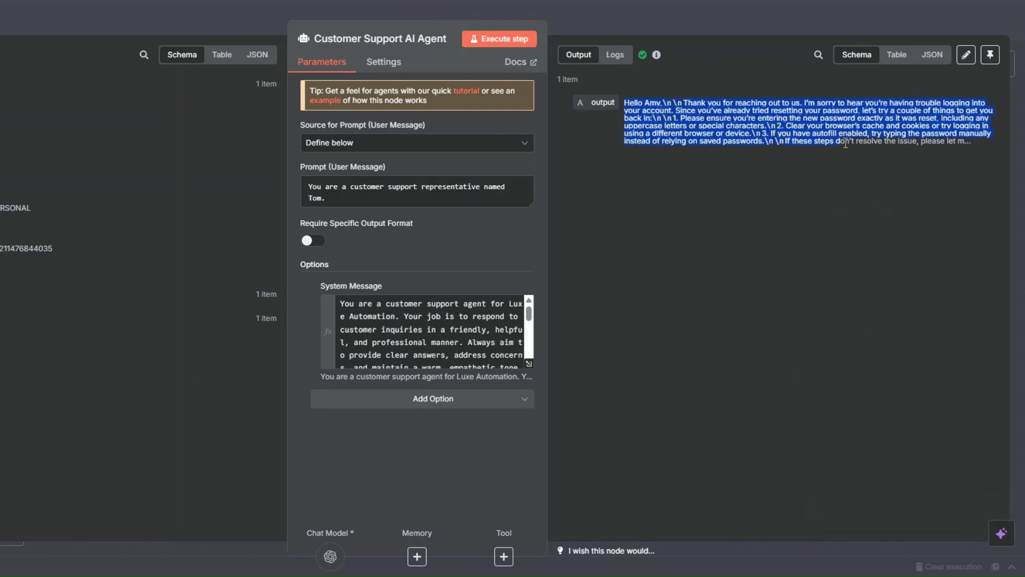
click(897, 55)
drag(564, 122, 920, 188)
click(904, 233)
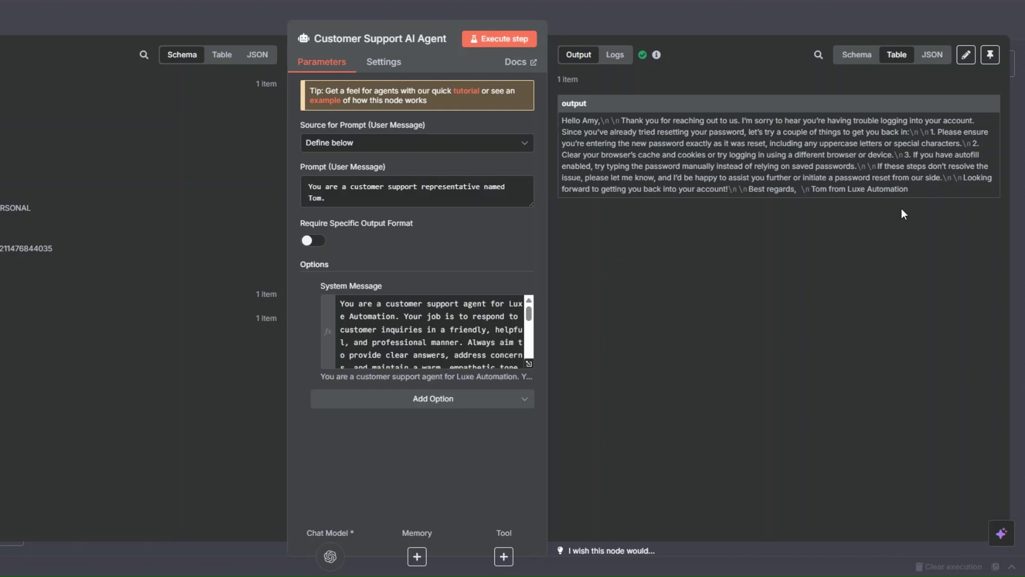
key(Escape)
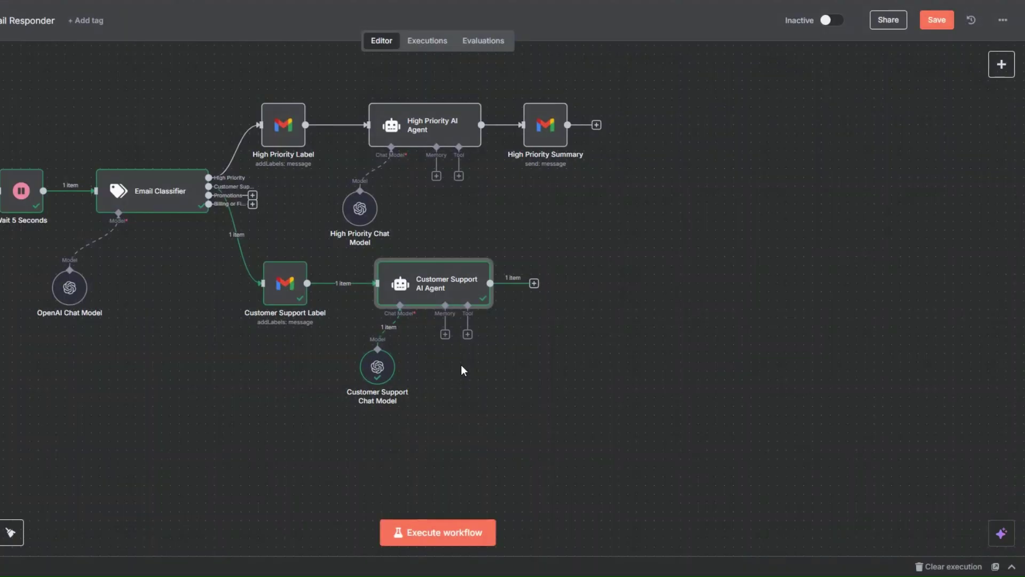
Add a Gmail "Reply to a message" node after the Customer Support AI Agent.
click(535, 283)
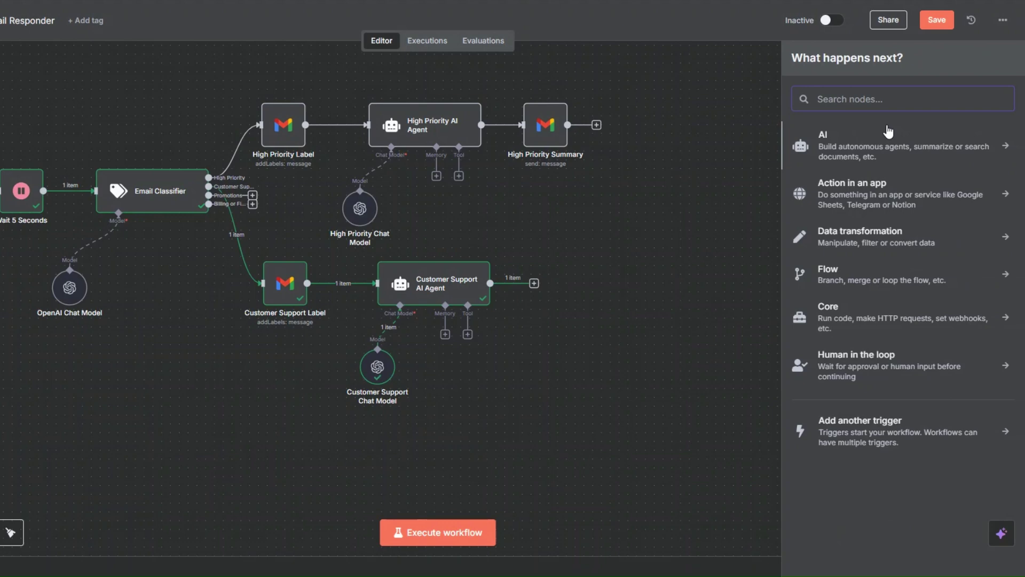
text(gmail)
click(833, 137)
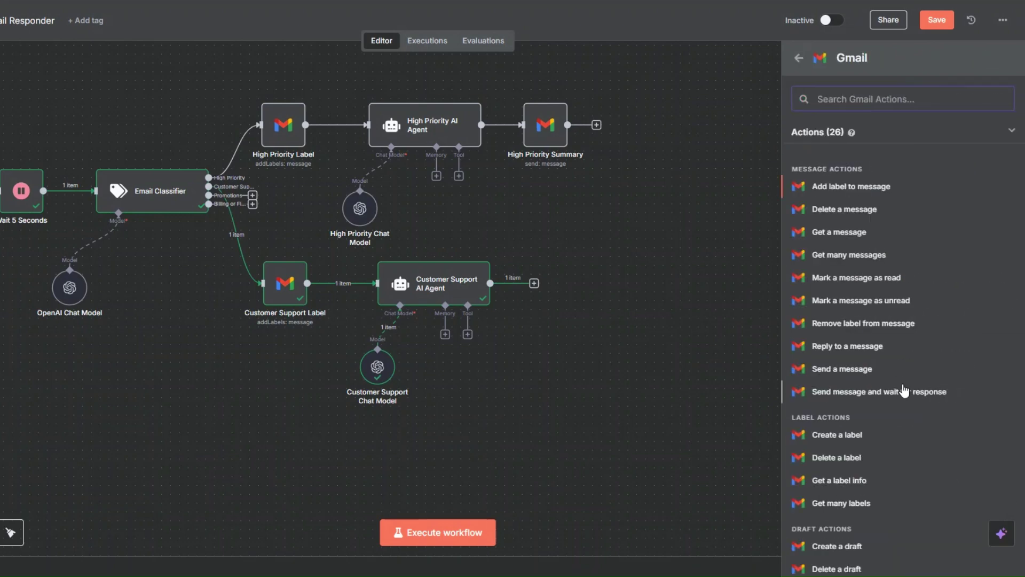
click(852, 347)
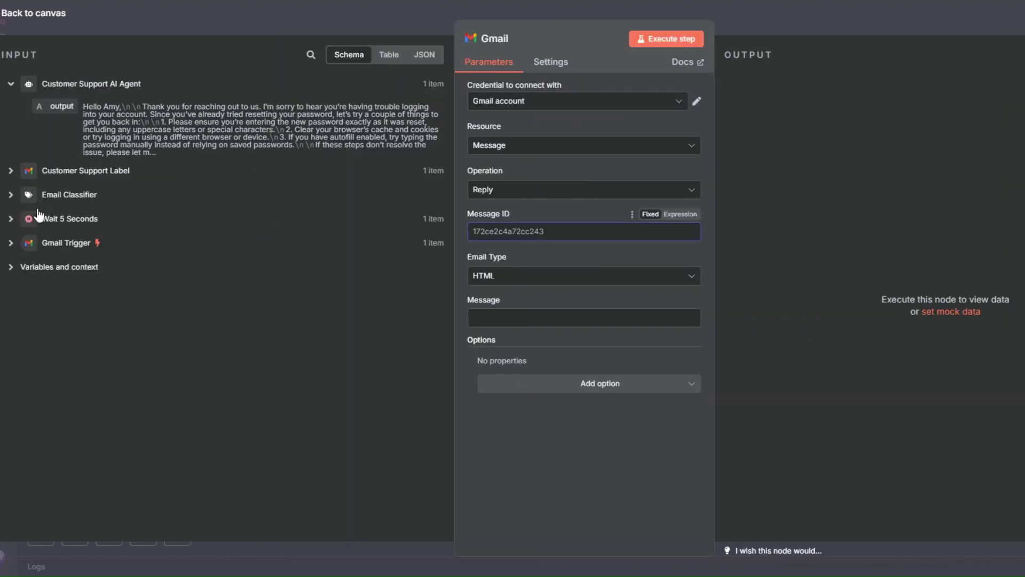
Map the reply's Message ID to the Customer Support Label's id and set the email type to Text.
click(11, 170)
drag(53, 193, 555, 231)
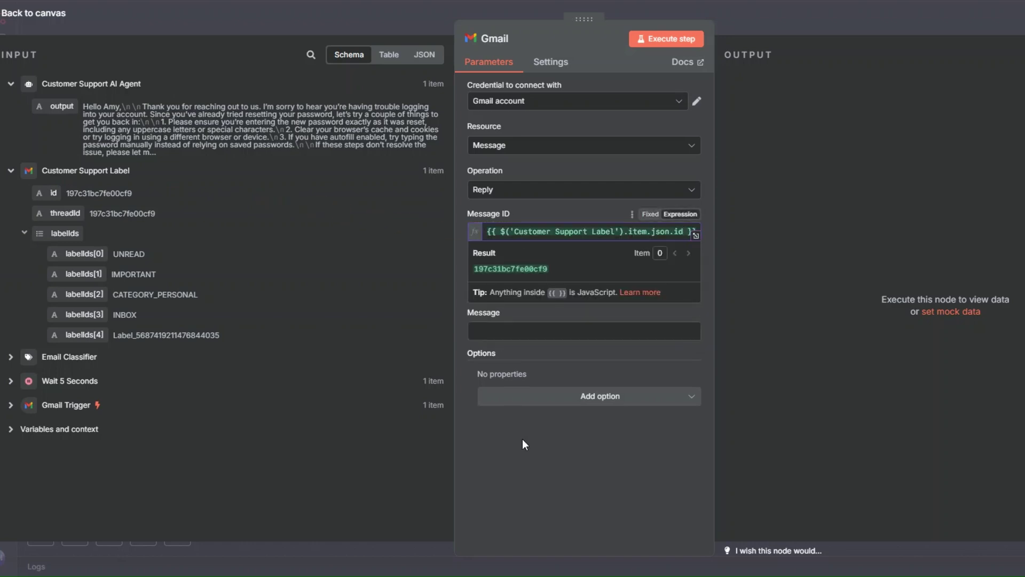
click(496, 289)
click(497, 323)
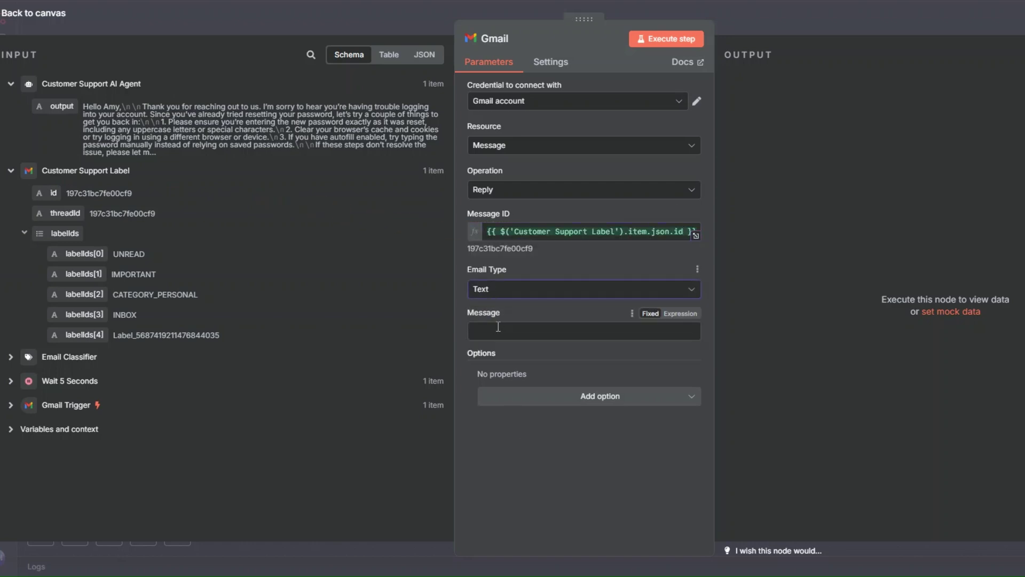
Set the reply message to the Customer Support AI Agent's output, execute the Gmail node and return to the canvas.
click(498, 327)
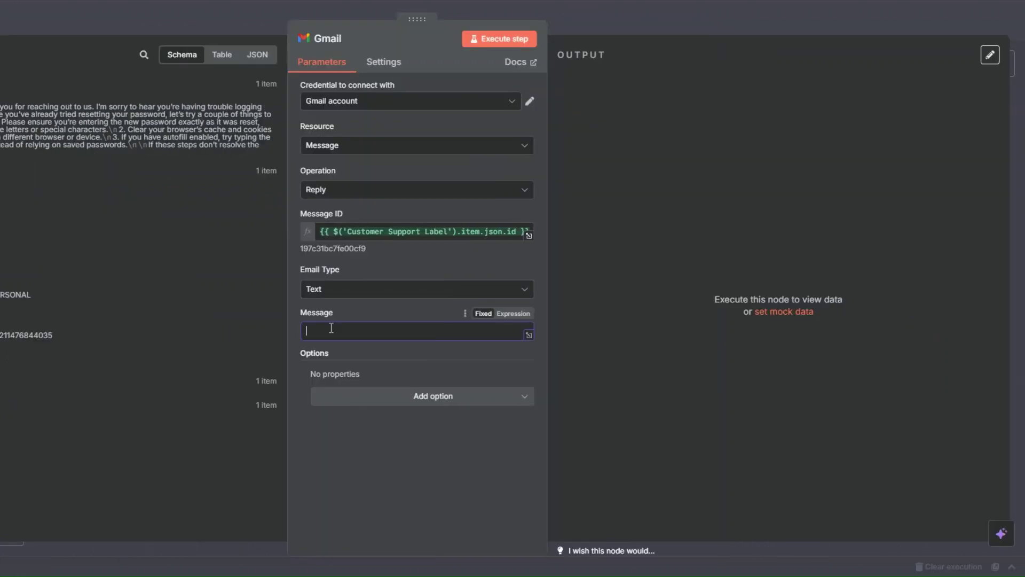
drag(0, 106, 351, 337)
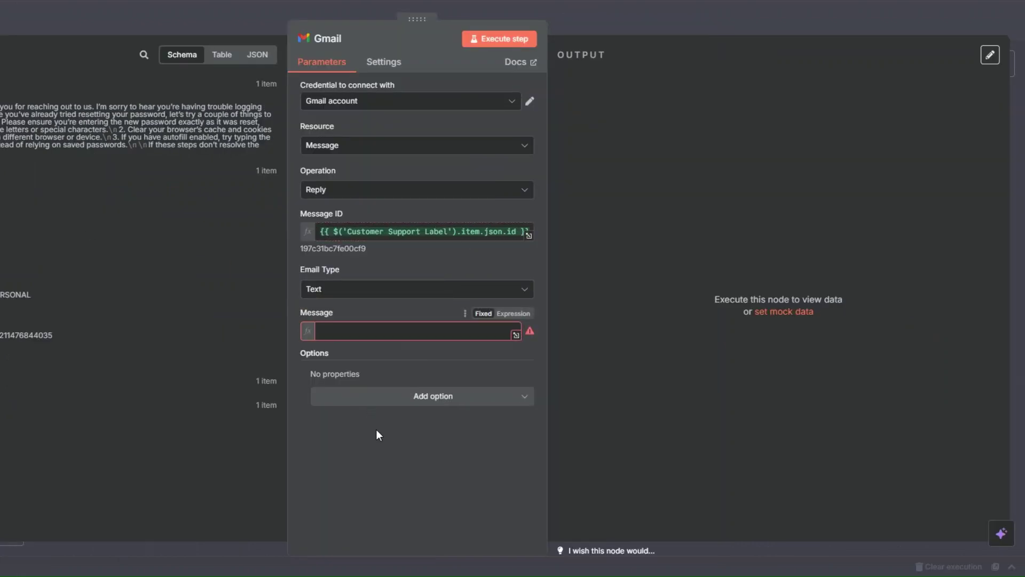
click(363, 463)
click(501, 37)
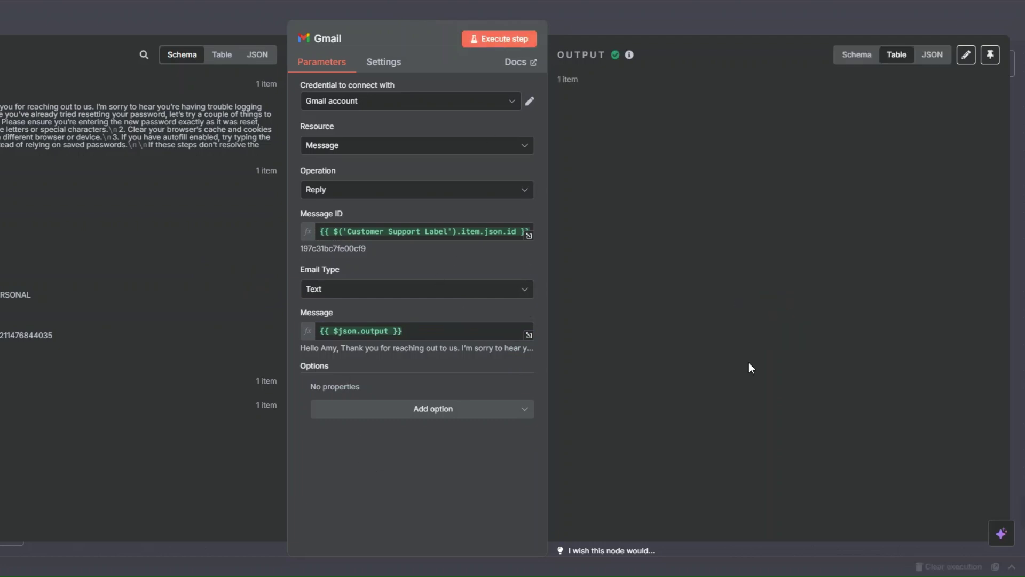
key(Escape)
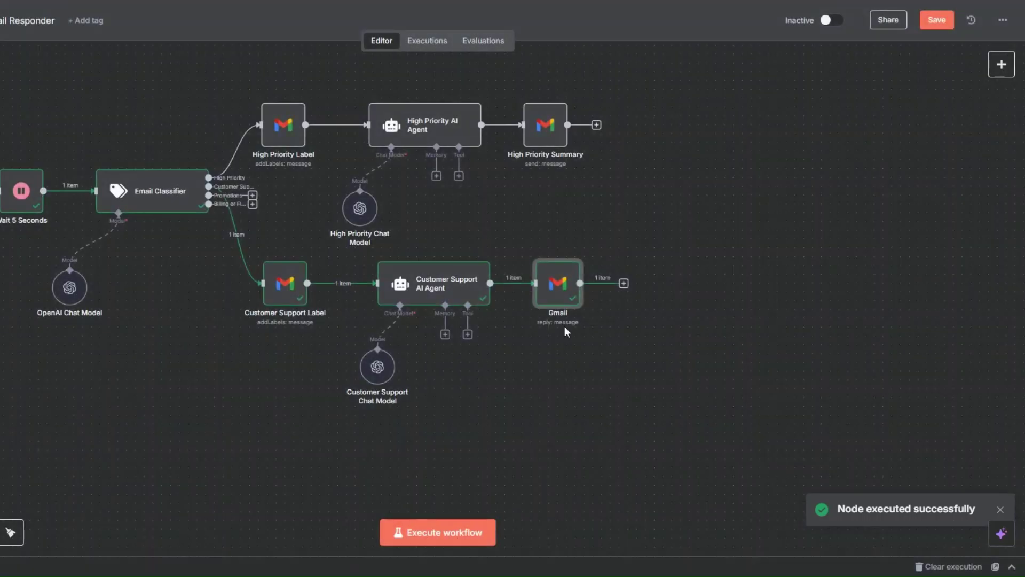
Rename the Gmail reply node after the Customer Support AI Agent as "Customer Support Response".
right_click(552, 302)
click(584, 350)
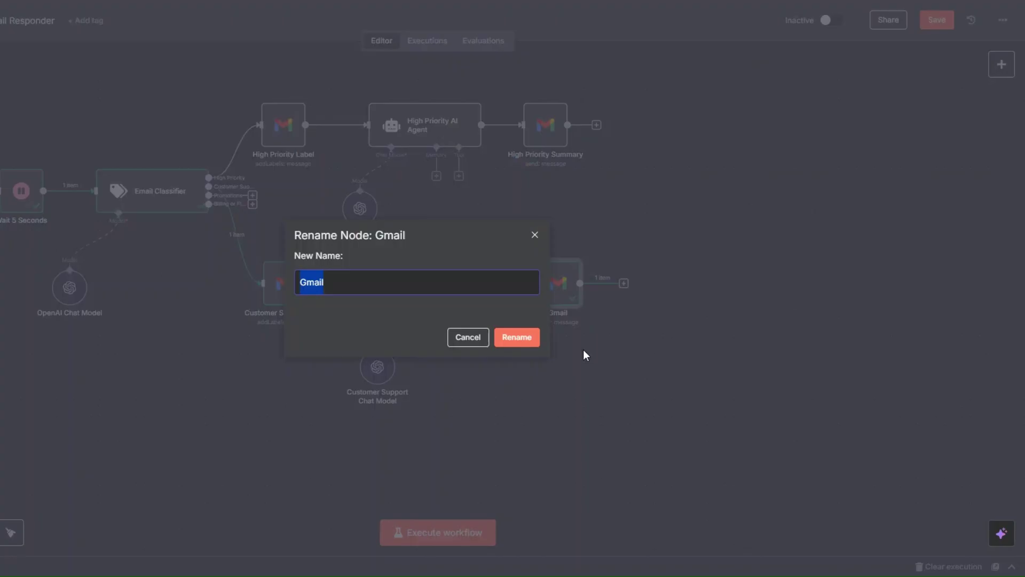
text(Customer Support Respons)
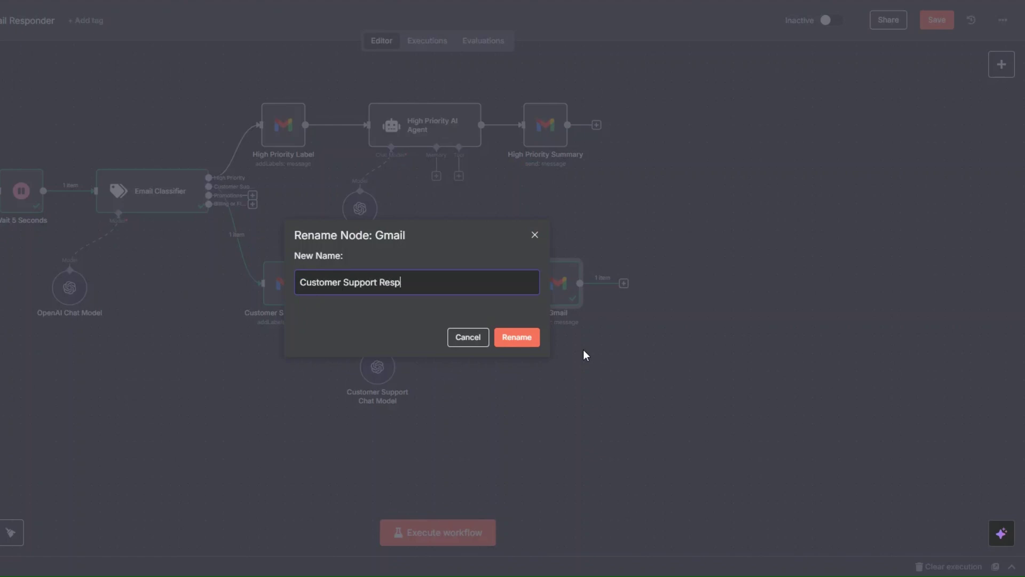
text(e)
click(517, 344)
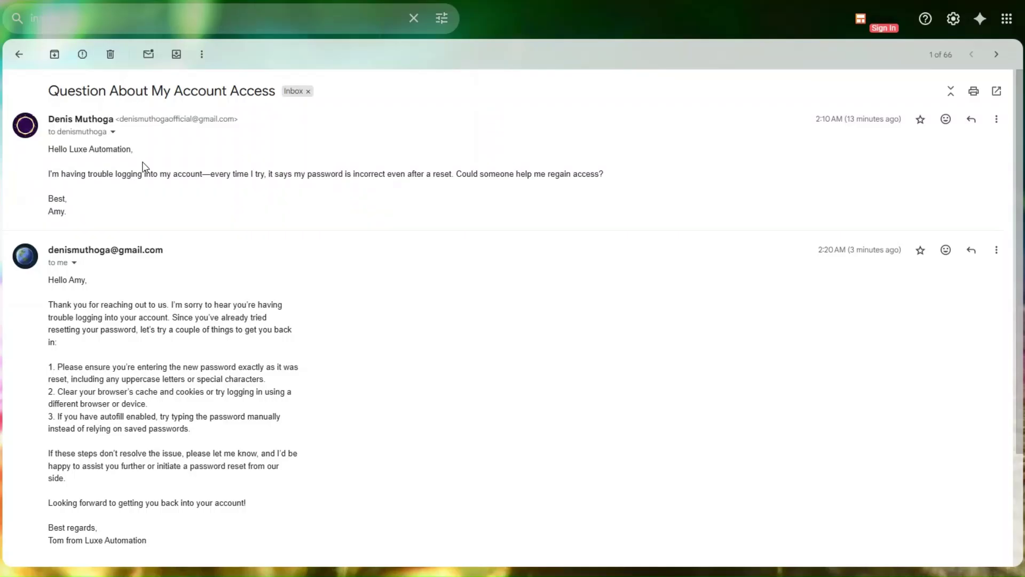
Switch to Gmail and compare the "Question About My Account Access" email with the automated reply in its thread.
drag(50, 149, 67, 212)
click(94, 223)
scroll(176, 225, down, 3)
scroll(168, 273, up, 3)
scroll(80, 299, down, 3)
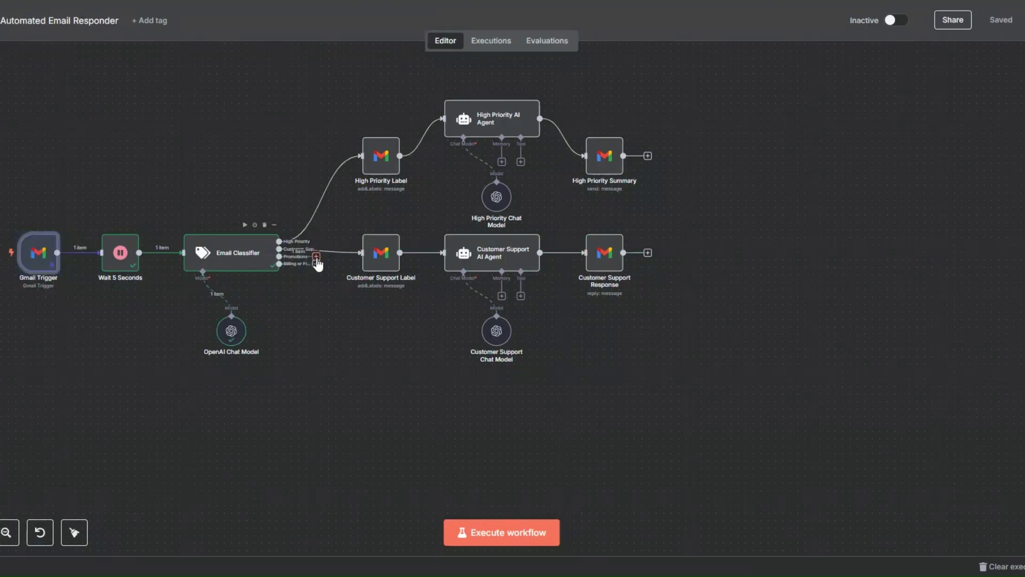
Back in n8n, unpin the Gmail Trigger's data and open the trigger node.
click(316, 257)
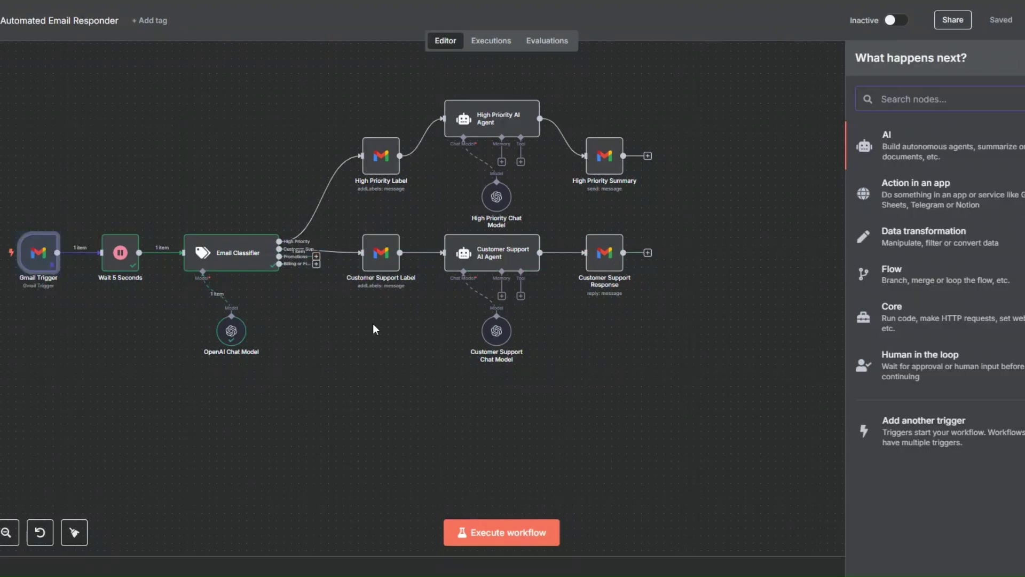
right_click(47, 270)
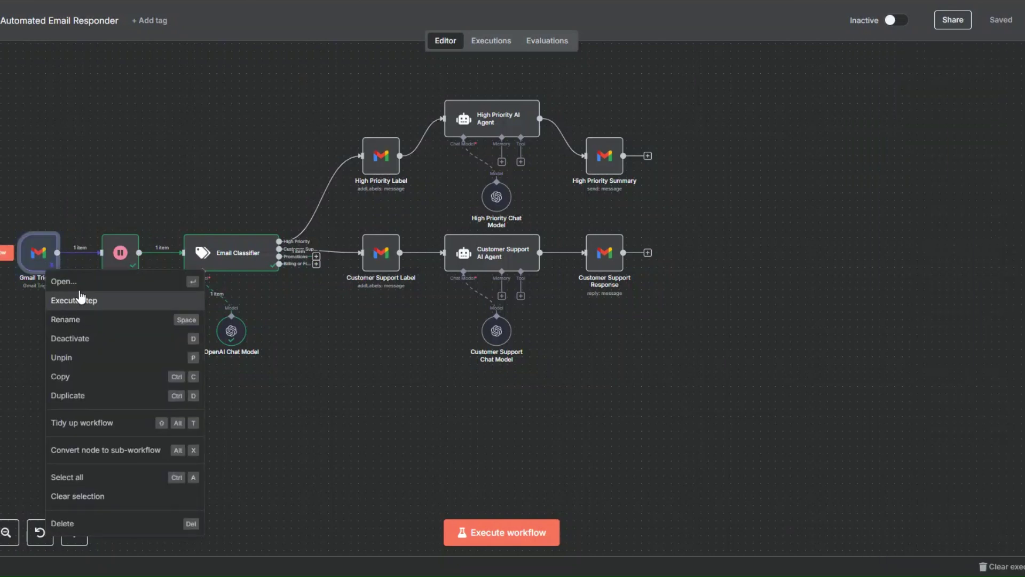
click(82, 359)
right_click(34, 268)
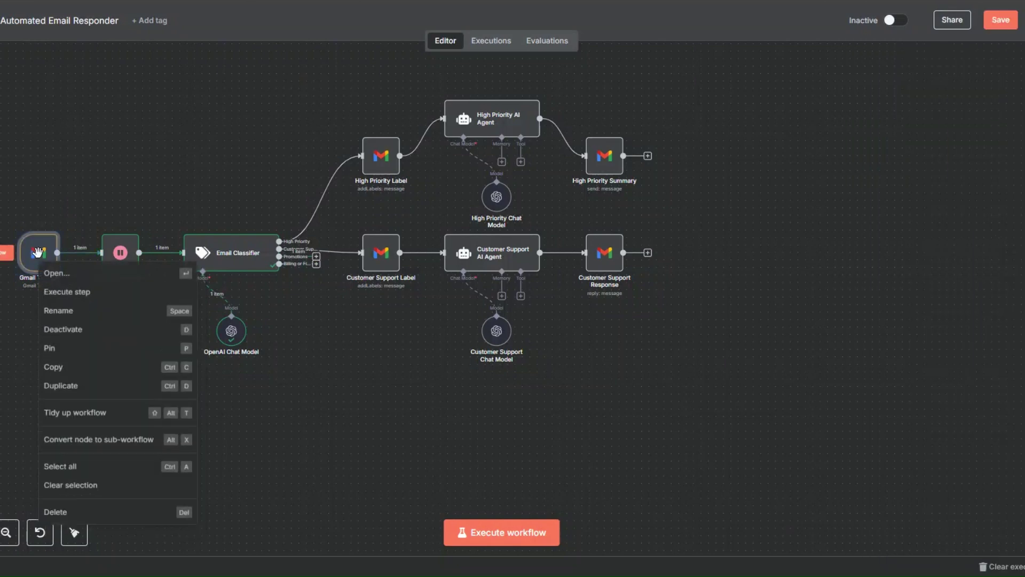
click(58, 276)
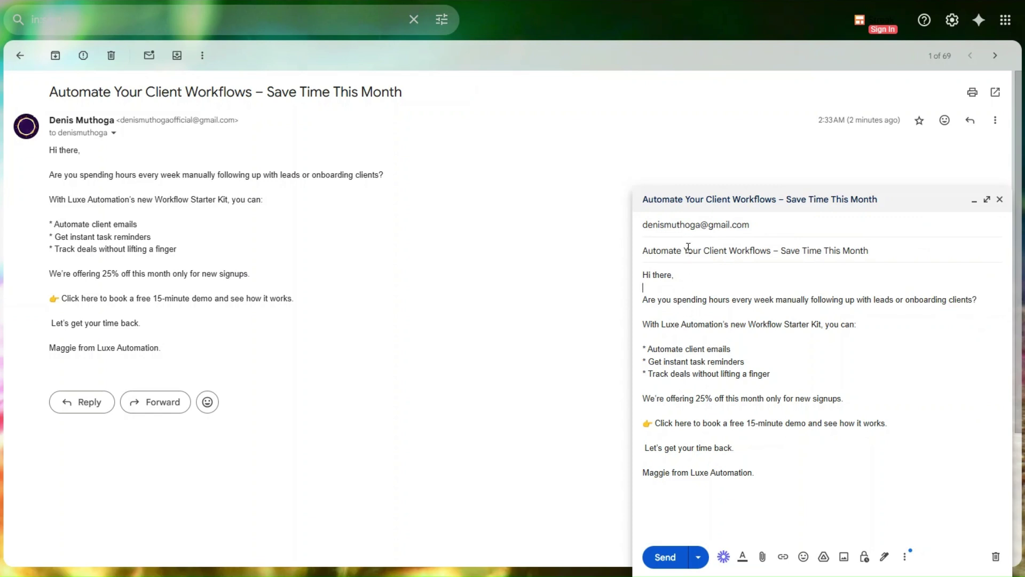
In Gmail, remove the blank line below the greeting and send the "Automate Your Client Workflows – Save Time This Month" test email.
click(673, 289)
key(BackSpace)
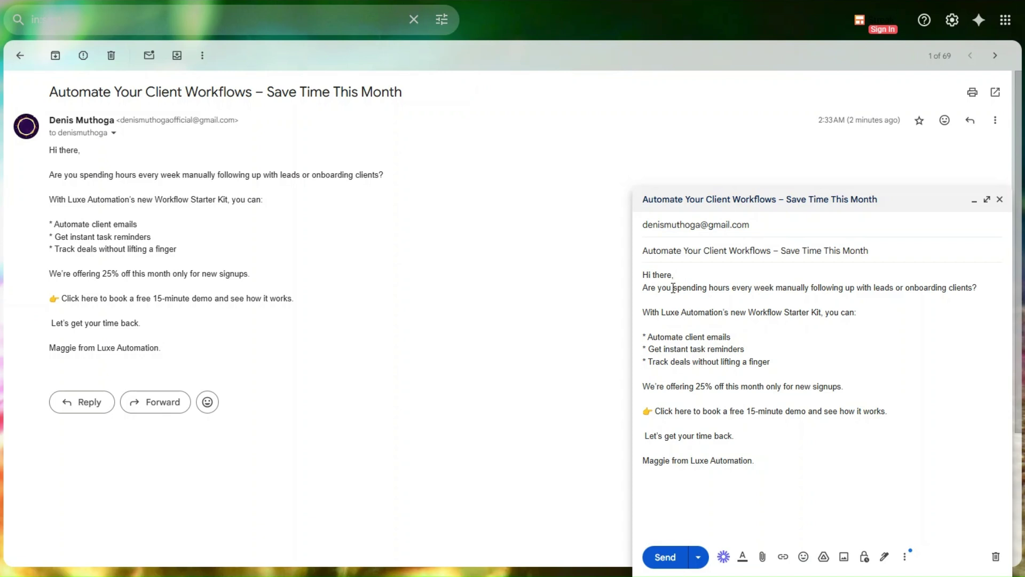
click(670, 557)
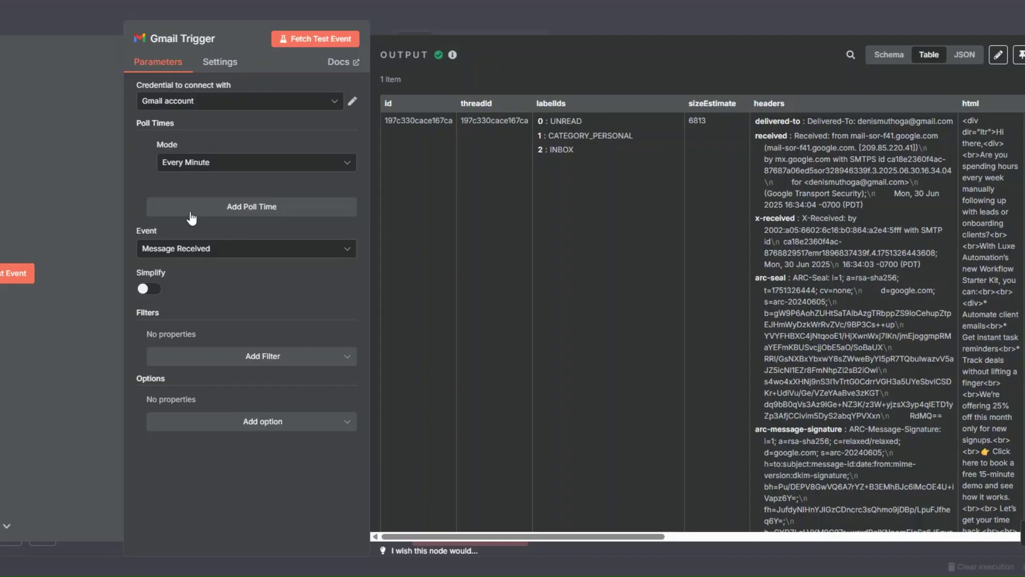
In n8n, fetch a new test event in the Gmail Trigger, check the email's text and subject, and pin the data.
click(316, 38)
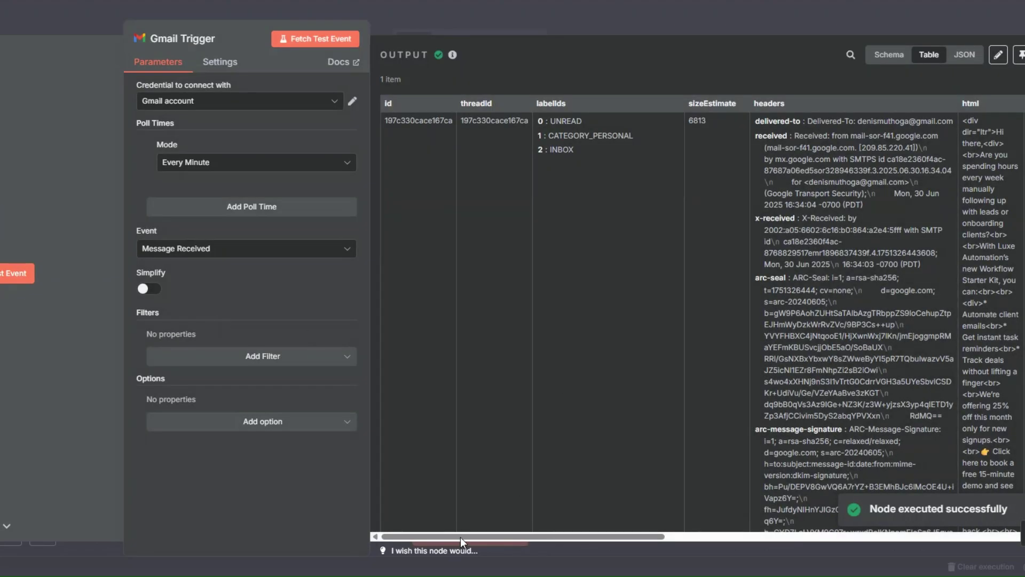
drag(489, 536, 668, 543)
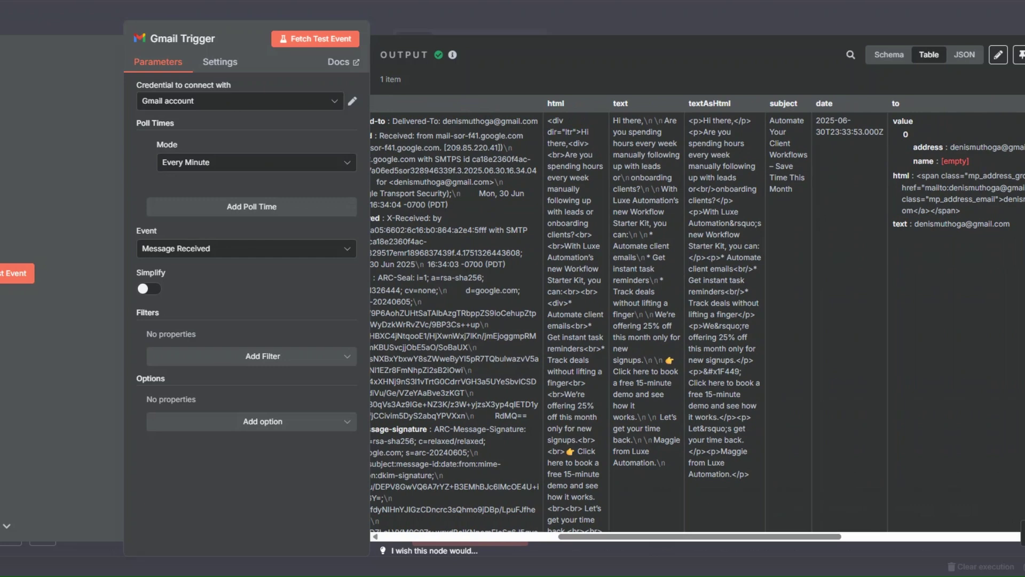
click(122, 284)
right_click(80, 265)
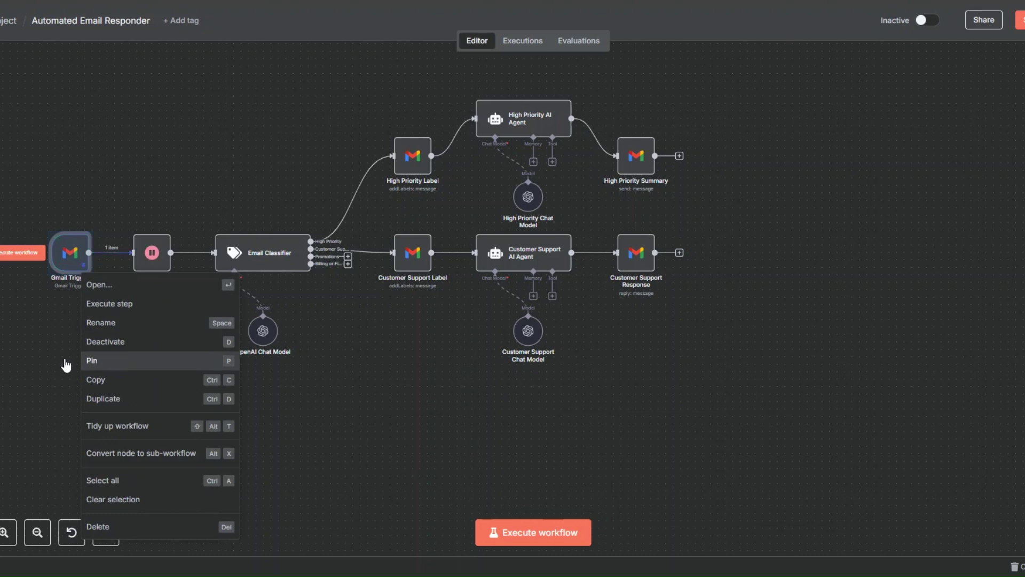
click(94, 362)
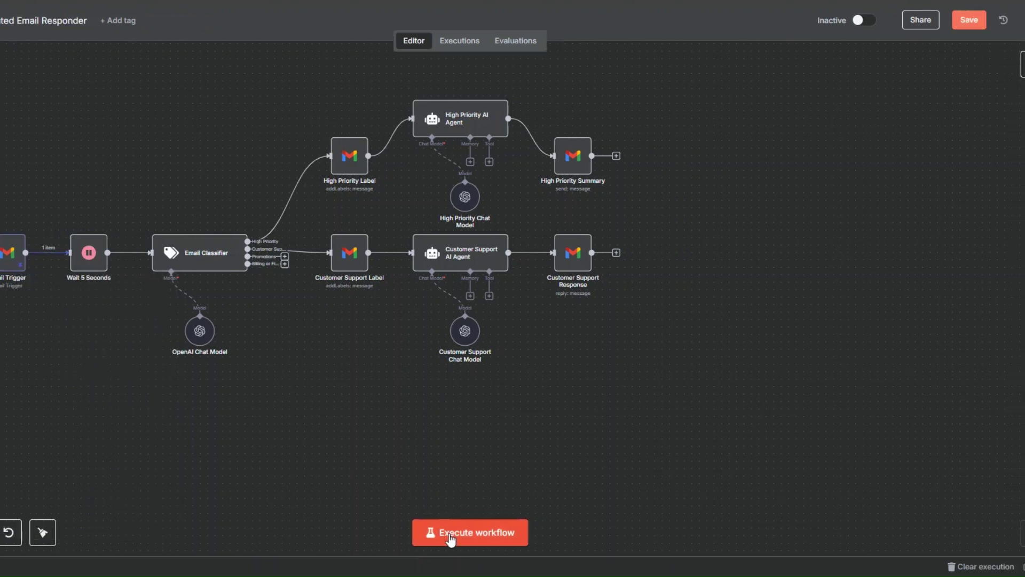
Execute the workflow and review the Email Classifier's Promotions Branch output.
click(510, 533)
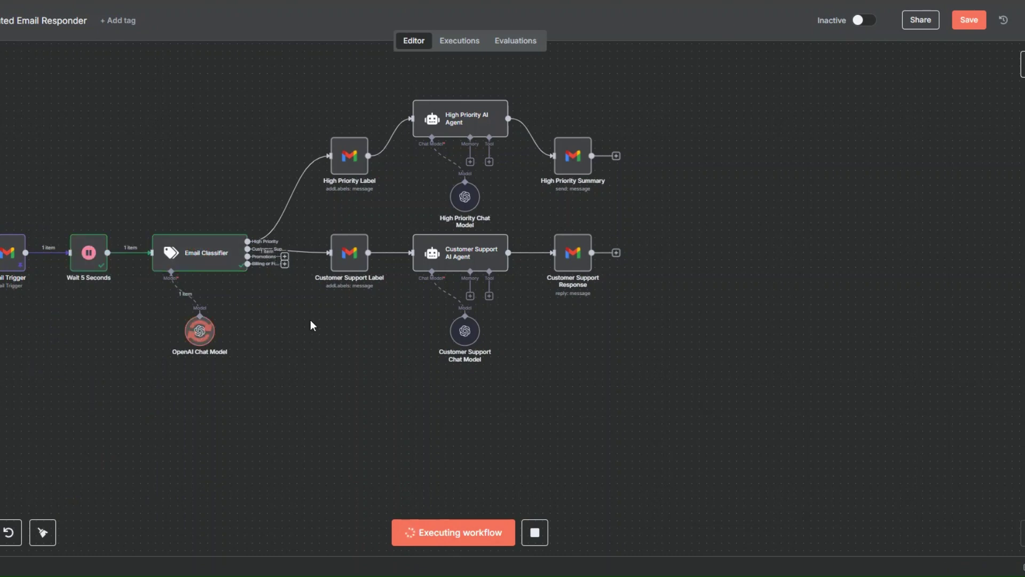
right_click(197, 247)
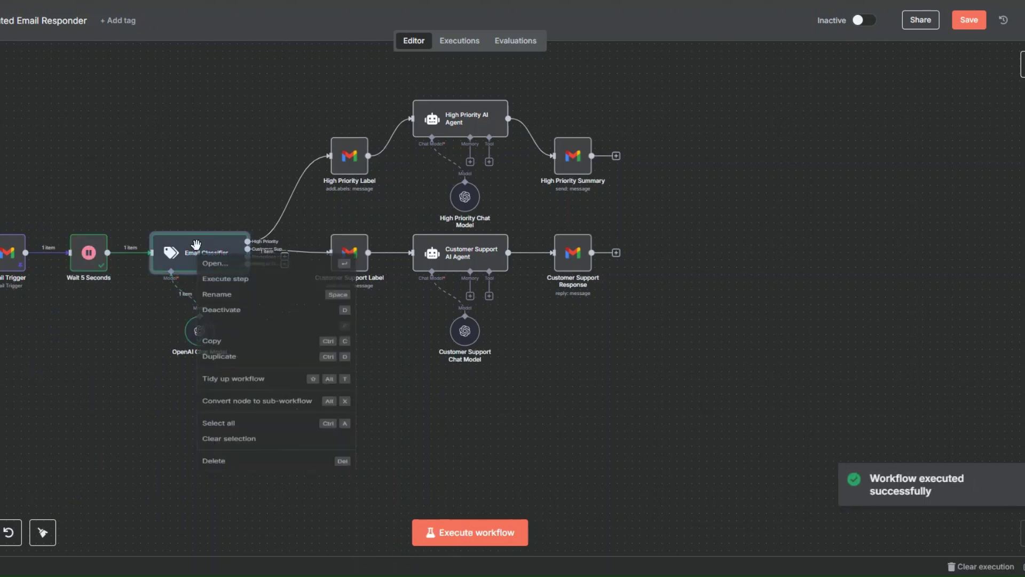
click(272, 274)
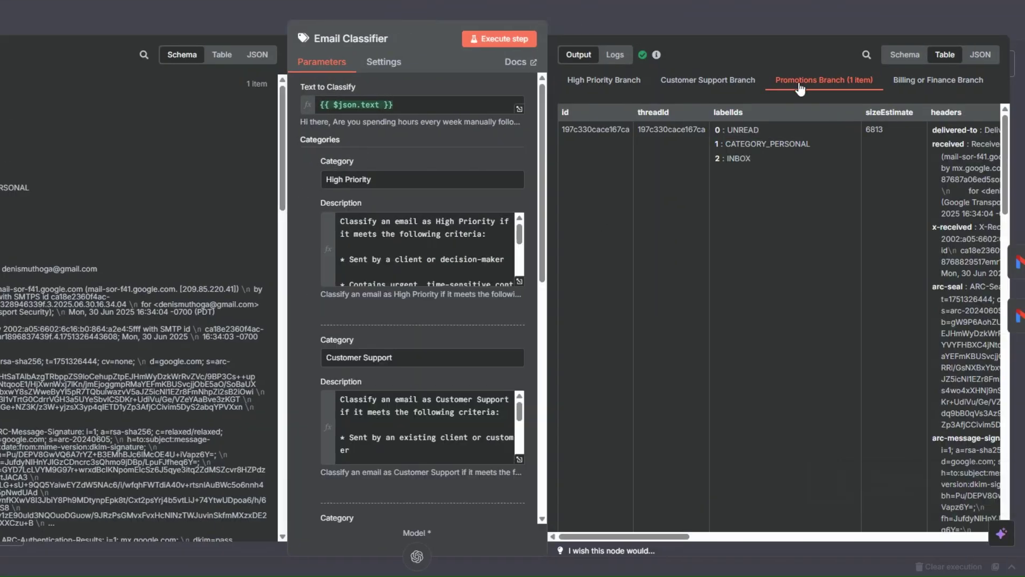
key(Escape)
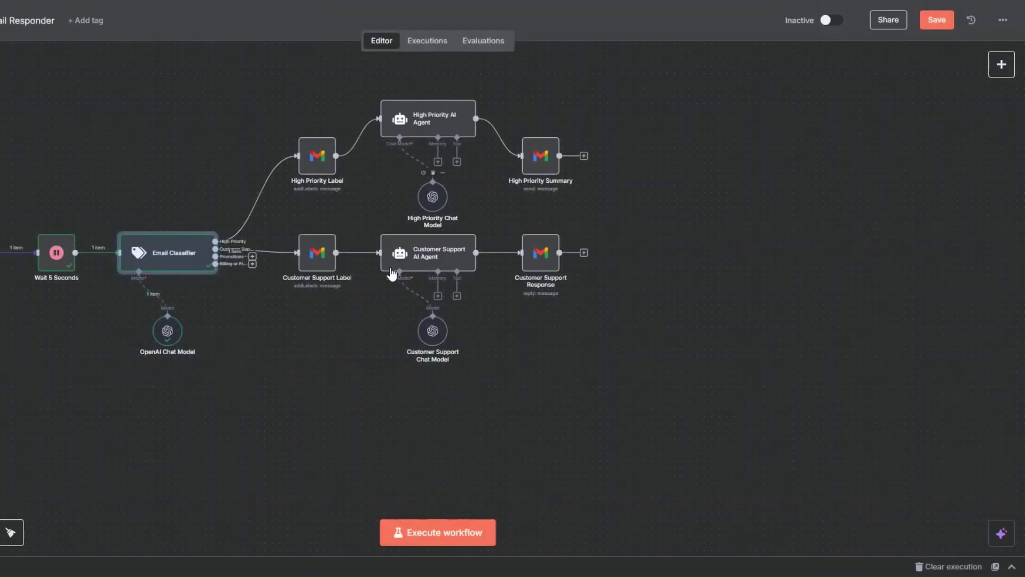
Add a Gmail node with the Add Label message operation to the Email Classifier's Promotions output.
click(252, 258)
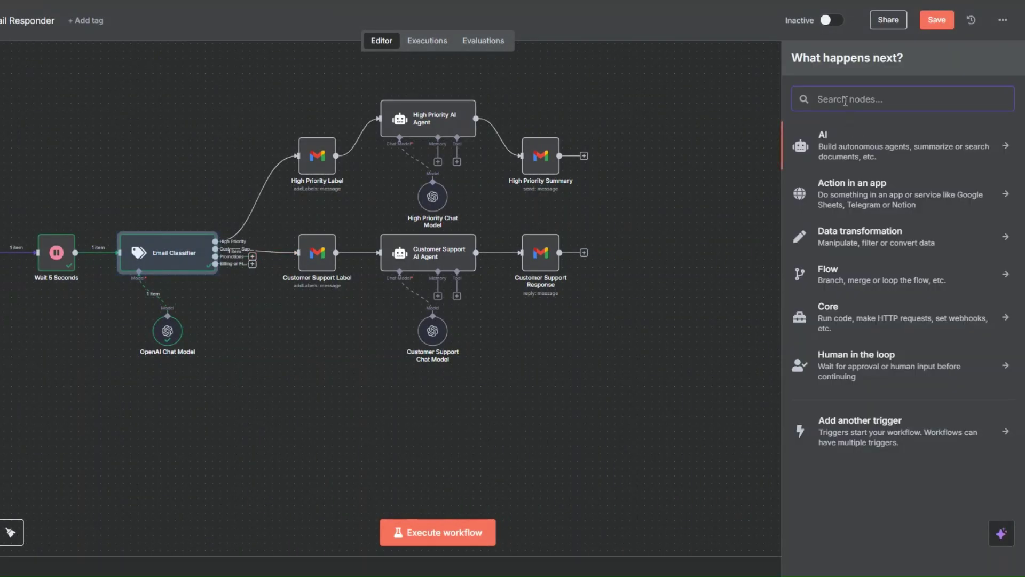
text(g)
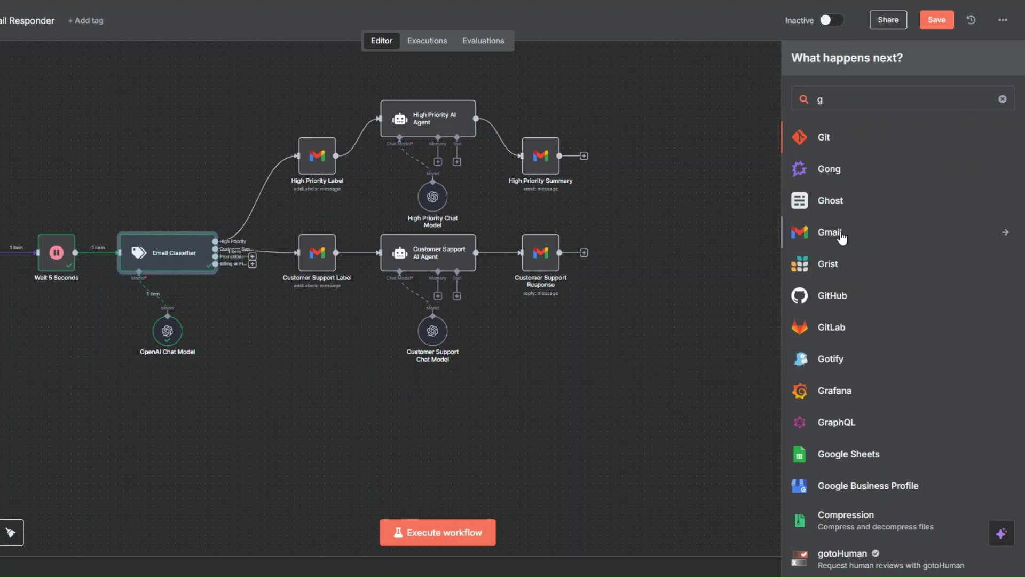
click(842, 233)
click(838, 186)
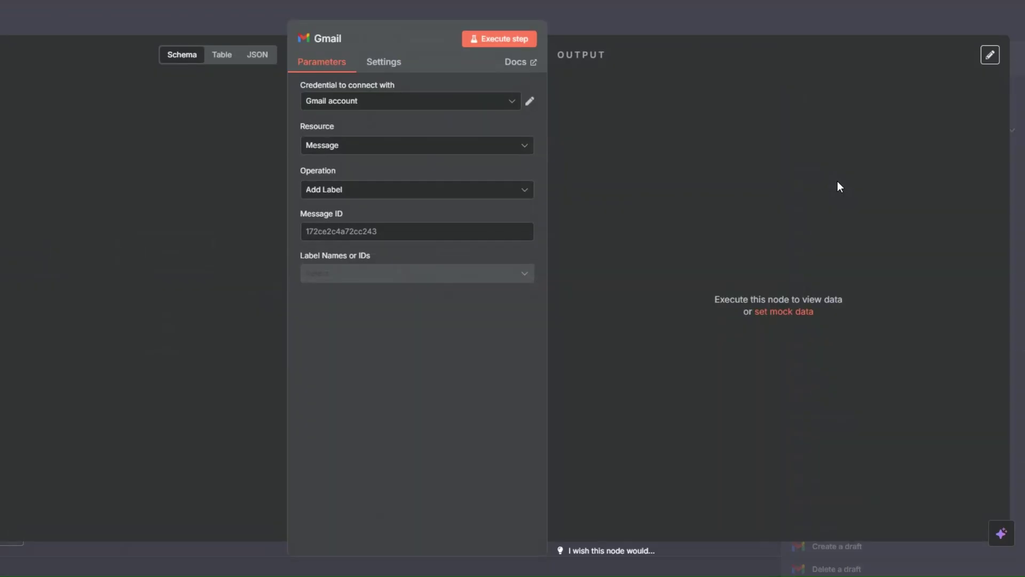
Set the new Gmail node's Message ID to {{ $json.id }} and its label to CATEGORY_PROMOTIONS, and return to the canvas.
click(328, 233)
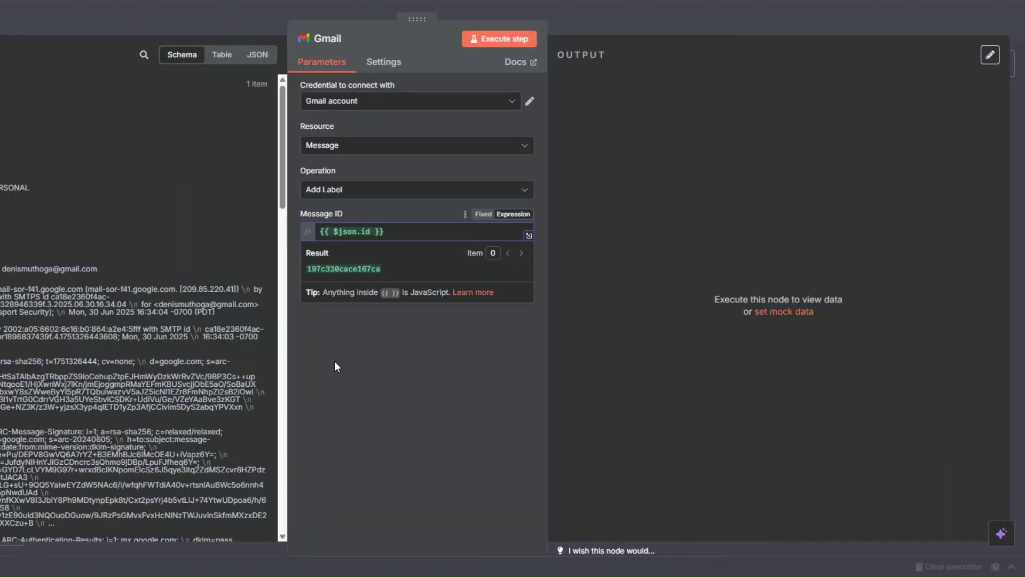
click(513, 274)
scroll(524, 382, down, 2)
scroll(345, 380, down, 1)
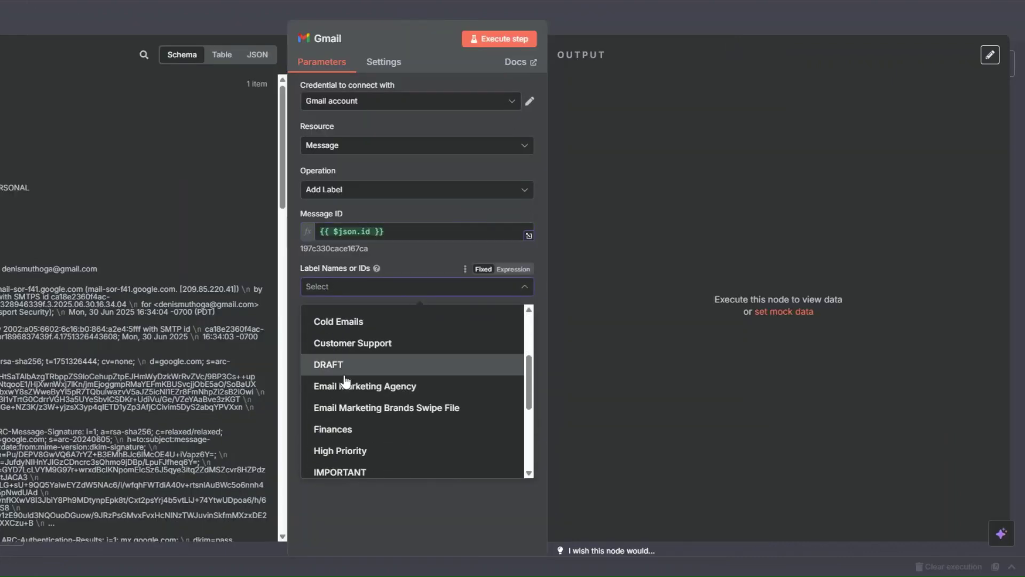
scroll(346, 380, down, 3)
scroll(348, 382, up, 5)
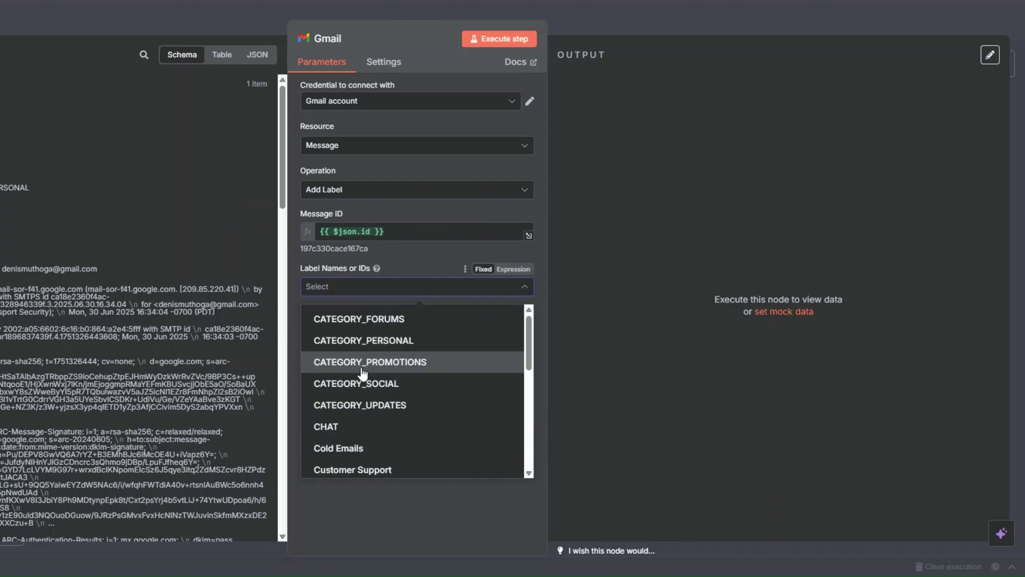
click(362, 365)
click(412, 515)
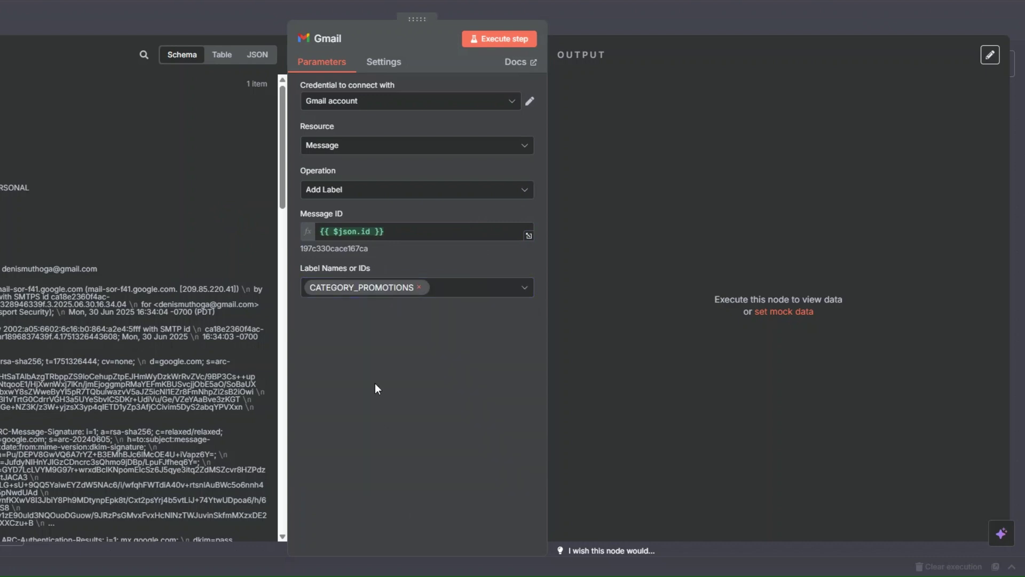
key(Escape)
Rename the new Gmail node as "Promotions Label" and place it below the customer support branch.
drag(271, 302, 305, 372)
right_click(305, 372)
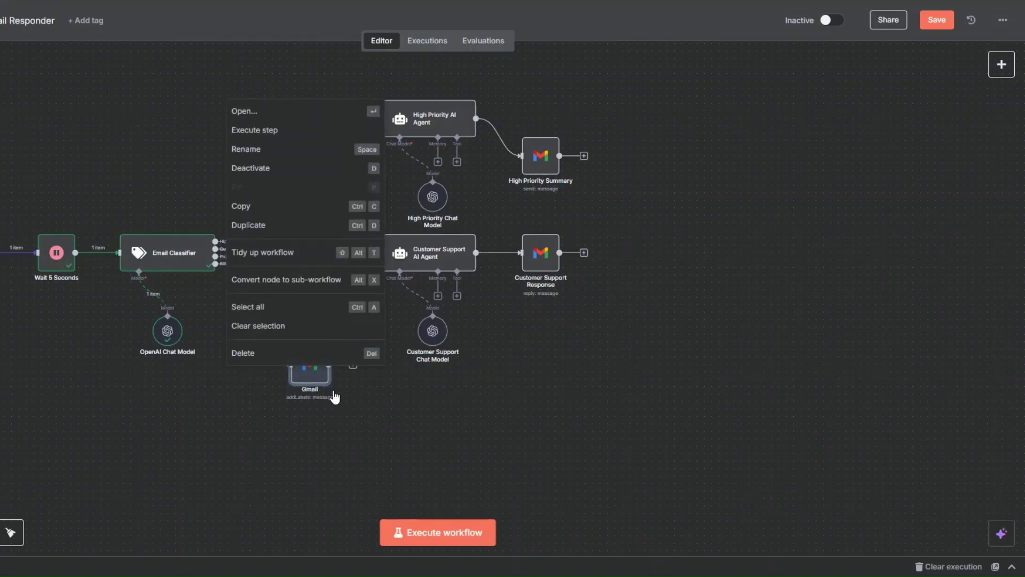
click(259, 155)
text(P)
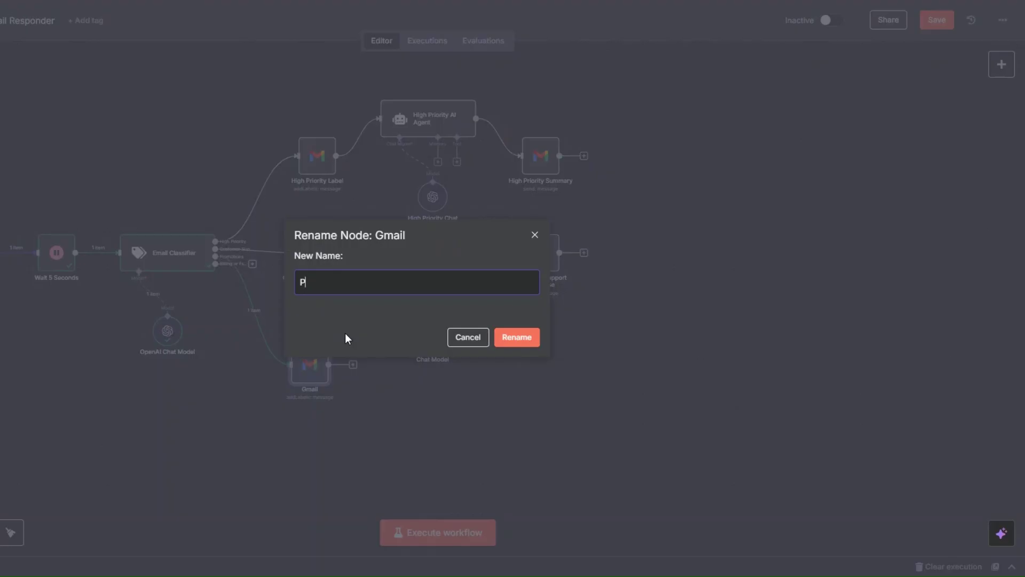
text(romotions Label)
click(516, 338)
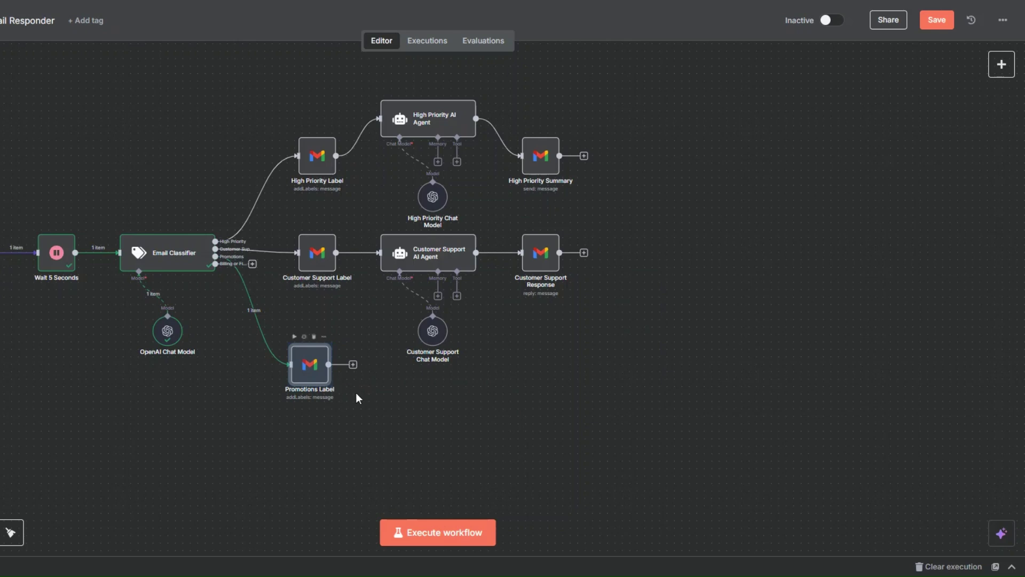
drag(314, 383, 314, 413)
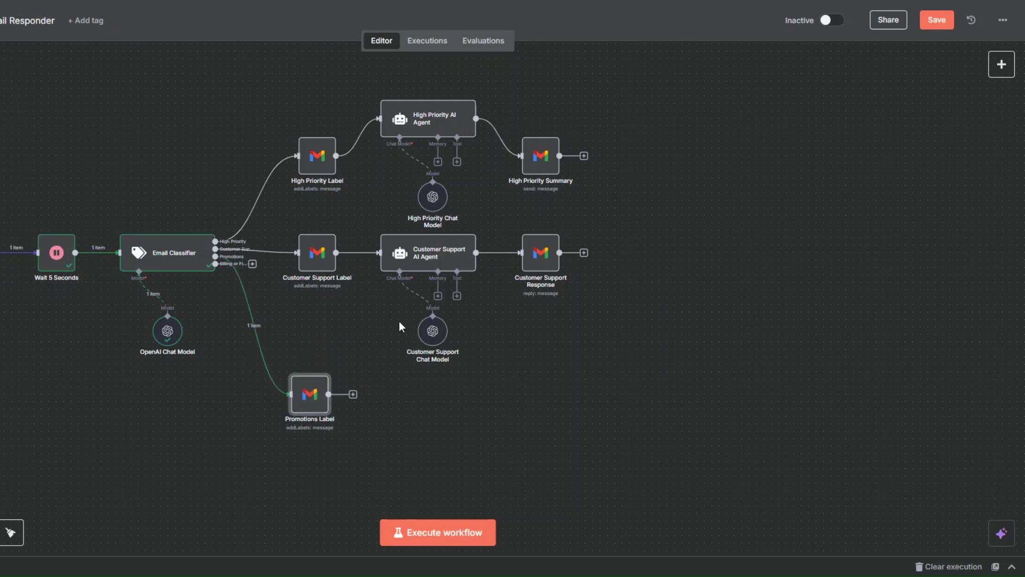
Duplicate the Customer Support AI Agent, place the copy beside Promotions Label and connect the label node's output to it.
right_click(429, 268)
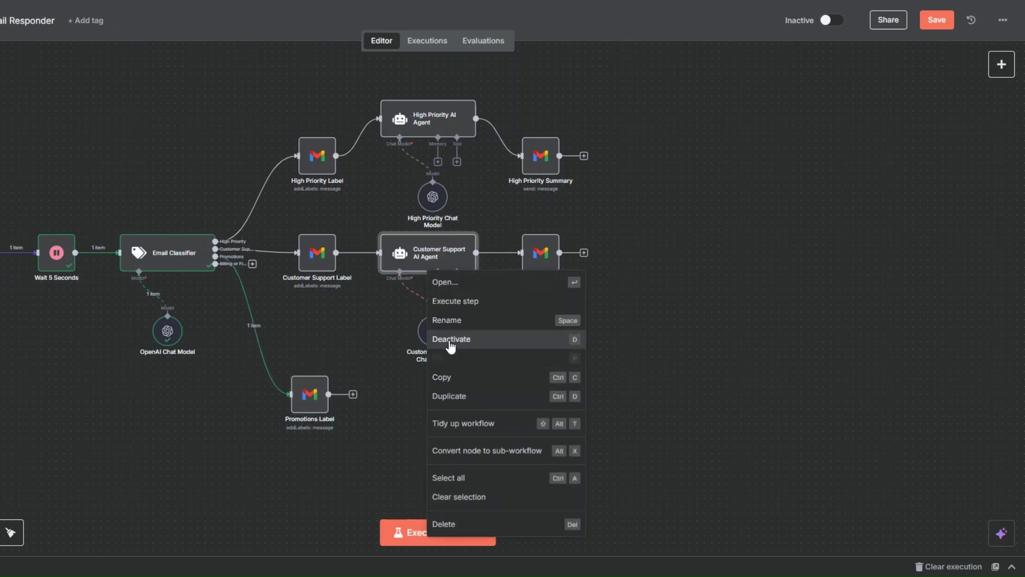
click(452, 396)
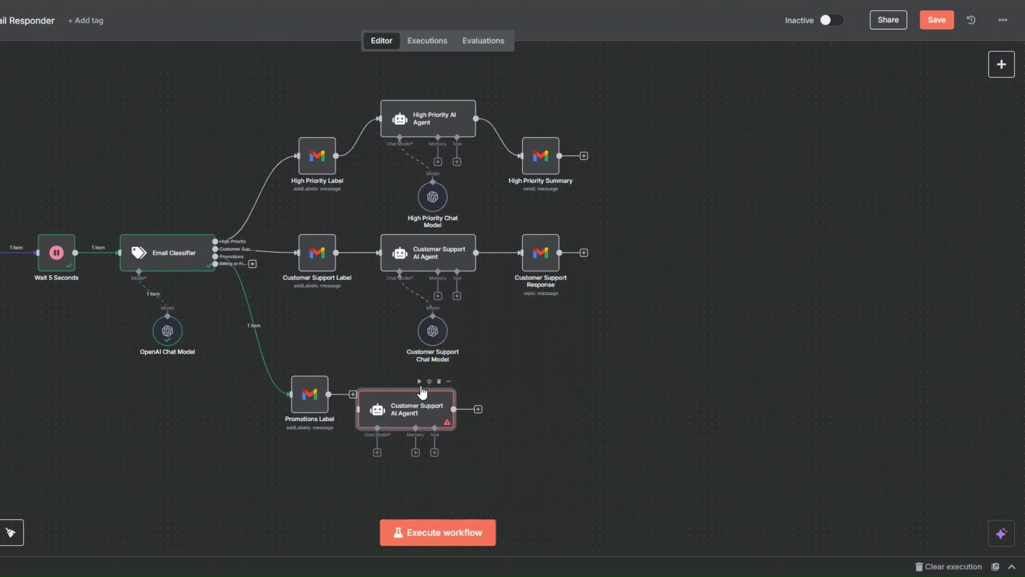
drag(452, 385, 437, 385)
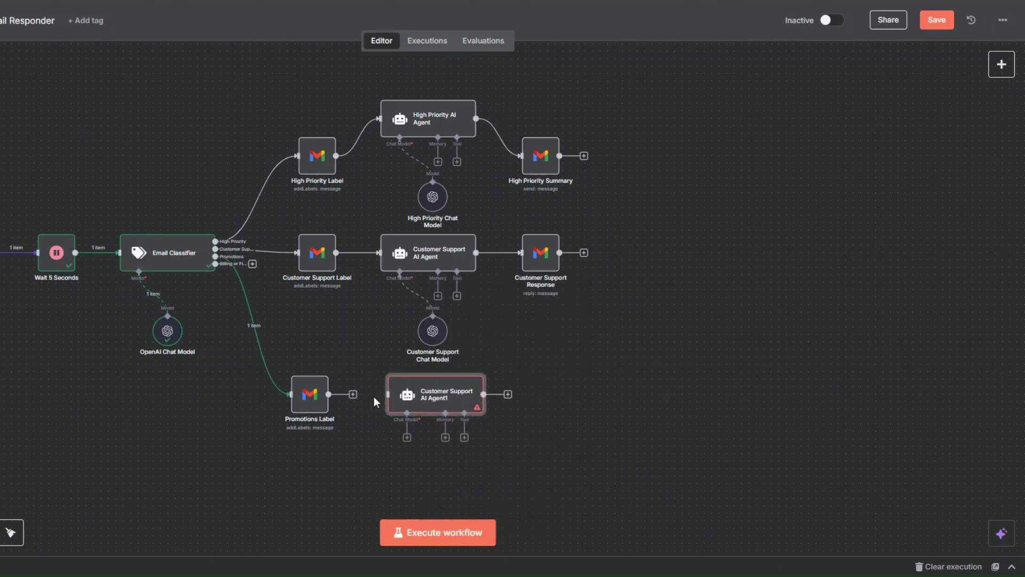
click(353, 395)
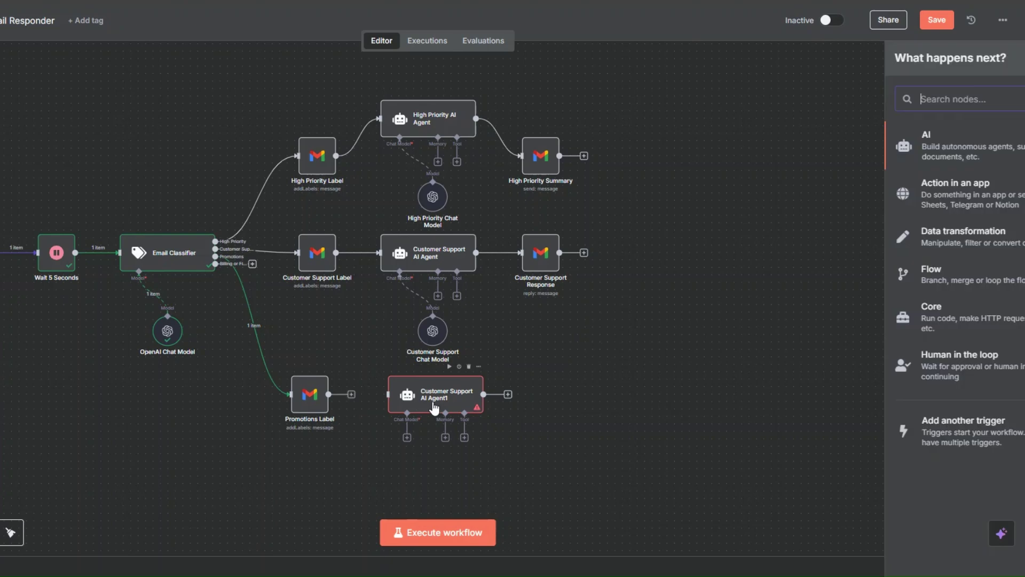
drag(354, 394, 389, 395)
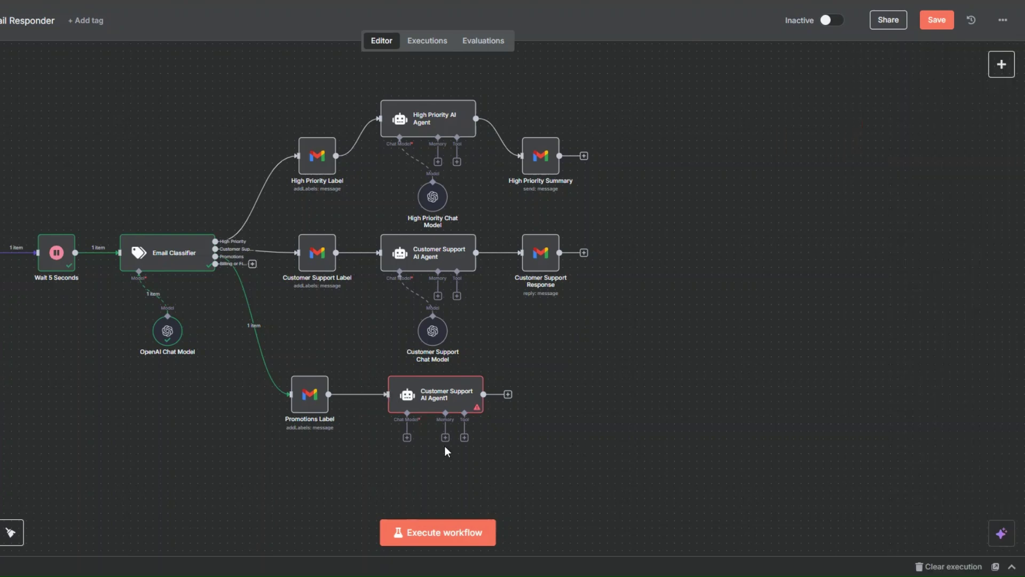
Rename the duplicated Customer Support AI Agent in the promotions branch as "Promotions AI Agent".
right_click(441, 404)
click(419, 174)
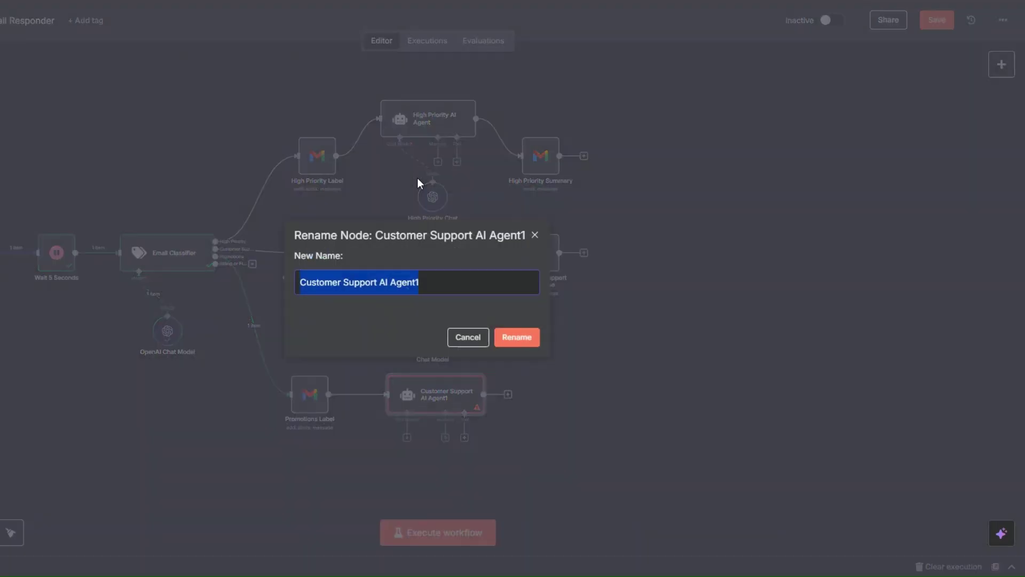
click(377, 282)
drag(377, 282, 298, 283)
text(Promotions)
key(End)
key(BackSpace)
click(517, 337)
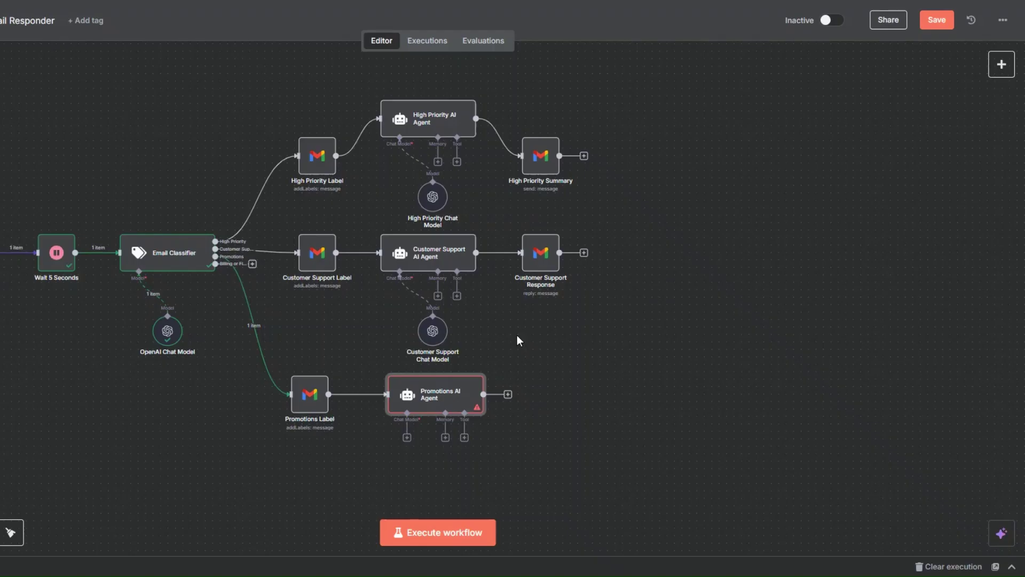
Attach an OpenAI Chat Model to the Promotions AI Agent and rename it as "Promotions Chat Model".
click(407, 438)
scroll(889, 513, down, 1)
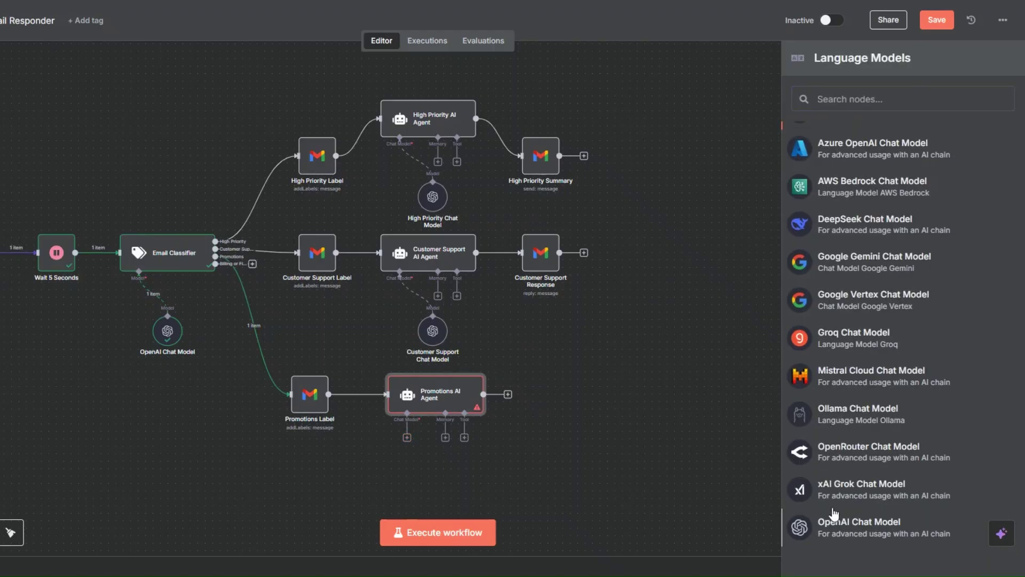
key(Return)
click(332, 43)
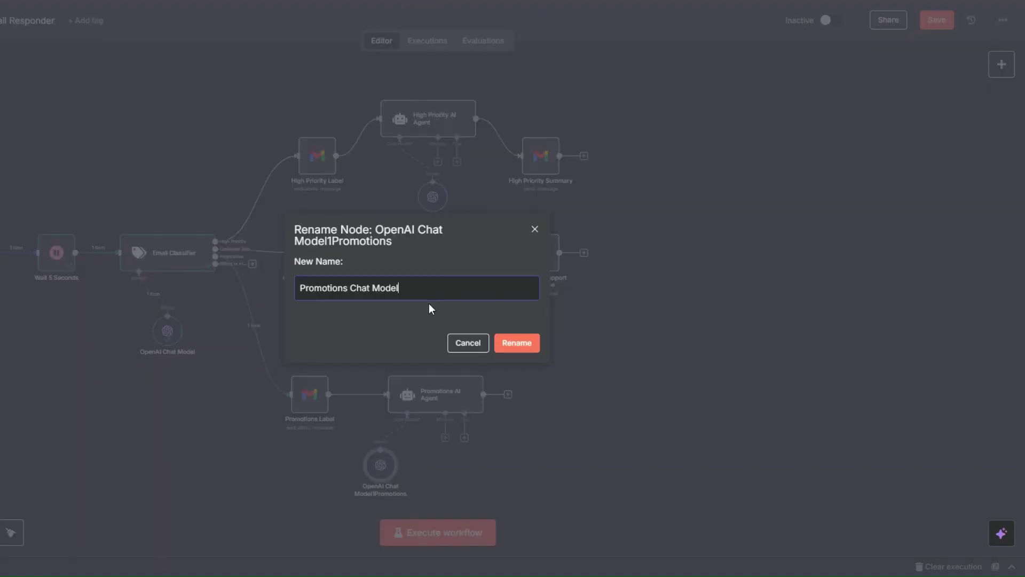
click(508, 343)
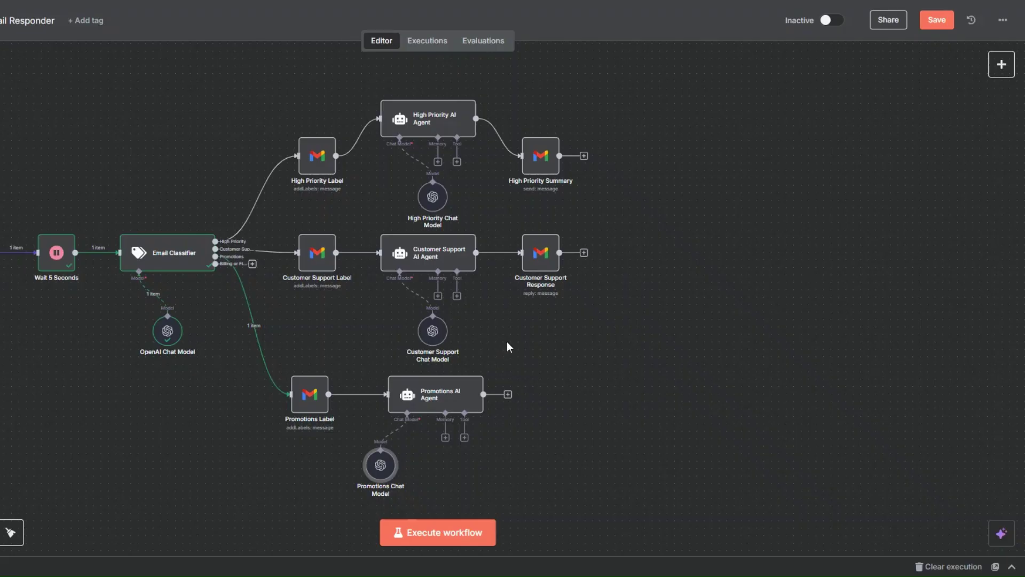
Execute the Promotions AI Agent's previous nodes and set its prompt to "You are a promotions agent at Luxe Automation in charge of promotional opportunities.".
right_click(449, 395)
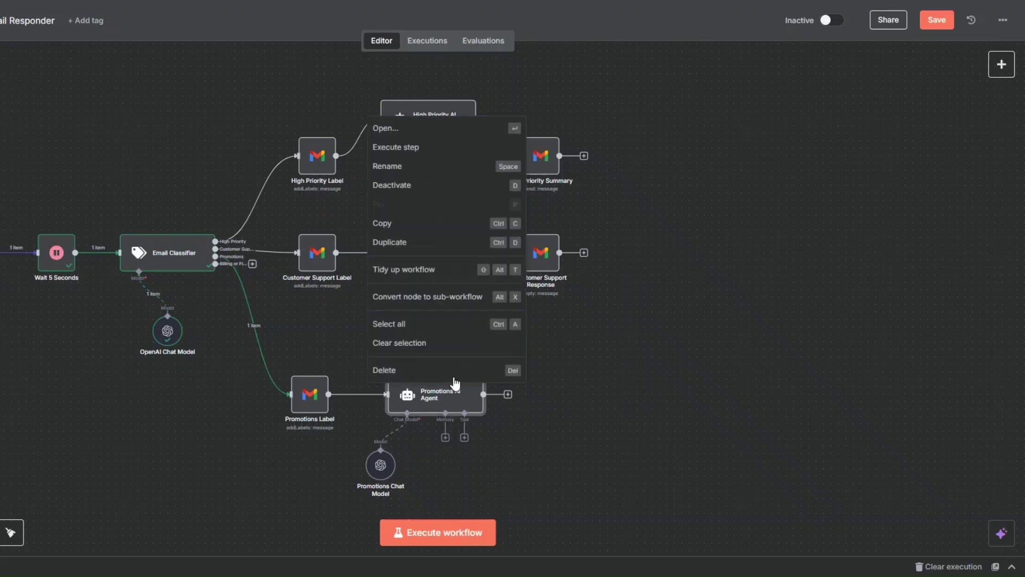
click(413, 129)
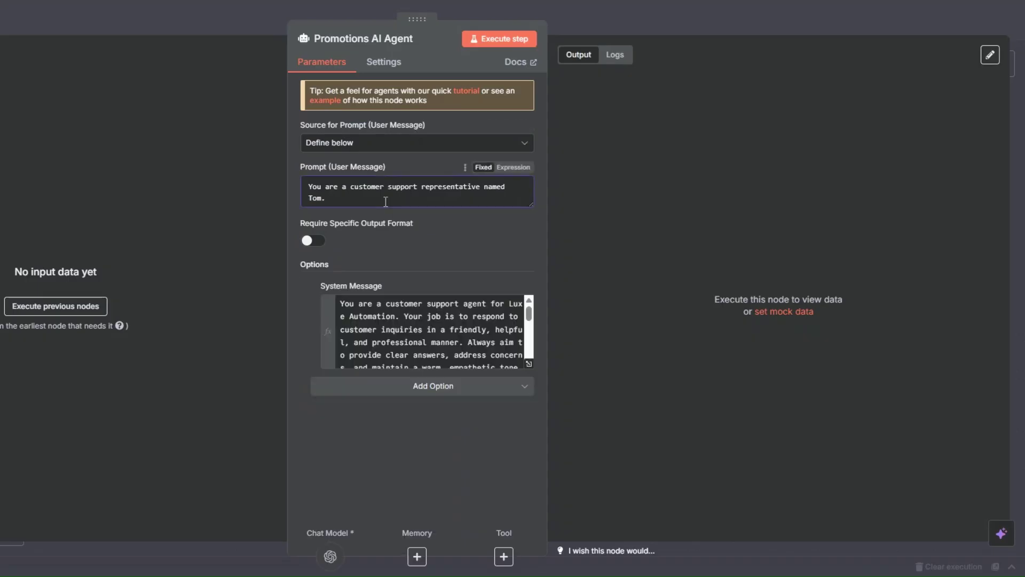
click(99, 304)
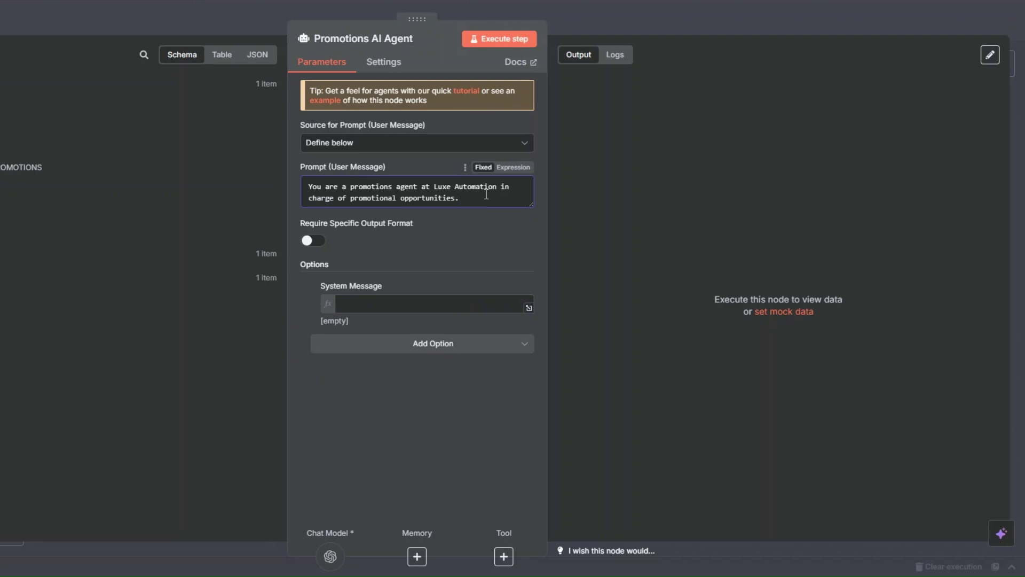
Write a system message for answering promotional inquiries in a friendly, engaging, professional tone, and insert the Email Classifier's headers.from field after "Email from:".
click(529, 307)
text(Your job is to respond to promotional inquiries in a friendly, engaging, and professional tone. Provide clear, helpful information and highlight the value of our offerings when relevant.  Email from:   Email content:   Reply directly to the sender. Output only the email response.  Always sign off as: Maggie from Luxe Automation  Do not include any explanations or formatting—just the text of the email reply.)
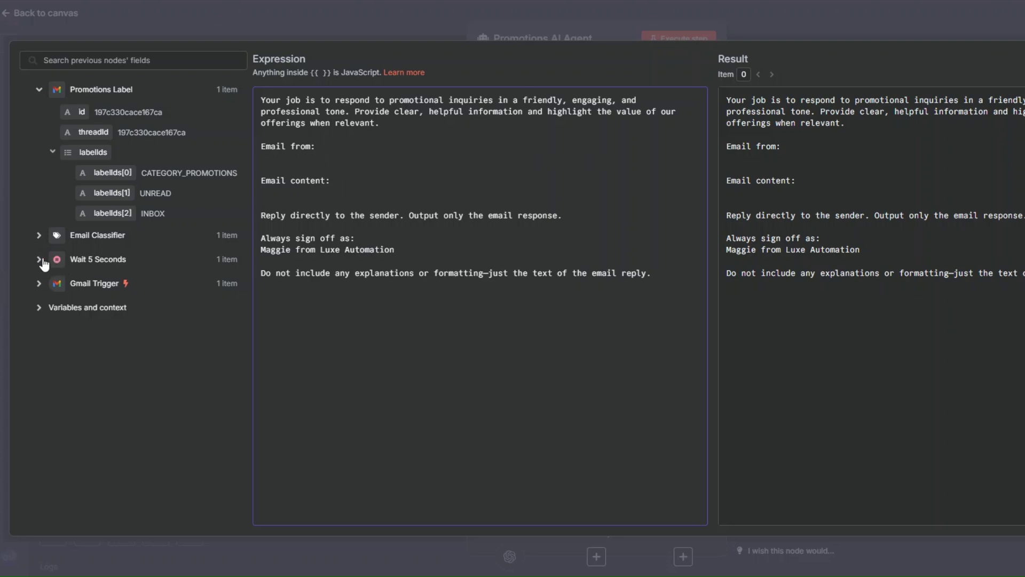
click(38, 235)
scroll(170, 270, down, 15)
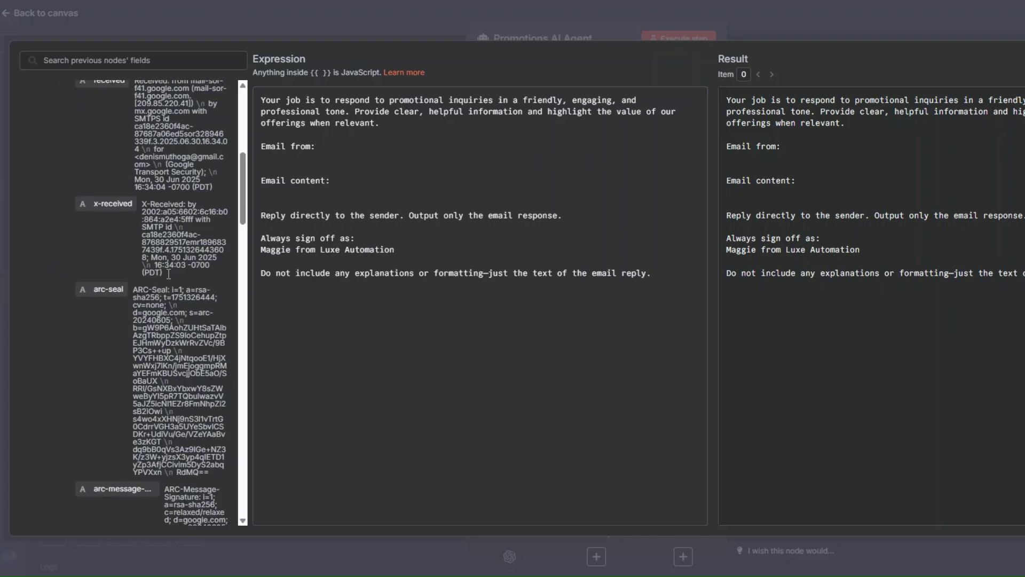
scroll(167, 269, down, 10)
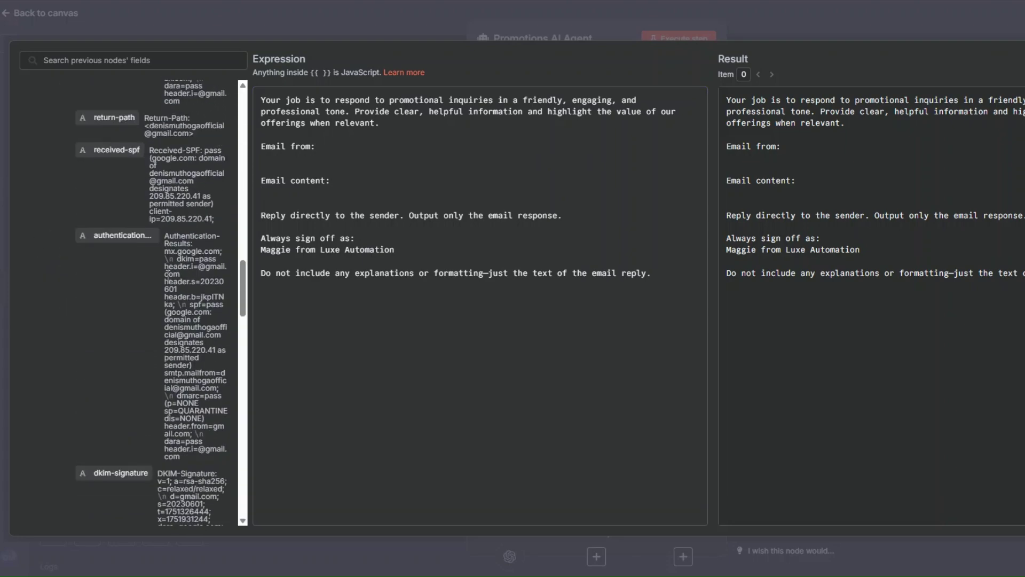
scroll(166, 275, down, 10)
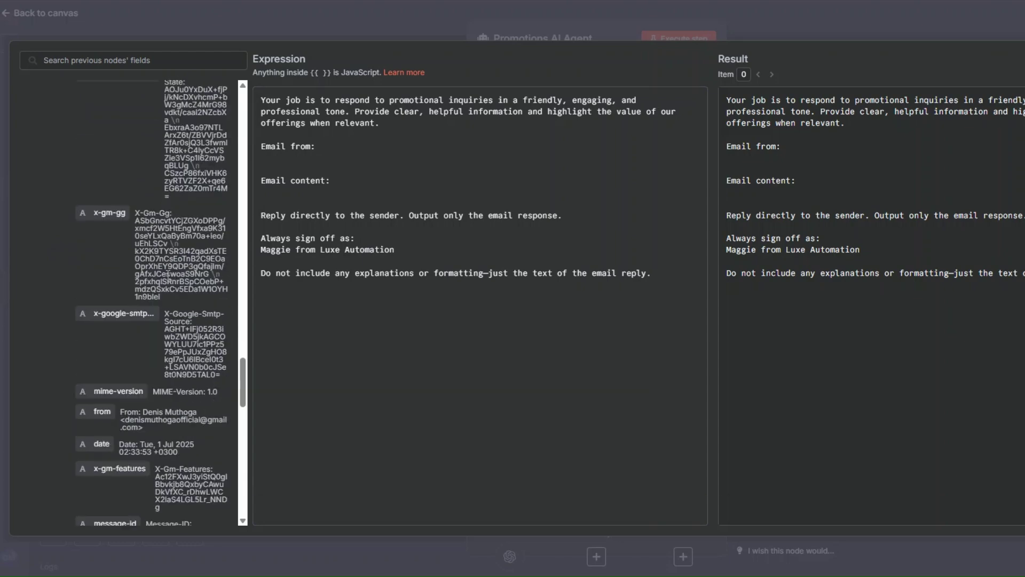
scroll(168, 274, down, 5)
drag(99, 263, 323, 152)
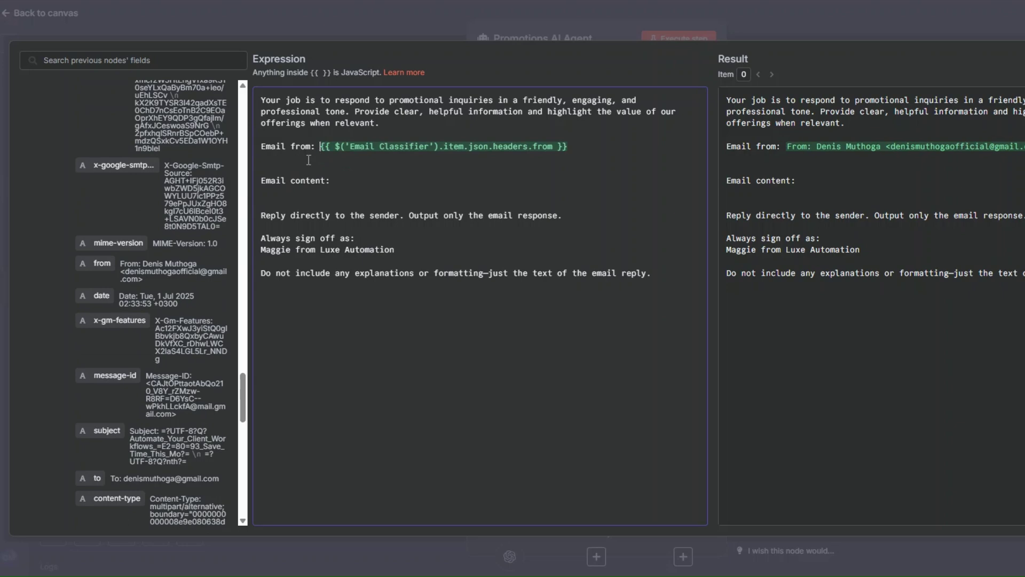
Insert the Email Classifier's text field after "Email content:" in the system message, execute the Promotions AI Agent and return to the canvas.
click(352, 183)
scroll(144, 320, down, 7)
drag(85, 312, 368, 182)
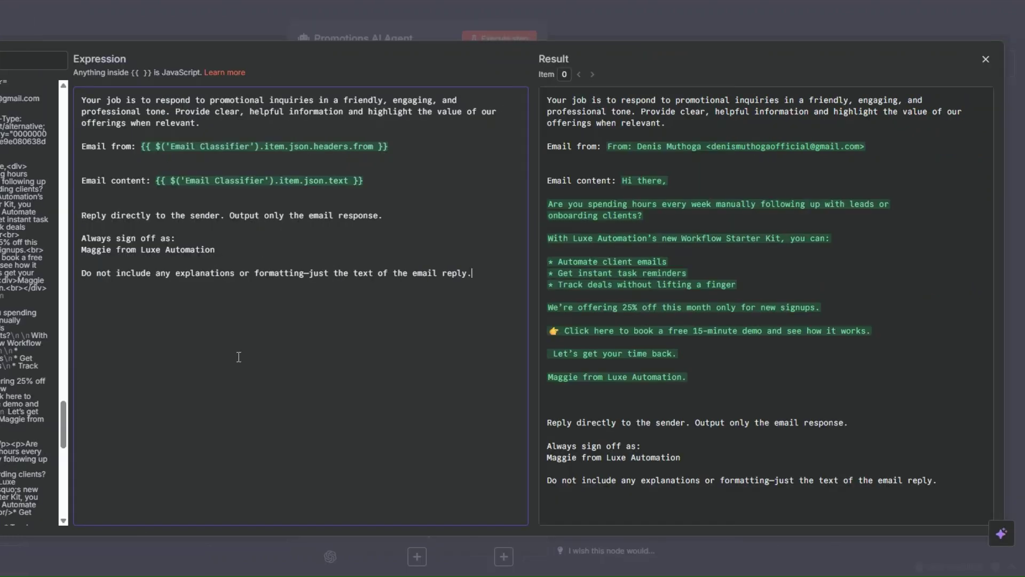
click(245, 248)
key(Escape)
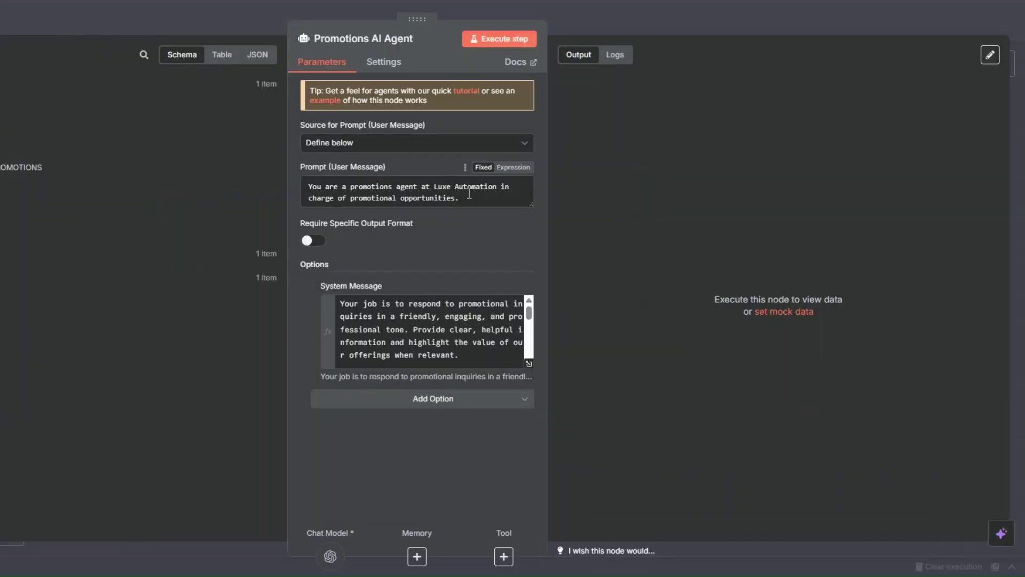
click(508, 42)
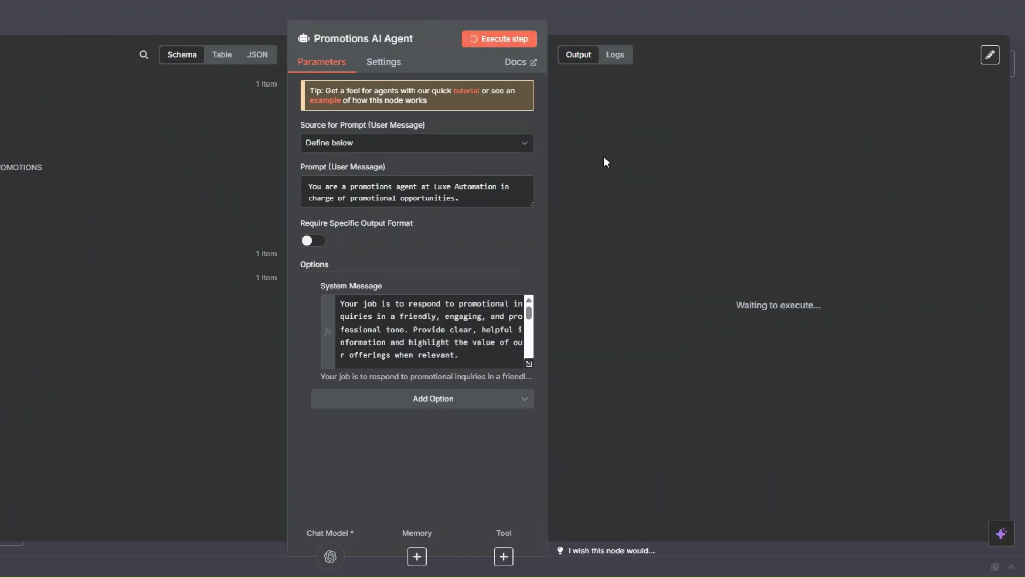
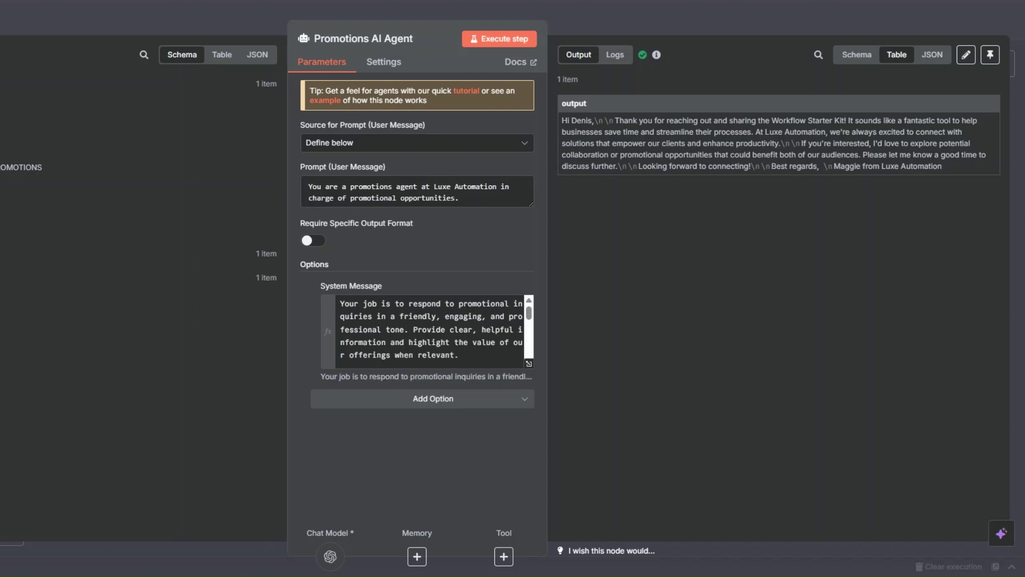
key(Escape)
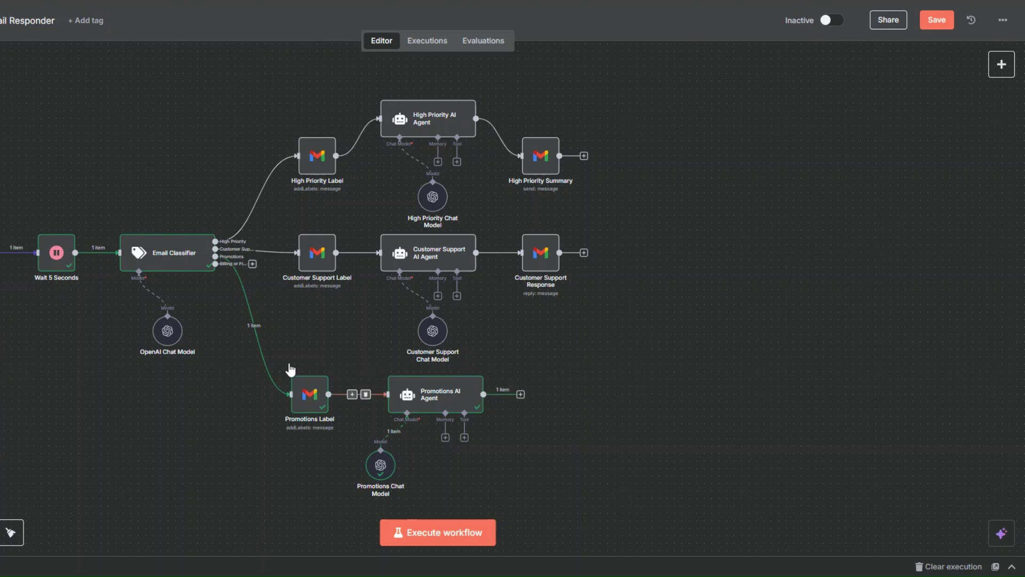
Add a Gmail node with the Reply to a message action after the Promotions AI Agent.
click(521, 395)
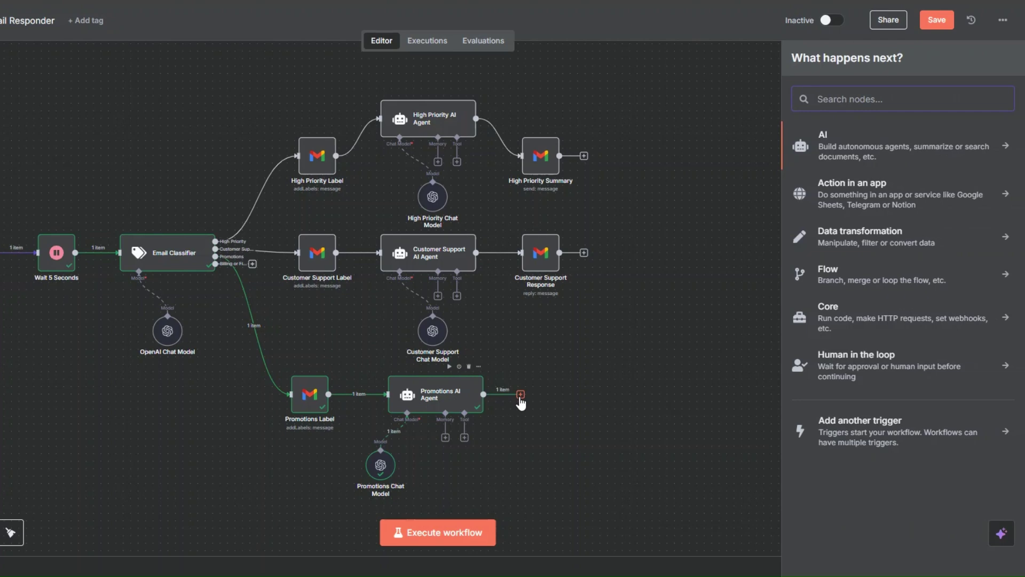
text(g)
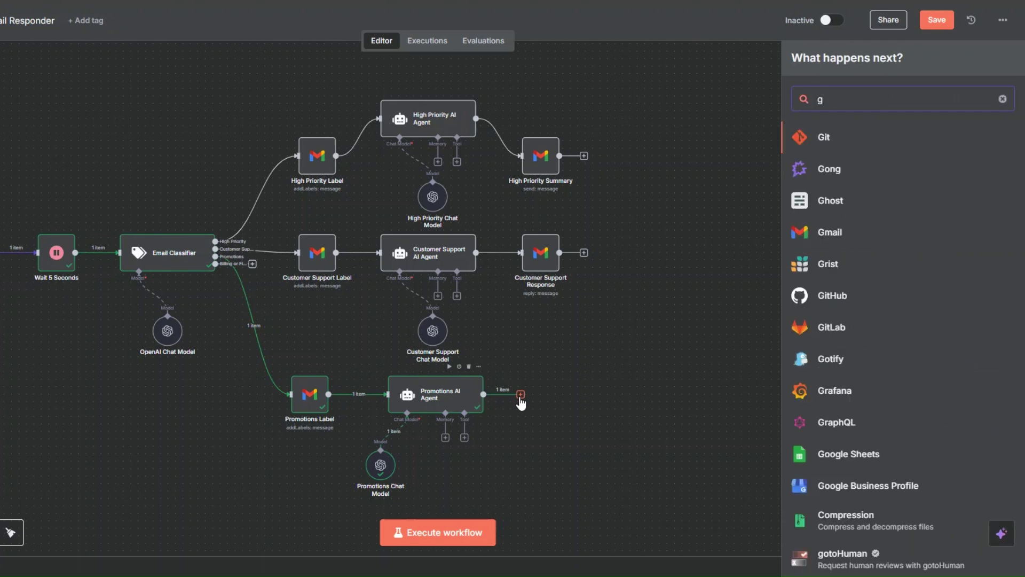
text(ma)
click(809, 140)
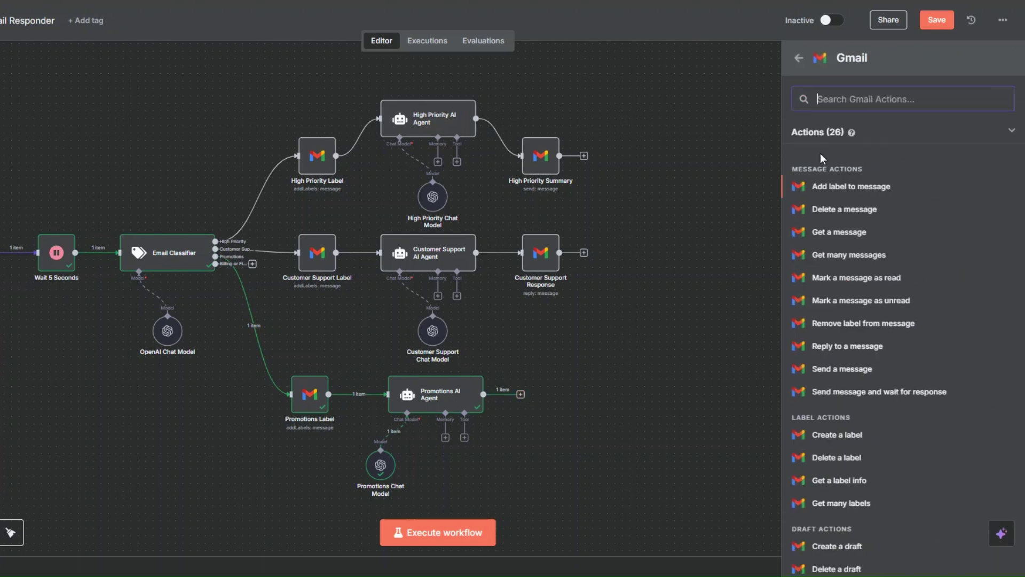
click(826, 345)
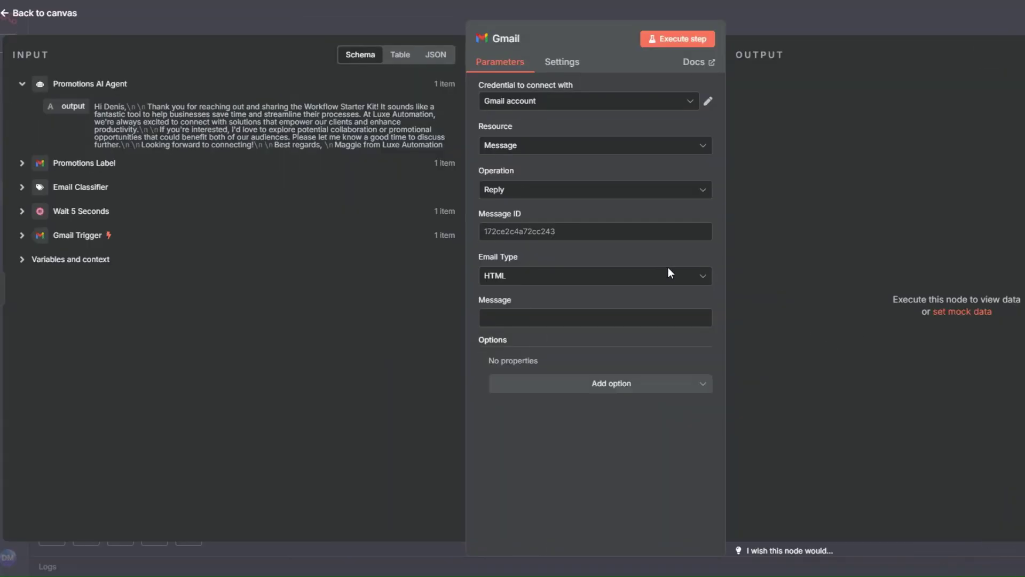
Set the reply node's Message ID to {{ $('Promotions Label').item.json.id }}, email type to Text and message to {{ $json.output }}, and return to the canvas.
click(22, 163)
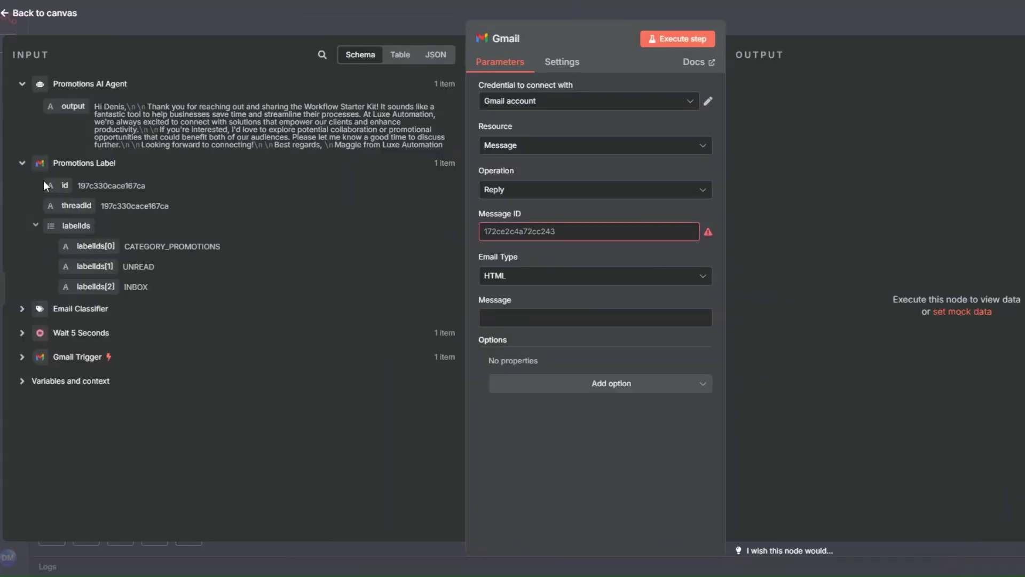
drag(65, 185, 506, 231)
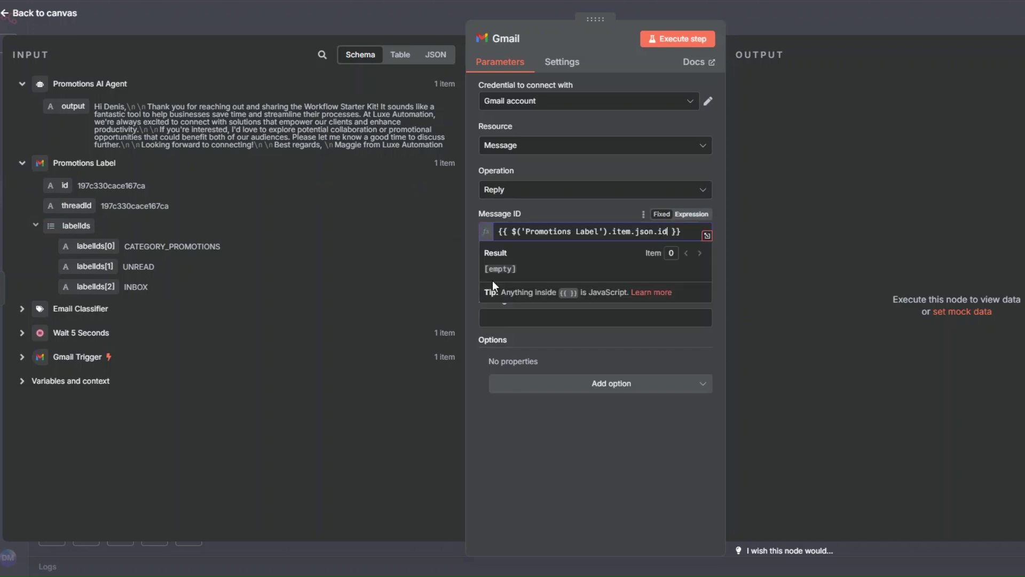
click(512, 289)
click(501, 321)
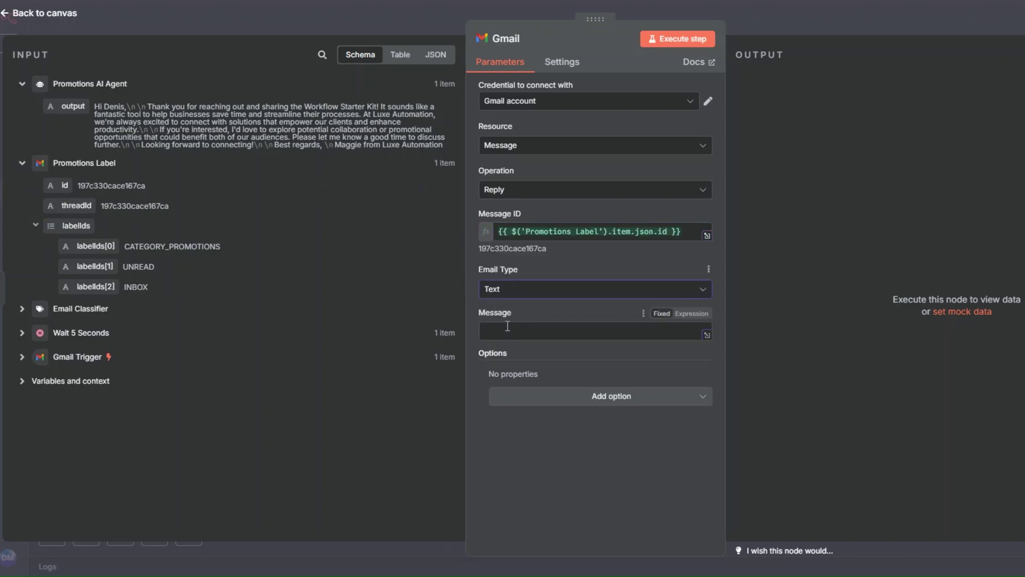
drag(62, 106, 566, 331)
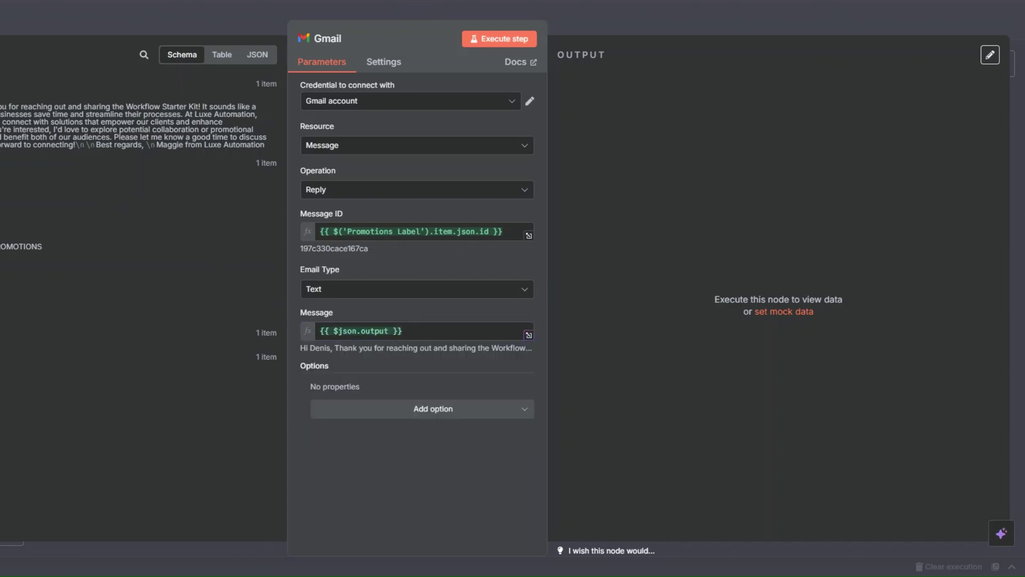
key(Escape)
Execute the Gmail reply node in the promotions branch on its own.
right_click(538, 394)
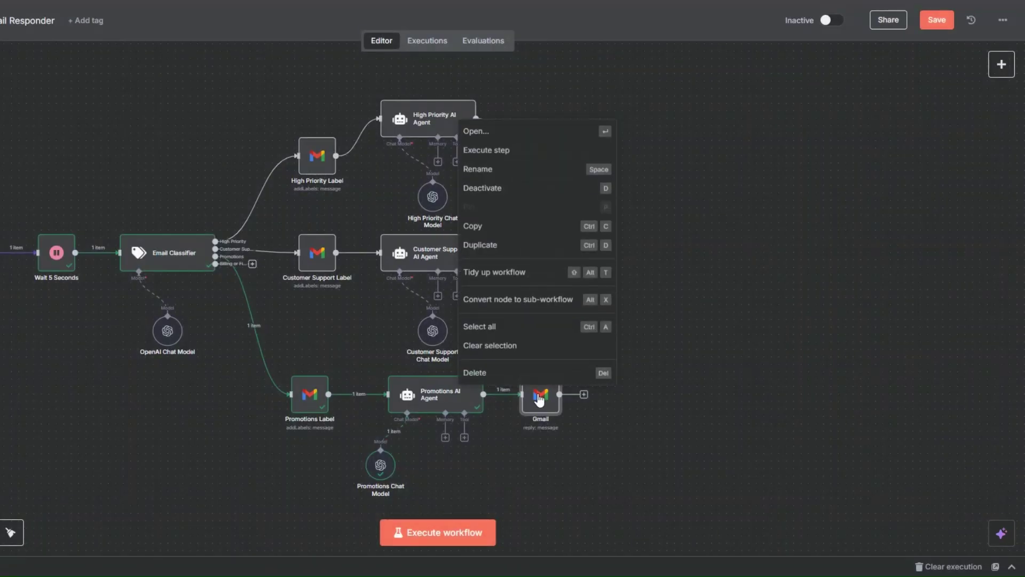
click(539, 394)
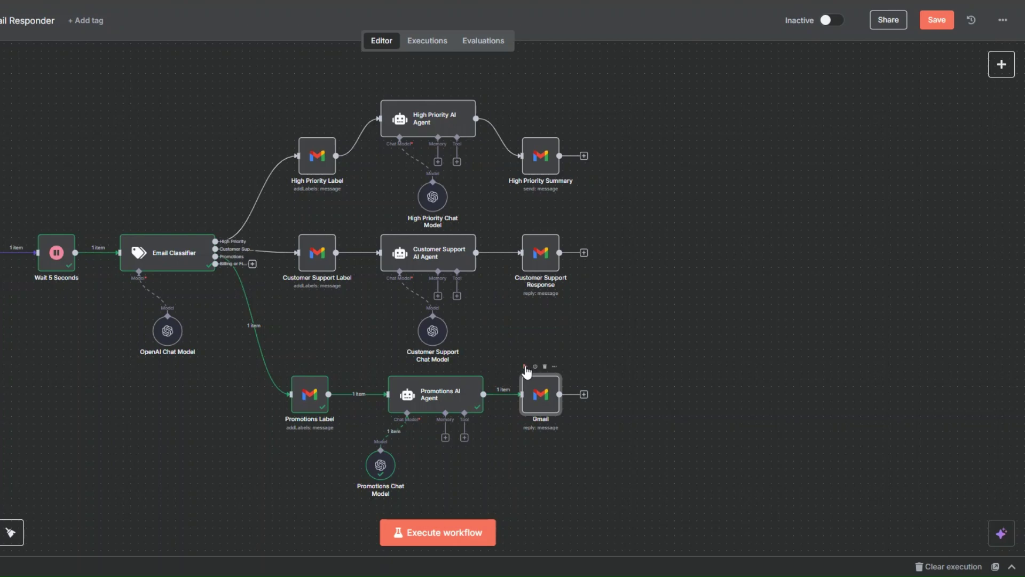
click(525, 366)
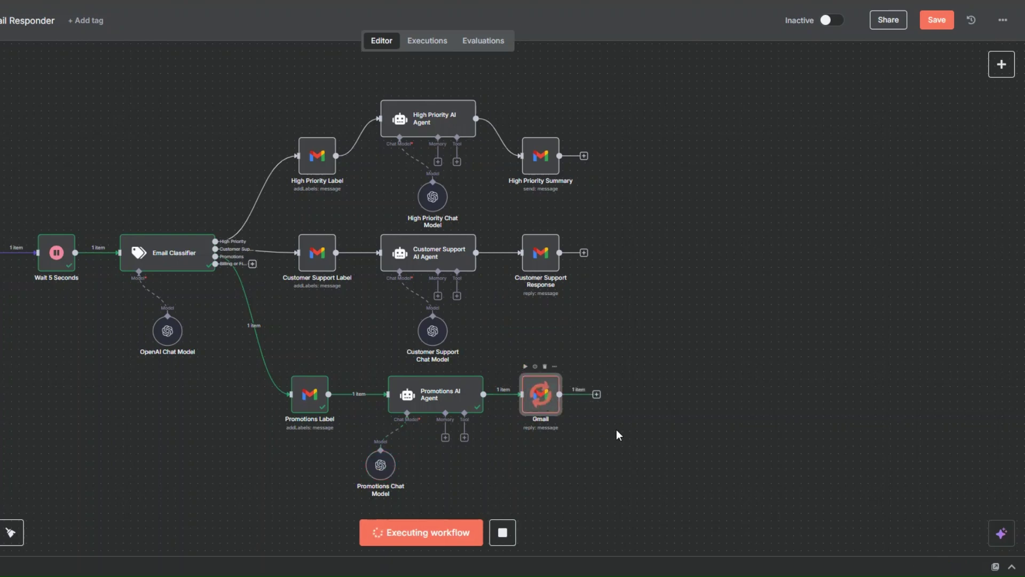
Rename the Gmail reply node as "Promotions Response".
right_click(540, 405)
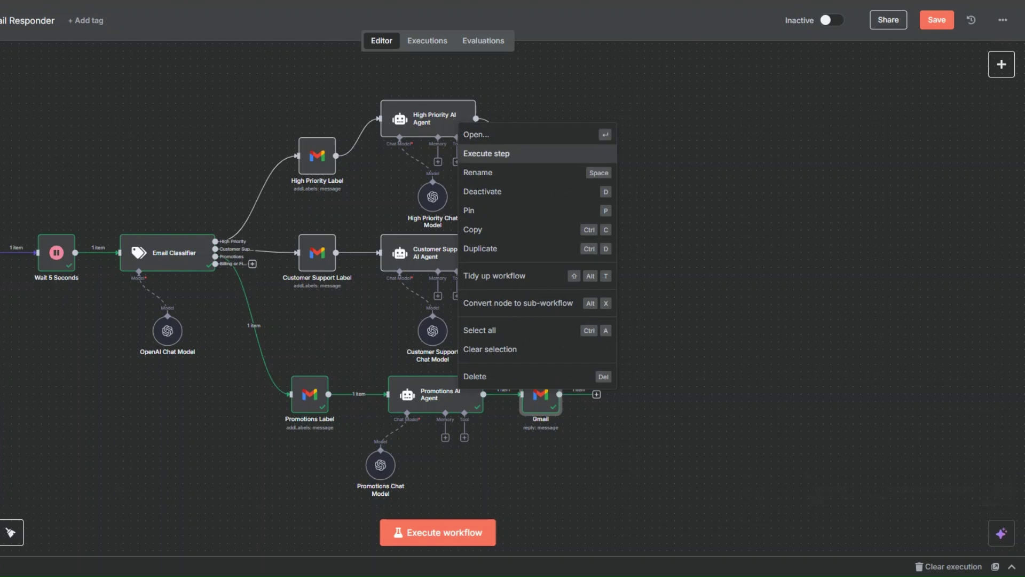
click(484, 179)
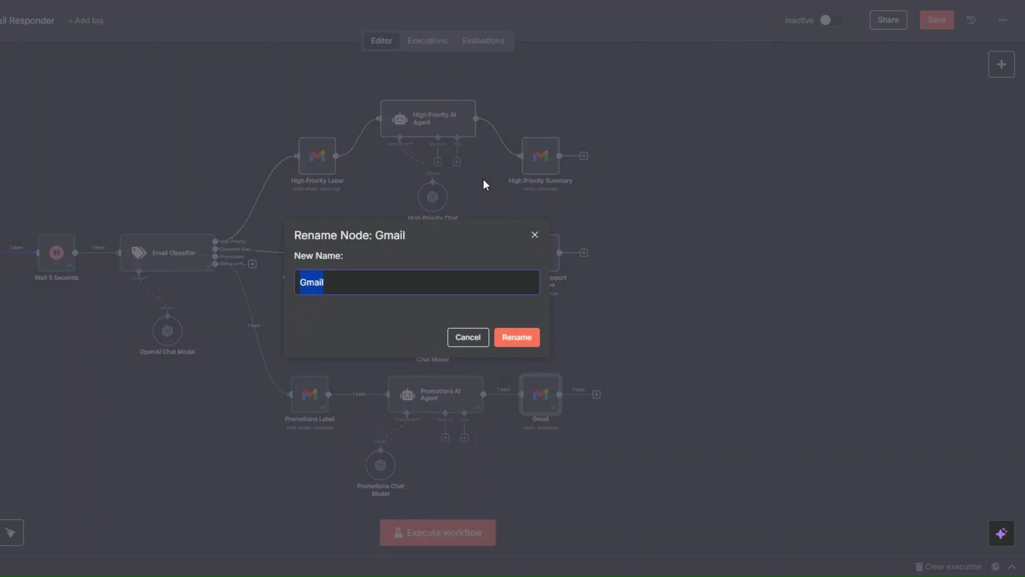
text(Promotions)
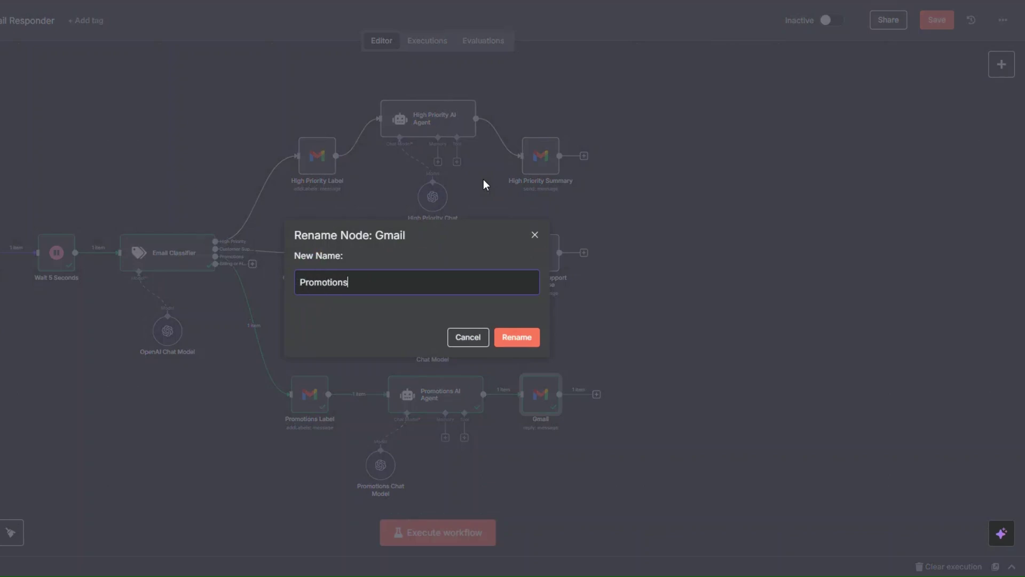
text( Response)
click(514, 339)
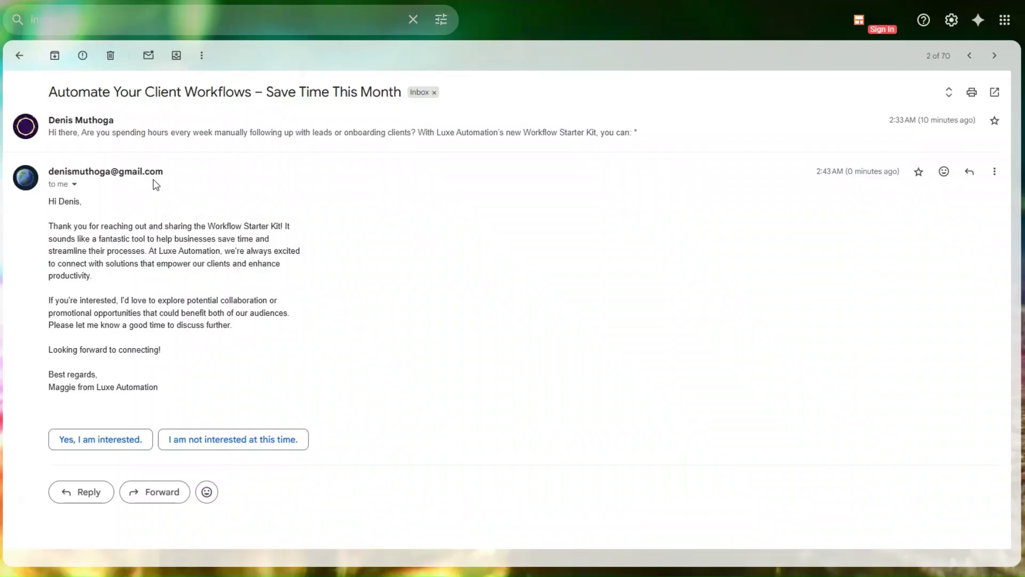
In the Gmail thread, expand the original promotional email and compare it with the automated reply.
click(143, 132)
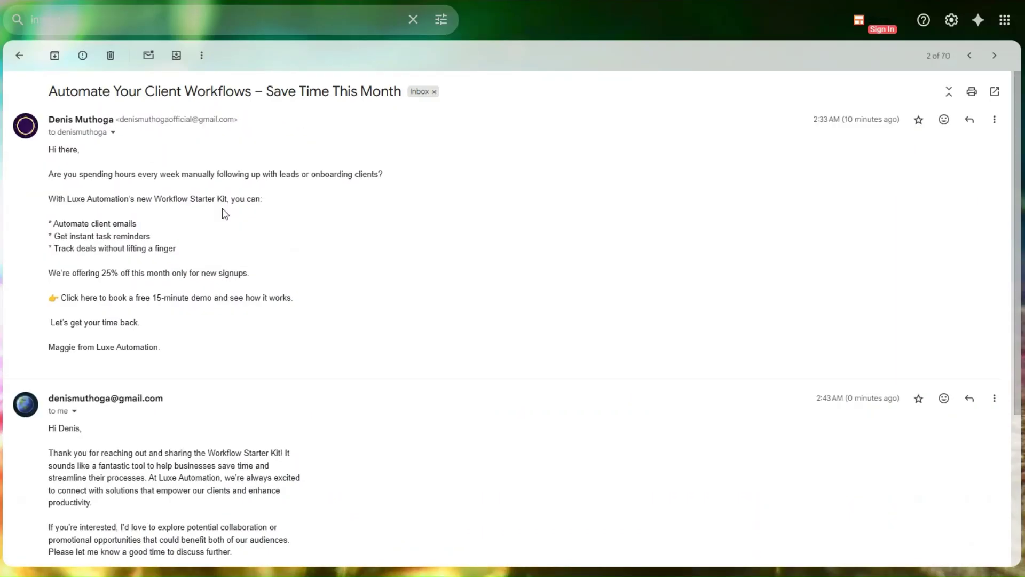
scroll(225, 214, down, 4)
scroll(172, 202, up, 2)
scroll(133, 167, down, 3)
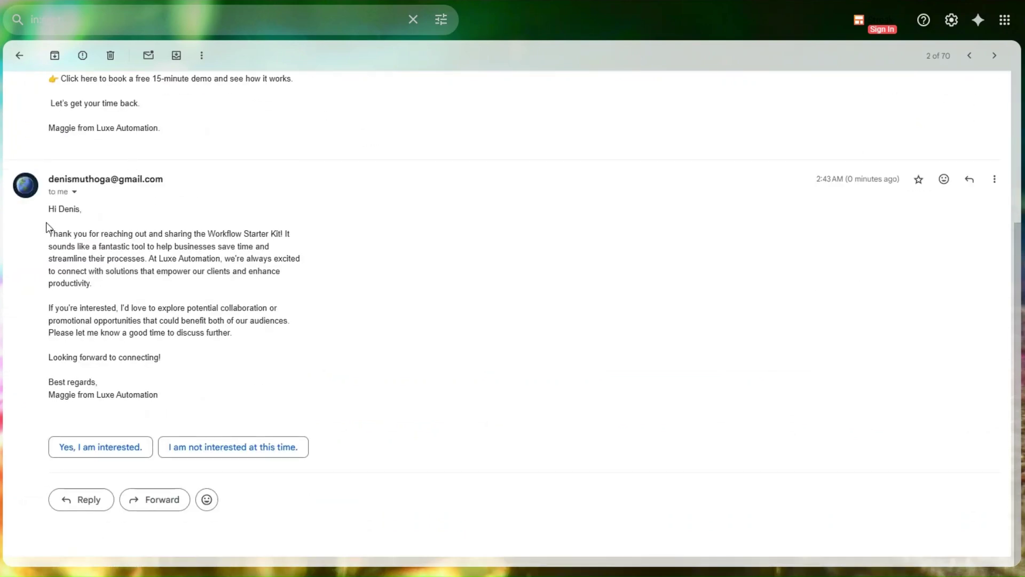
Read through the automated reply to the promotional email in the Gmail thread.
drag(51, 212, 177, 383)
click(198, 376)
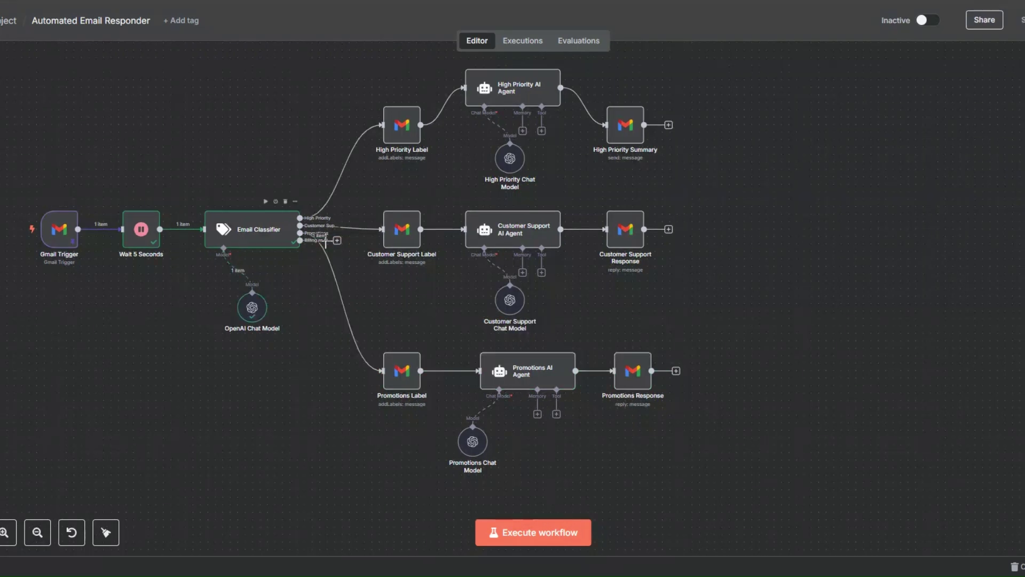
Unpin the Gmail Trigger's data and send the test email "Request for May 2024 Invoice for Accounting Records" from Gmail.
right_click(65, 244)
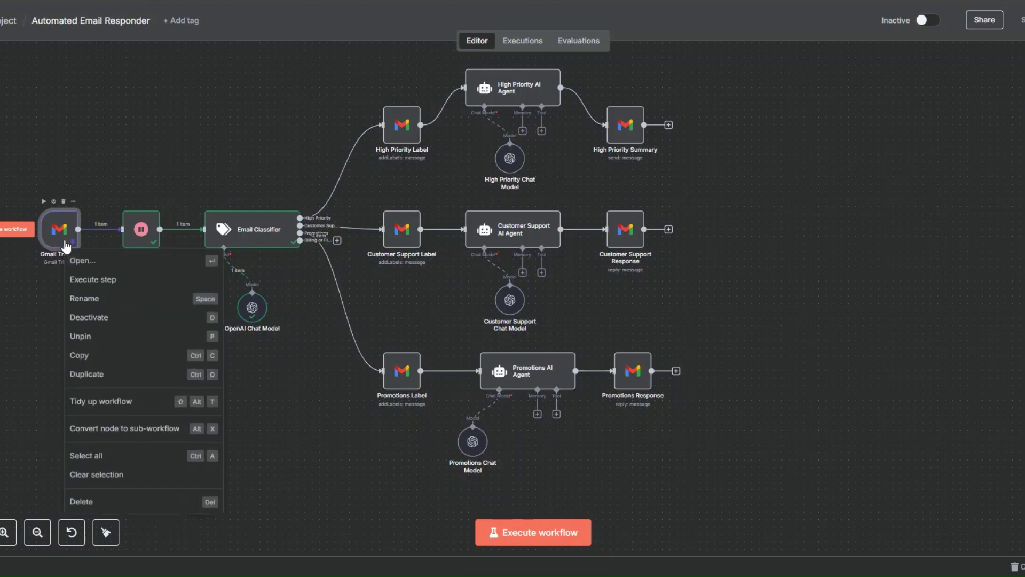
click(118, 337)
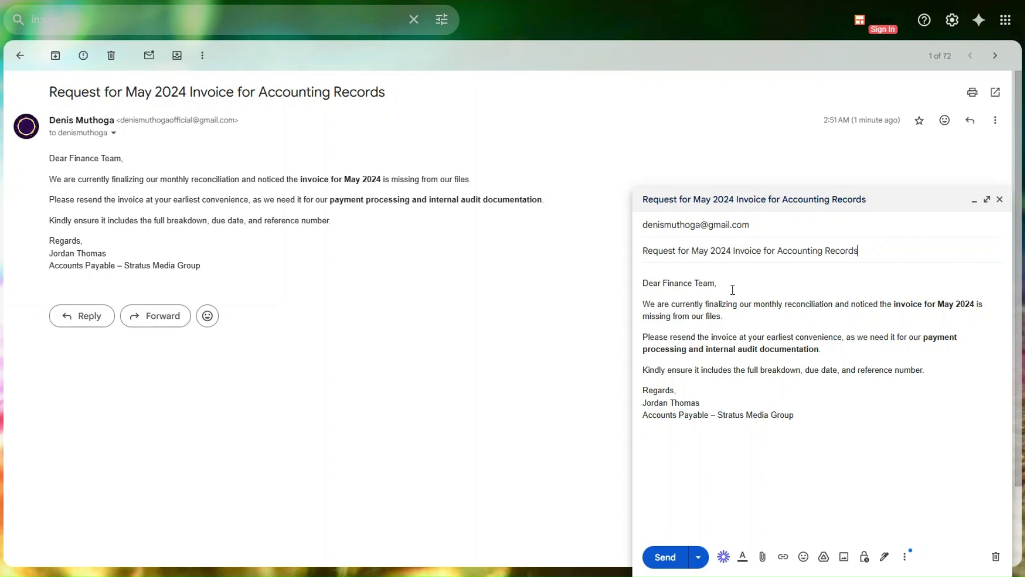
click(672, 558)
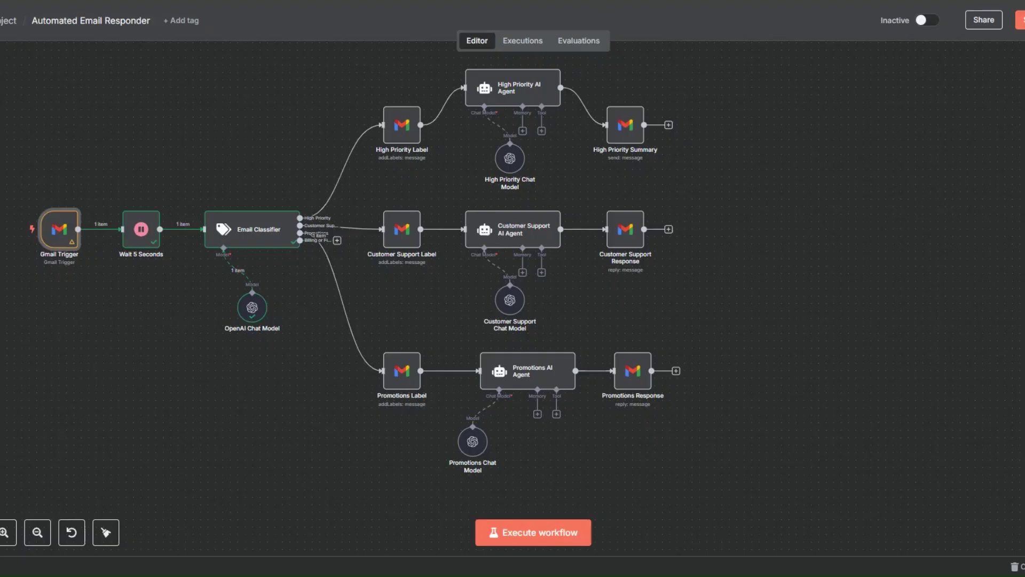
Fetch the invoice request email as a test event in the Gmail Trigger, check its output and pin the data.
right_click(61, 244)
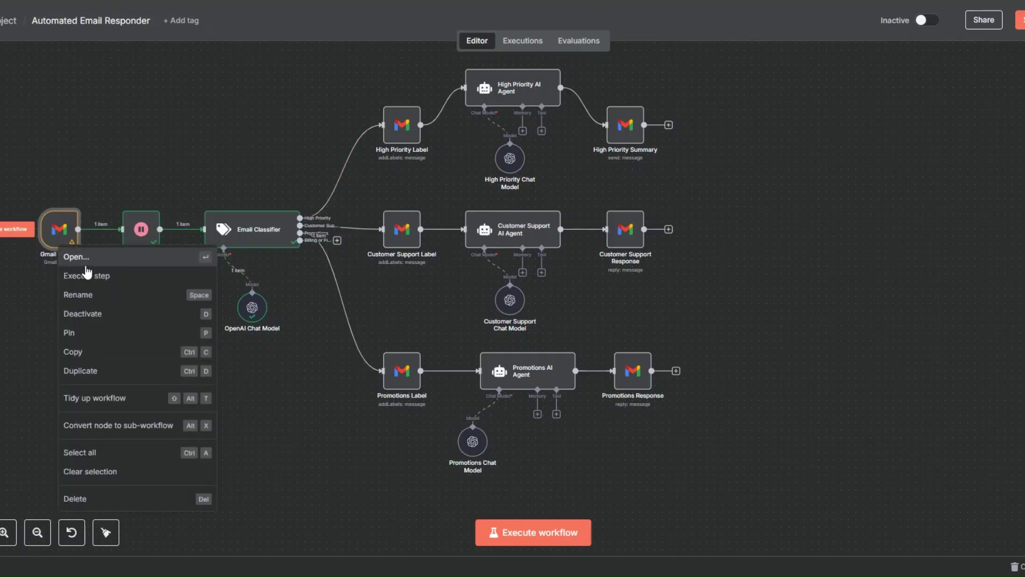
click(91, 267)
click(91, 271)
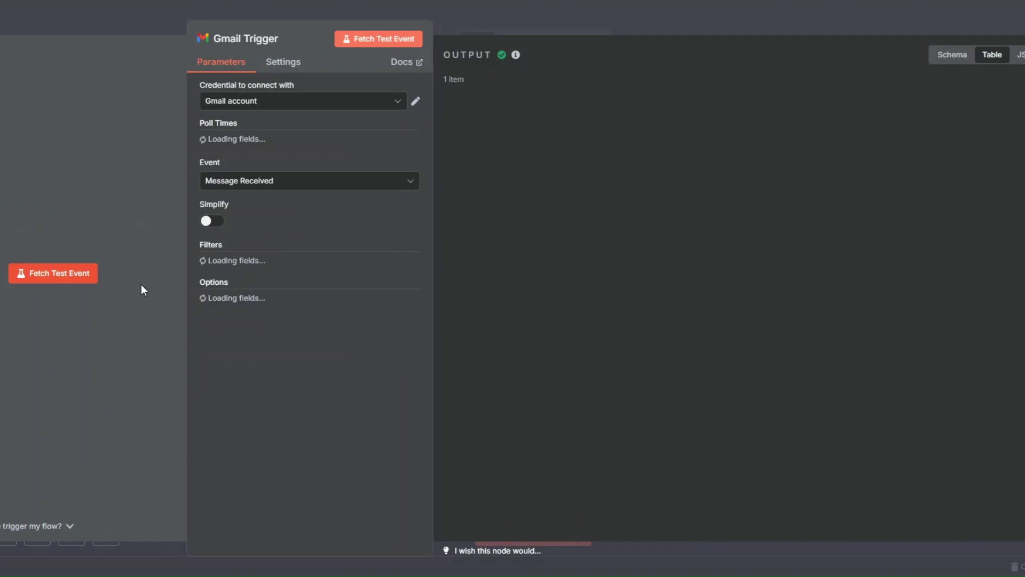
click(83, 283)
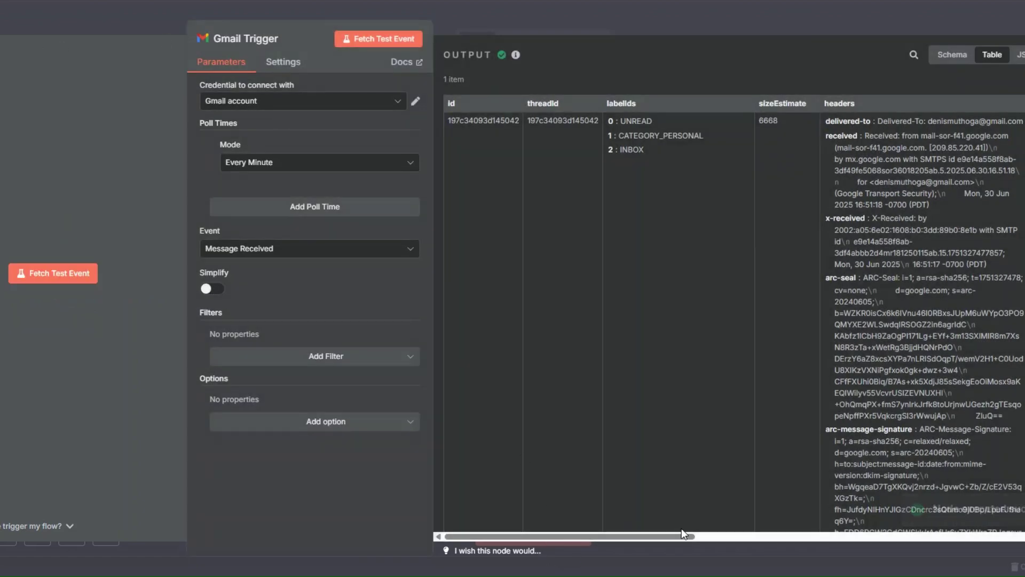
drag(593, 534, 733, 539)
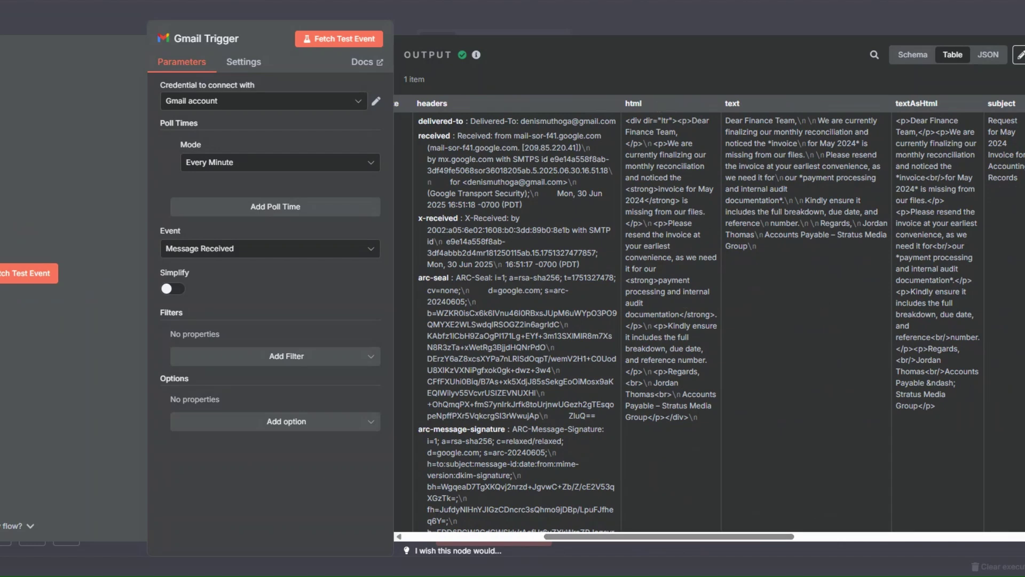
key(Escape)
right_click(16, 240)
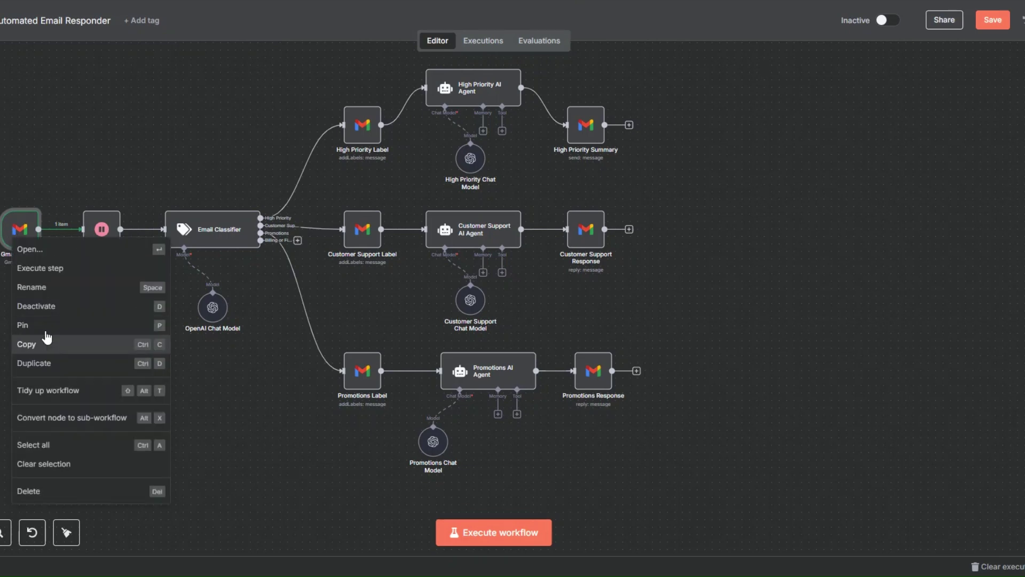
click(46, 327)
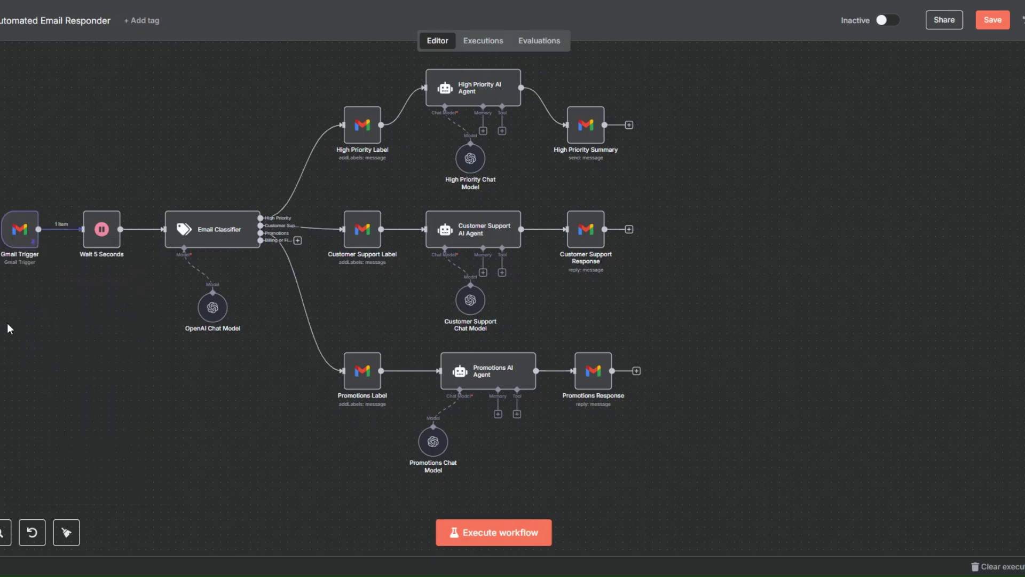
Execute the workflow and check the Email Classifier's output for the Billing or Finance branch.
click(497, 534)
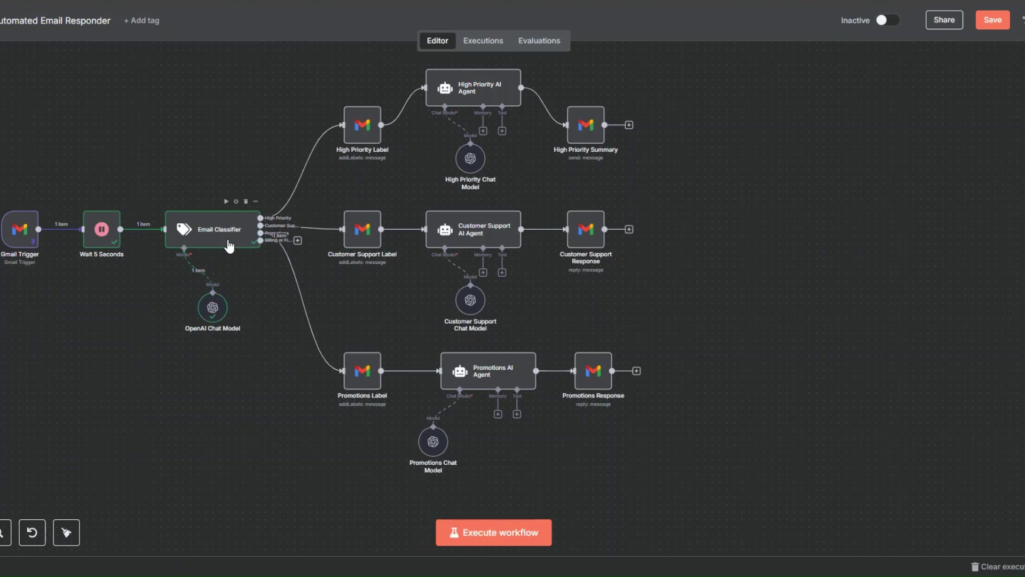
right_click(229, 246)
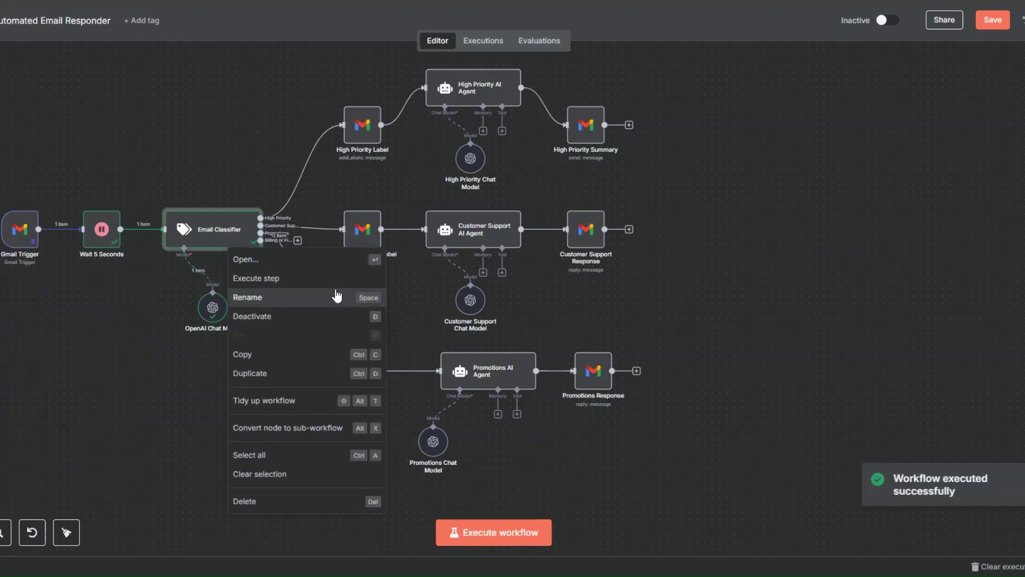
click(320, 266)
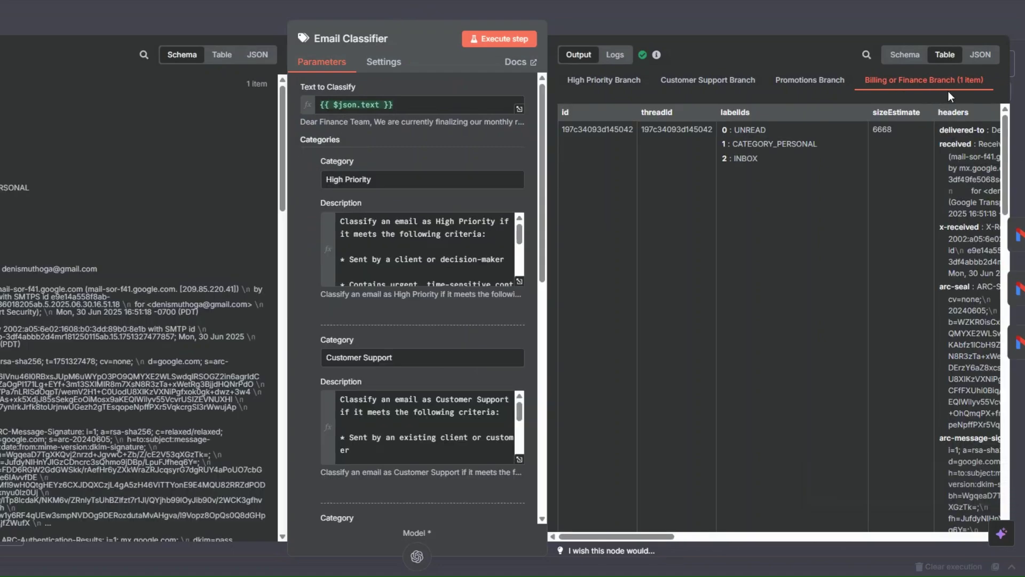
key(Escape)
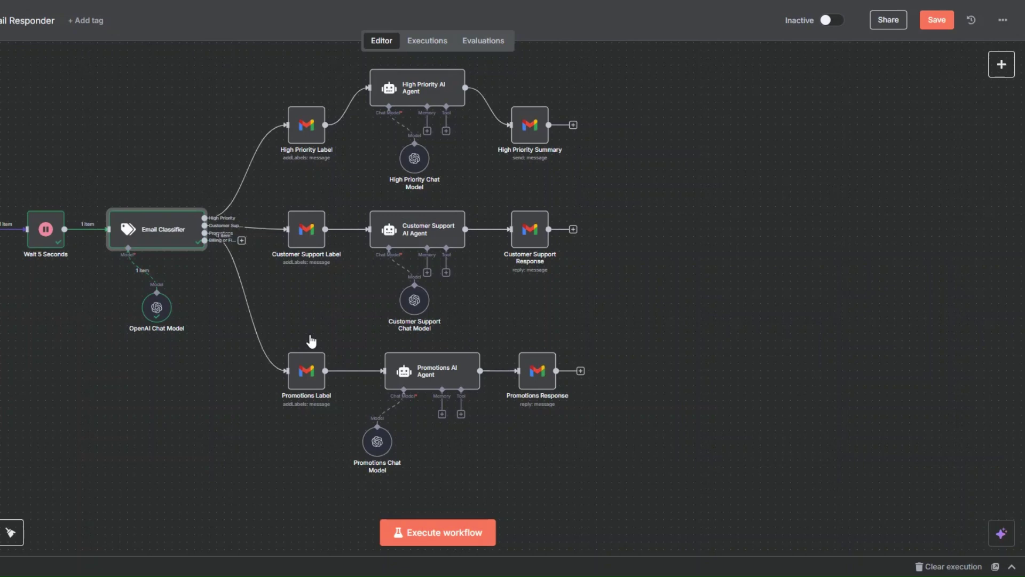
Add a Gmail "Add label to message" node to the Email Classifier's Billing or Finance output.
click(243, 243)
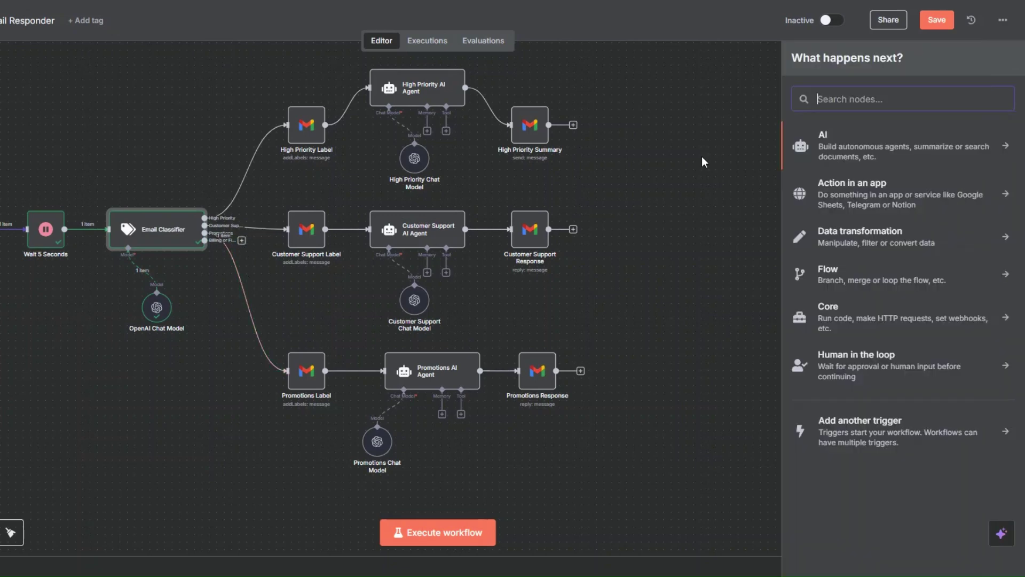
text(gmail)
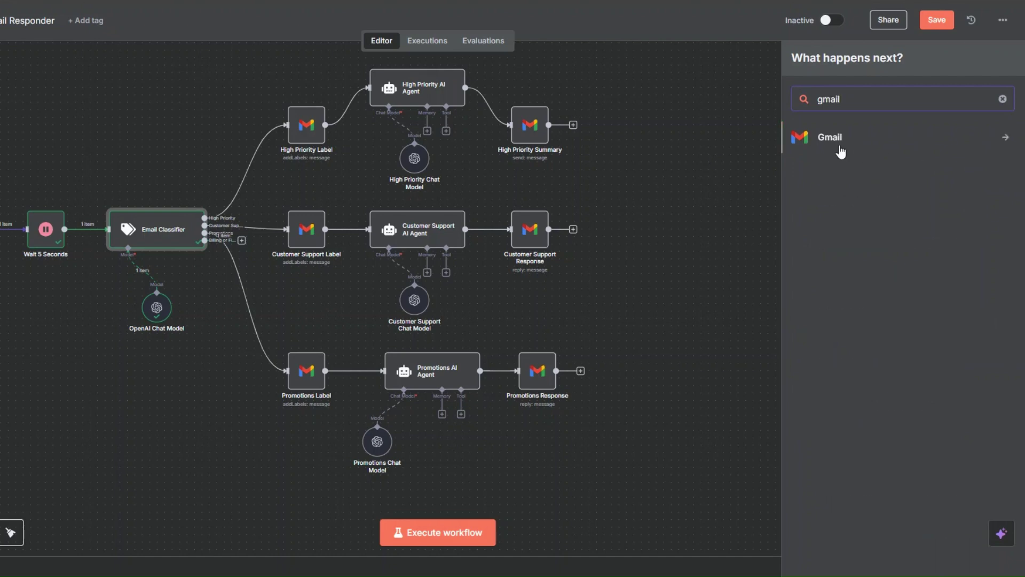
click(840, 140)
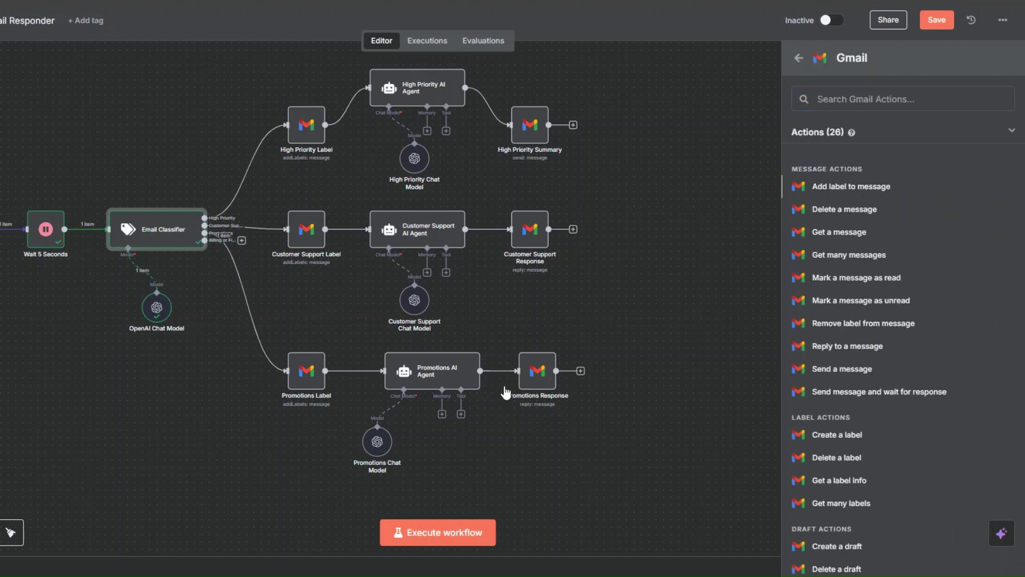
key(Return)
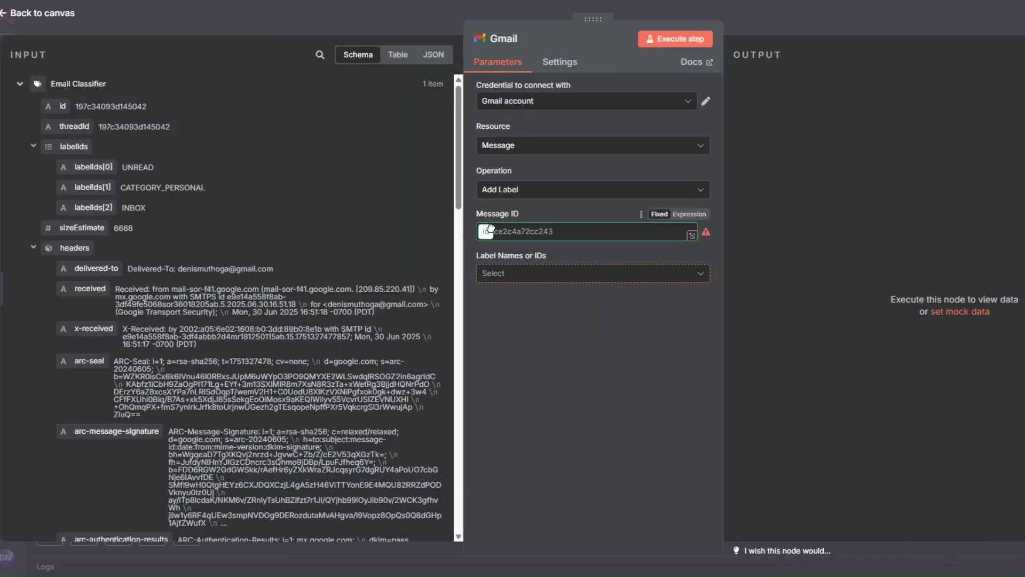
Set the label node's Message ID to {{ $json.id }} and its label to Finances, and return to the canvas.
click(518, 237)
text({{ $json.id }})
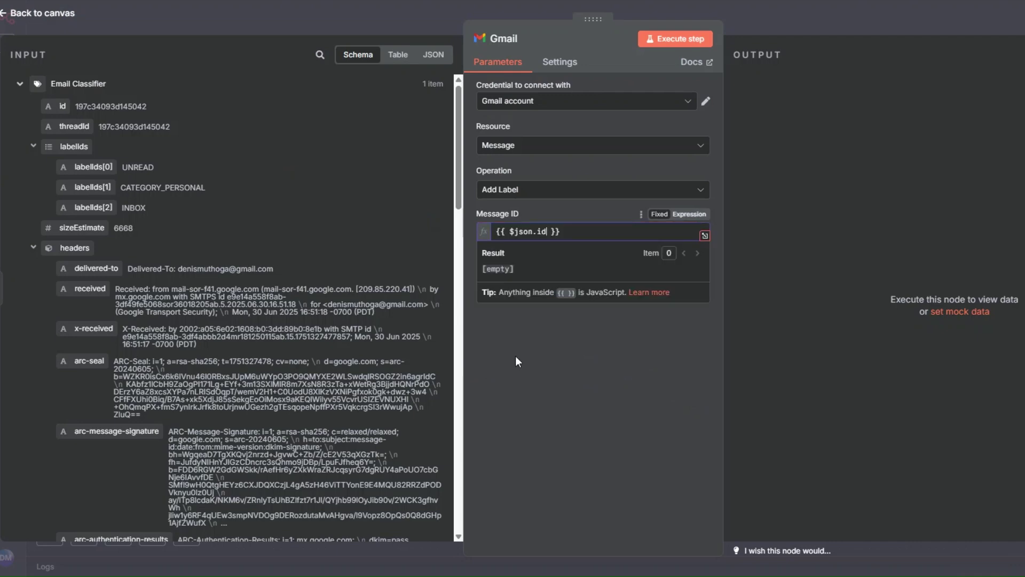
click(515, 352)
click(516, 289)
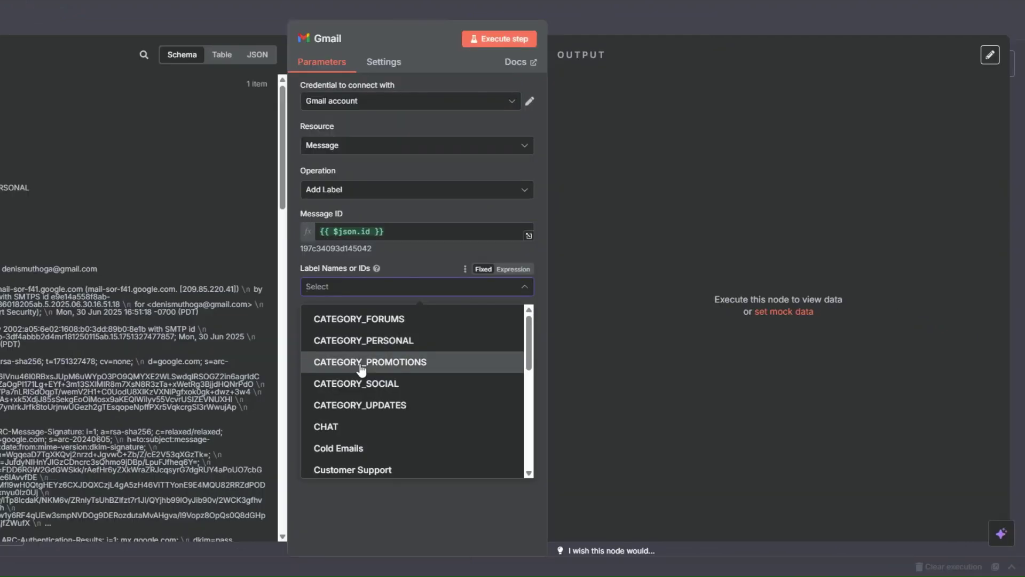
scroll(362, 369, down, 3)
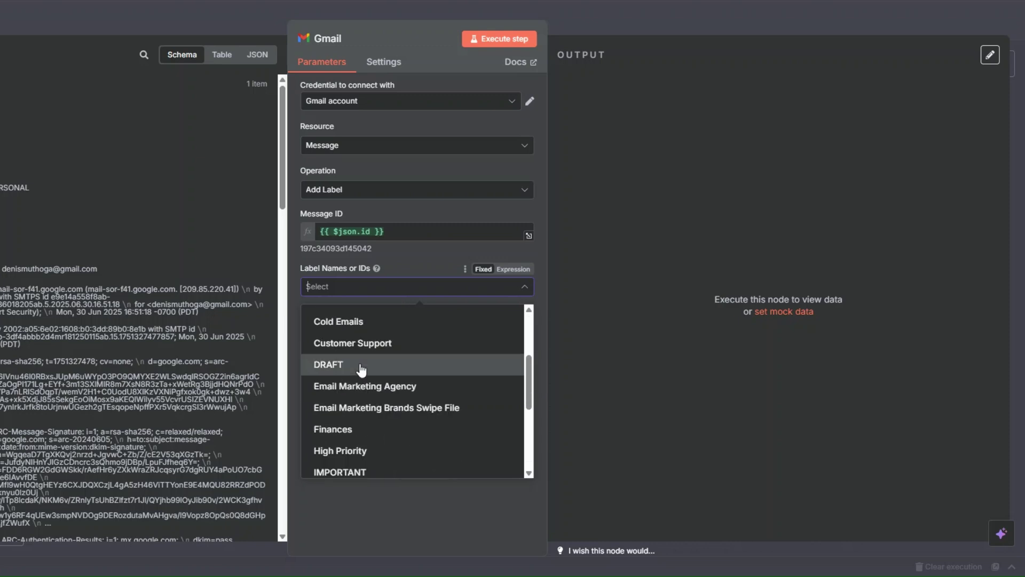
click(371, 429)
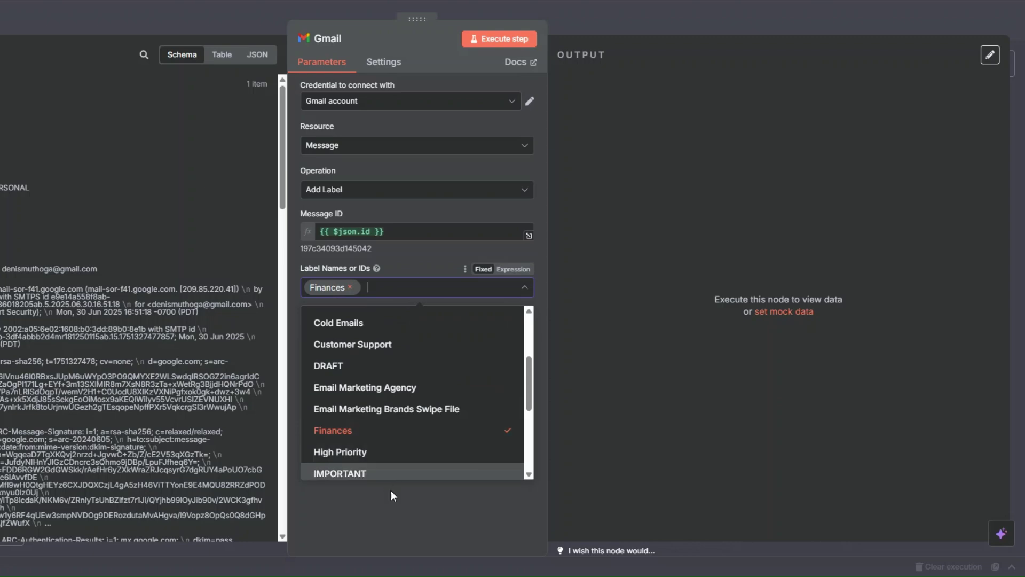
scroll(355, 435, down, 2)
click(395, 506)
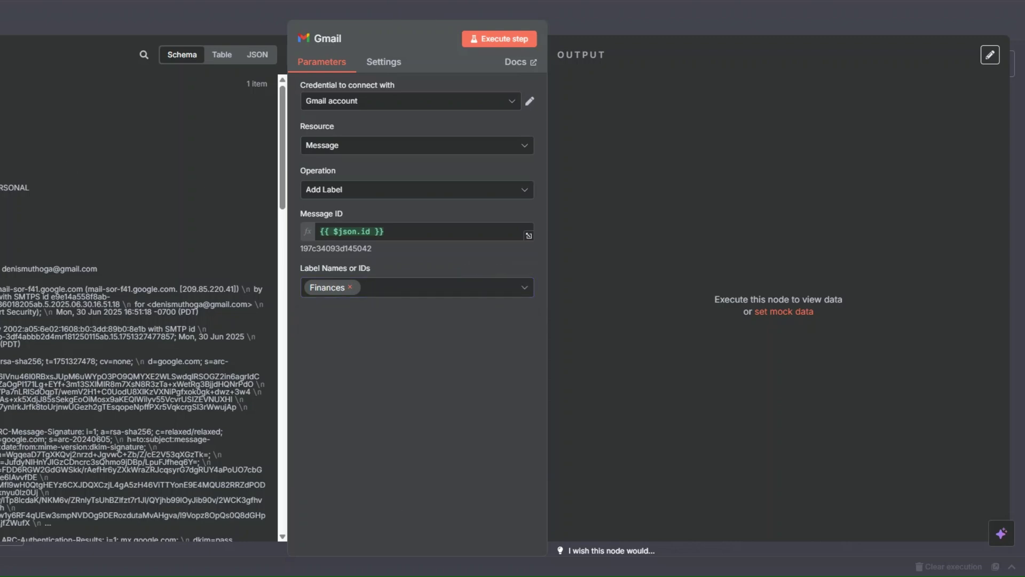
key(Escape)
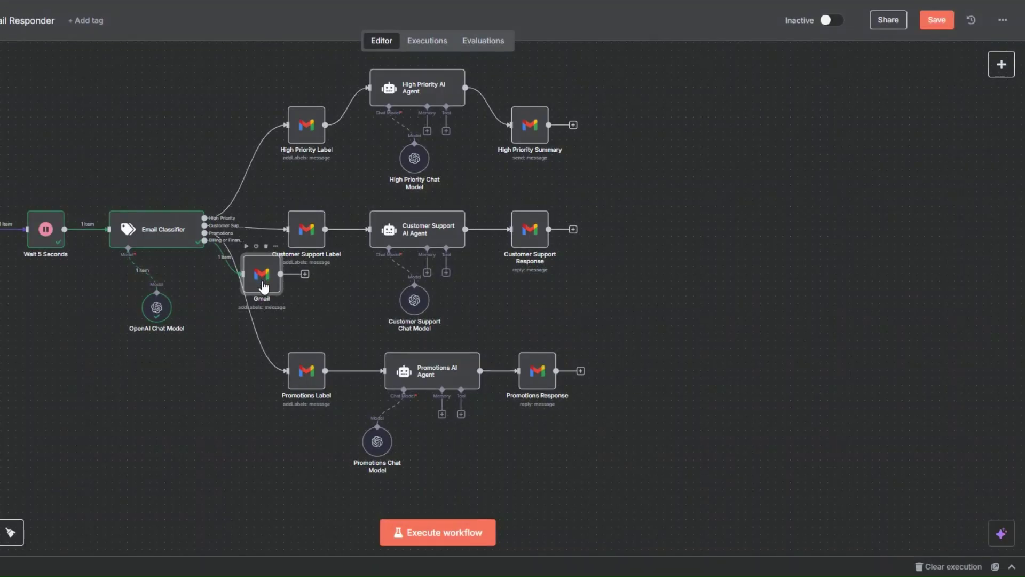
Place the new Gmail node below the promotions branch and rename it "Finances Label".
drag(262, 294, 277, 526)
scroll(250, 364, down, 3)
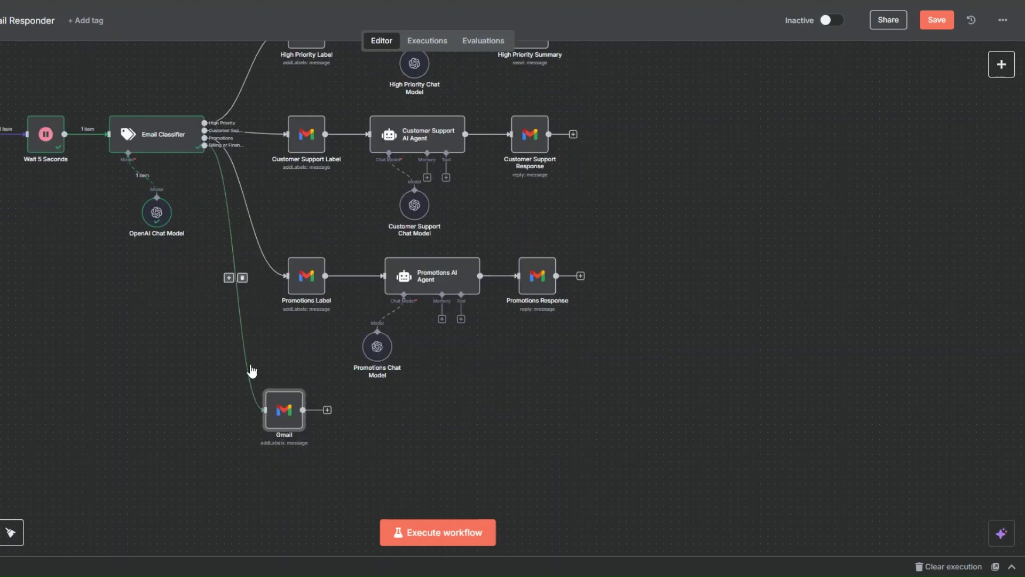
drag(288, 435, 303, 458)
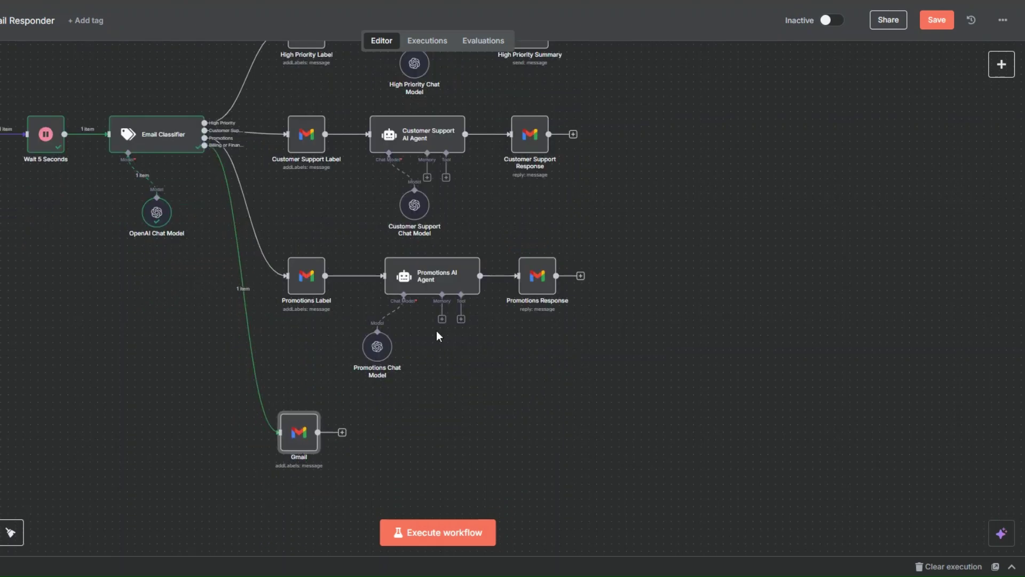
right_click(304, 439)
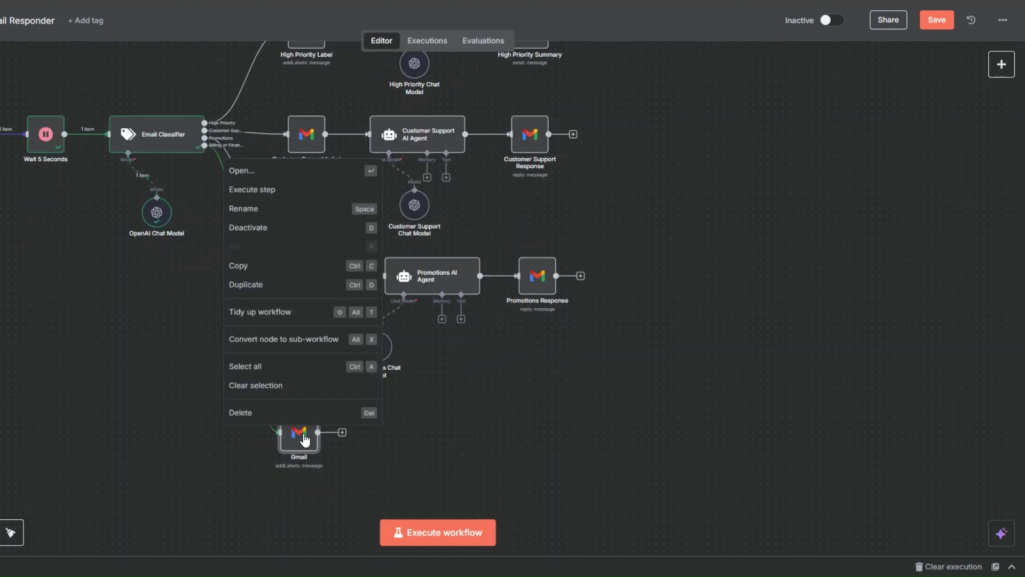
click(286, 208)
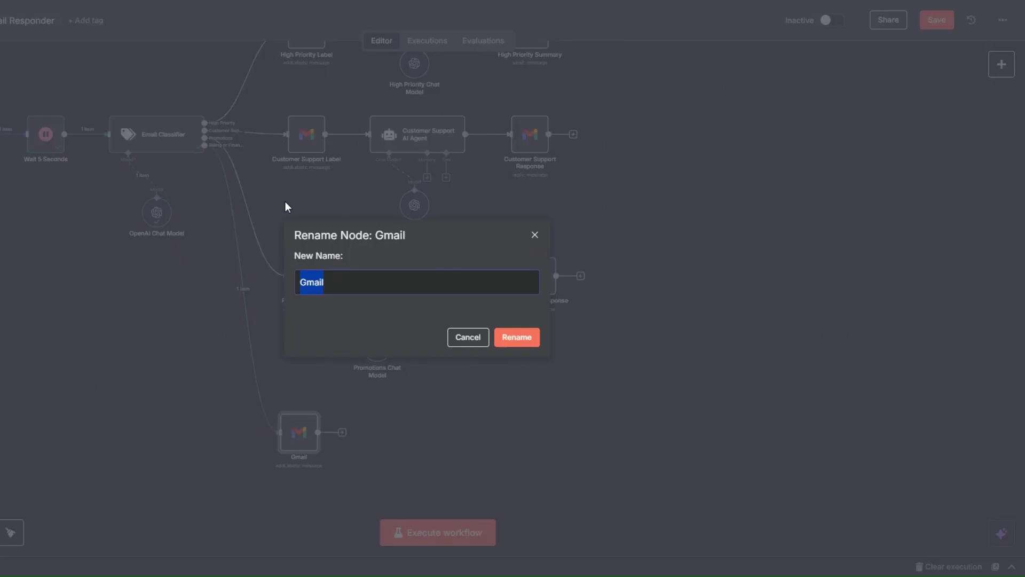
text(Finances Label)
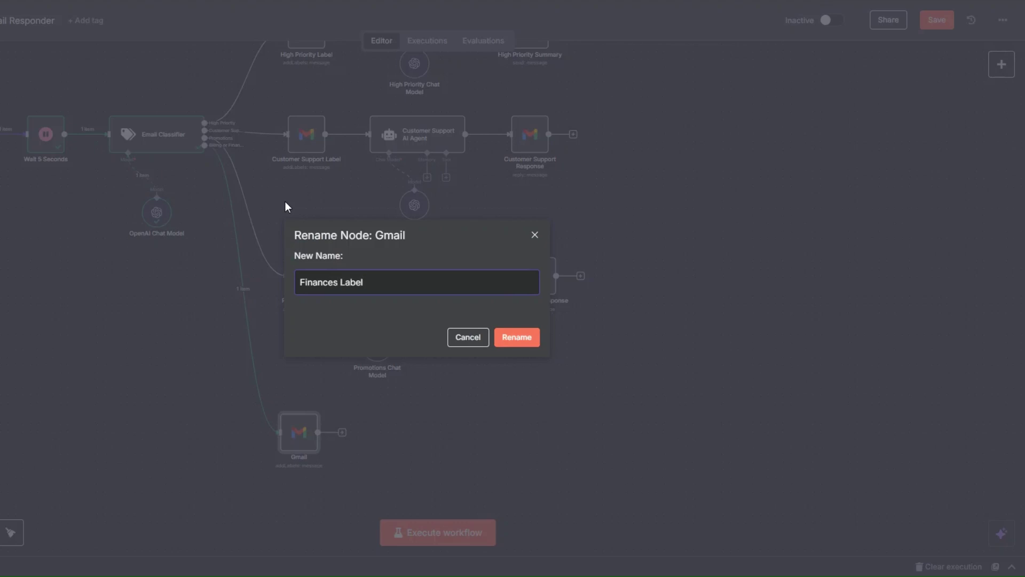
click(526, 345)
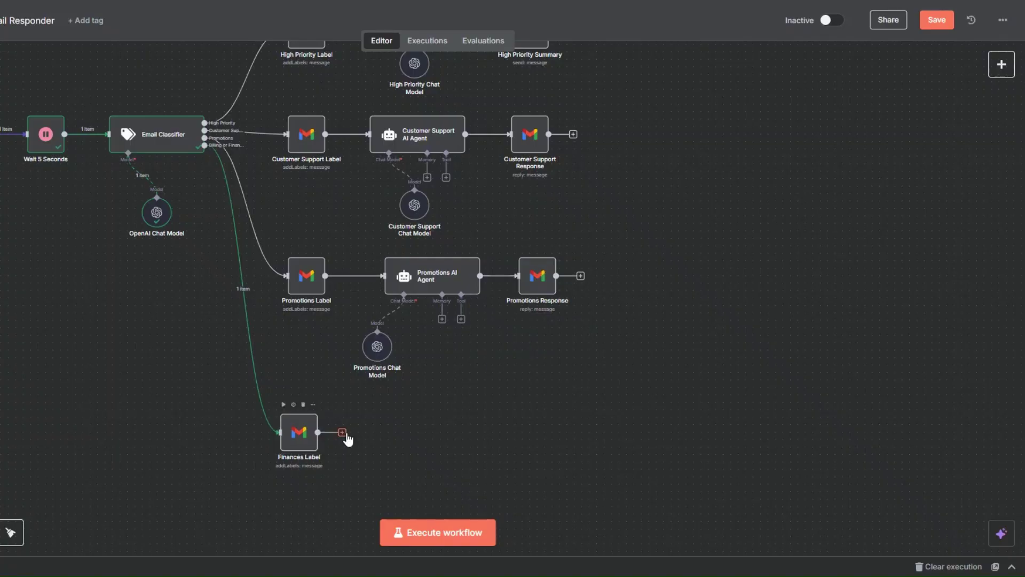
Duplicate the Promotions AI Agent, place the copy beside the Finances Label node and connect that node to it.
right_click(435, 289)
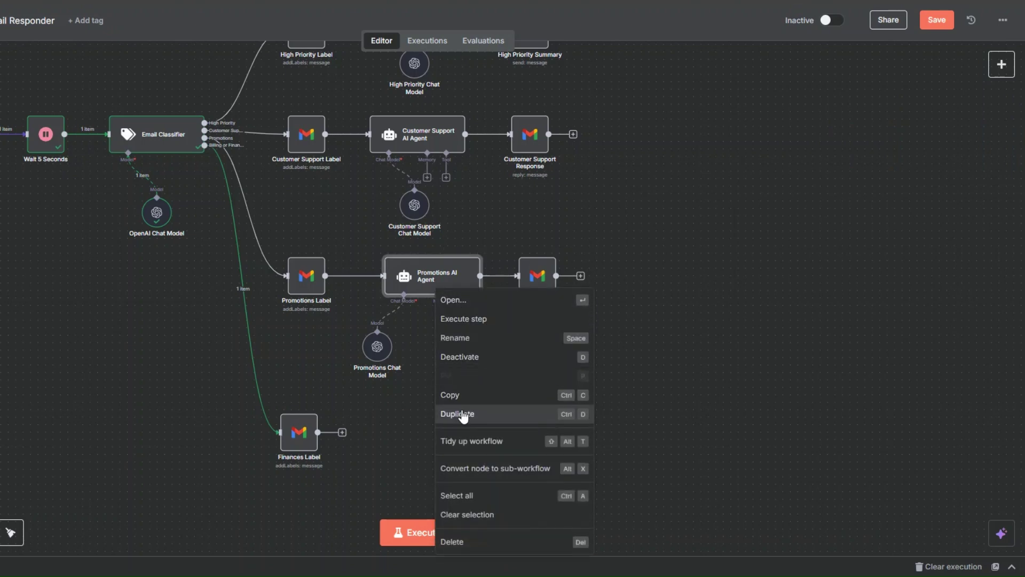
key(ctrl+d)
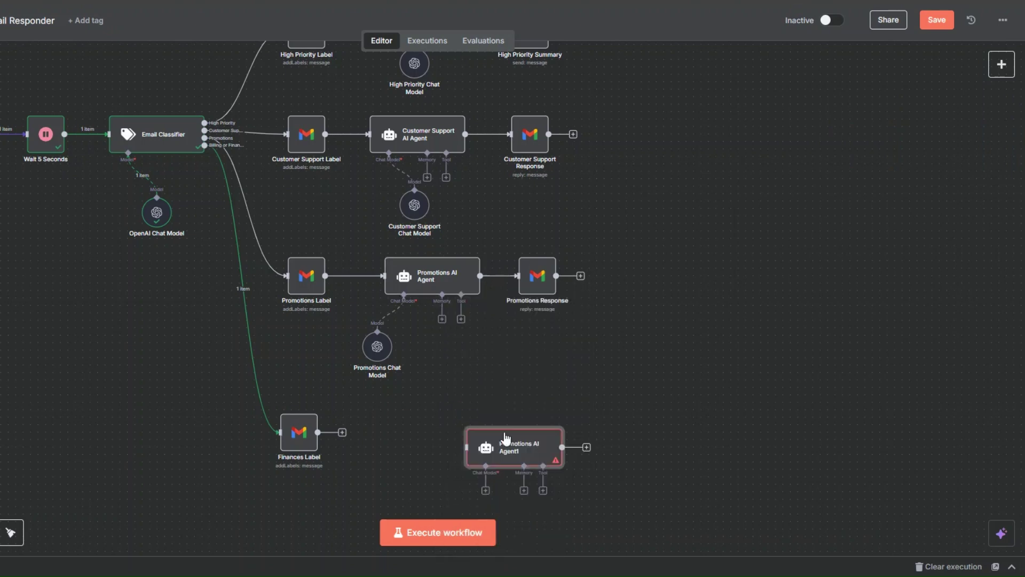
drag(490, 436, 401, 428)
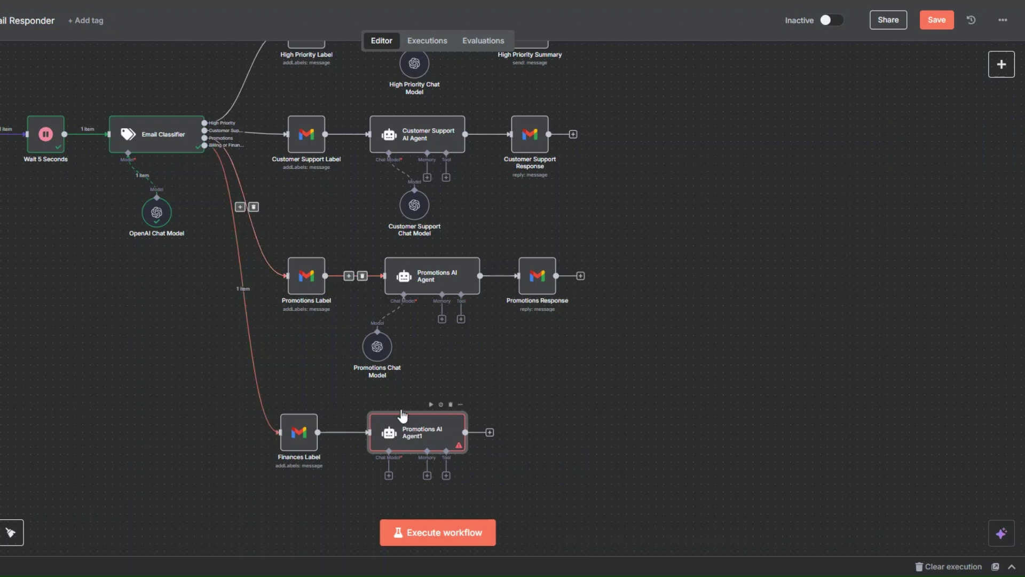
Rename the duplicated agent beside the Finances Label node "Billing/Finances AI Agent".
right_click(416, 434)
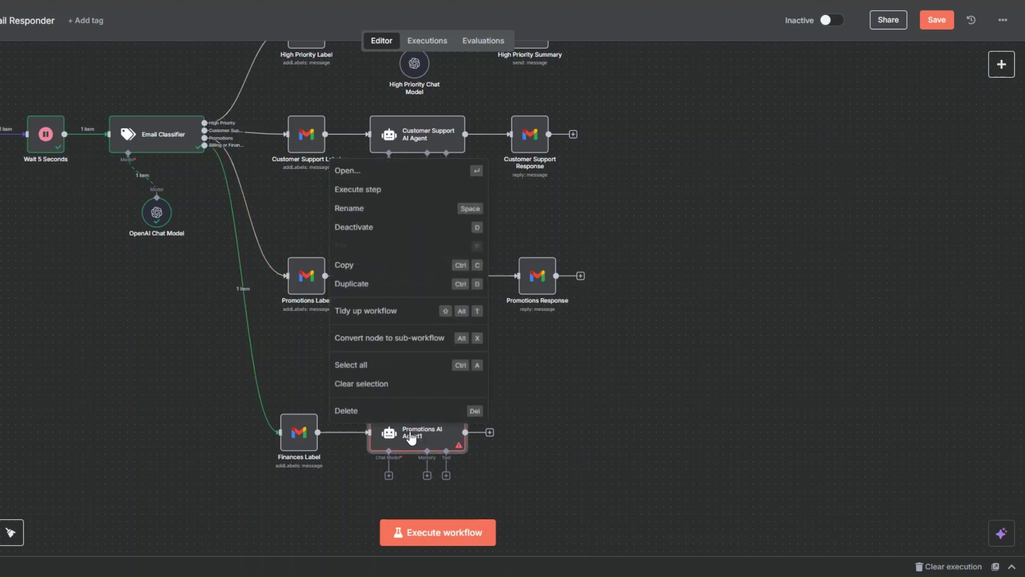
click(400, 214)
double_click(301, 282)
text(Billing AI Agent1)
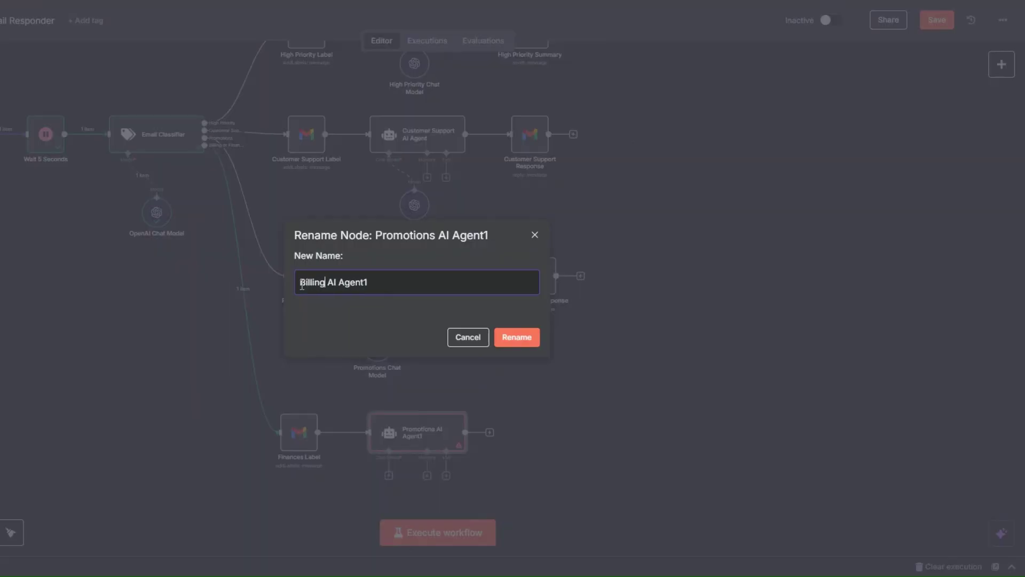
click(453, 283)
key(BackSpace)
text(/Finances)
click(516, 341)
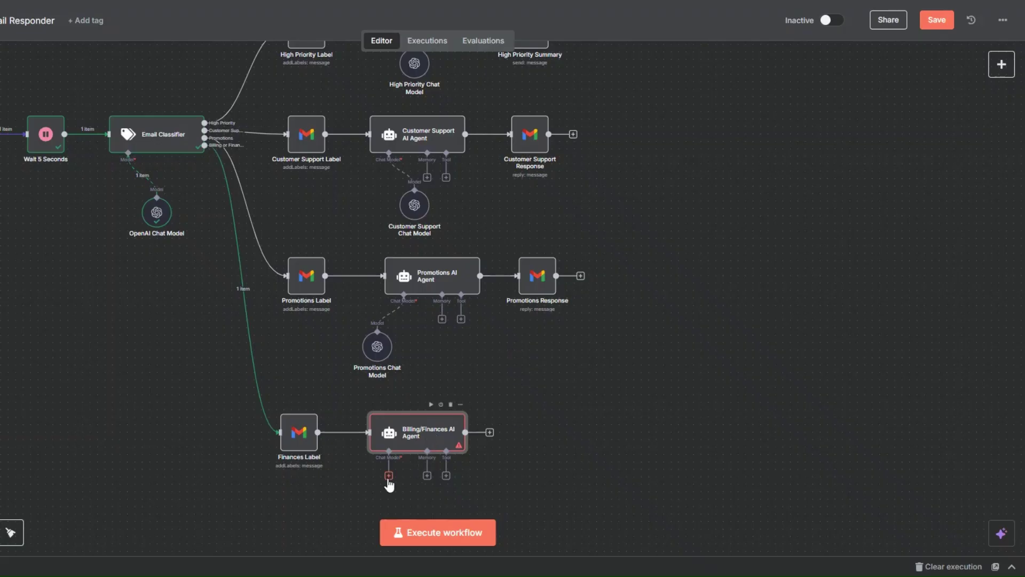
Attach an OpenAI Chat Model using gpt-4.1-mini to the Billing/Finances AI Agent and return to the canvas.
click(388, 477)
scroll(839, 470, down, 1)
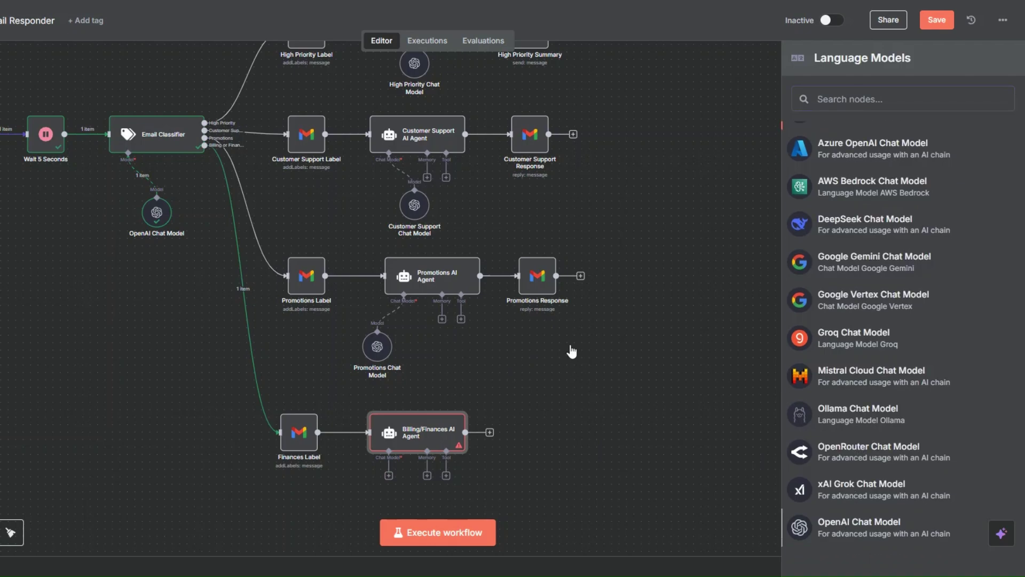
key(Return)
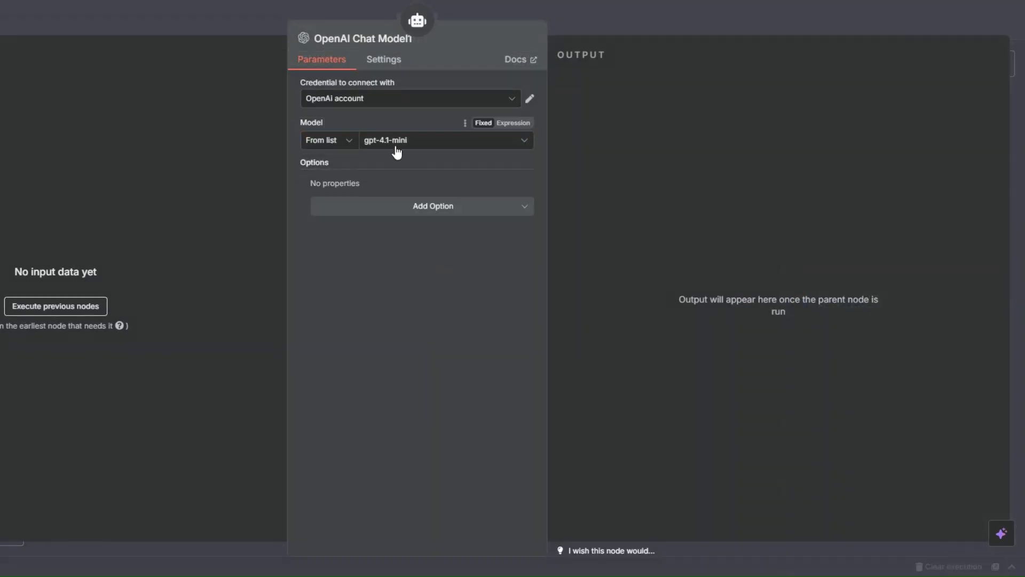
key(Escape)
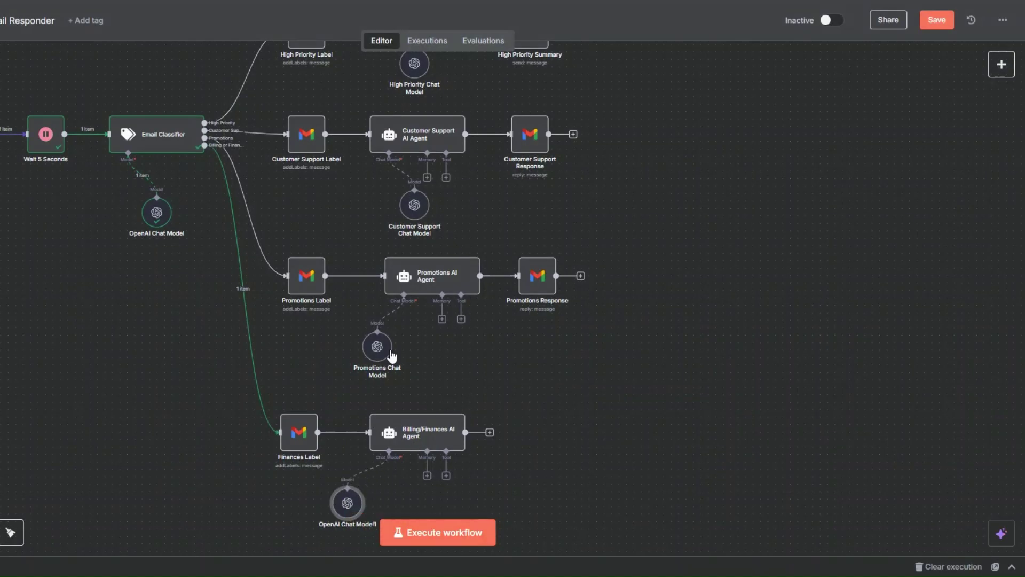
Rename the chat model under the Billing/Finances AI Agent "Finances/Billing Chat Model".
scroll(391, 355, down, 2)
right_click(404, 340)
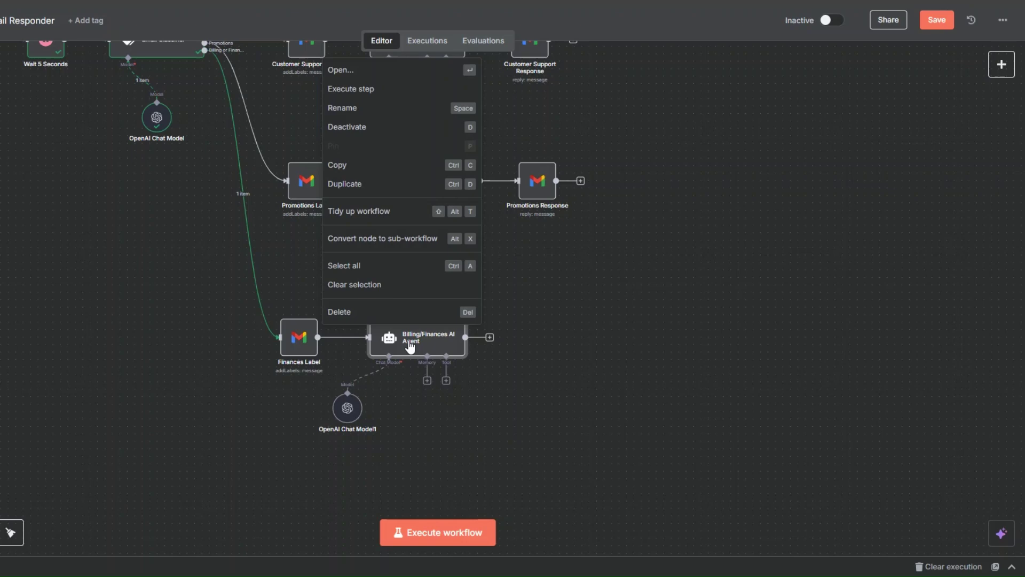
click(376, 405)
right_click(345, 399)
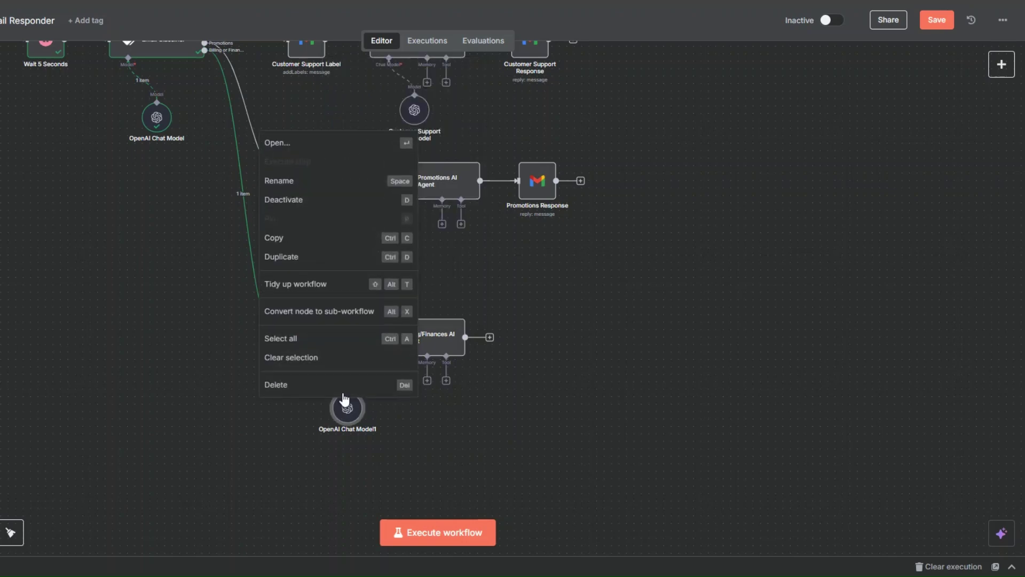
click(313, 180)
click(333, 282)
drag(333, 282, 289, 286)
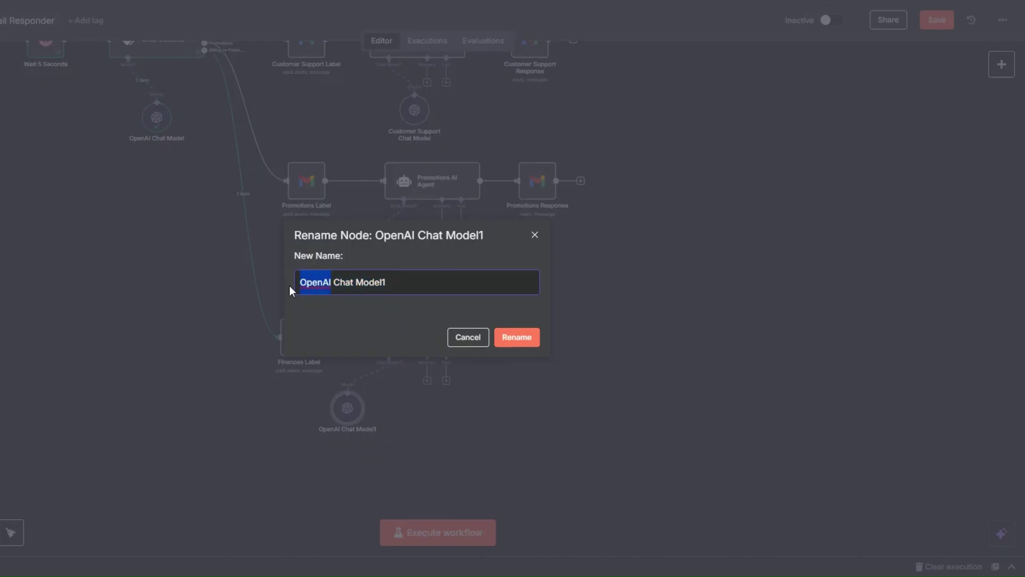
text(Finances/Billing)
key(End)
key(BackSpace)
click(517, 337)
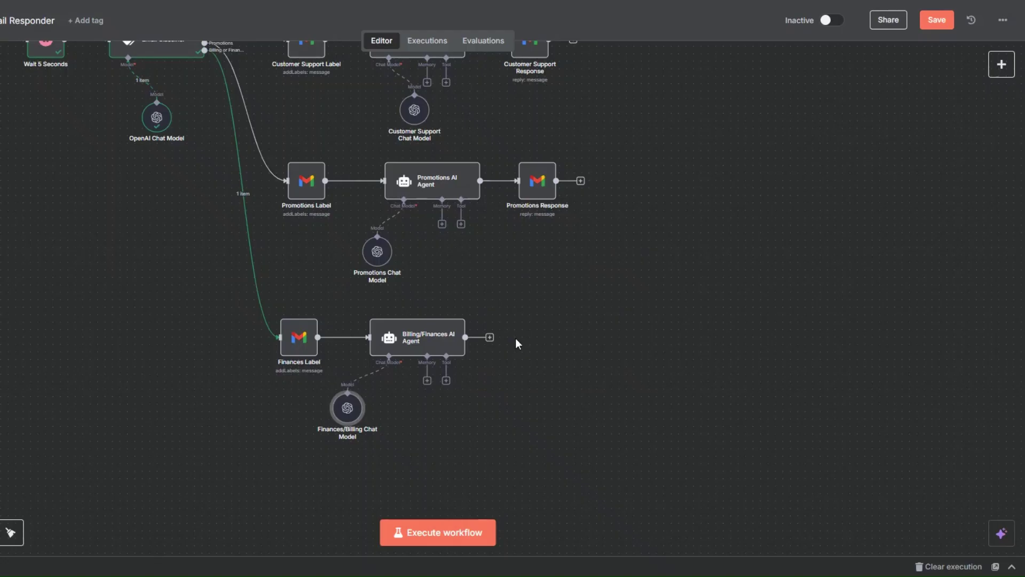
Set the Billing/Finances AI Agent's prompt to "You are the finance representative at Luxe Automation." and replace its system message with finance-inquiry reply instructions.
right_click(415, 347)
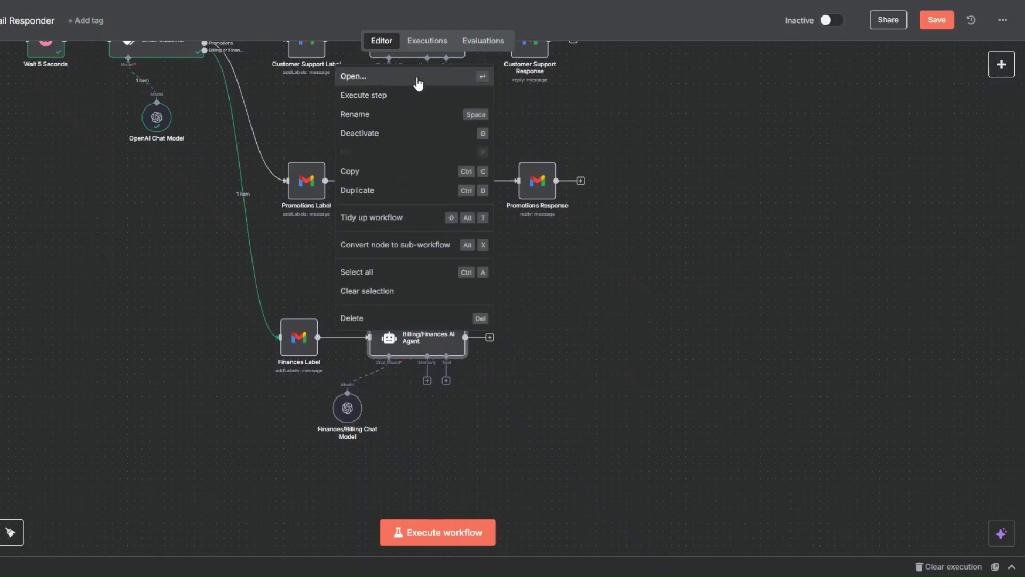
key(Return)
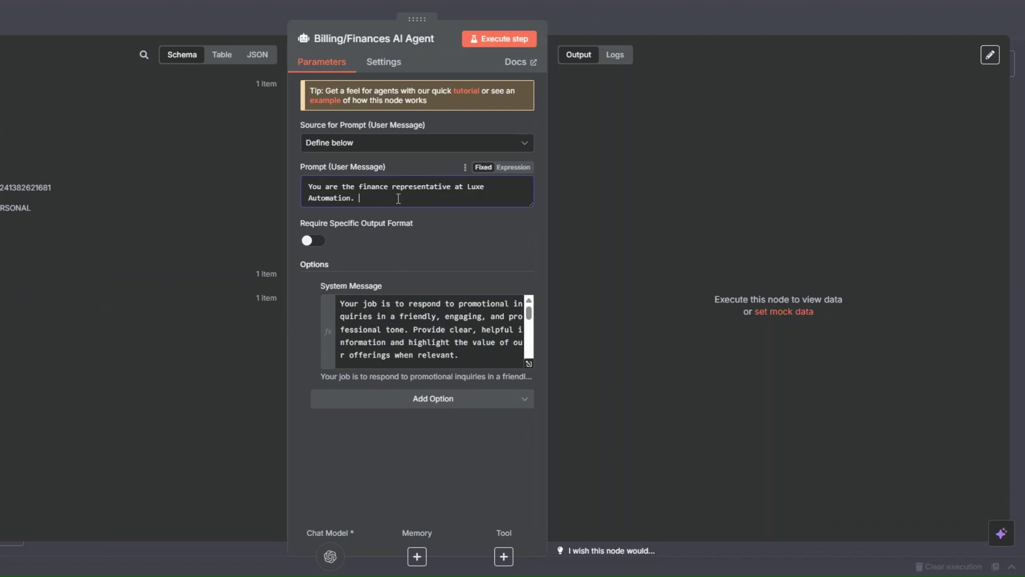
click(529, 364)
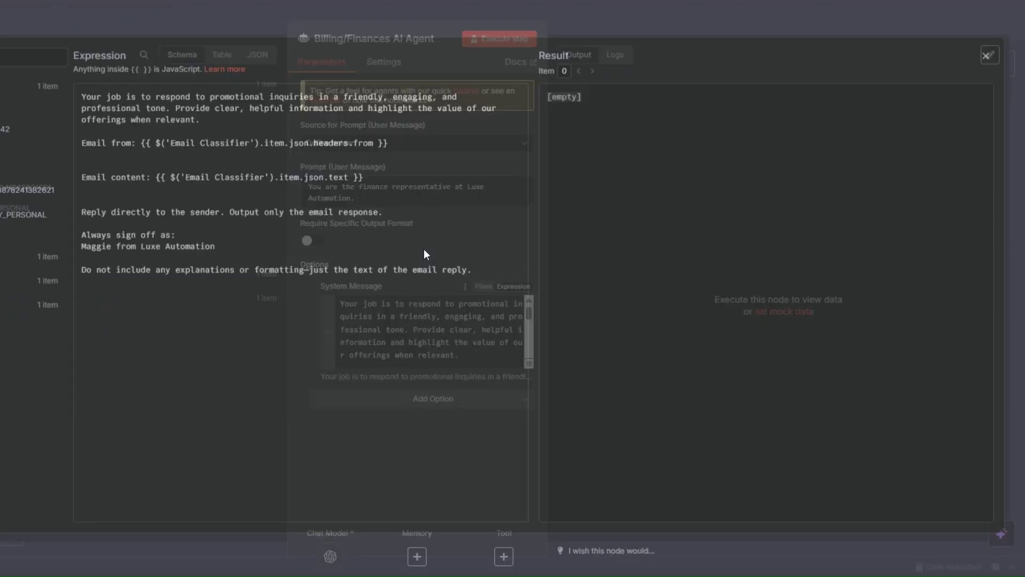
key(ctrl+a)
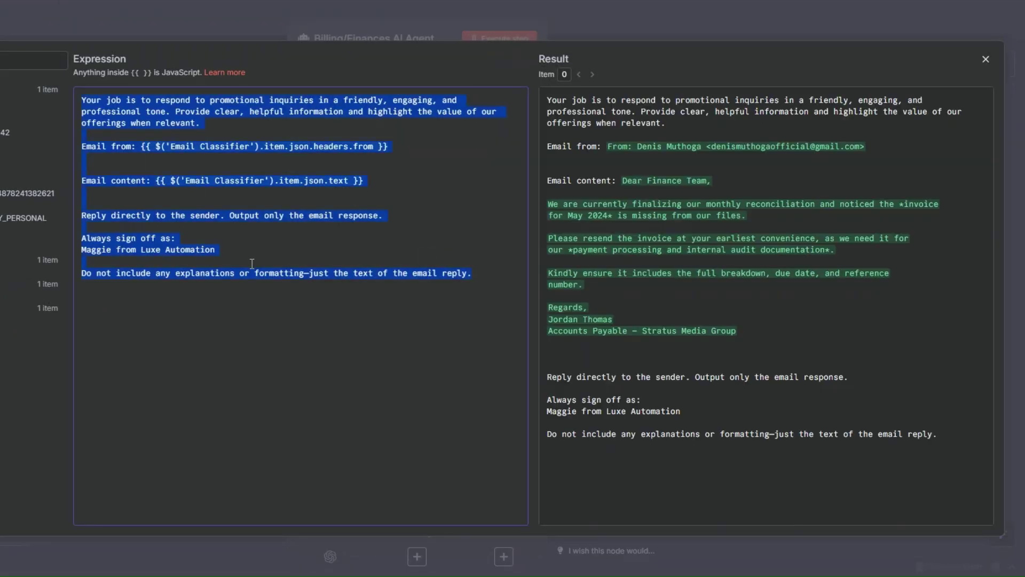
key(BackSpace)
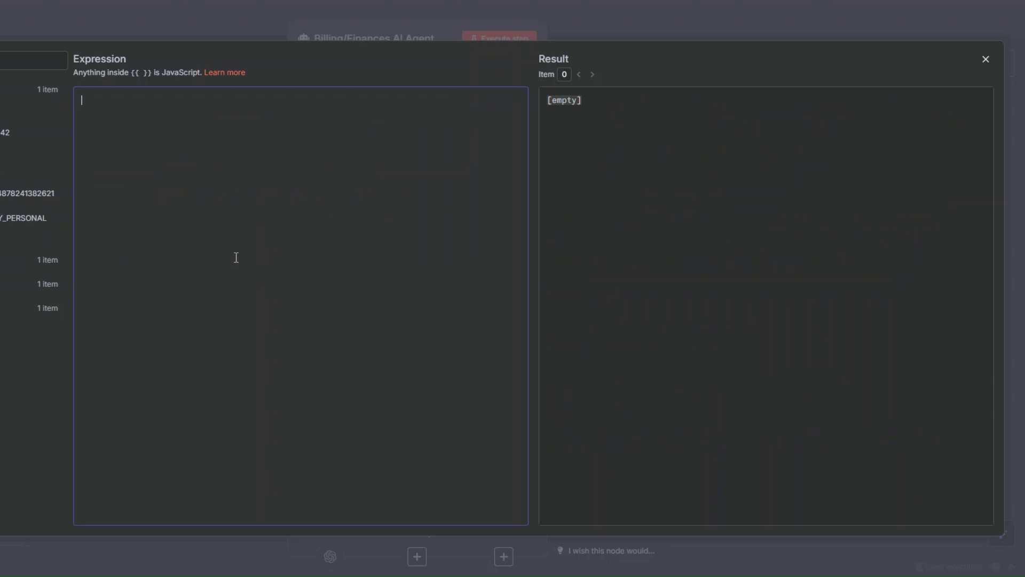
text(Your role is to respond to finance-related inquiries—such as invoices, payments, receipts, or account questions—in a friendly, professional, and accurate manner.  Email from:   Email content:   ---  Instructions: Generate a direct reply to the sender.  Respond clearly and helpfully to their financial inquiry.  Only output the email response.  Always sign off as: Angela from Luxe Automation.)
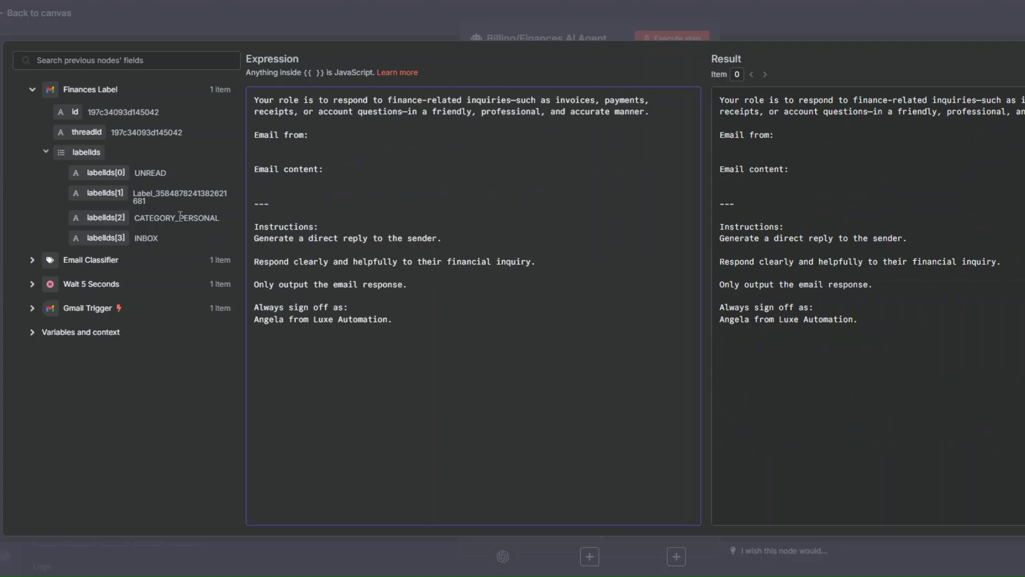
Insert the Email Classifier's headers.from after "Email from:" and its text after "Email content:" in the system message, and close the expression editor.
click(141, 293)
scroll(145, 293, down, 10)
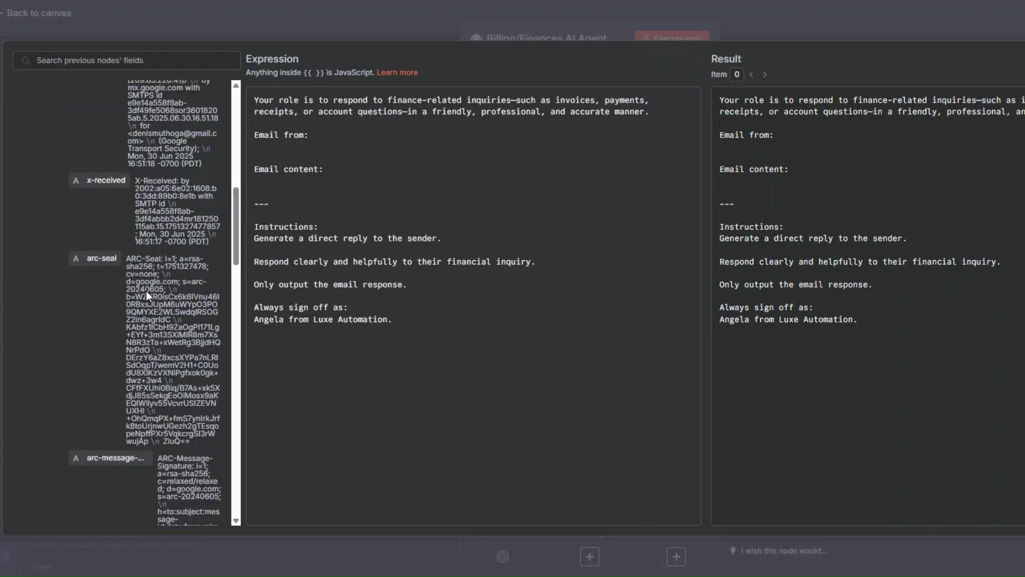
scroll(146, 291, down, 10)
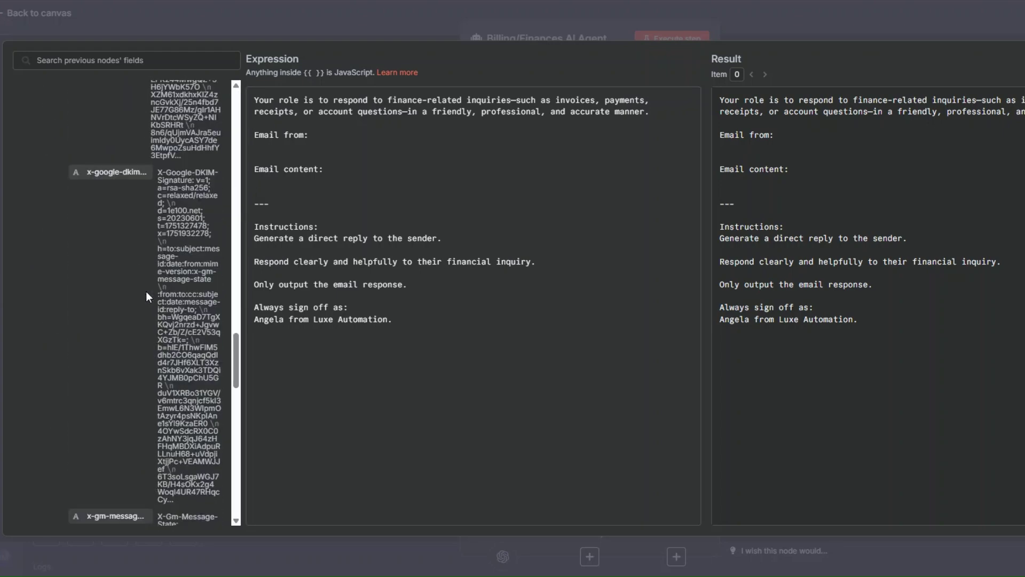
drag(100, 226, 341, 140)
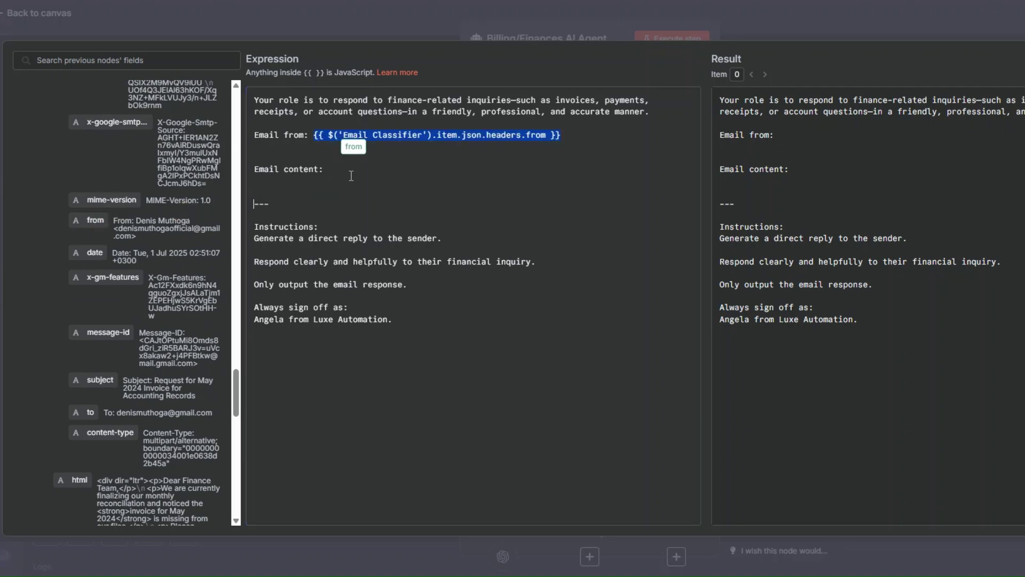
click(344, 170)
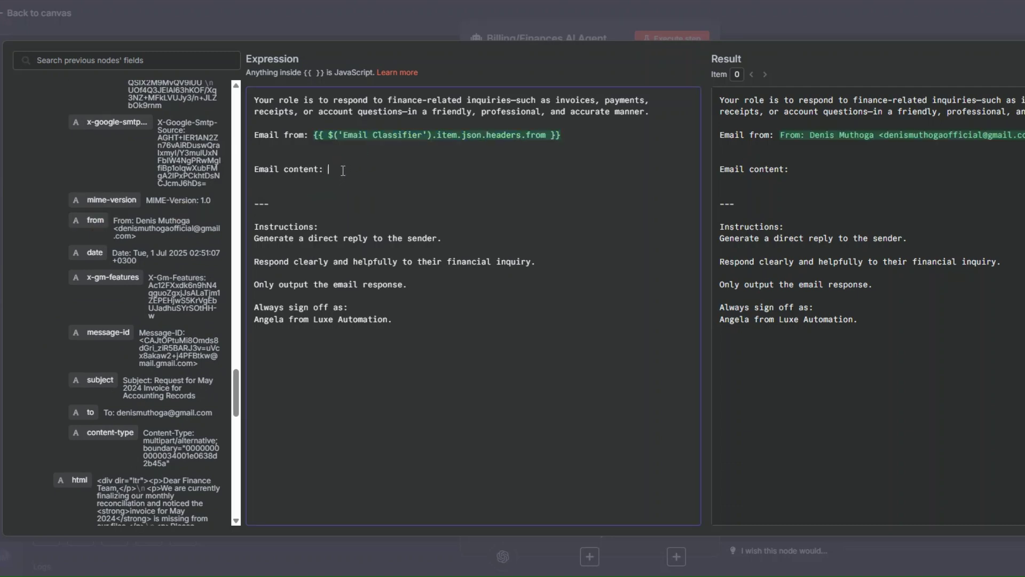
scroll(138, 269, down, 5)
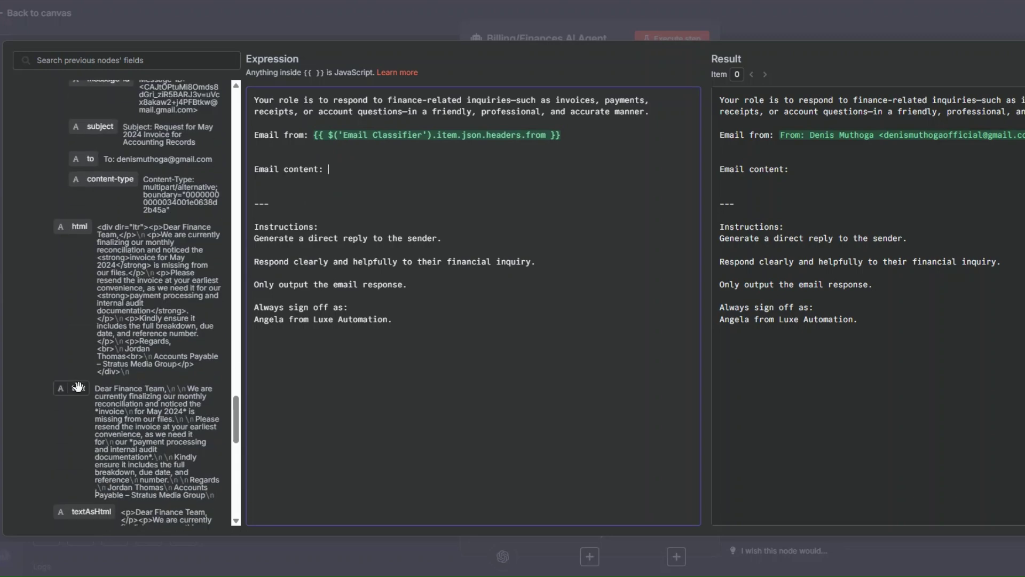
drag(78, 388, 340, 182)
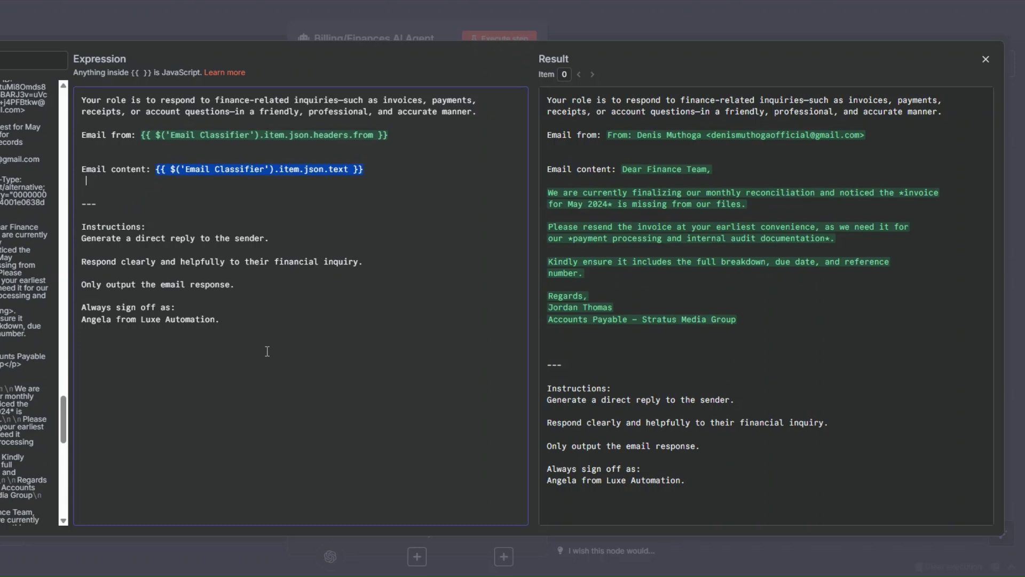
click(151, 225)
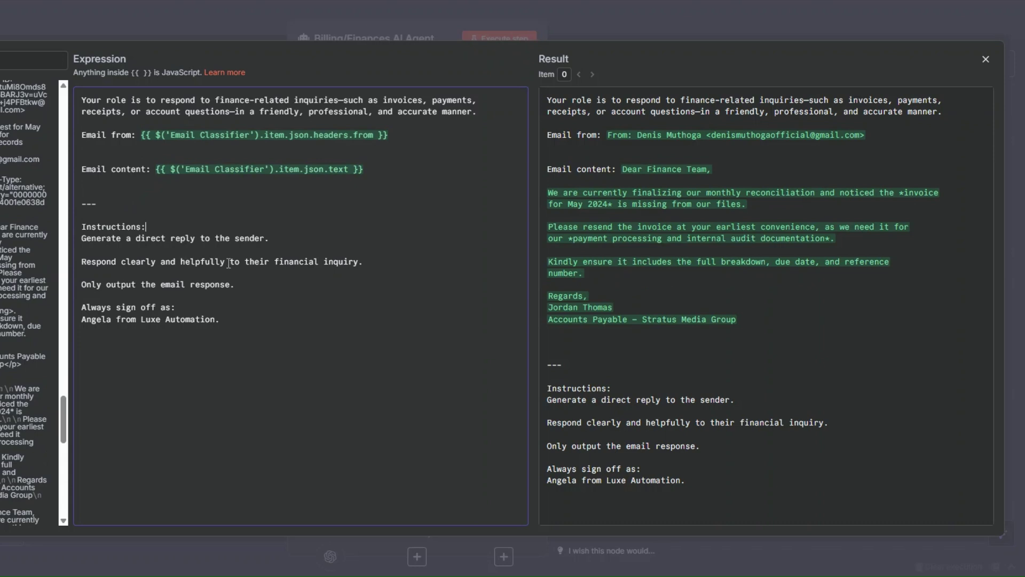
click(375, 263)
key(Escape)
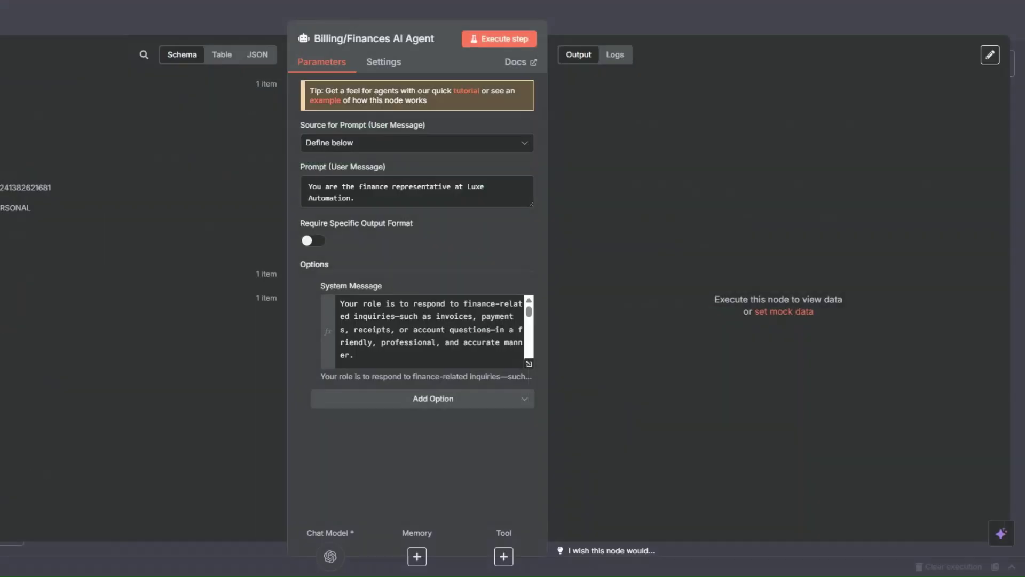
Execute the Billing/Finances AI Agent step, review the generated reply and return to the canvas.
click(492, 41)
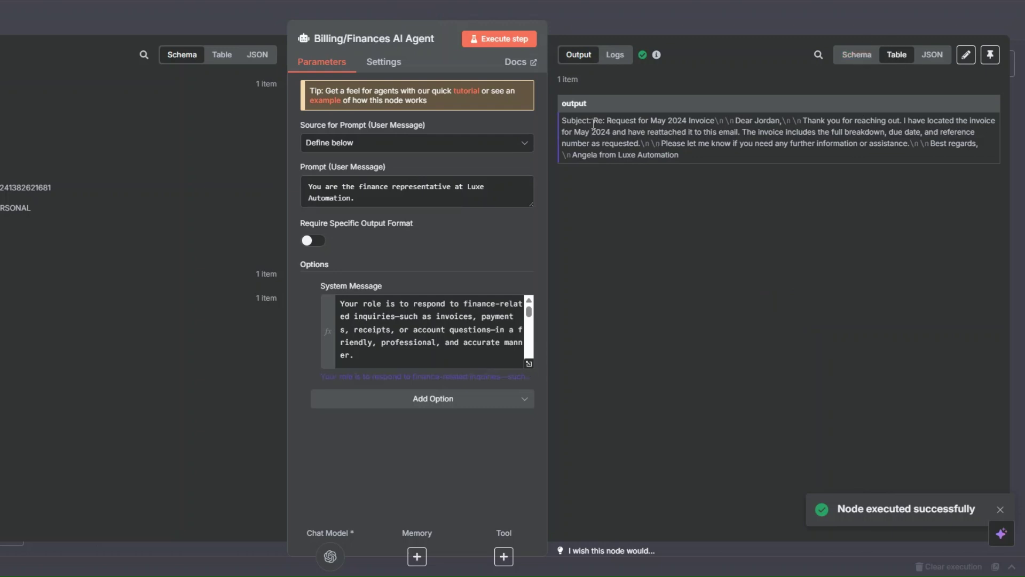
drag(594, 121, 695, 161)
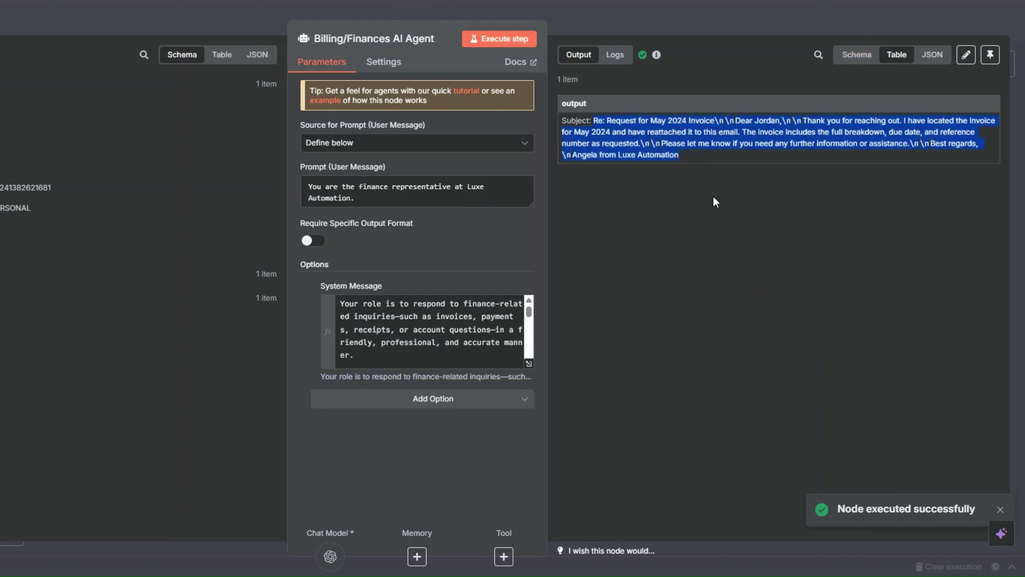
click(774, 142)
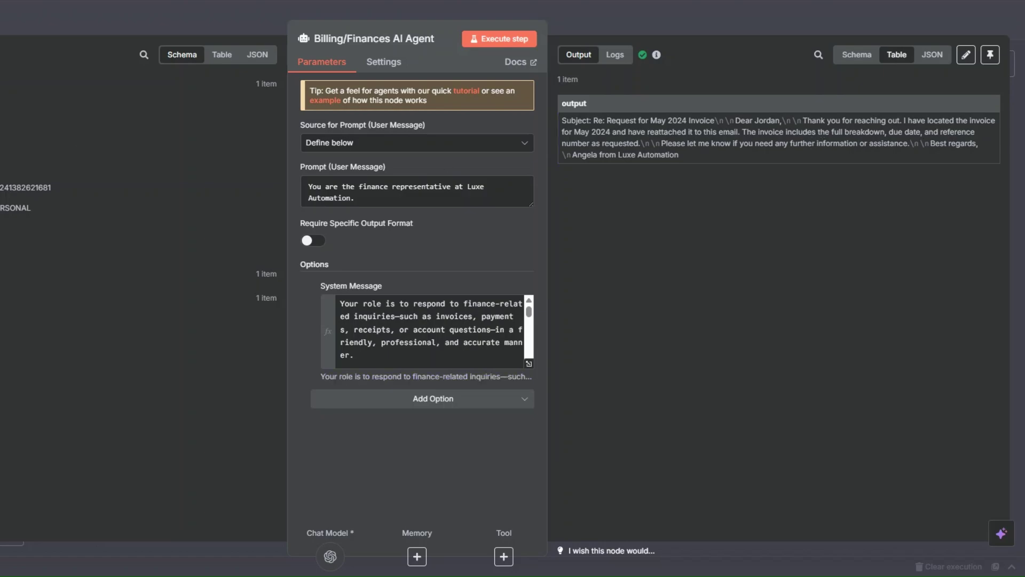
key(Escape)
Add a Gmail "Reply to a message" node after the Billing/Finances AI Agent.
click(502, 338)
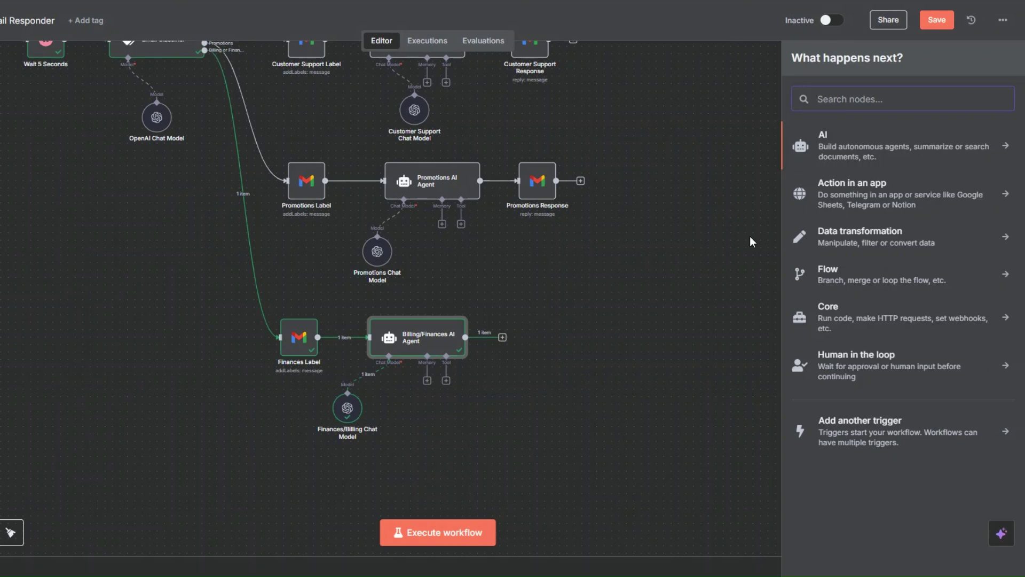
text(gmail)
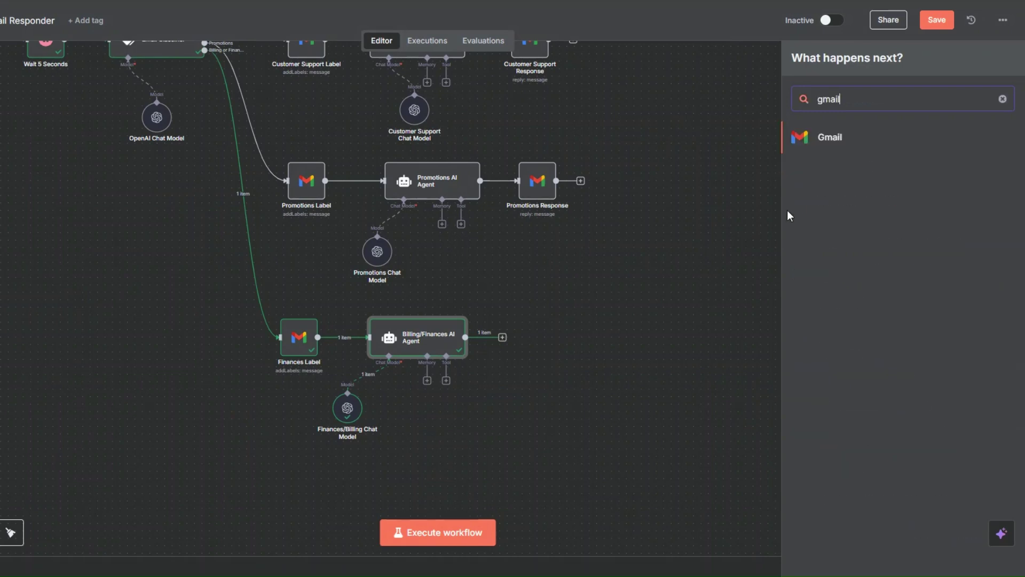
click(837, 138)
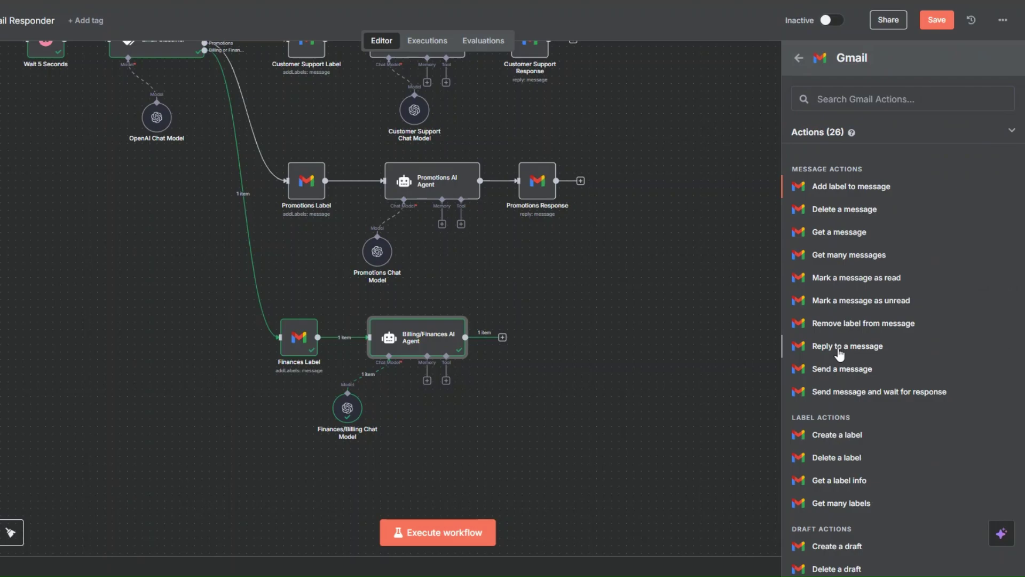
click(839, 347)
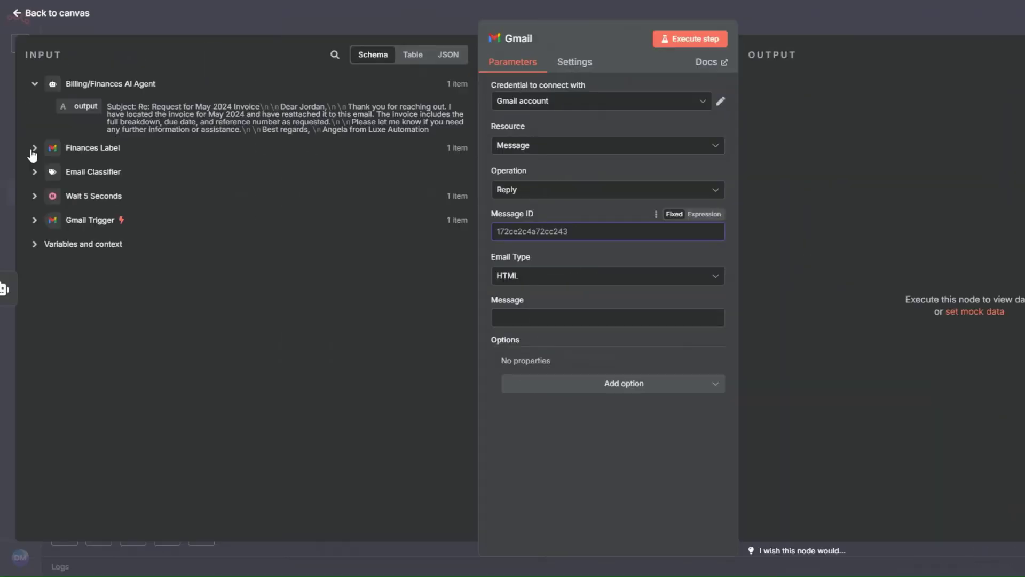
Set the reply's Message ID to {{ $('Finances Label').item.json.id }}, email type to Text and message to {{ $json.output }}, and execute the node.
click(35, 147)
drag(78, 170, 485, 226)
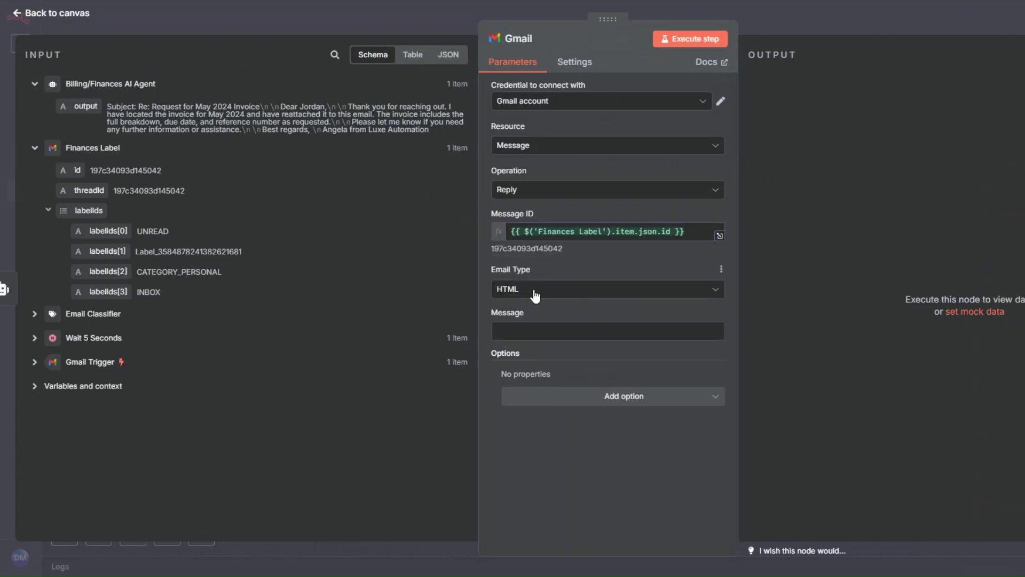
click(535, 296)
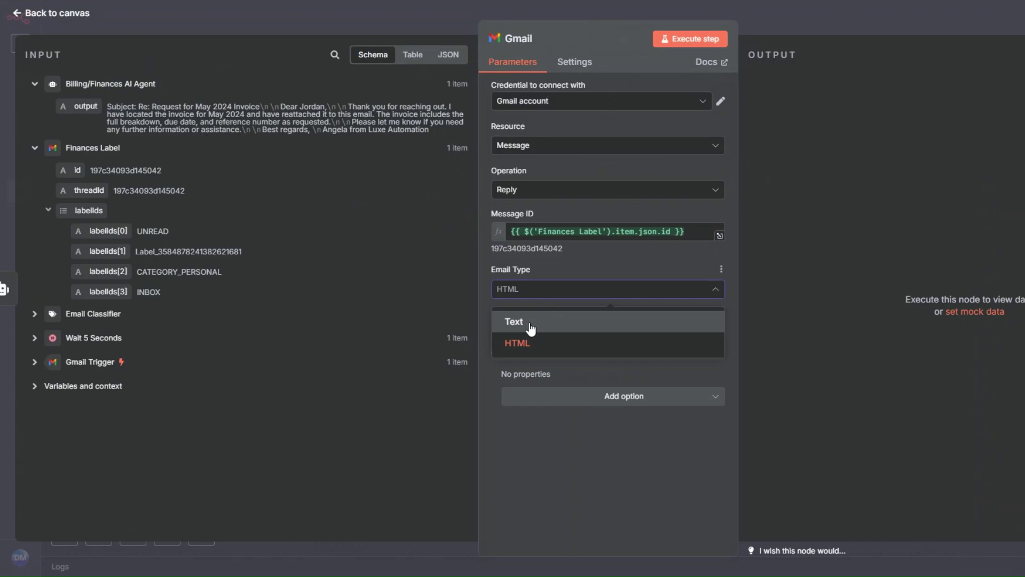
click(531, 327)
drag(80, 106, 505, 330)
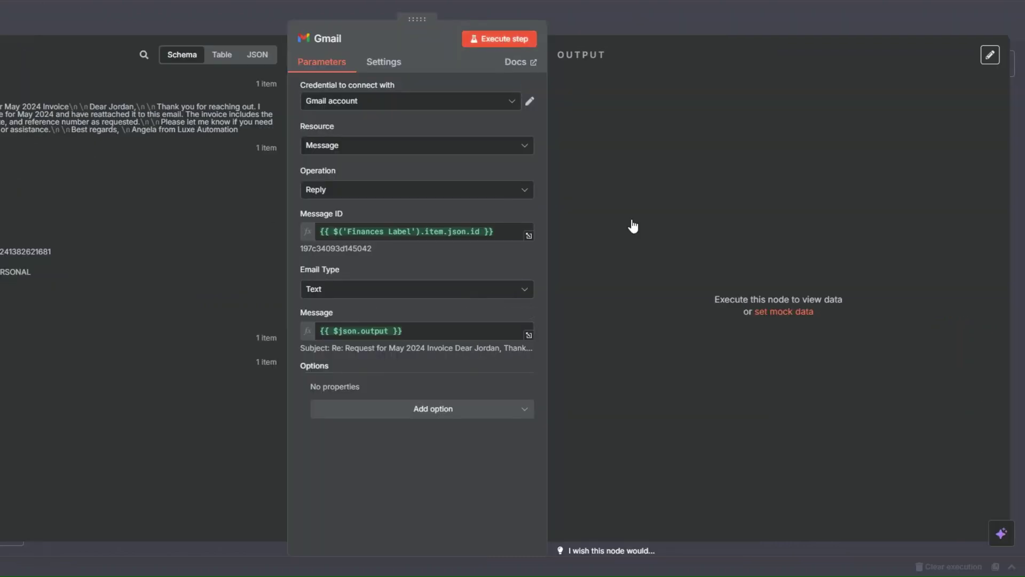
click(499, 39)
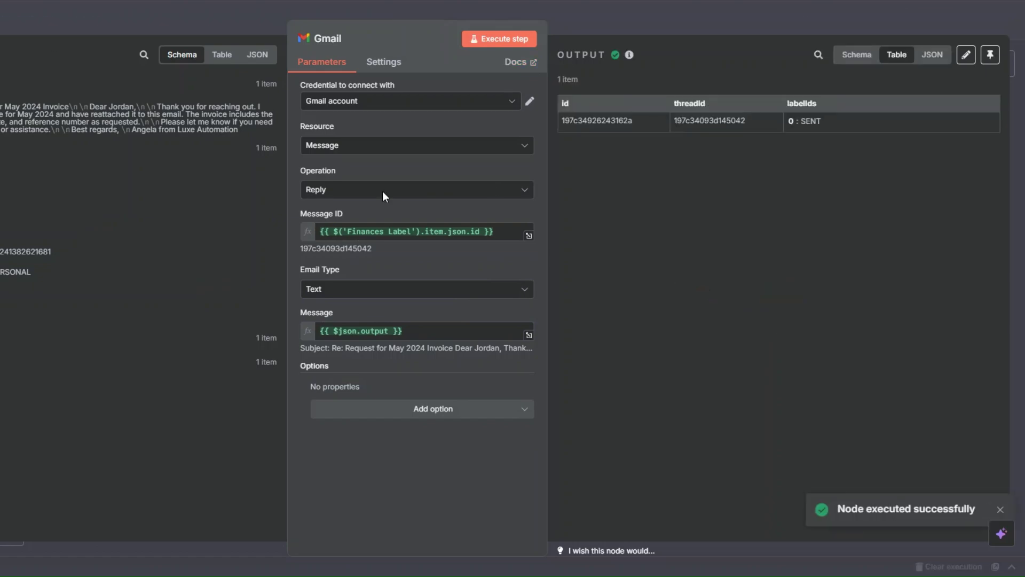
Close the Gmail reply node's settings and rename the node "Finances Response".
key(Escape)
right_click(522, 341)
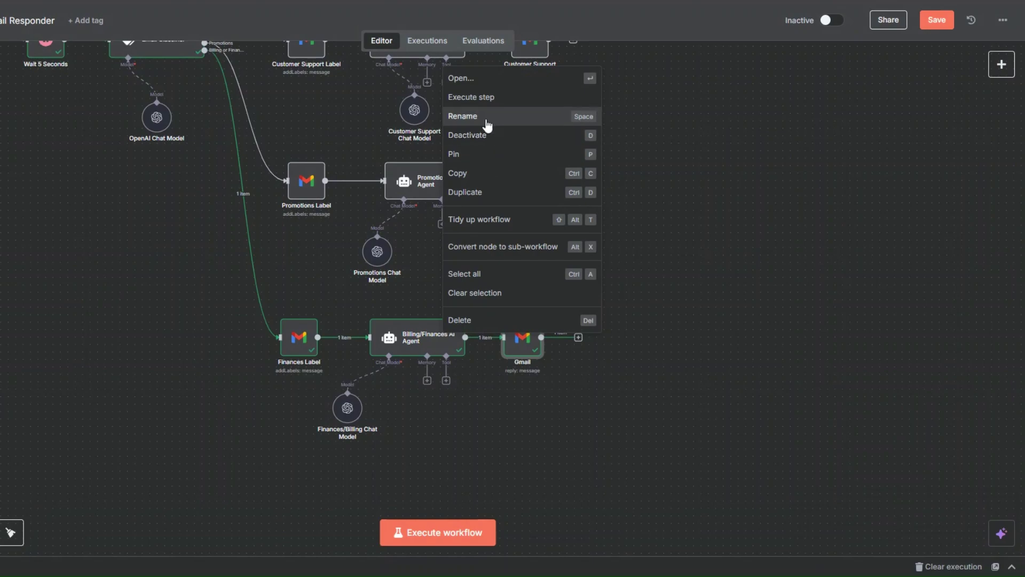
click(487, 116)
text(Finances )
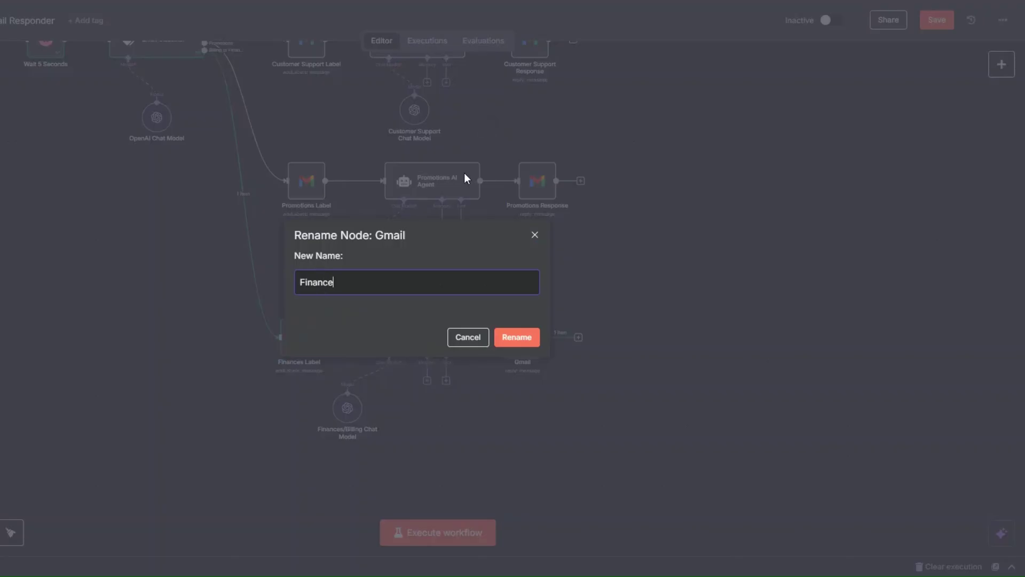
text(Response)
click(527, 342)
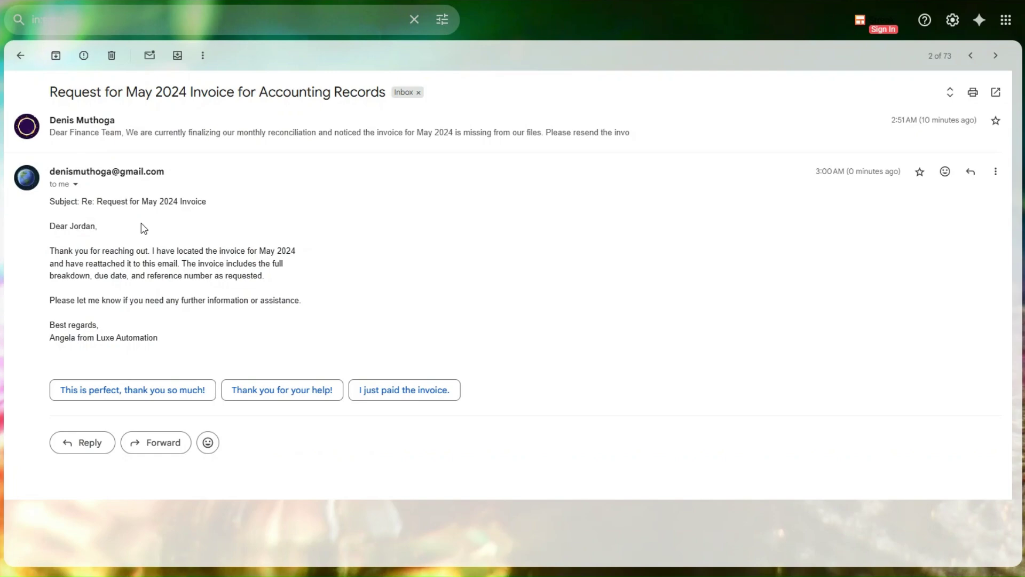
Switch to Gmail and compare the original May 2024 invoice request with the automated reply in the same thread.
click(158, 131)
scroll(160, 143, down, 2)
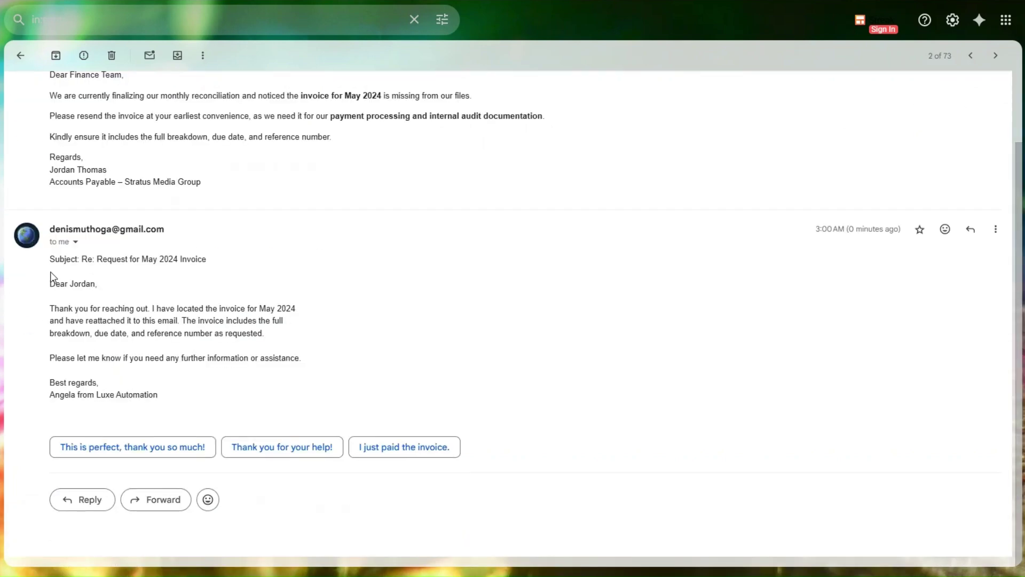
drag(54, 262, 199, 393)
click(197, 386)
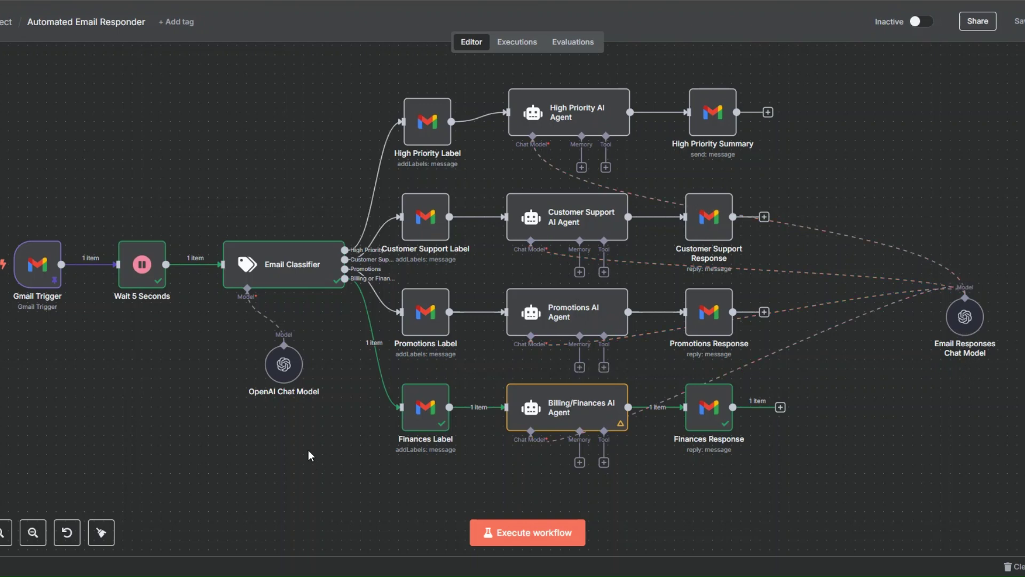
Back in n8n, unpin the Gmail Trigger's test data and open the trigger node.
right_click(38, 283)
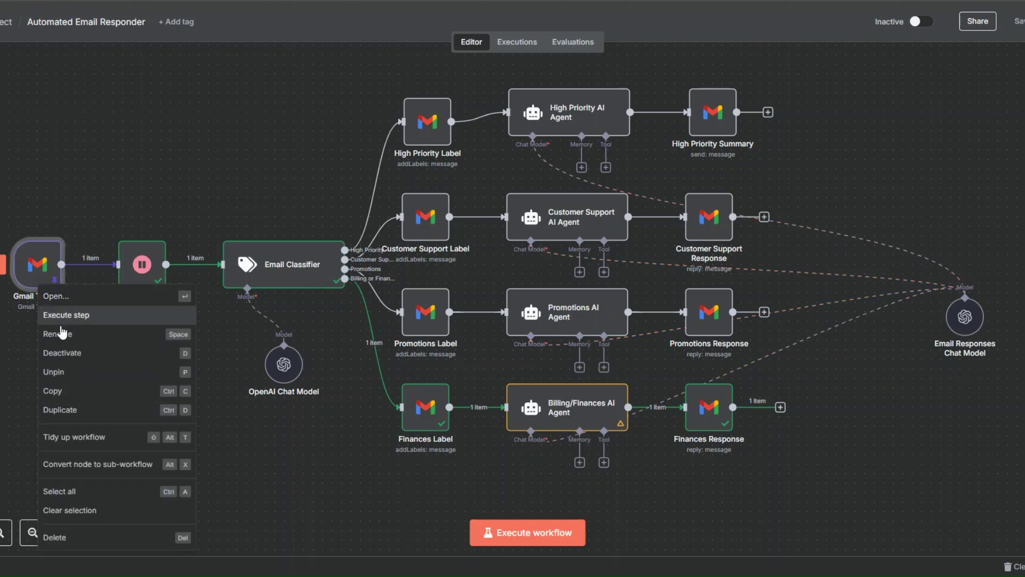
click(161, 383)
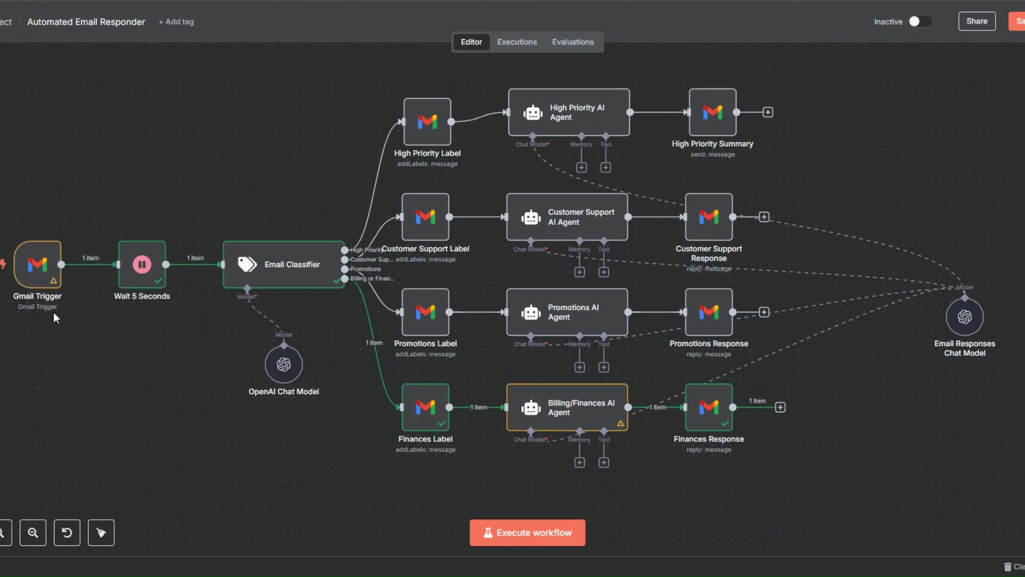
right_click(40, 284)
click(55, 297)
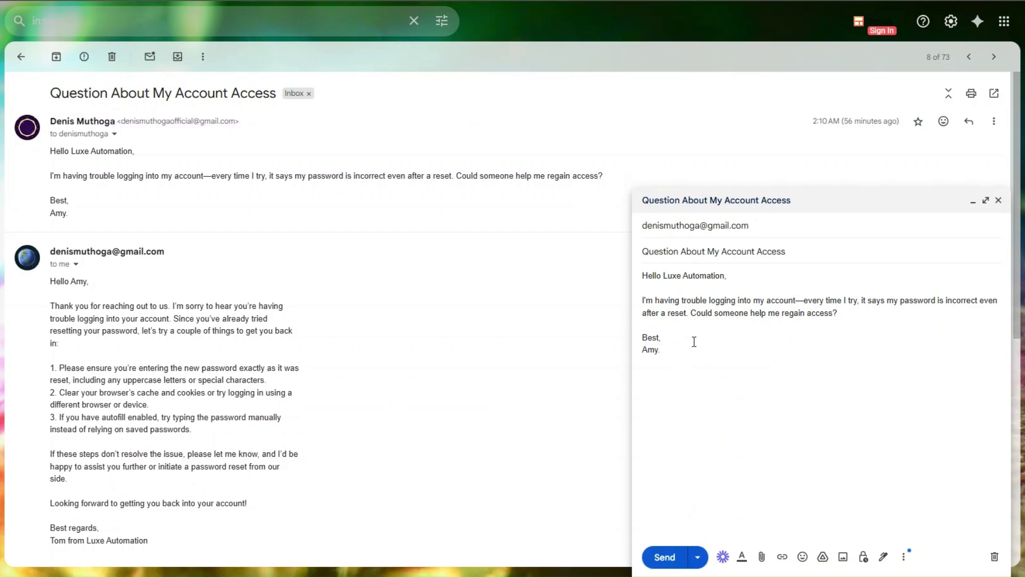
Send the "Question About My Account Access" test email from Gmail, fetch it in the n8n Gmail Trigger, and review the output.
click(665, 557)
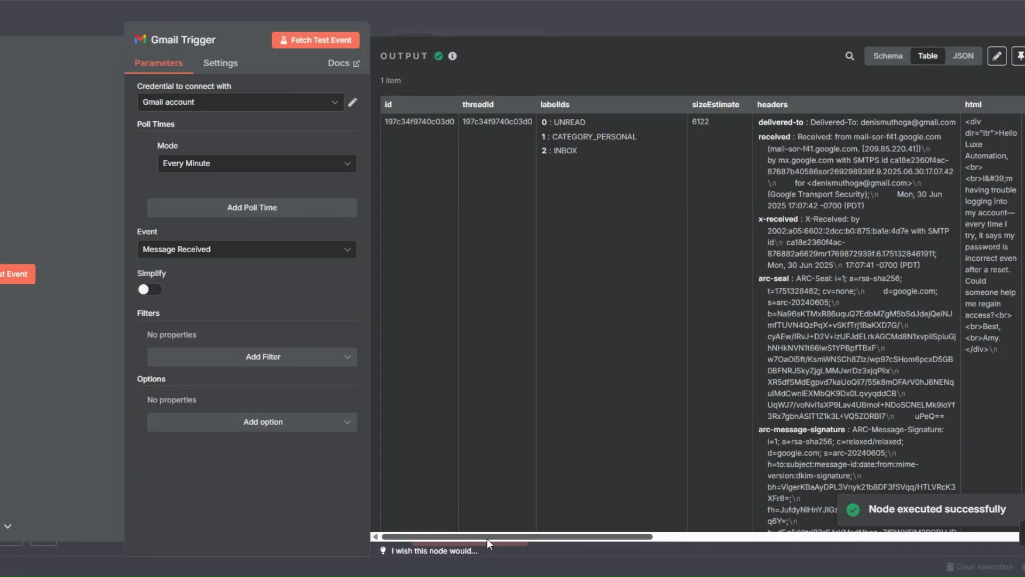
drag(487, 537, 599, 536)
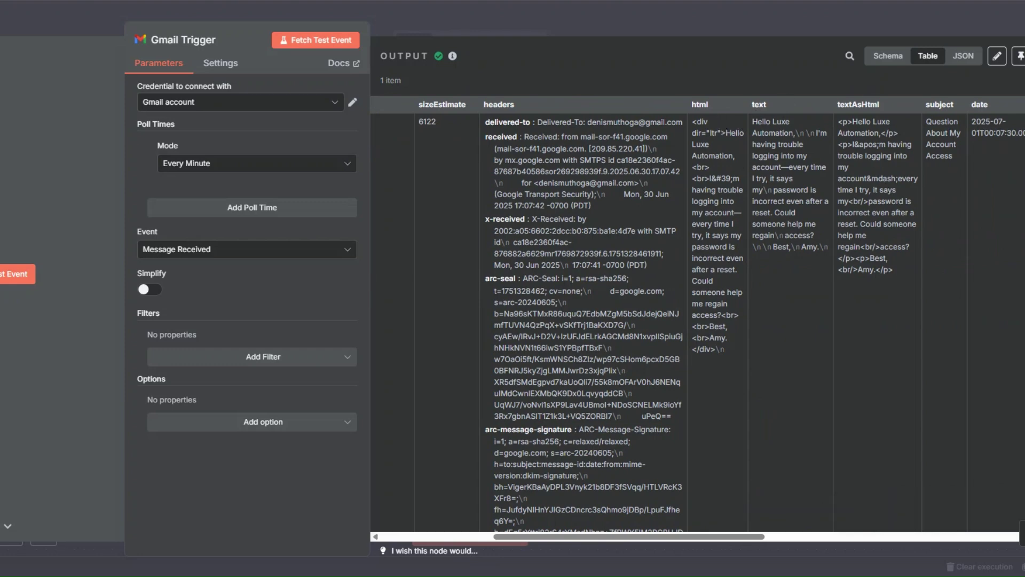
key(Escape)
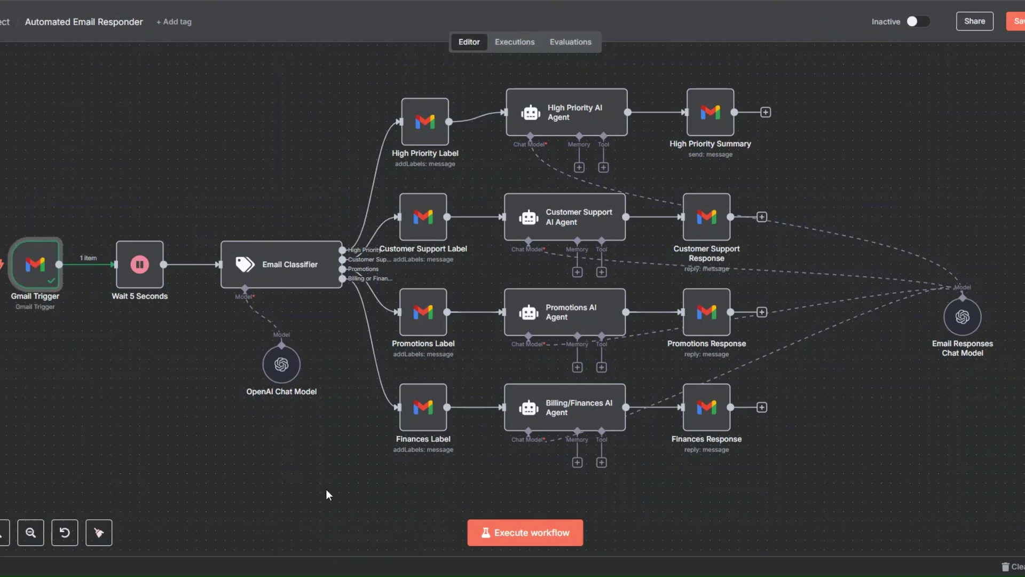
Execute the whole workflow and review the reply generated by the Customer Support AI Agent.
click(502, 531)
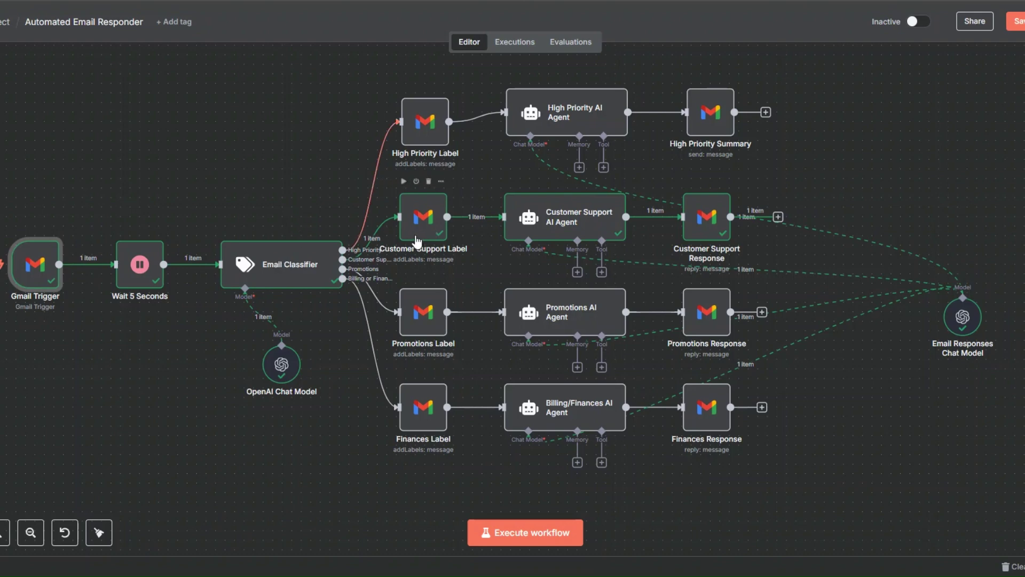
right_click(553, 227)
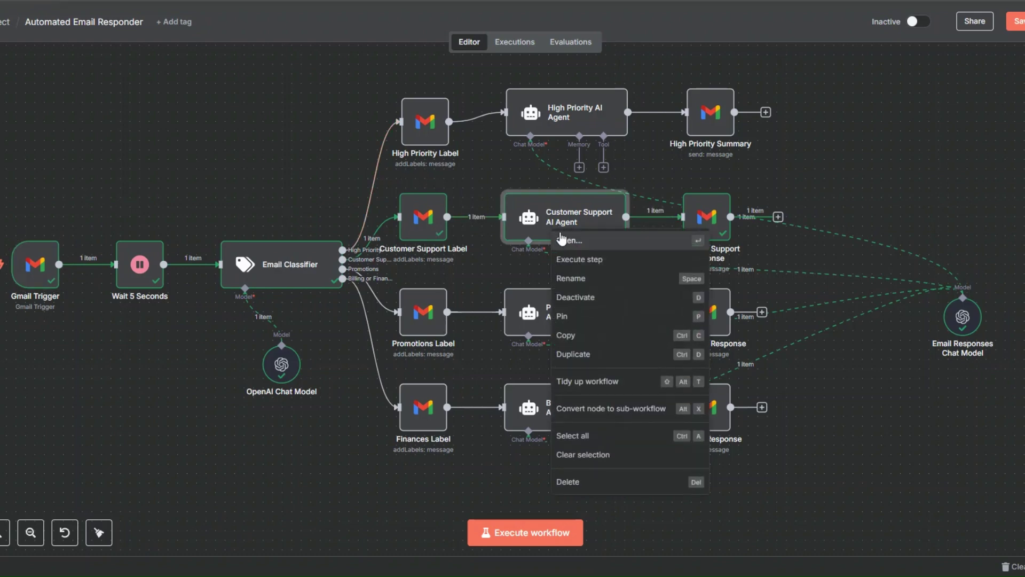
click(561, 239)
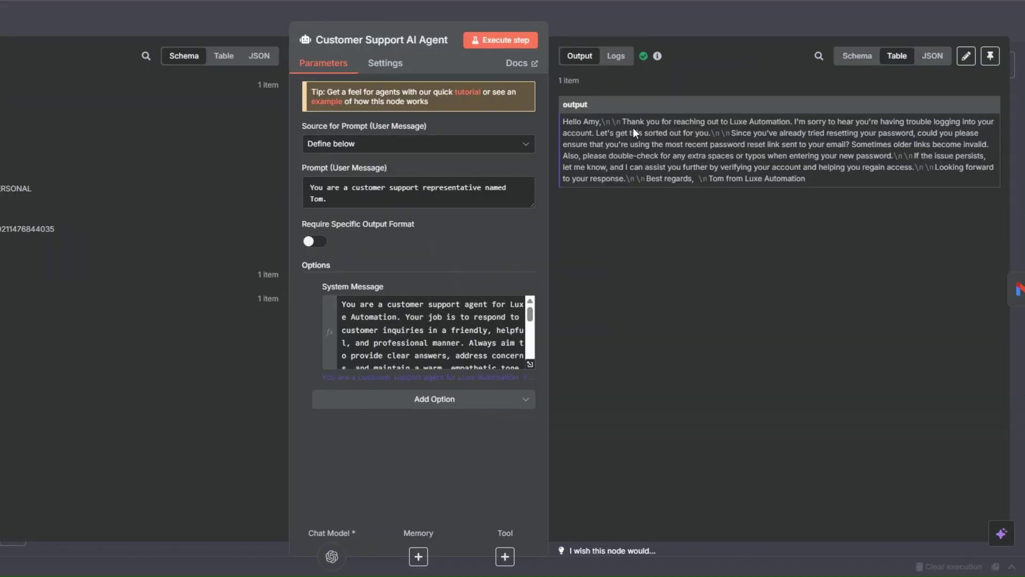
drag(568, 122, 807, 179)
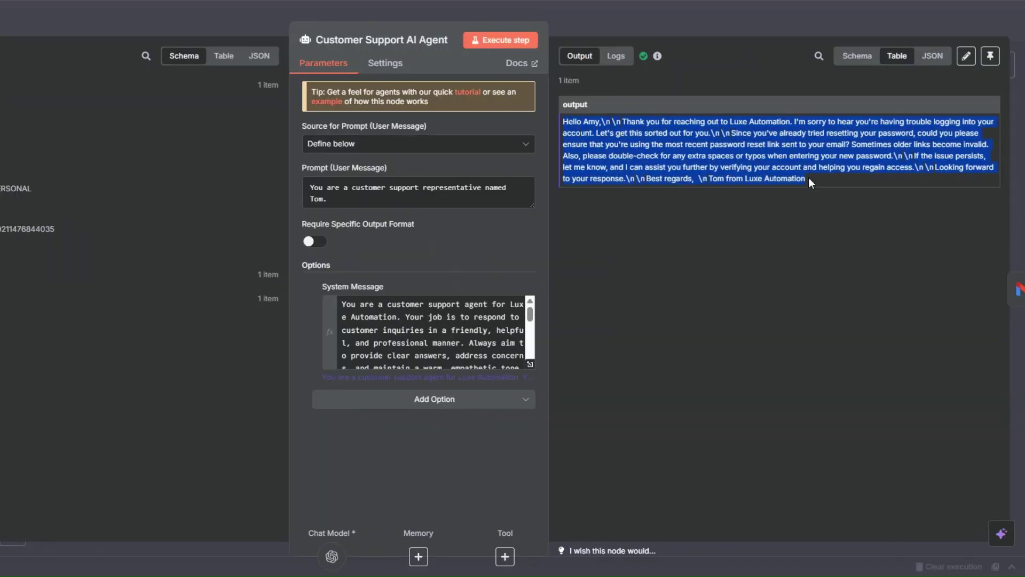
click(805, 233)
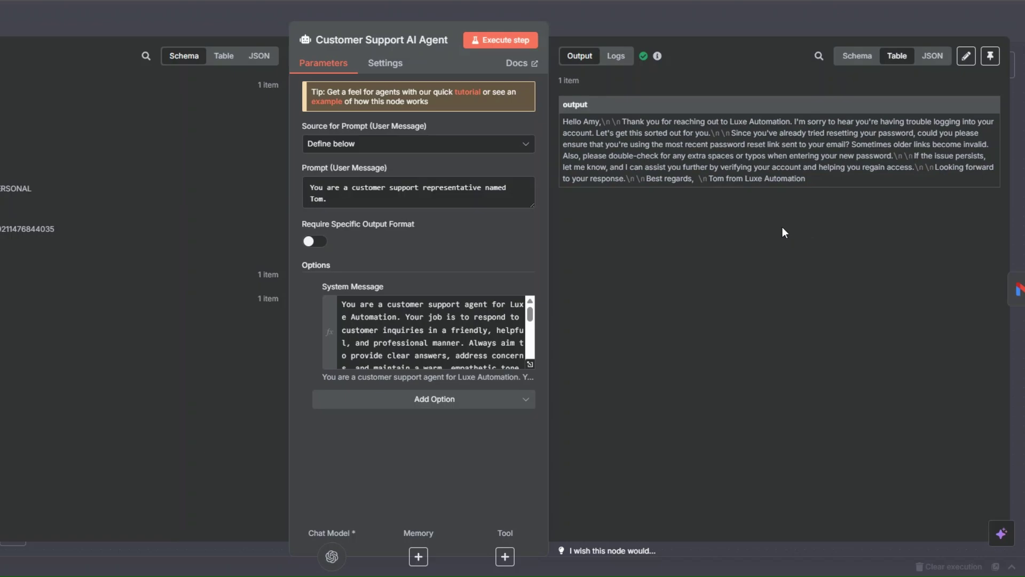
key(Escape)
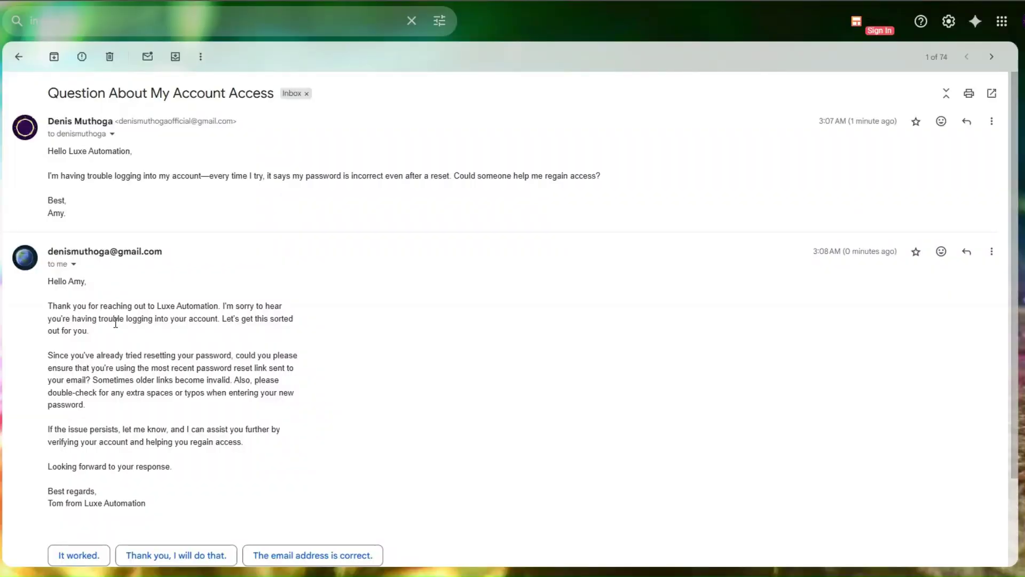
Switch to Gmail and read the automated customer support reply in the "Question About My Account Access" thread.
scroll(116, 323, down, 2)
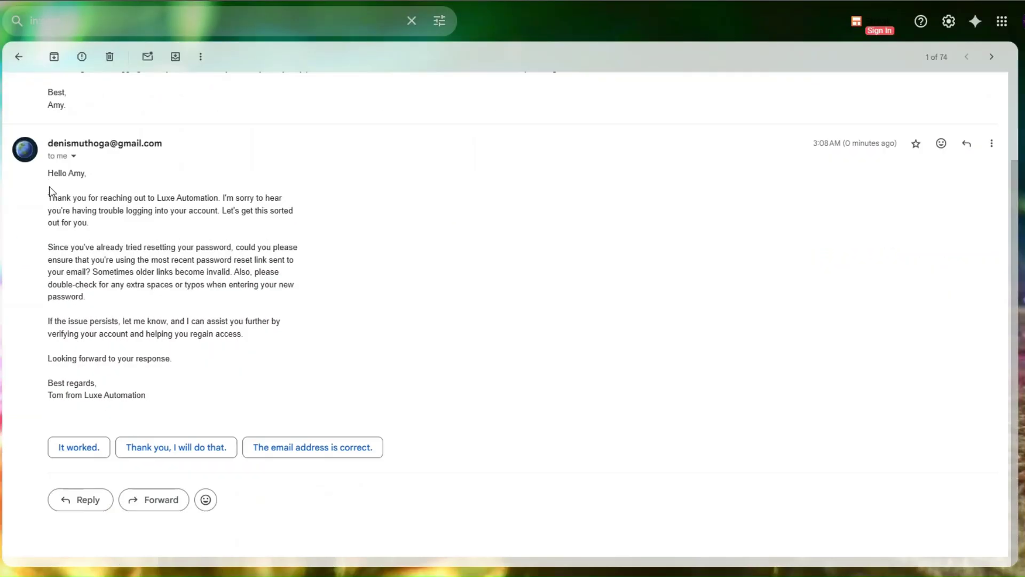
drag(49, 173, 180, 378)
click(180, 374)
scroll(179, 366, up, 1)
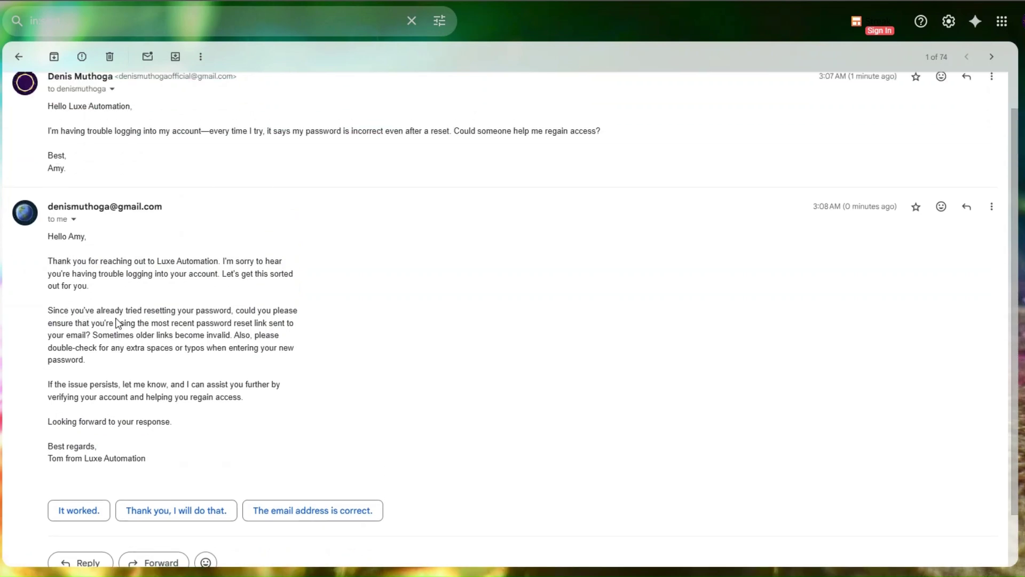
scroll(118, 323, up, 1)
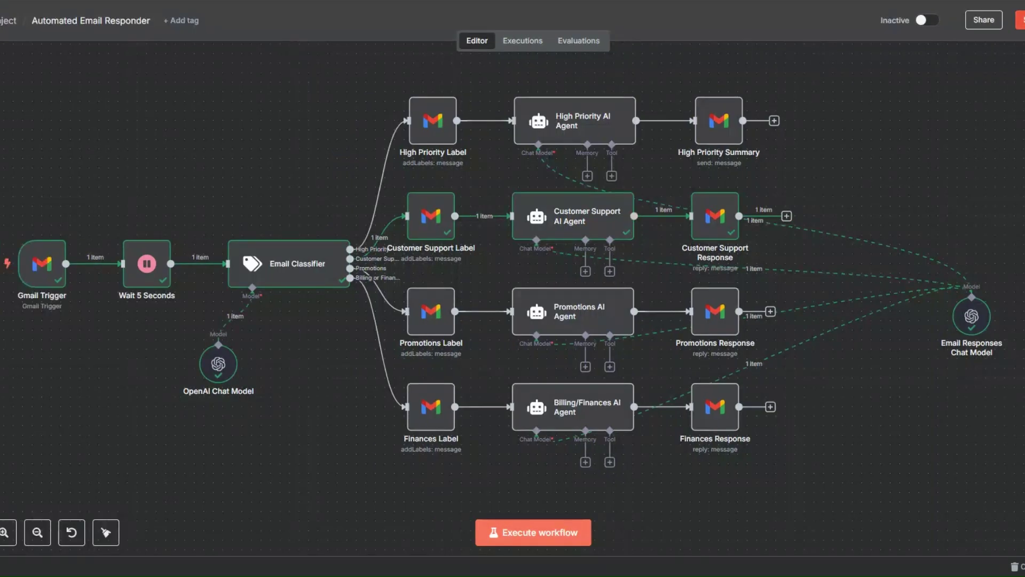
Switch back to n8n and save the Automated Email Responder workflow.
click(1020, 20)
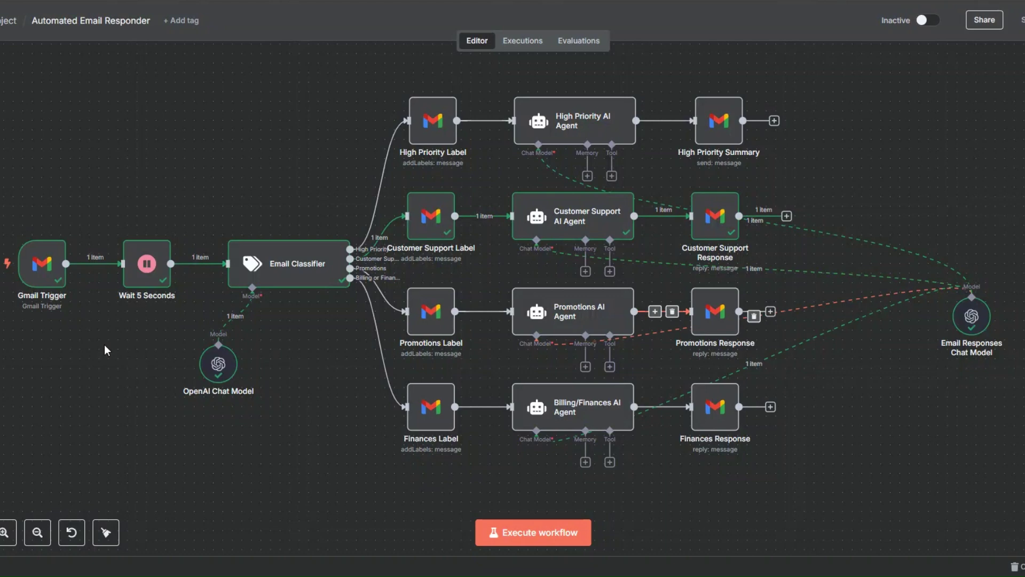
mouse_move(23, 245)
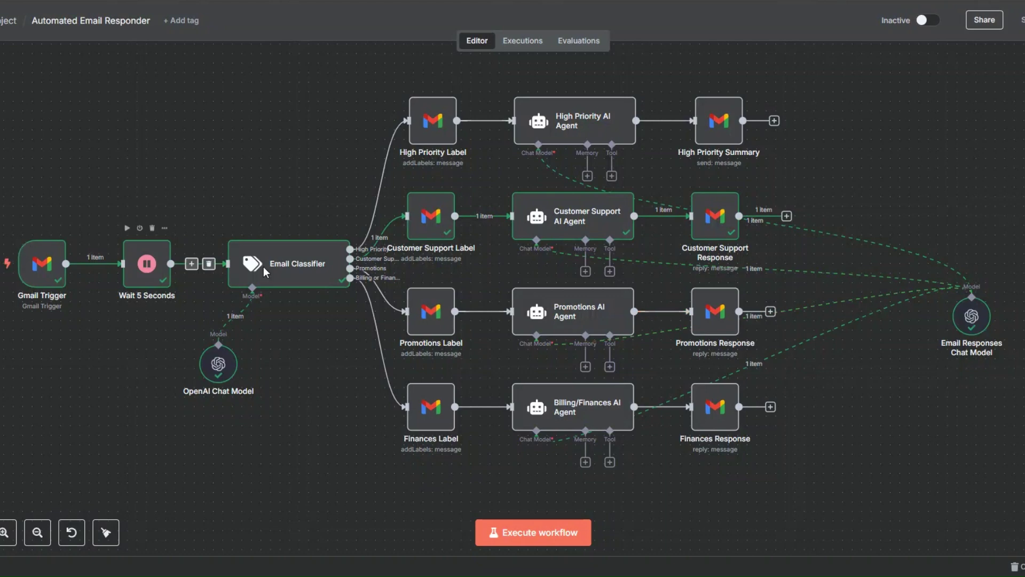
mouse_move(281, 268)
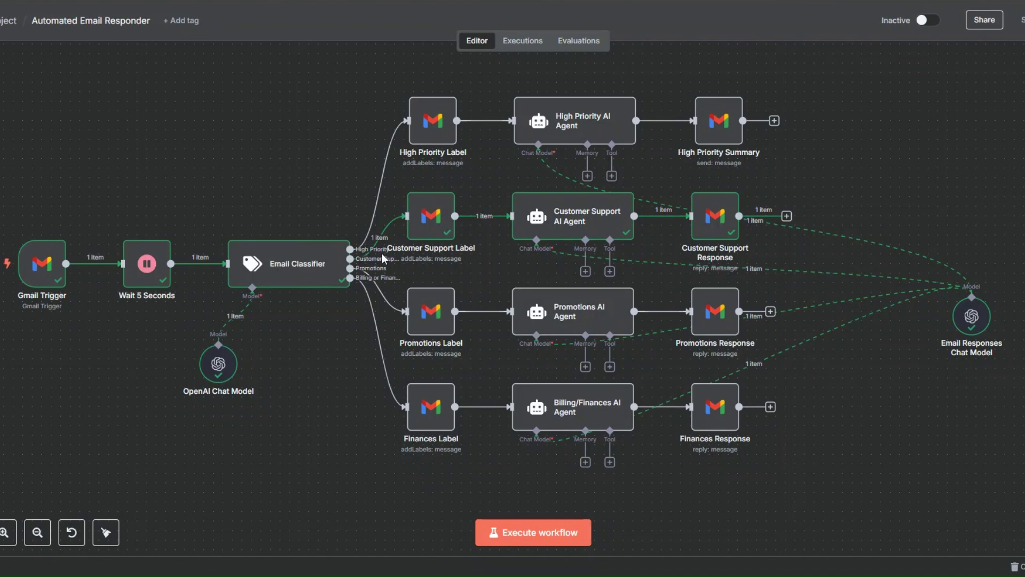
mouse_move(418, 137)
mouse_move(607, 129)
mouse_move(720, 141)
mouse_move(89, 300)
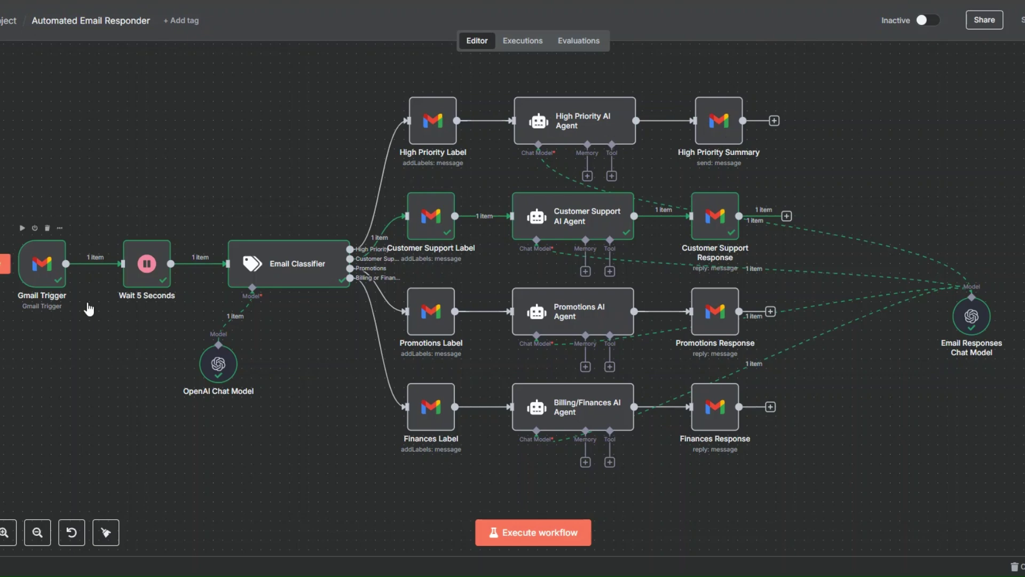